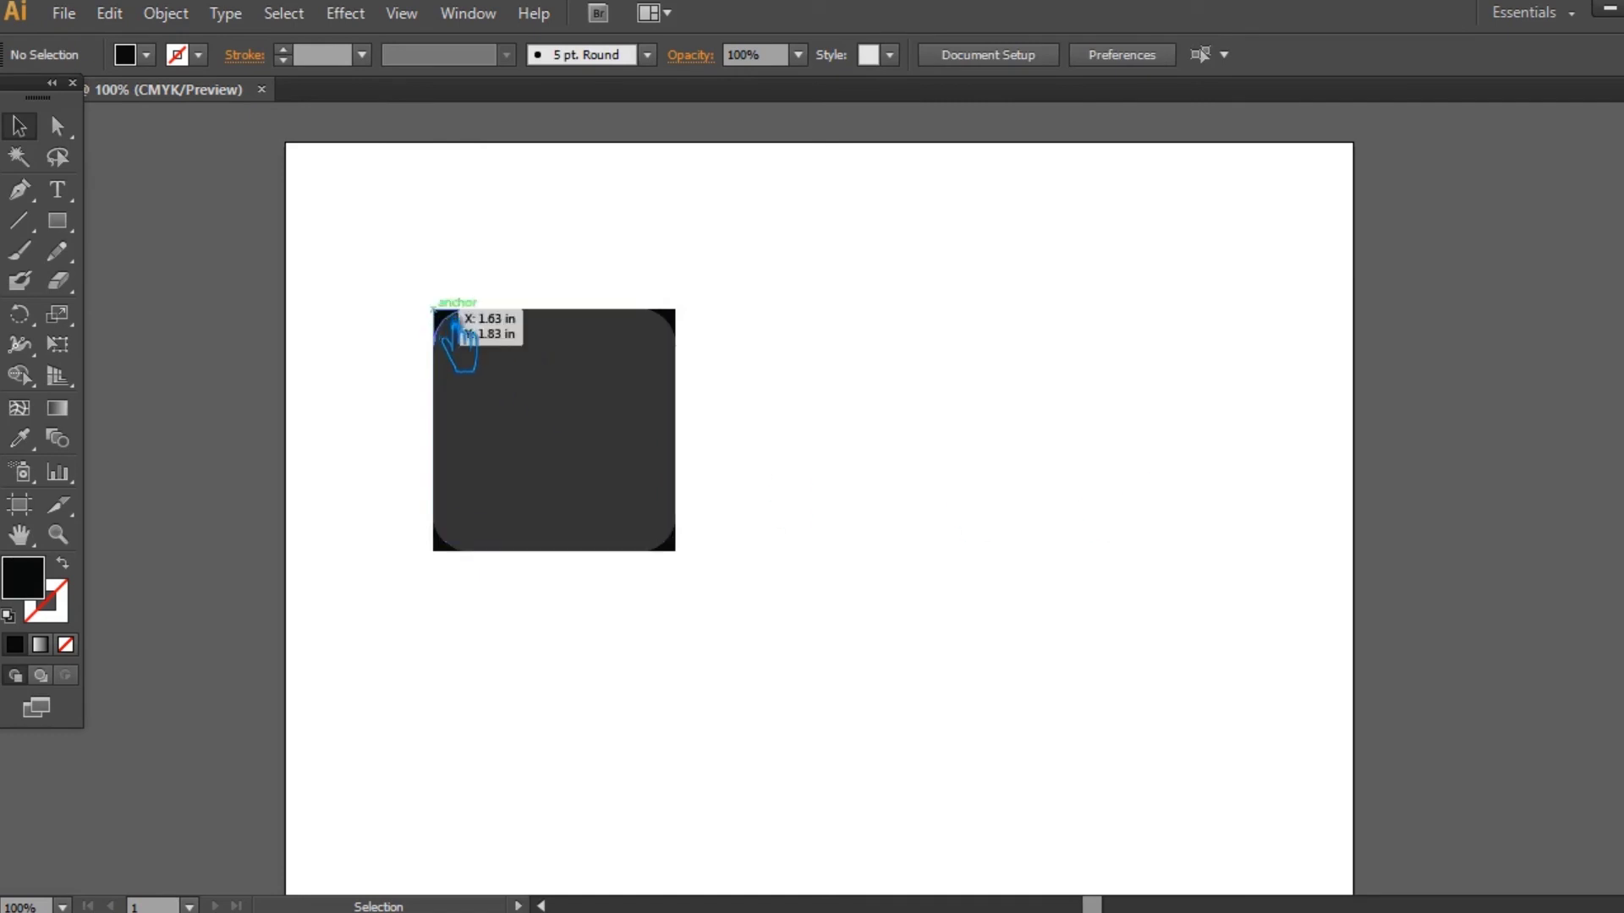
Delete the square's upper-left and lower-right corner pieces, then unite the remaining pieces into one shape.
{"action": "left_click", "coordinate": [508, 467]}
{"action": "left_click", "coordinate": [457, 327]}
{"action": "key", "text": "Delete"}
{"action": "left_click", "coordinate": [671, 545]}
{"action": "key", "text": "Delete"}
{"action": "left_click_drag", "start_coordinate": [836, 668], "coordinate": [453, 333]}
{"action": "key", "text": "shift+ctrl+F9"}
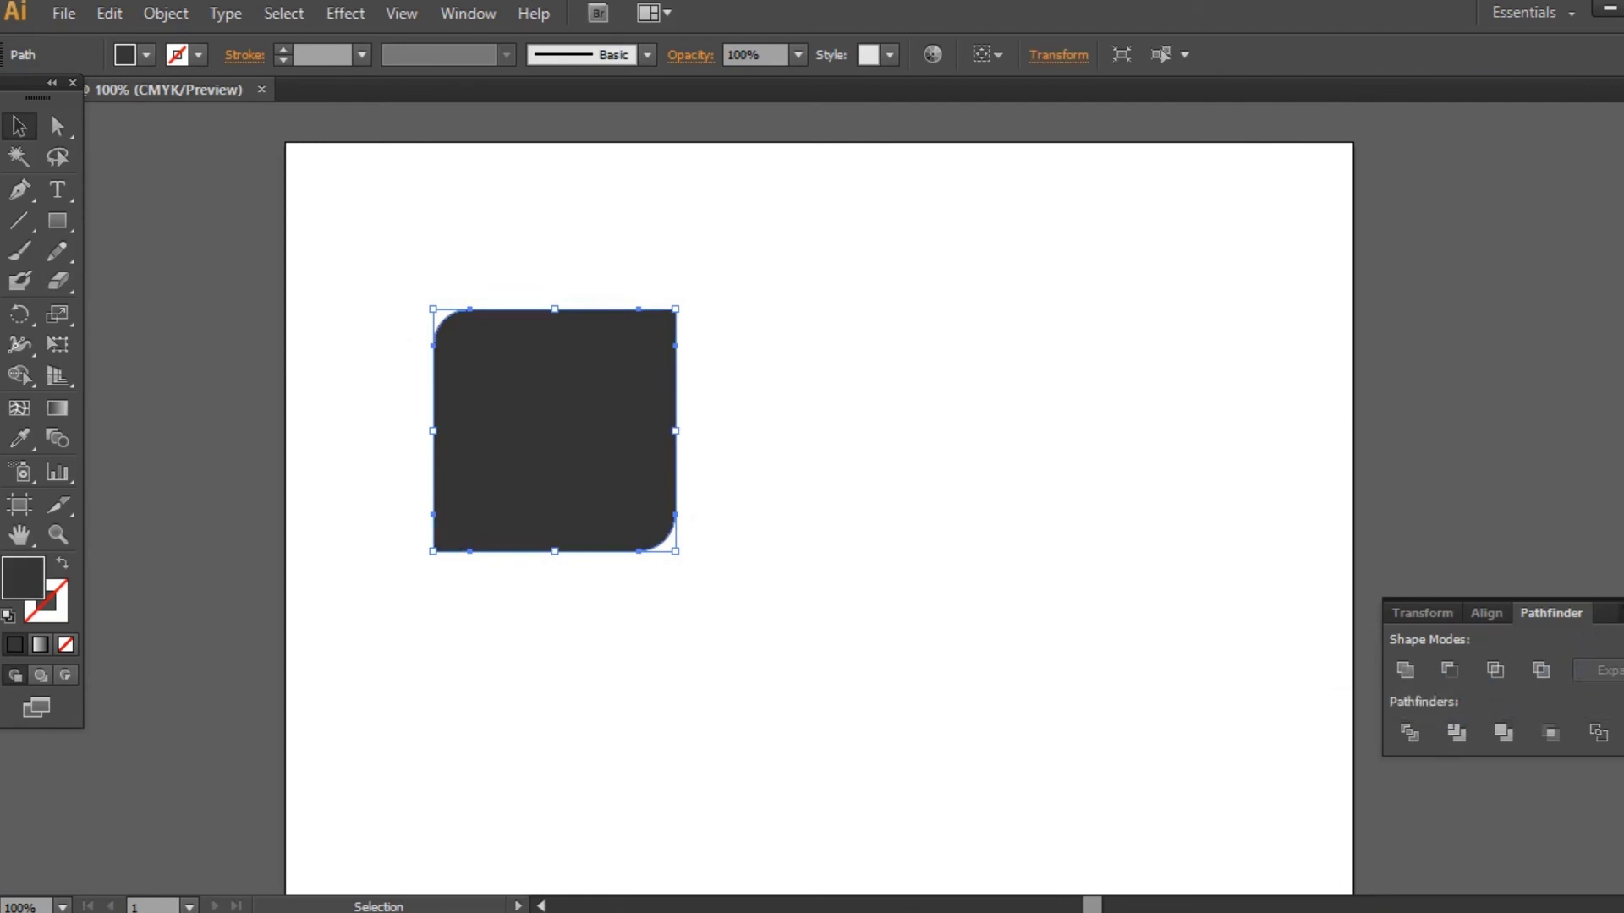
{"action": "key", "text": "shift+ctrl+F9"}
{"action": "left_click", "coordinate": [896, 468]}
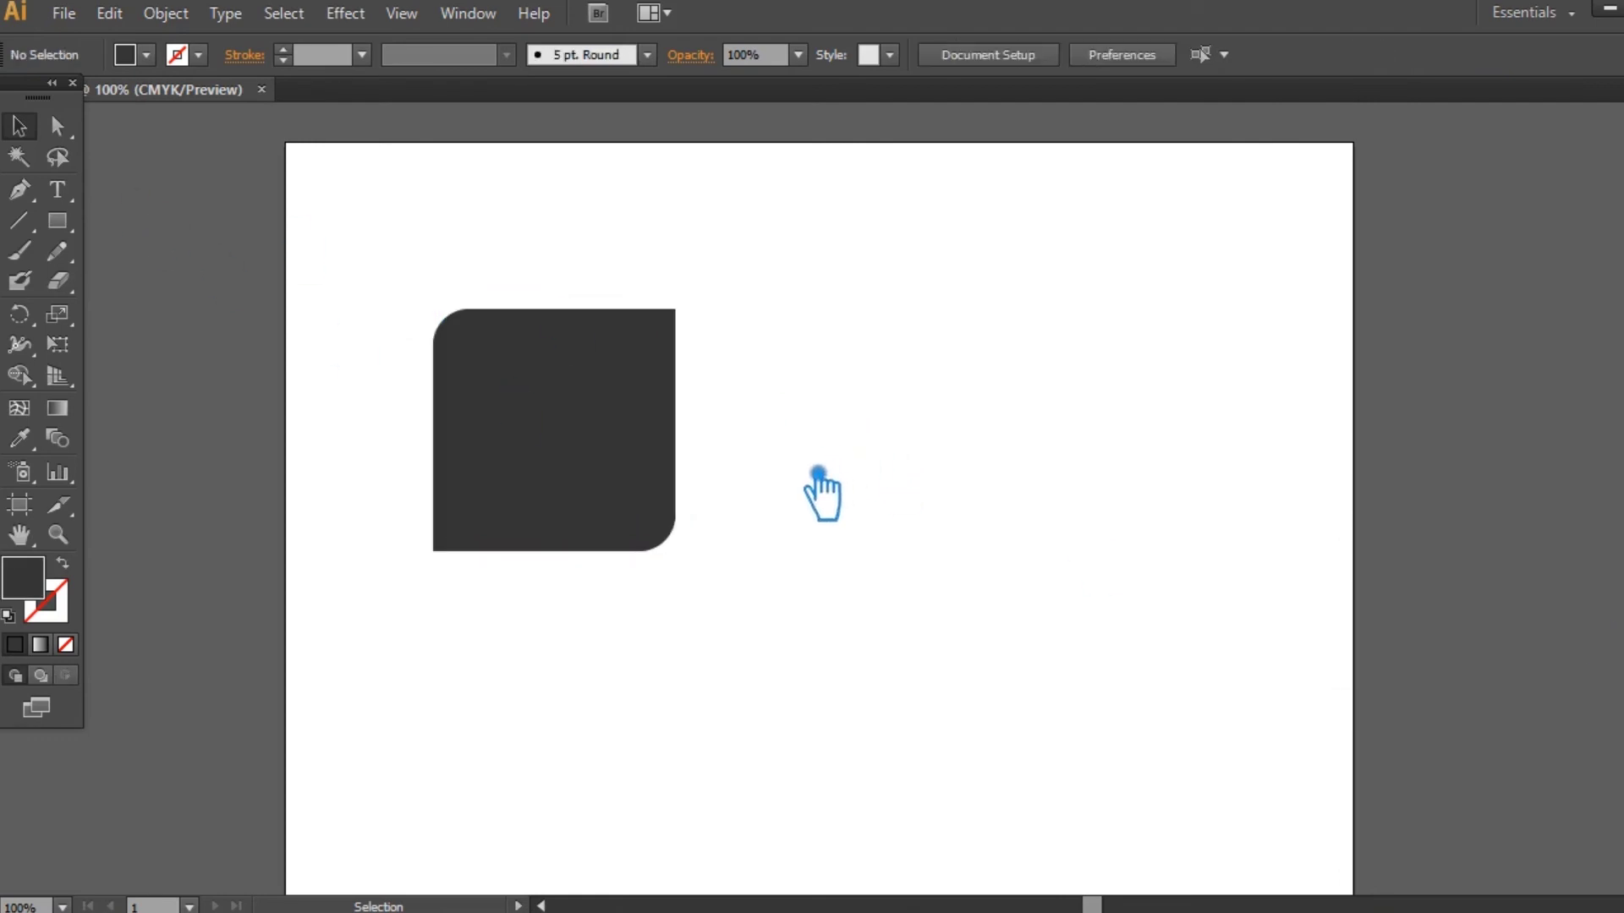
{"action": "left_click", "coordinate": [56, 220]}
{"action": "left_click", "coordinate": [846, 388]}
{"action": "left_click", "coordinate": [929, 519]}
Set the Rounded Rectangle tool's corner radius to 0.2 in and delete the sample shape it places.
{"action": "left_click_drag", "start_coordinate": [63, 221], "coordinate": [205, 252]}
{"action": "left_click", "coordinate": [1132, 440]}
{"action": "left_click", "coordinate": [858, 474]}
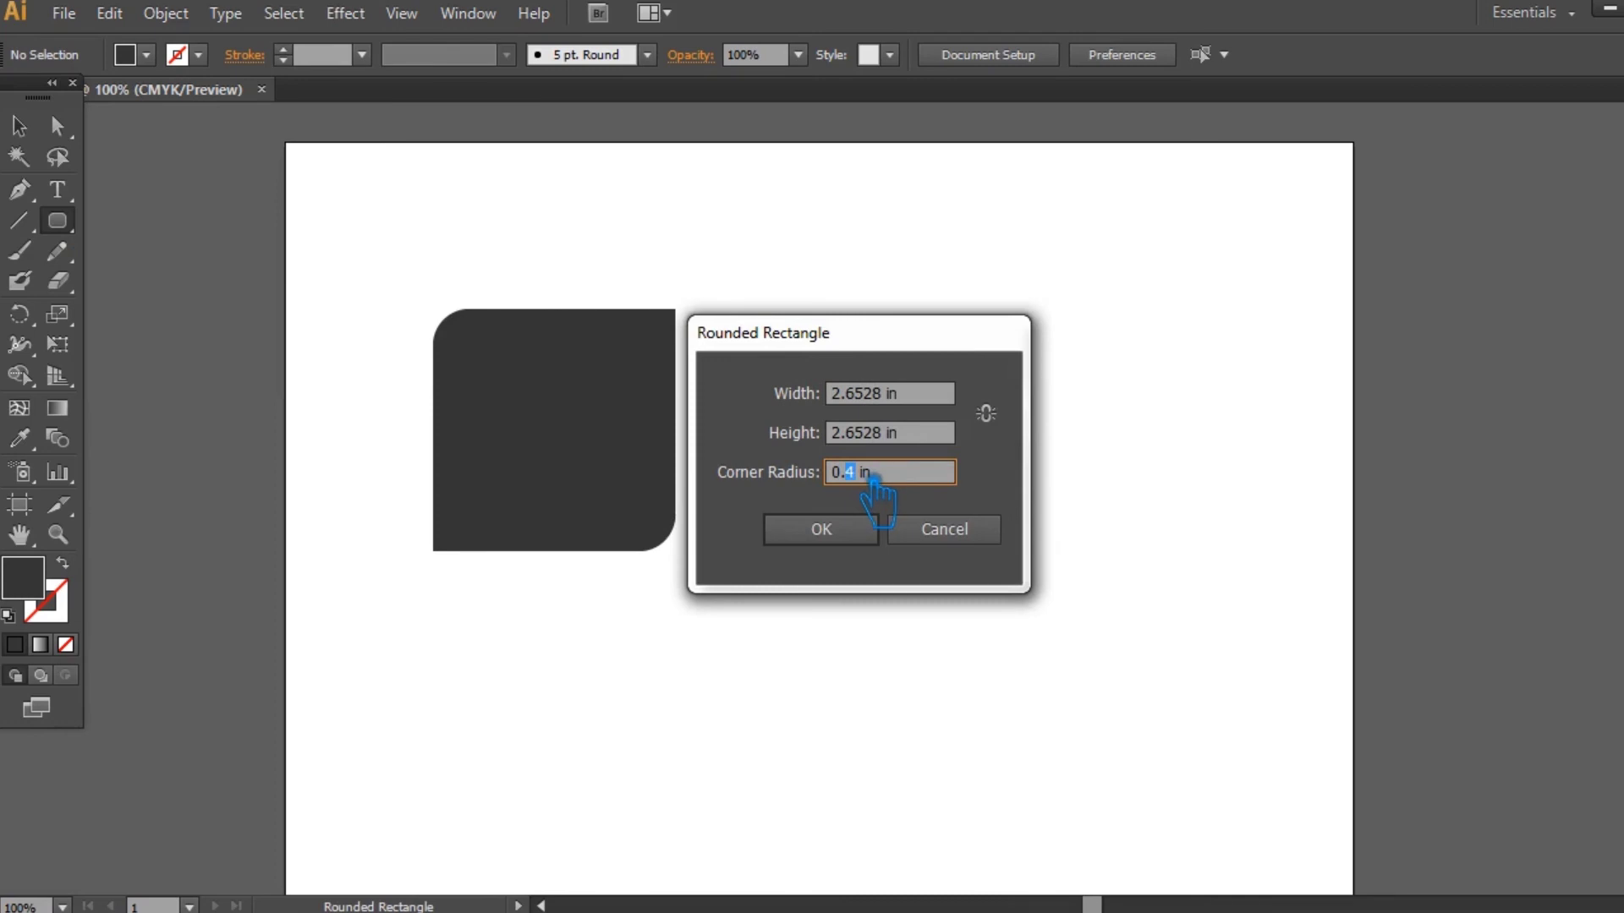
{"action": "type", "text": "2"}
{"action": "left_click", "coordinate": [862, 531]}
{"action": "key", "text": "v"}
{"action": "key", "text": "Delete"}
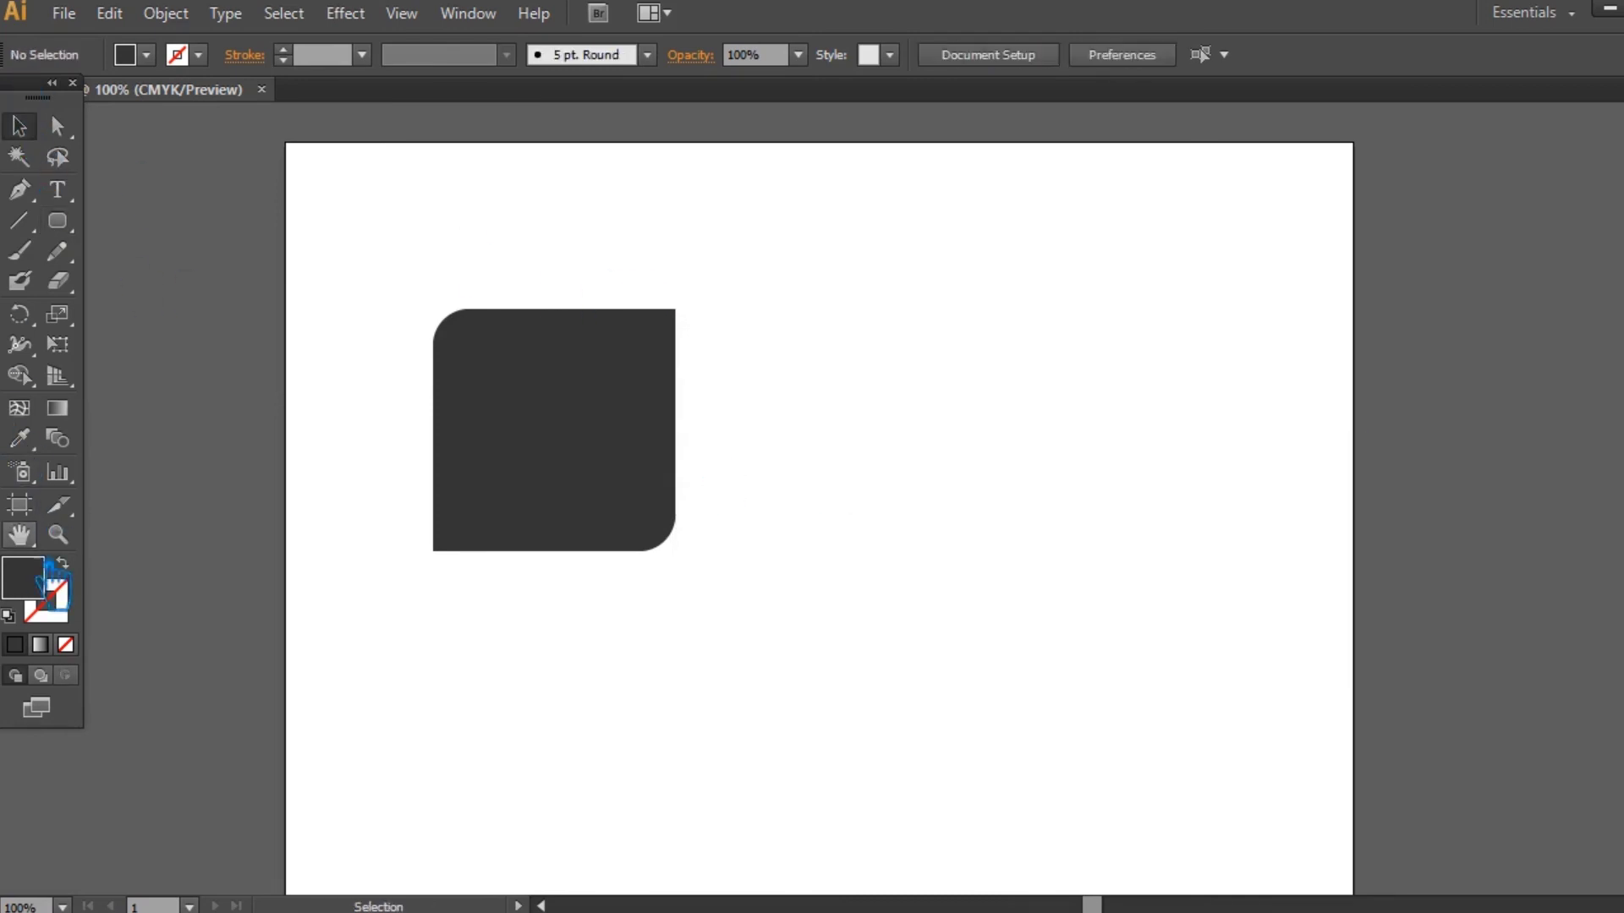
Set the fill to black and draw a rounded rectangle exactly over the dark grey square.
{"action": "double_click", "coordinate": [47, 577]}
{"action": "left_click", "coordinate": [899, 484]}
{"action": "left_click", "coordinate": [1468, 170]}
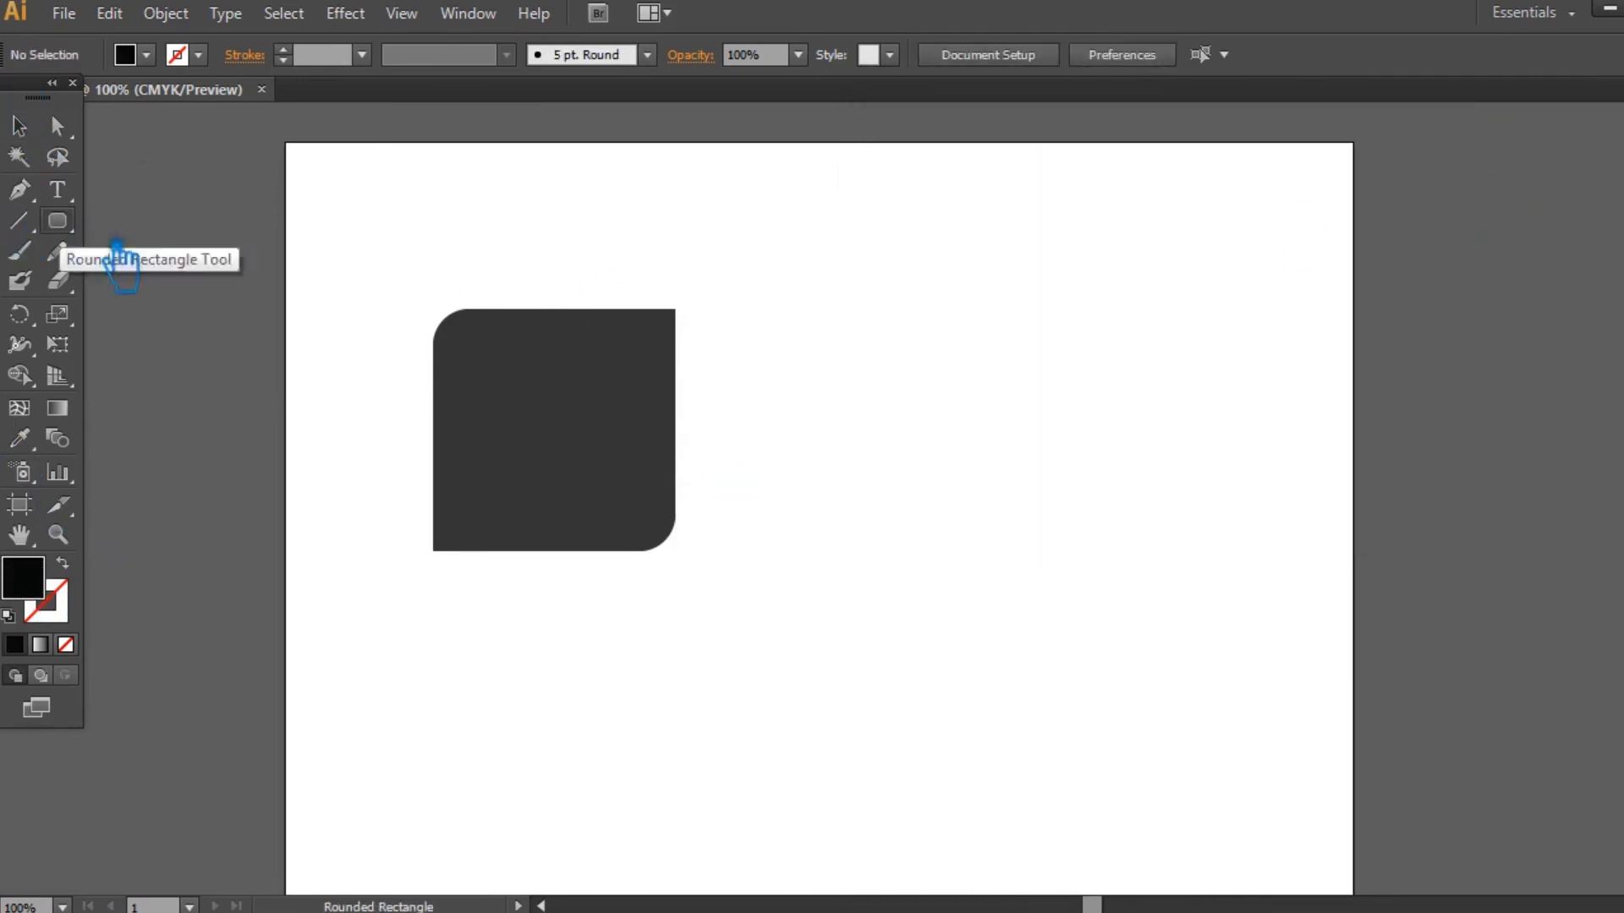
{"action": "left_click_drag", "start_coordinate": [458, 323], "coordinate": [403, 266]}
Divide the overlapping black rounded rectangle and grey square with Pathfinder and ungroup the resulting pieces.
{"action": "left_click", "coordinate": [19, 126]}
{"action": "key", "text": "ctrl+shift+F9"}
{"action": "left_click", "coordinate": [1412, 734]}
{"action": "key", "text": "ctrl+shift+F9"}
{"action": "left_click", "coordinate": [1285, 490]}
{"action": "right_click", "coordinate": [553, 382]}
{"action": "left_click", "coordinate": [624, 532]}
{"action": "left_click", "coordinate": [1019, 416]}
Delete the leftover pieces outside the rounded contours, including the upper-left and lower-right corner slivers.
{"action": "left_click", "coordinate": [520, 394]}
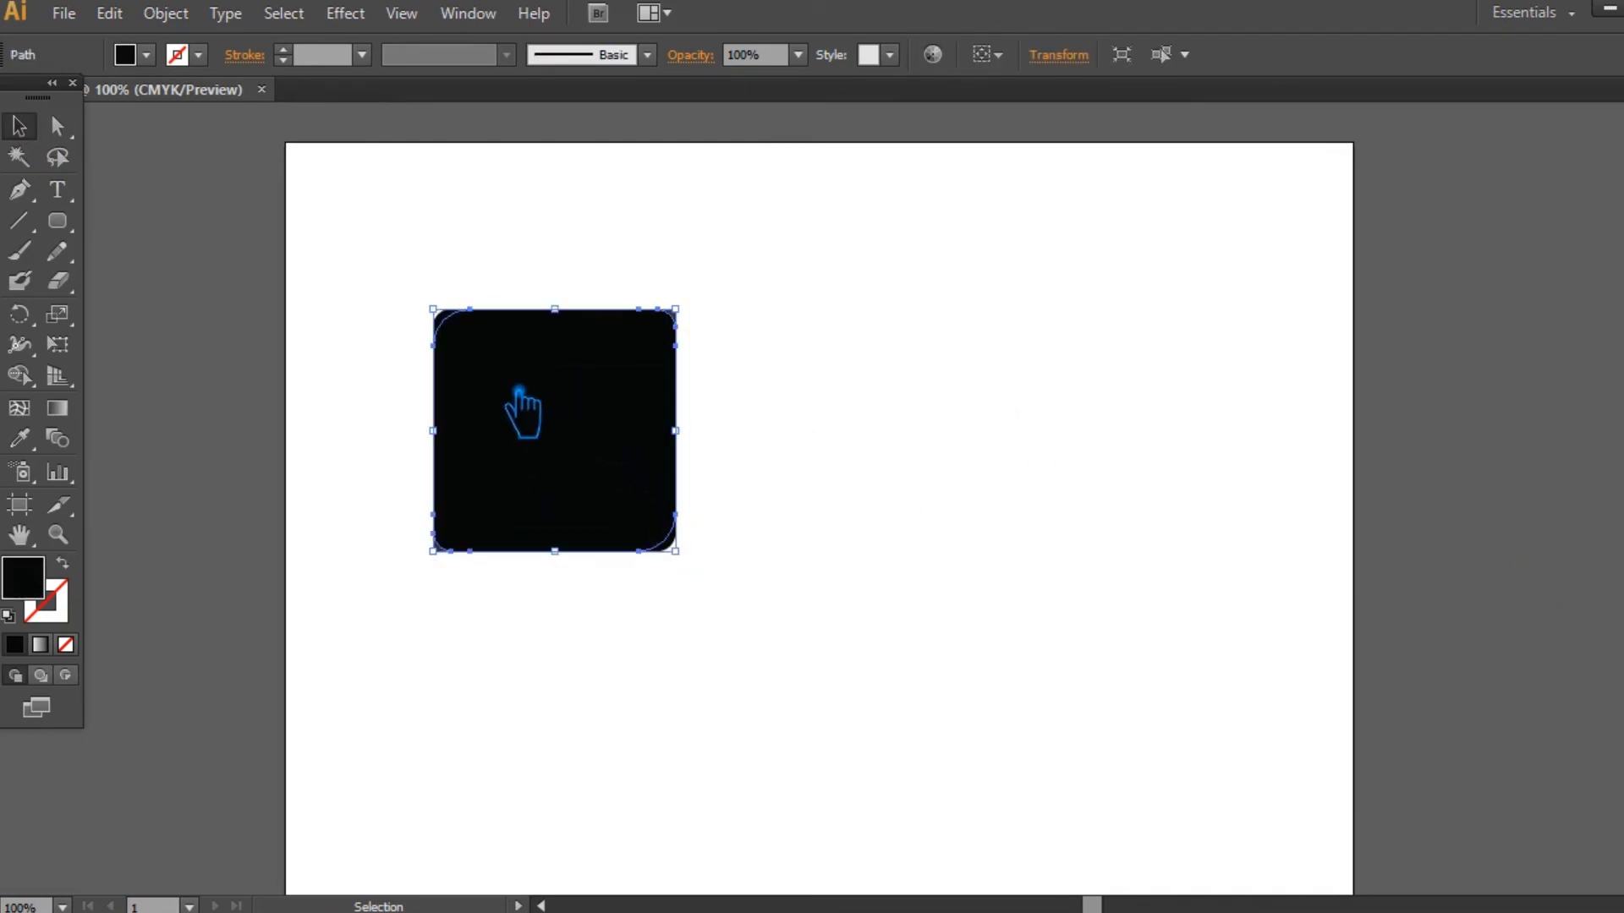
{"action": "key", "text": "Delete"}
{"action": "key", "text": "ctrl+z"}
{"action": "left_click", "coordinate": [698, 326]}
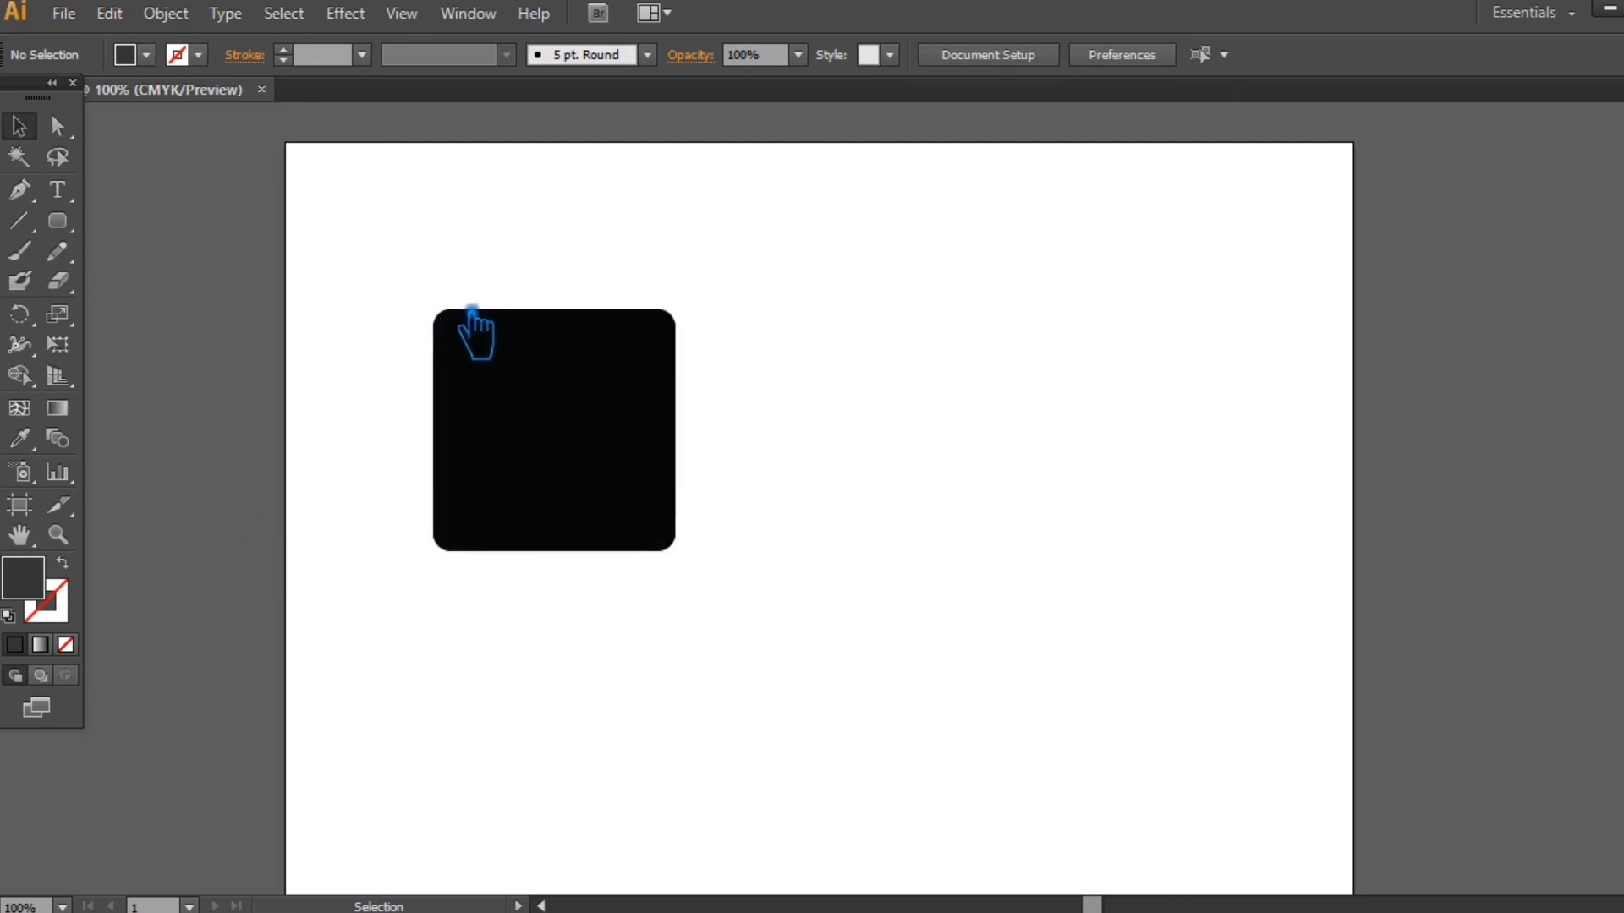
{"action": "left_click", "coordinate": [443, 316]}
{"action": "left_click", "coordinate": [669, 544], "text": "shift"}
{"action": "key", "text": "Delete"}
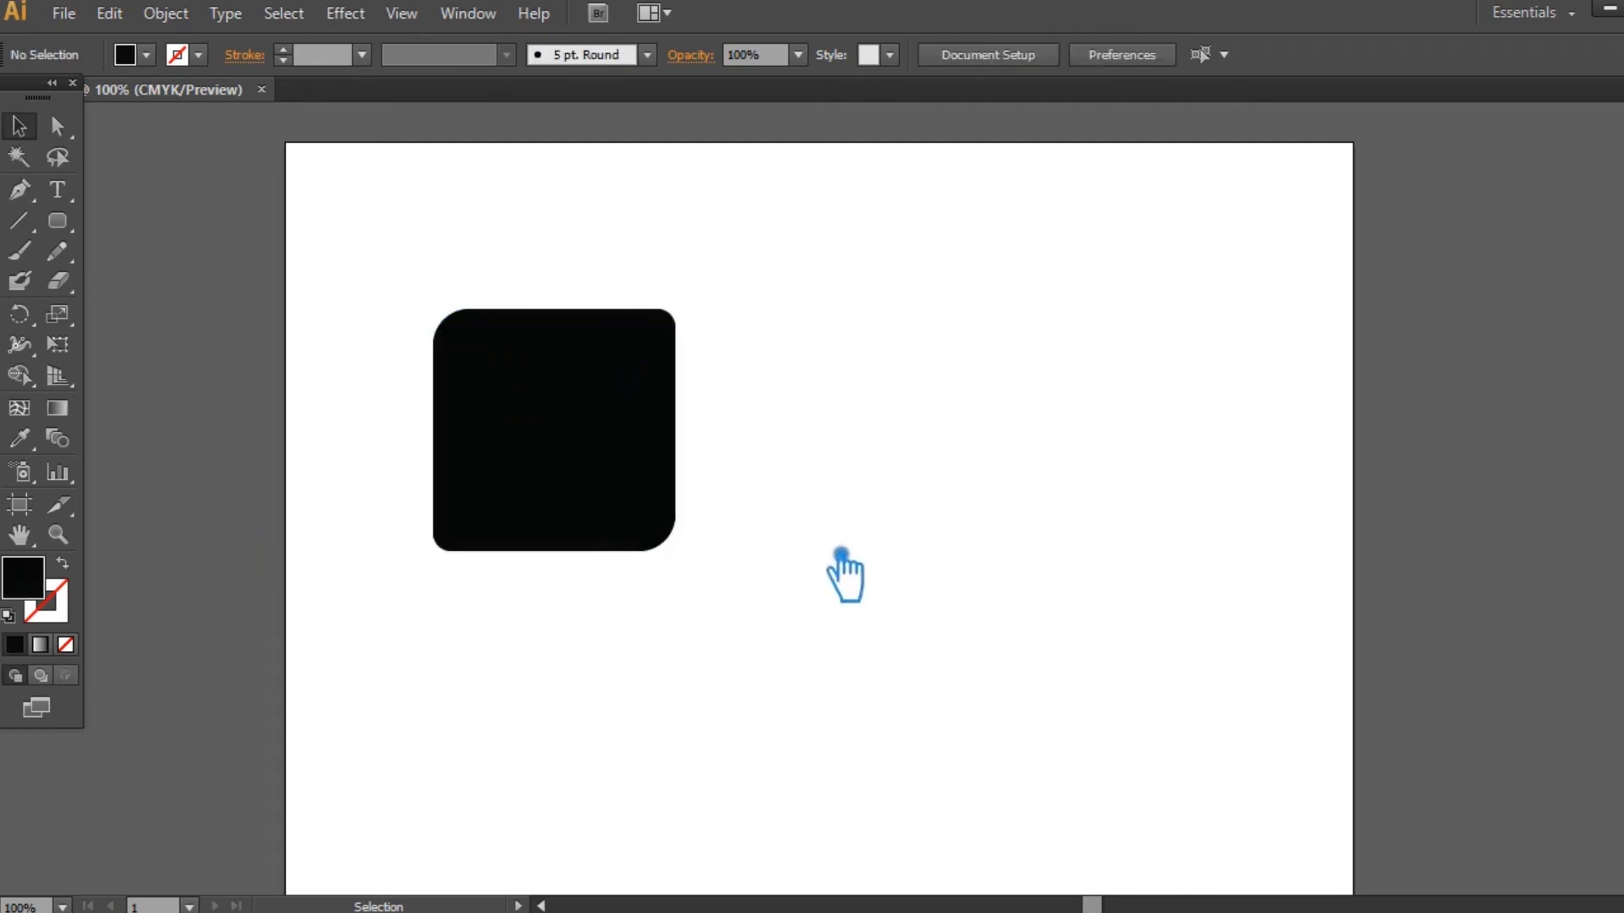
Unite the remaining black pieces into one shape and remove its redundant anchor points near the corners.
{"action": "left_click_drag", "start_coordinate": [784, 627], "coordinate": [382, 307]}
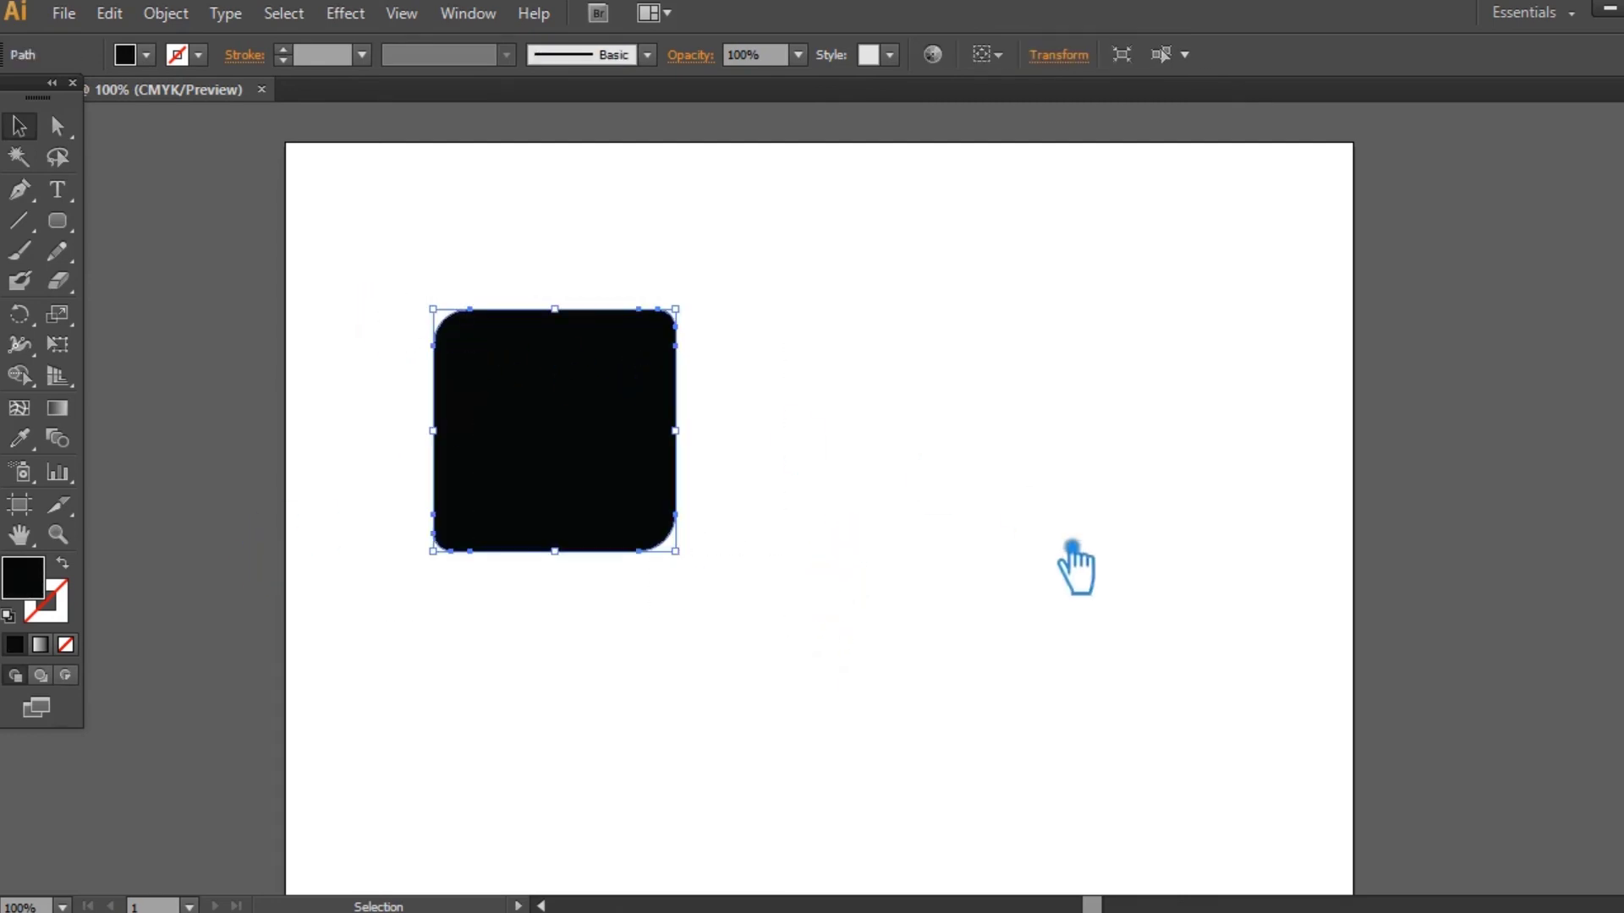
{"action": "key", "text": "shift+ctrl+F9"}
{"action": "left_click", "coordinate": [26, 196]}
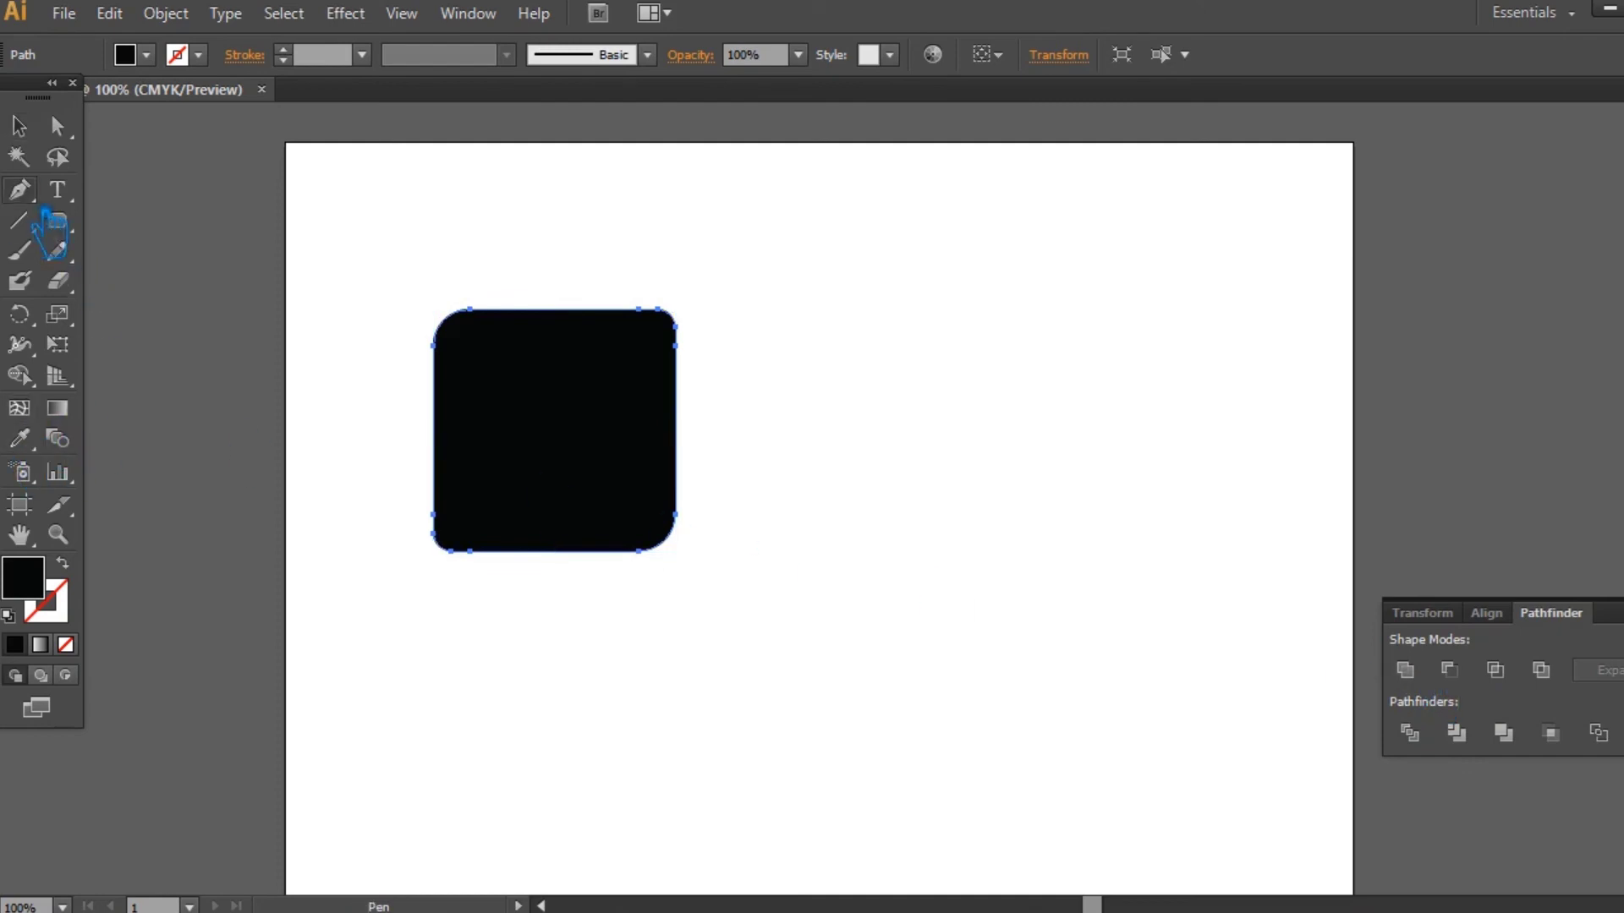
{"action": "left_click", "coordinate": [456, 523]}
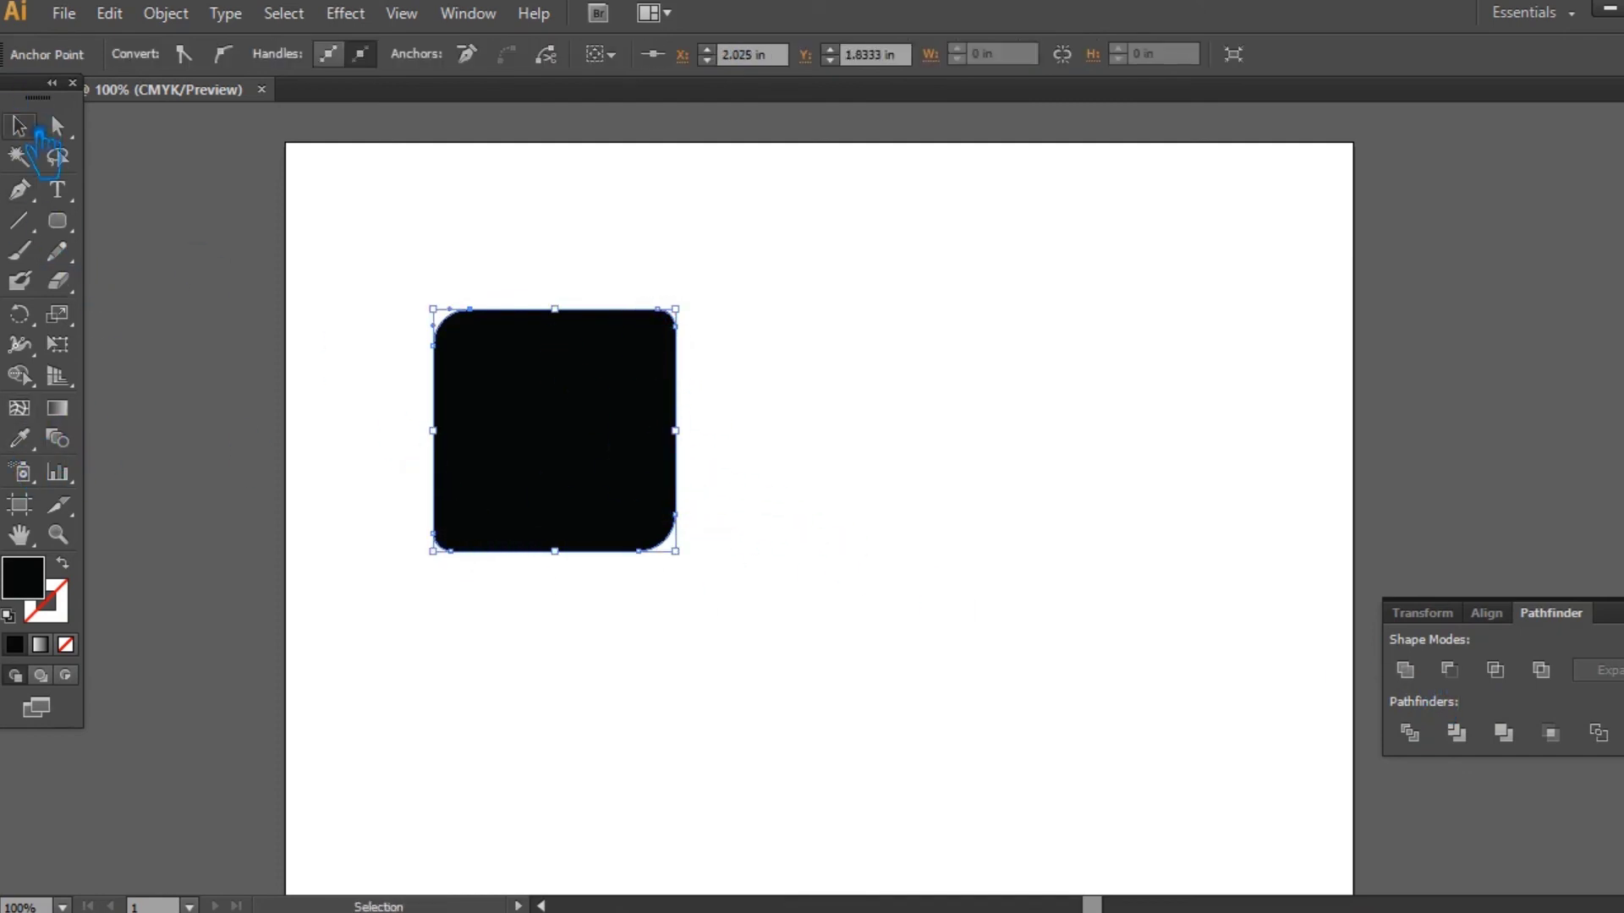
{"action": "left_click", "coordinate": [34, 134]}
{"action": "left_click", "coordinate": [913, 492]}
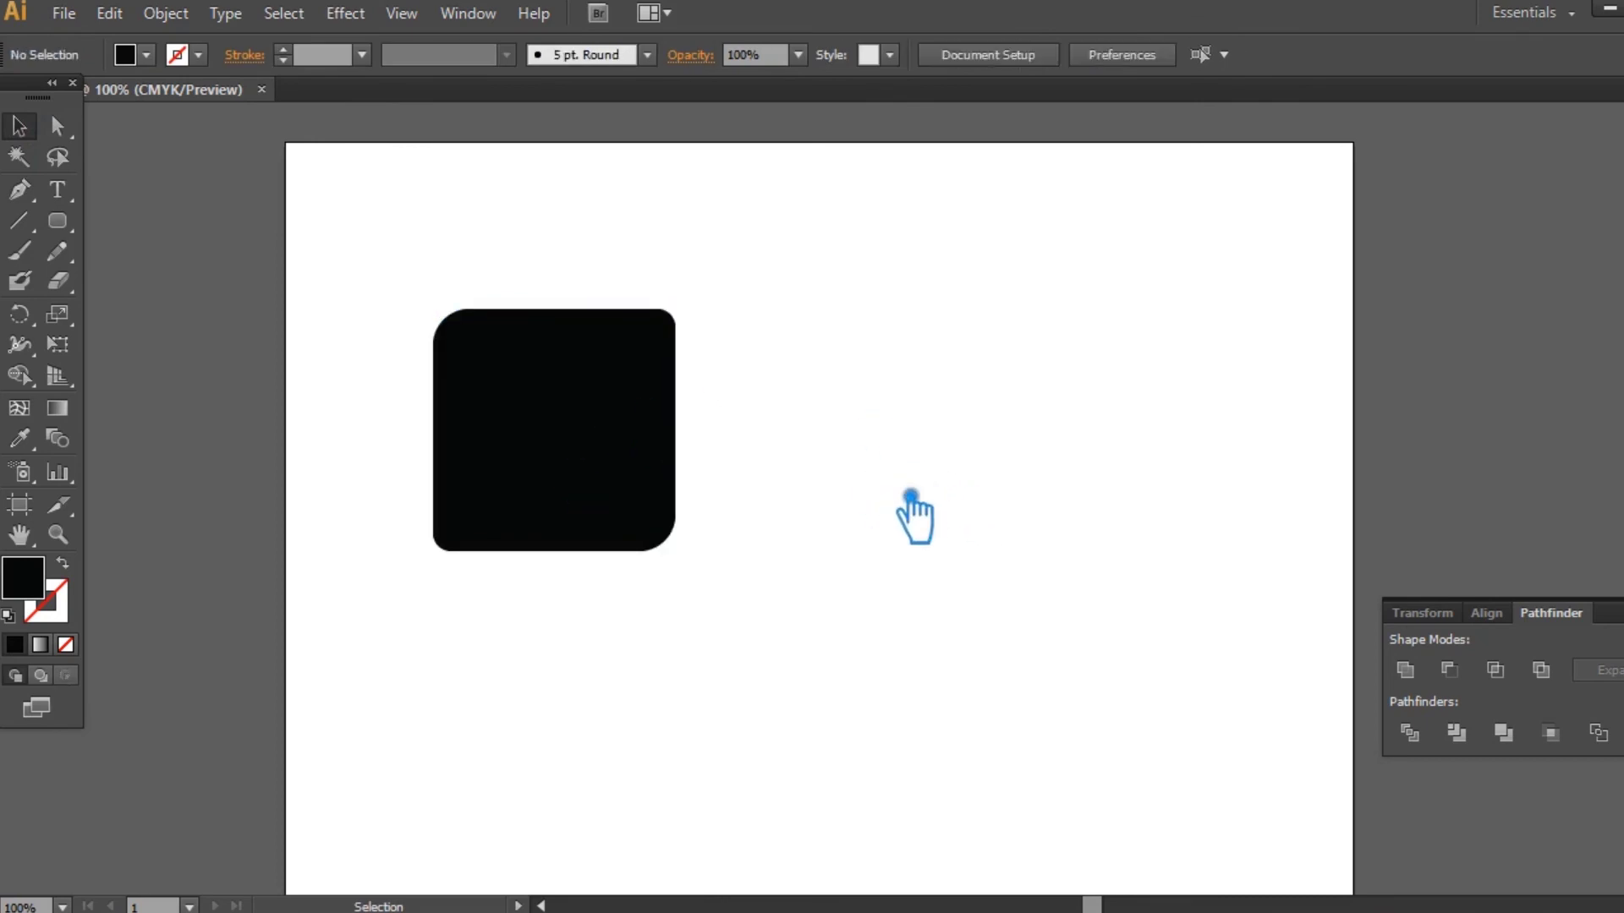
Set the Rounded Rectangle tool's corner radius to 0.8 in.
{"action": "left_click_drag", "start_coordinate": [57, 221], "coordinate": [163, 264]}
{"action": "left_click_drag", "start_coordinate": [993, 472], "coordinate": [799, 418]}
{"action": "key", "text": "ctrl+z"}
{"action": "left_click", "coordinate": [881, 433]}
{"action": "double_click", "coordinate": [861, 476]}
{"action": "type", "text": "8"}
{"action": "left_click", "coordinate": [856, 541]}
{"action": "left_click", "coordinate": [23, 132]}
{"action": "left_click", "coordinate": [862, 357]}
{"action": "key", "text": "ctrl+z"}
Draw a horizontal pill-shaped rounded rectangle beside the square, with no fill and a 16 pt black stroke.
{"action": "mouse_move", "coordinate": [1153, 543]}
{"action": "left_mouse_down"}
{"action": "mouse_move", "coordinate": [906, 428]}
{"action": "mouse_move", "coordinate": [814, 431]}
{"action": "left_mouse_up"}
{"action": "left_click", "coordinate": [63, 562]}
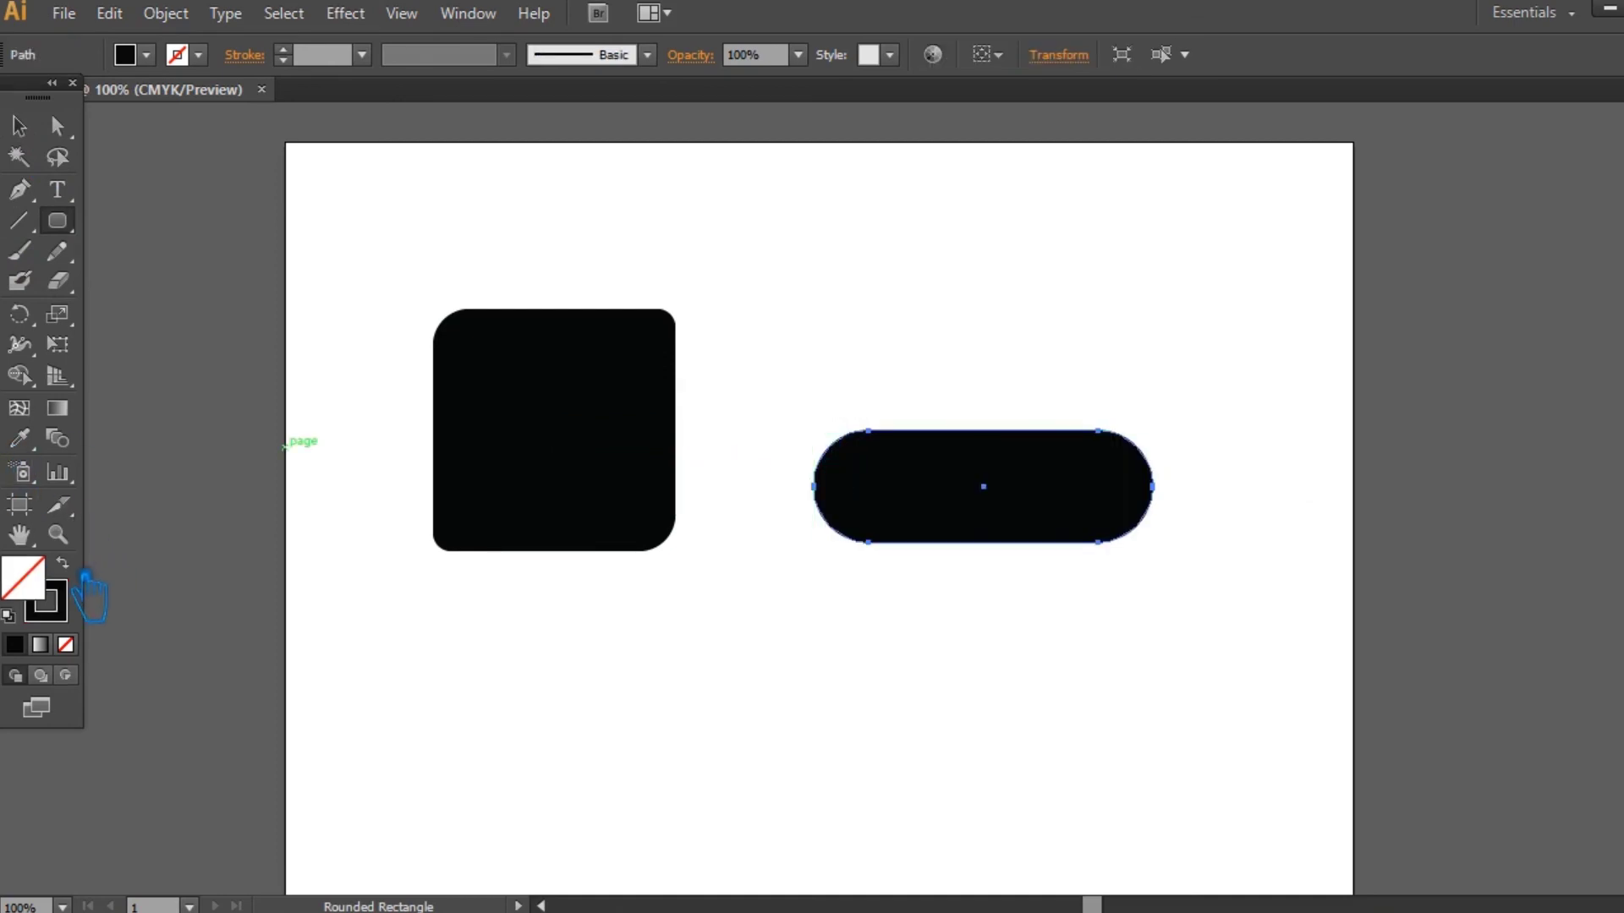
{"action": "left_click", "coordinate": [19, 126]}
{"action": "left_click", "coordinate": [361, 55]}
{"action": "left_click", "coordinate": [413, 418]}
{"action": "left_click", "coordinate": [361, 55]}
{"action": "left_click", "coordinate": [397, 500]}
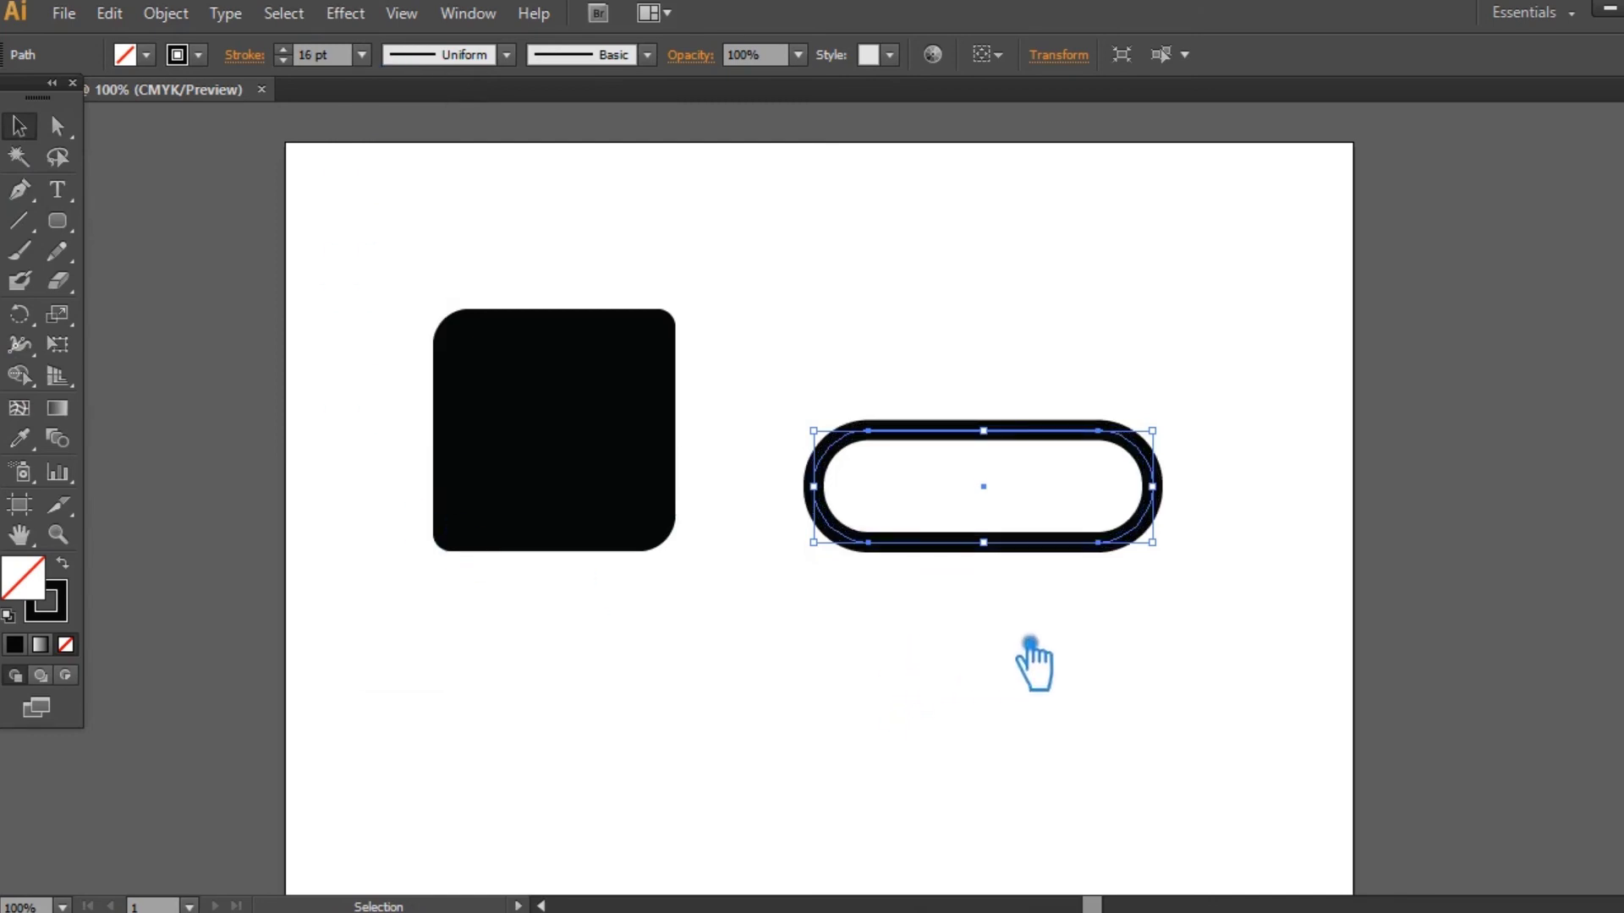
Lengthen the outlined pill by moving its right-end anchor points horizontally away from the square.
{"action": "key", "text": "a"}
{"action": "left_click_drag", "start_coordinate": [1253, 669], "coordinate": [1082, 362]}
{"action": "key", "text": "Right"}
{"action": "key", "text": "Right"}
{"action": "key", "text": "Right"}
{"action": "key", "text": "Right"}
{"action": "key", "text": "Right"}
{"action": "key", "text": "Right"}
{"action": "key", "text": "Right"}
{"action": "key", "text": "Right"}
{"action": "key", "text": "Right"}
{"action": "key", "text": "Right"}
{"action": "key", "text": "Right"}
{"action": "key", "text": "Right"}
{"action": "key", "text": "Right"}
{"action": "key", "text": "Right"}
{"action": "key", "text": "Right"}
{"action": "key", "text": "Right"}
{"action": "key", "text": "Right"}
{"action": "key", "text": "Right"}
{"action": "key", "text": "Right"}
{"action": "key", "text": "Right"}
{"action": "key", "text": "Right"}
{"action": "key", "text": "Right"}
{"action": "key", "text": "Right"}
{"action": "key", "text": "Right"}
{"action": "key", "text": "Right"}
{"action": "key", "text": "Right"}
{"action": "key", "text": "Right"}
{"action": "key", "text": "Right"}
{"action": "key", "text": "Right"}
{"action": "key", "text": "Right"}
{"action": "key", "text": "Right"}
{"action": "key", "text": "Right"}
{"action": "key", "text": "Right"}
{"action": "key", "text": "Right"}
{"action": "key", "text": "Right"}
{"action": "key", "text": "Right"}
{"action": "key", "text": "Right"}
{"action": "key", "text": "Right"}
{"action": "key", "text": "Right"}
{"action": "key", "text": "Right"}
{"action": "left_click", "coordinate": [19, 126]}
Duplicate the outlined pill directly below the original so their adjoining edges overlap.
{"action": "left_click", "coordinate": [1007, 458]}
{"action": "left_click", "coordinate": [992, 429]}
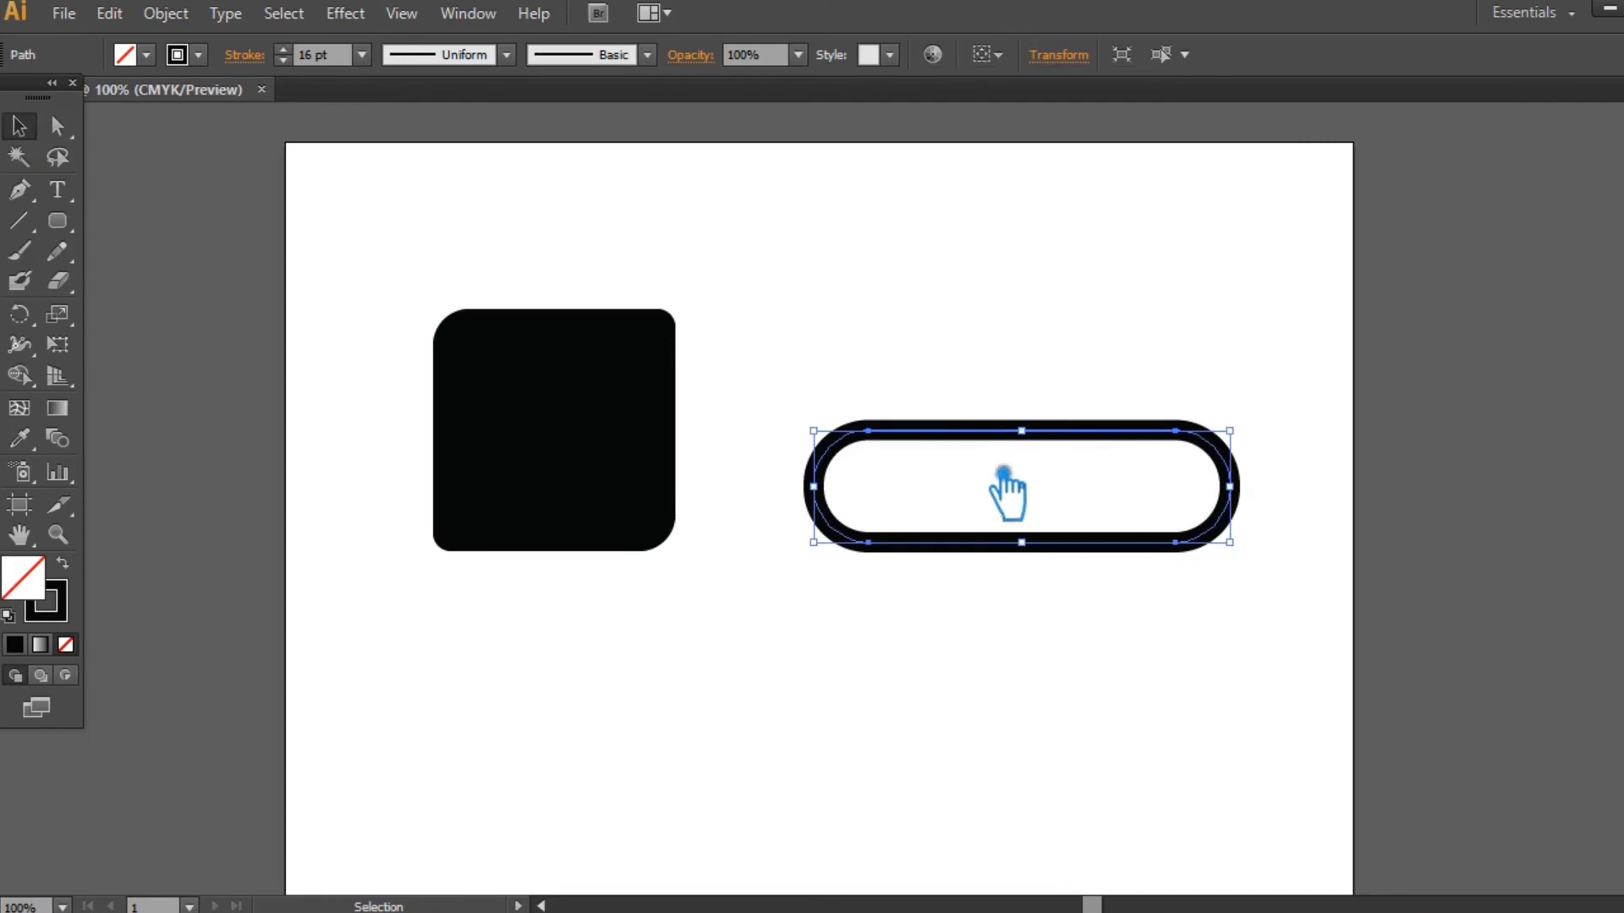
{"action": "left_click_drag", "start_coordinate": [1019, 552], "coordinate": [1018, 663]}
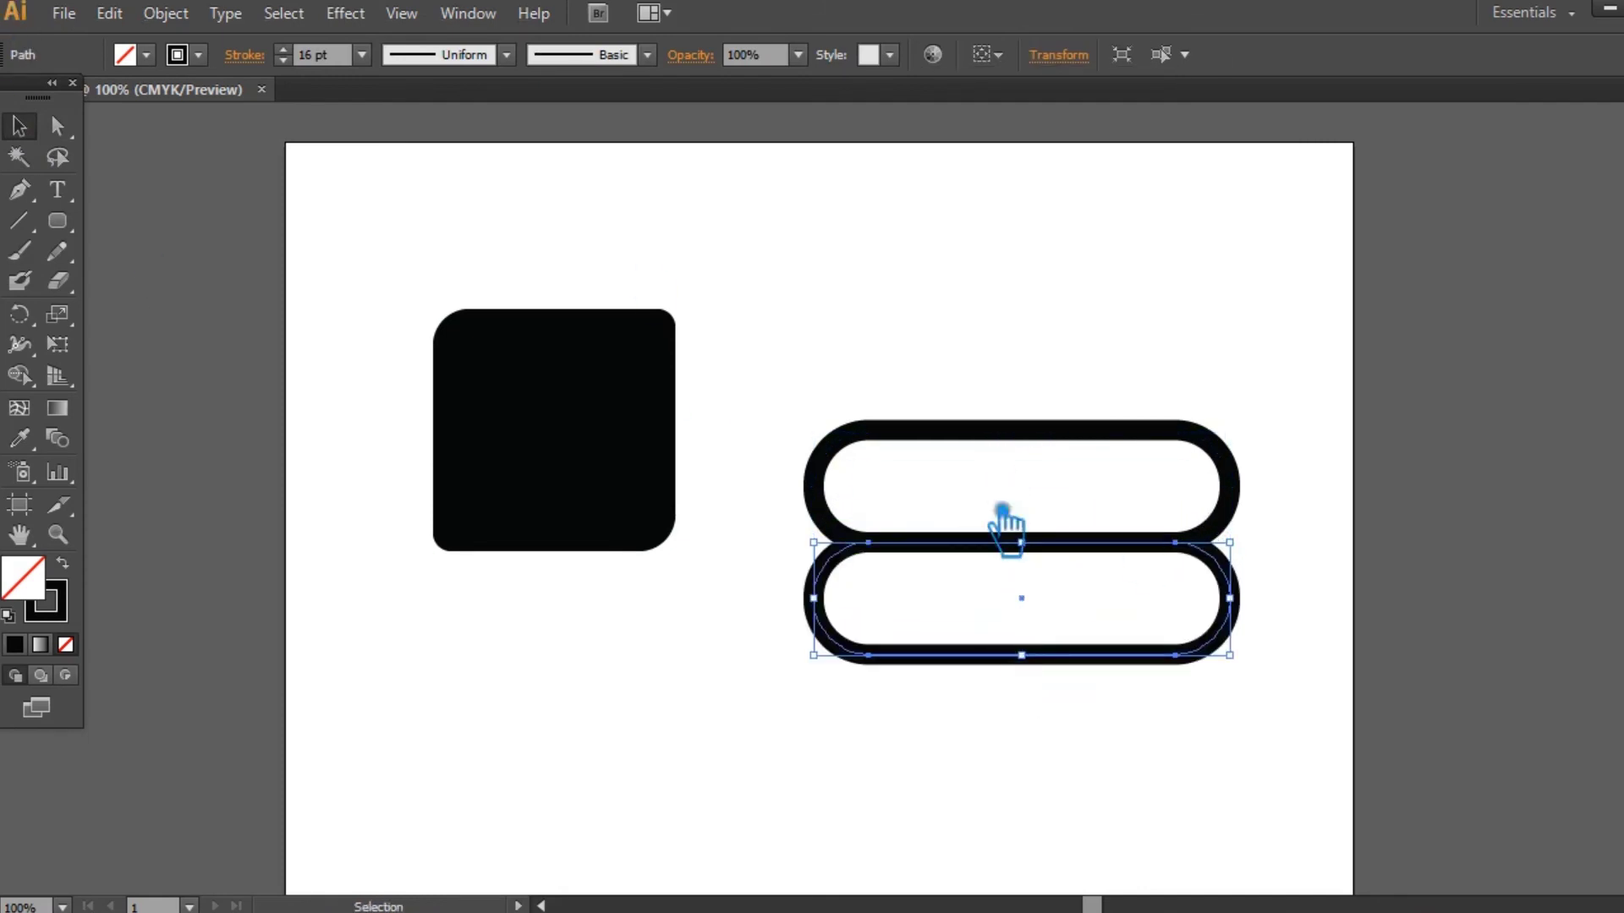
{"action": "left_click", "coordinate": [1303, 717]}
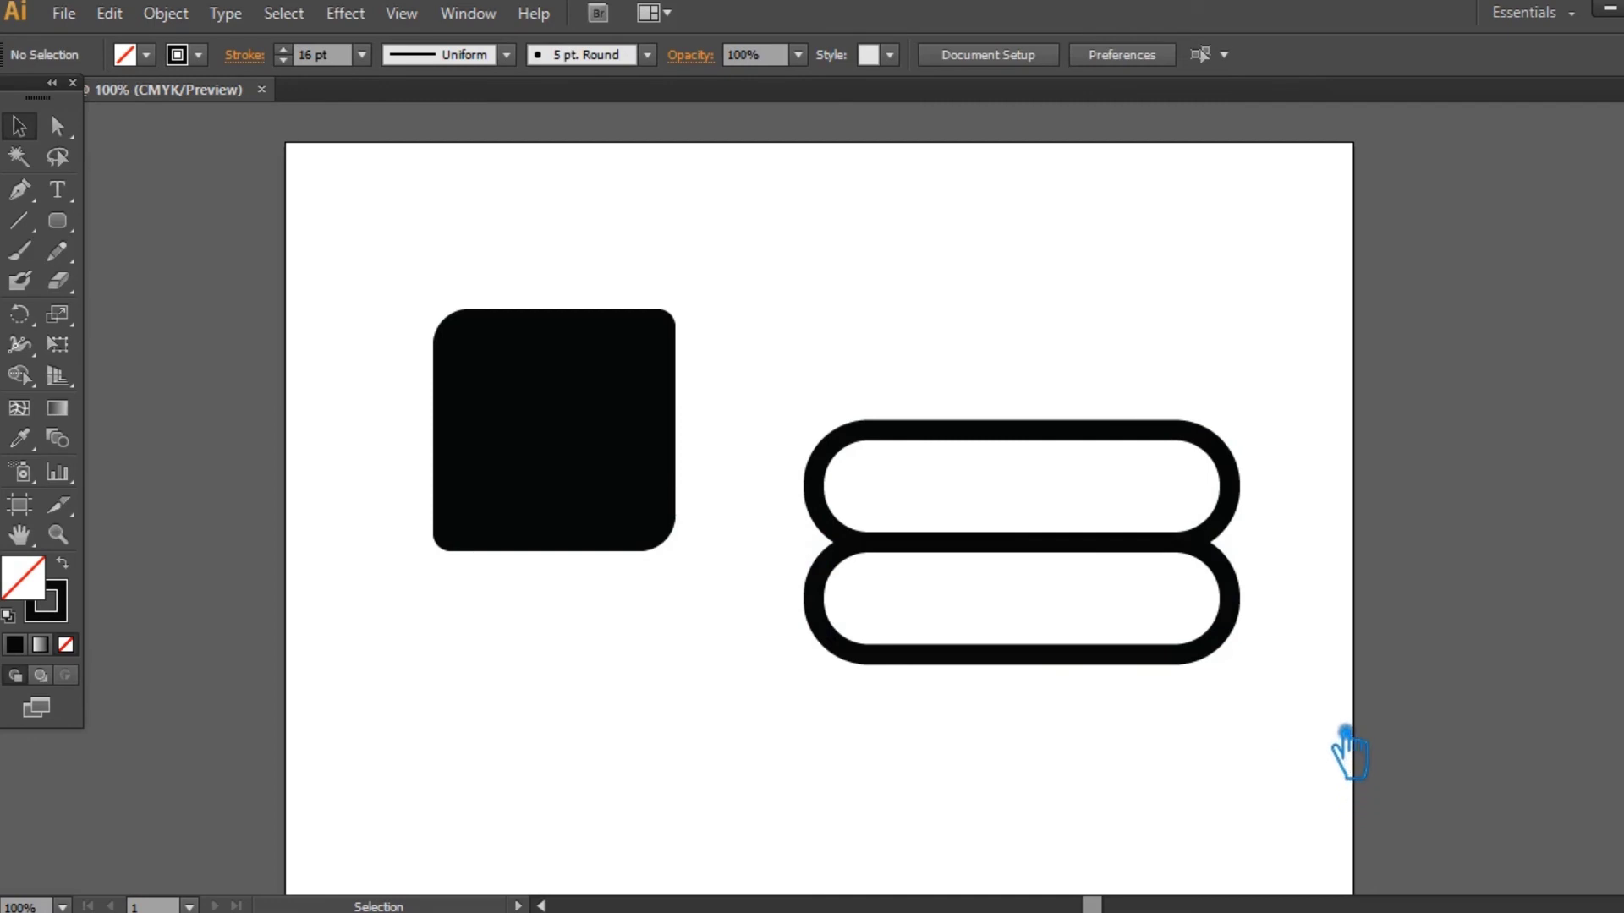
Scale both outlined pills down together and change their stroke colour to dark brownish grey.
{"action": "left_click_drag", "start_coordinate": [1348, 773], "coordinate": [768, 307]}
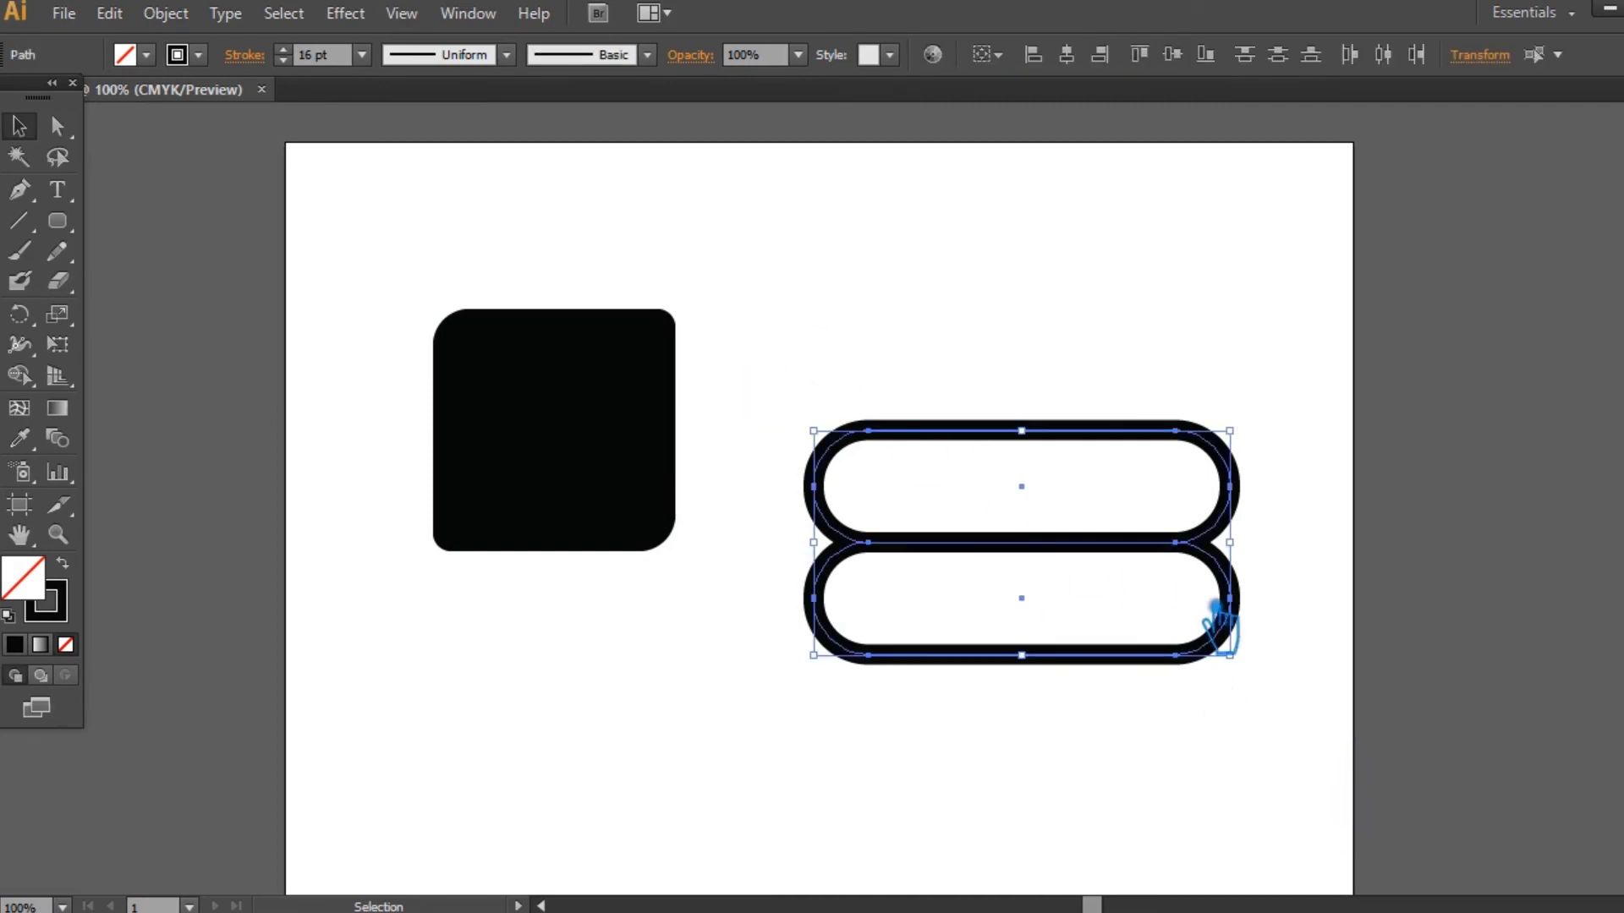
{"action": "left_click_drag", "start_coordinate": [1230, 655], "coordinate": [1178, 628]}
{"action": "double_click", "coordinate": [49, 602]}
{"action": "left_click", "coordinate": [935, 414]}
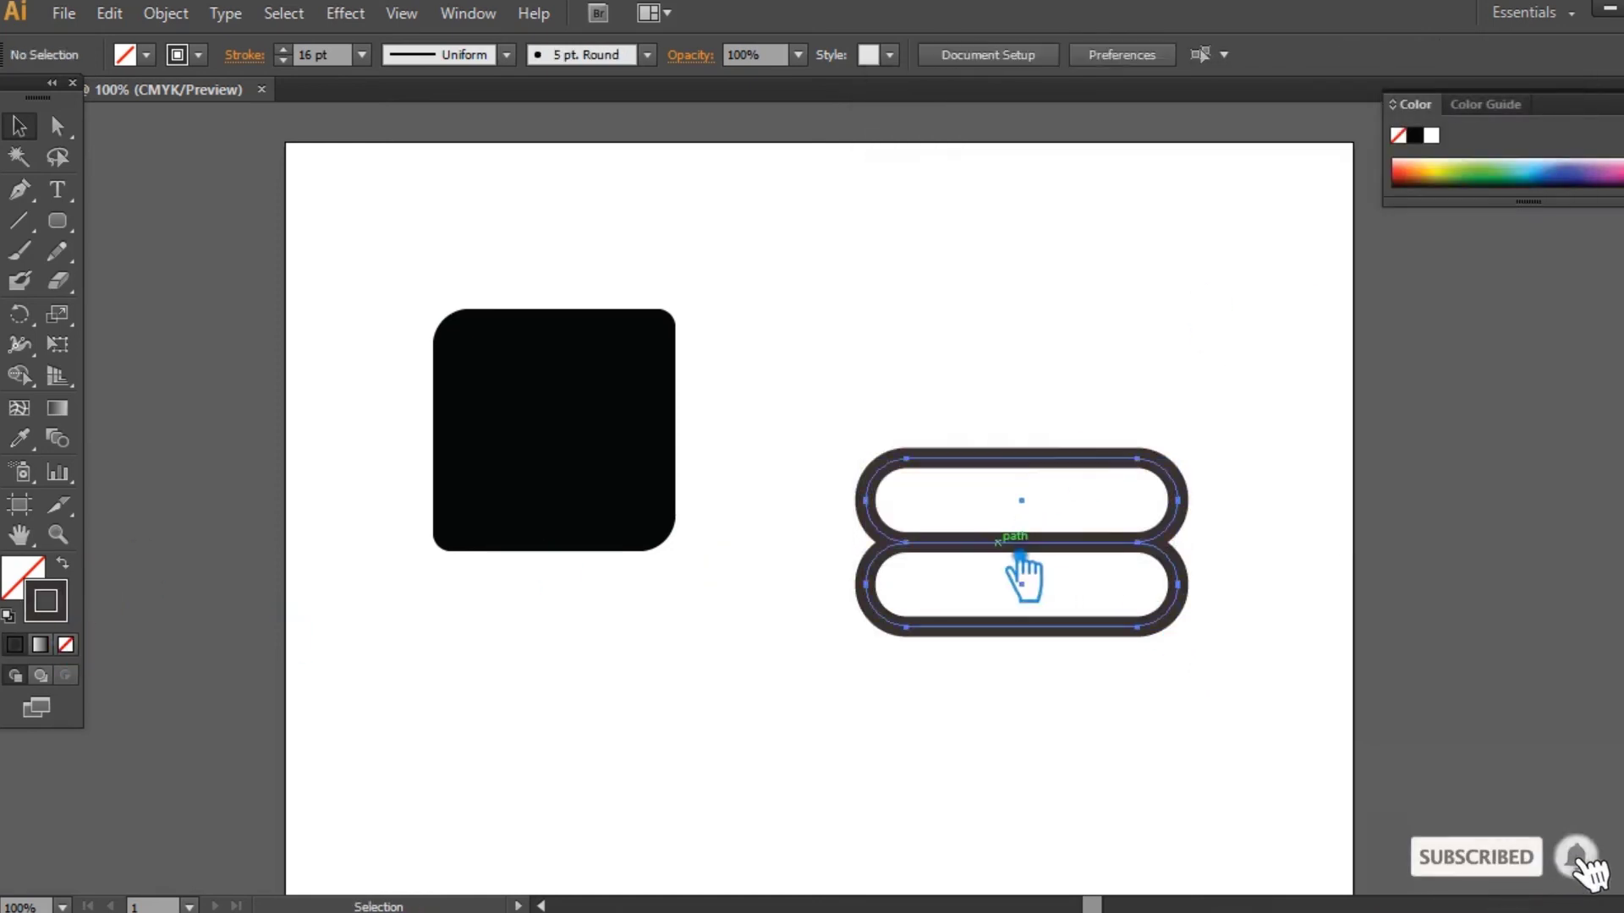
Move the pair of pills onto the black square and scale it down slightly.
{"action": "left_click_drag", "start_coordinate": [1020, 568], "coordinate": [561, 460]}
{"action": "left_click_drag", "start_coordinate": [732, 356], "coordinate": [721, 376]}
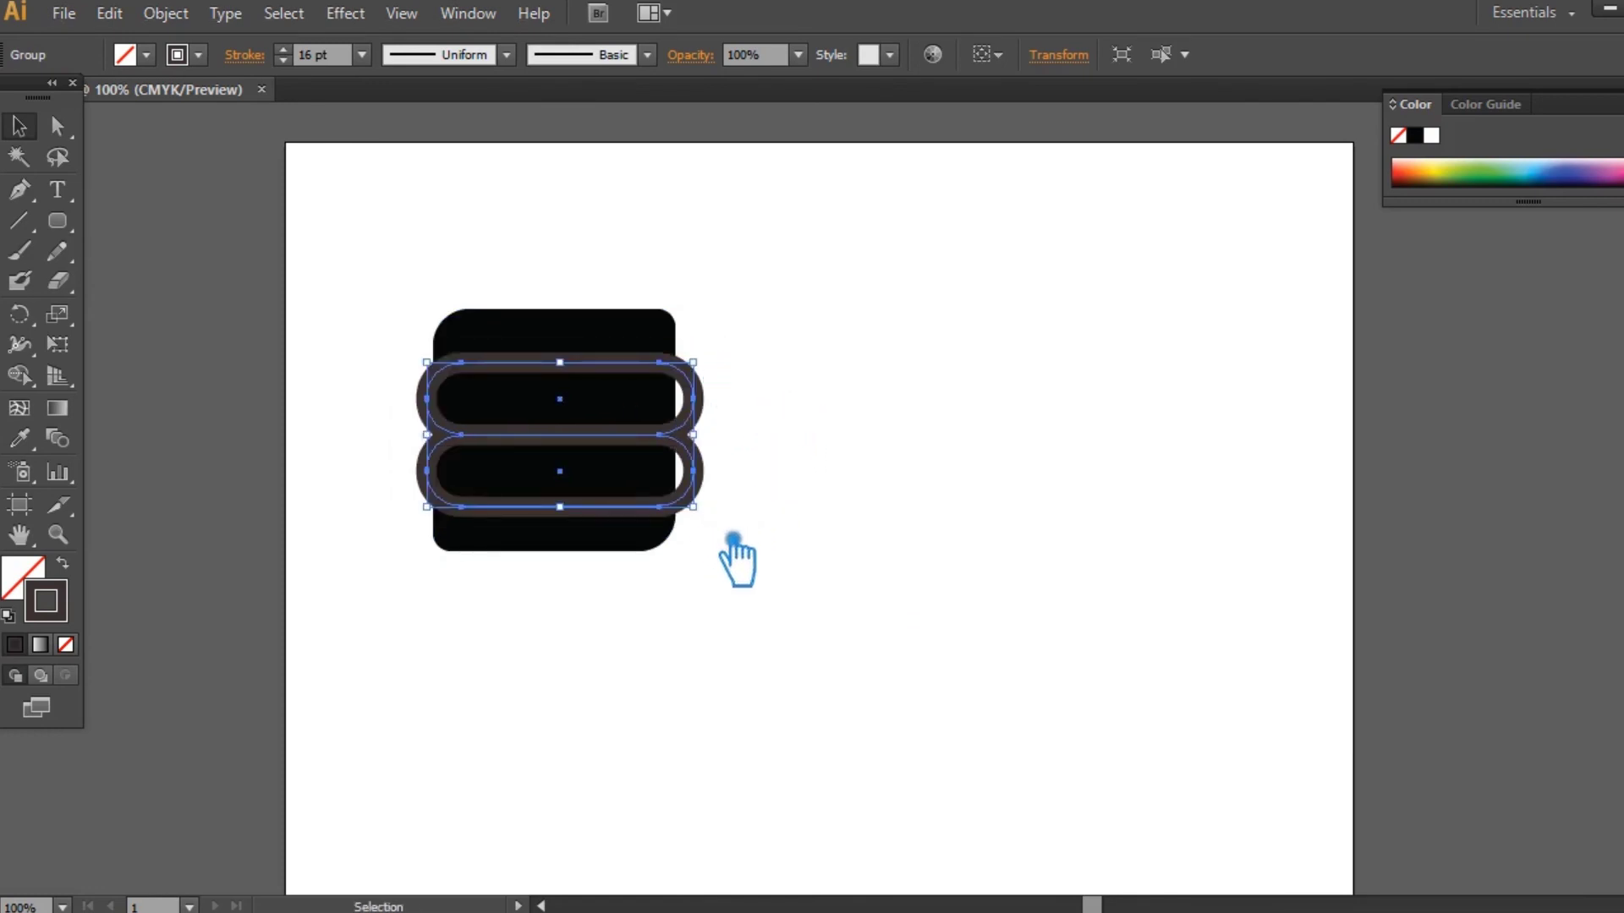
{"action": "left_click", "coordinate": [761, 529]}
{"action": "left_click_drag", "start_coordinate": [710, 471], "coordinate": [736, 474]}
Lengthen both pills by moving their right-end anchor points farther beyond the square's right edge.
{"action": "key", "text": "a"}
{"action": "left_click_drag", "start_coordinate": [795, 592], "coordinate": [677, 294]}
{"action": "key", "text": "Right"}
{"action": "key", "text": "Right"}
{"action": "key", "text": "Right"}
{"action": "key", "text": "Right"}
{"action": "key", "text": "Right"}
{"action": "key", "text": "Right"}
{"action": "key", "text": "Right"}
{"action": "key", "text": "Right"}
{"action": "key", "text": "Right"}
{"action": "key", "text": "Right"}
{"action": "key", "text": "Right"}
{"action": "key", "text": "Right"}
{"action": "key", "text": "Right"}
{"action": "key", "text": "Right"}
{"action": "key", "text": "Right"}
{"action": "key", "text": "Right"}
{"action": "key", "text": "Right"}
{"action": "key", "text": "Right"}
{"action": "key", "text": "Right"}
{"action": "key", "text": "Right"}
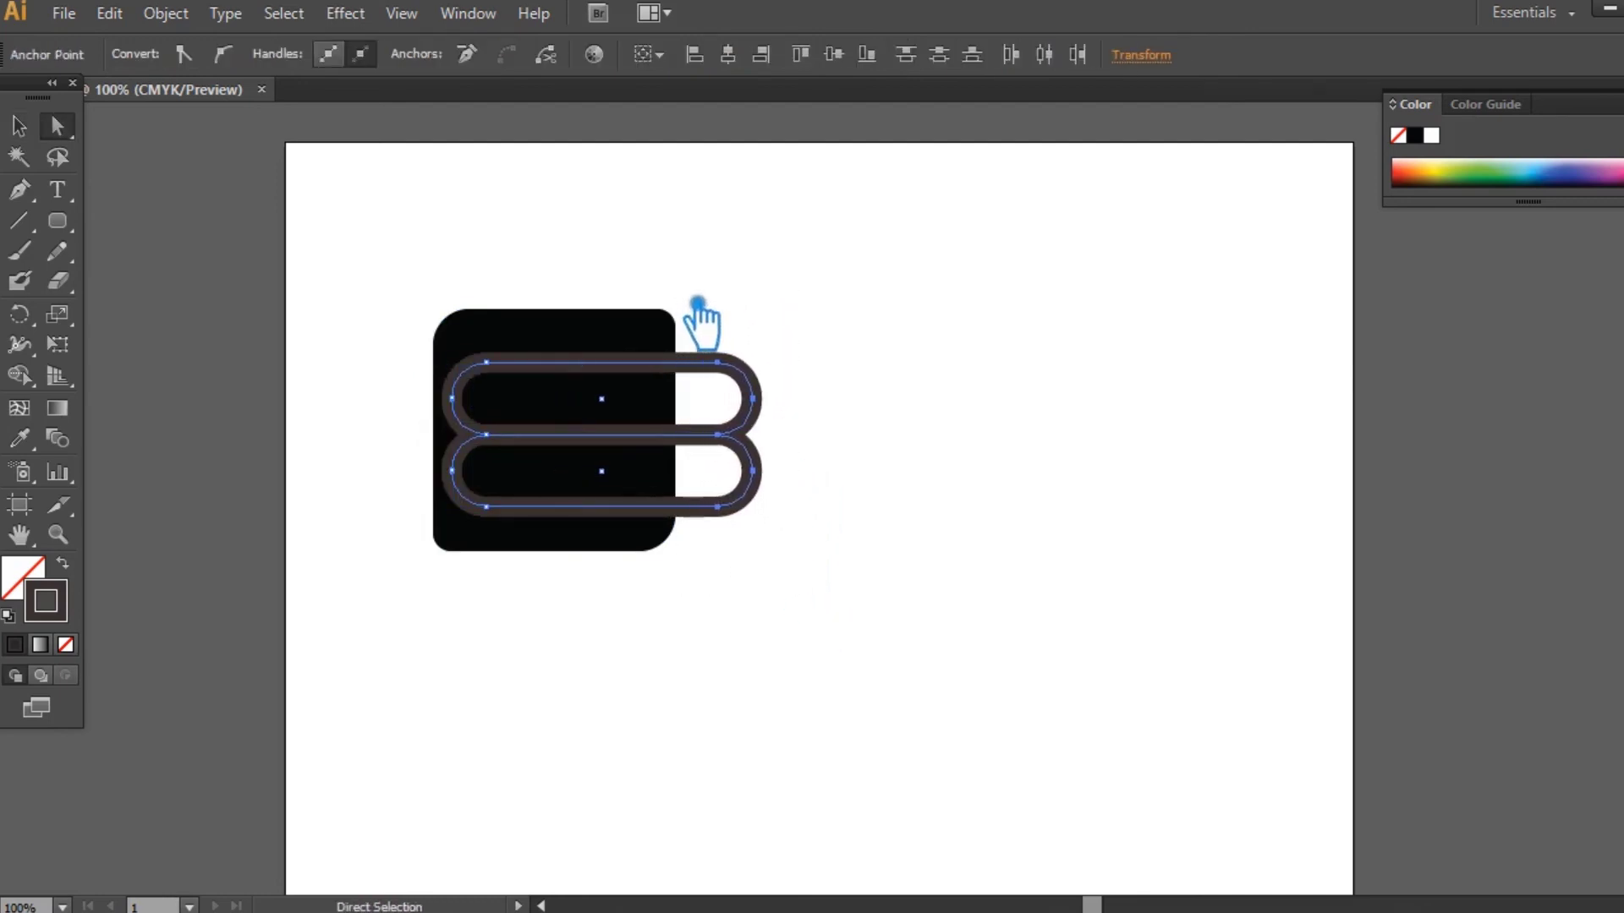
{"action": "key", "text": "Right"}
{"action": "key", "text": "Right"}
{"action": "key", "text": "Right"}
{"action": "key", "text": "Right"}
{"action": "key", "text": "Right"}
Centre the pair of pills horizontally over the black square, leaving equal overhang on both sides.
{"action": "left_click", "coordinate": [17, 121]}
{"action": "left_click", "coordinate": [955, 406]}
{"action": "left_click_drag", "start_coordinate": [740, 437], "coordinate": [674, 458]}
{"action": "left_click", "coordinate": [882, 461]}
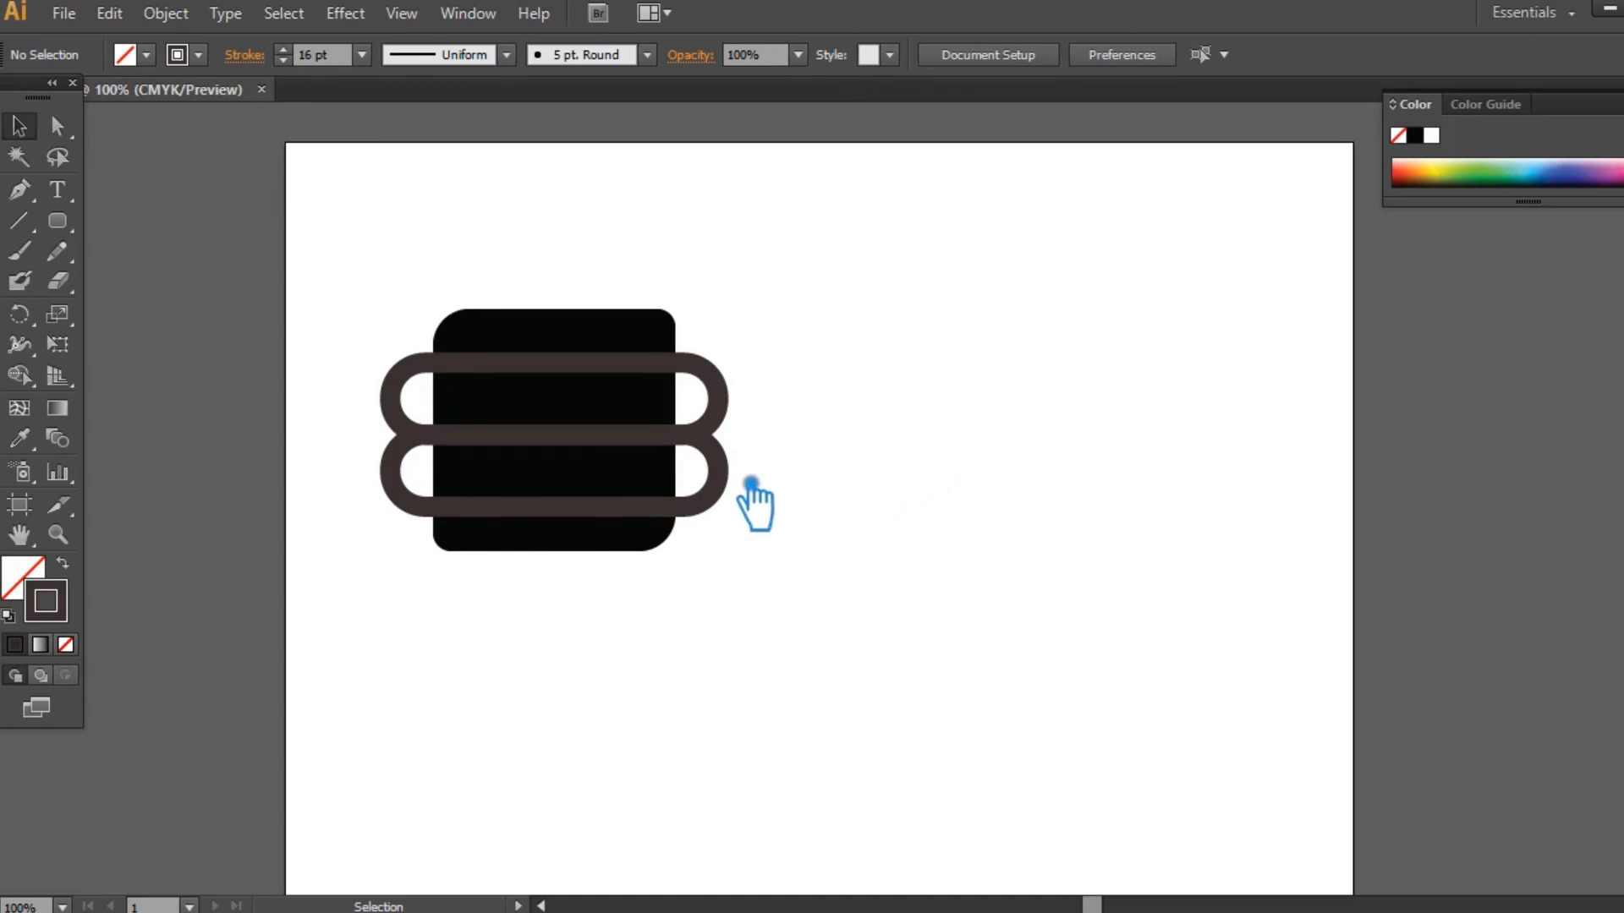
Ungroup the two pills and undo the trial move of one of them.
{"action": "right_click", "coordinate": [720, 471]}
{"action": "left_click", "coordinate": [838, 620]}
{"action": "left_click", "coordinate": [975, 546]}
{"action": "left_click_drag", "start_coordinate": [726, 494], "coordinate": [607, 499]}
{"action": "key", "text": "ctrl+z"}
{"action": "left_click", "coordinate": [996, 496]}
Show the rulers and place a vertical guide through the centre of the square.
{"action": "key", "text": "ctrl+r"}
{"action": "left_click_drag", "start_coordinate": [24, 776], "coordinate": [579, 490]}
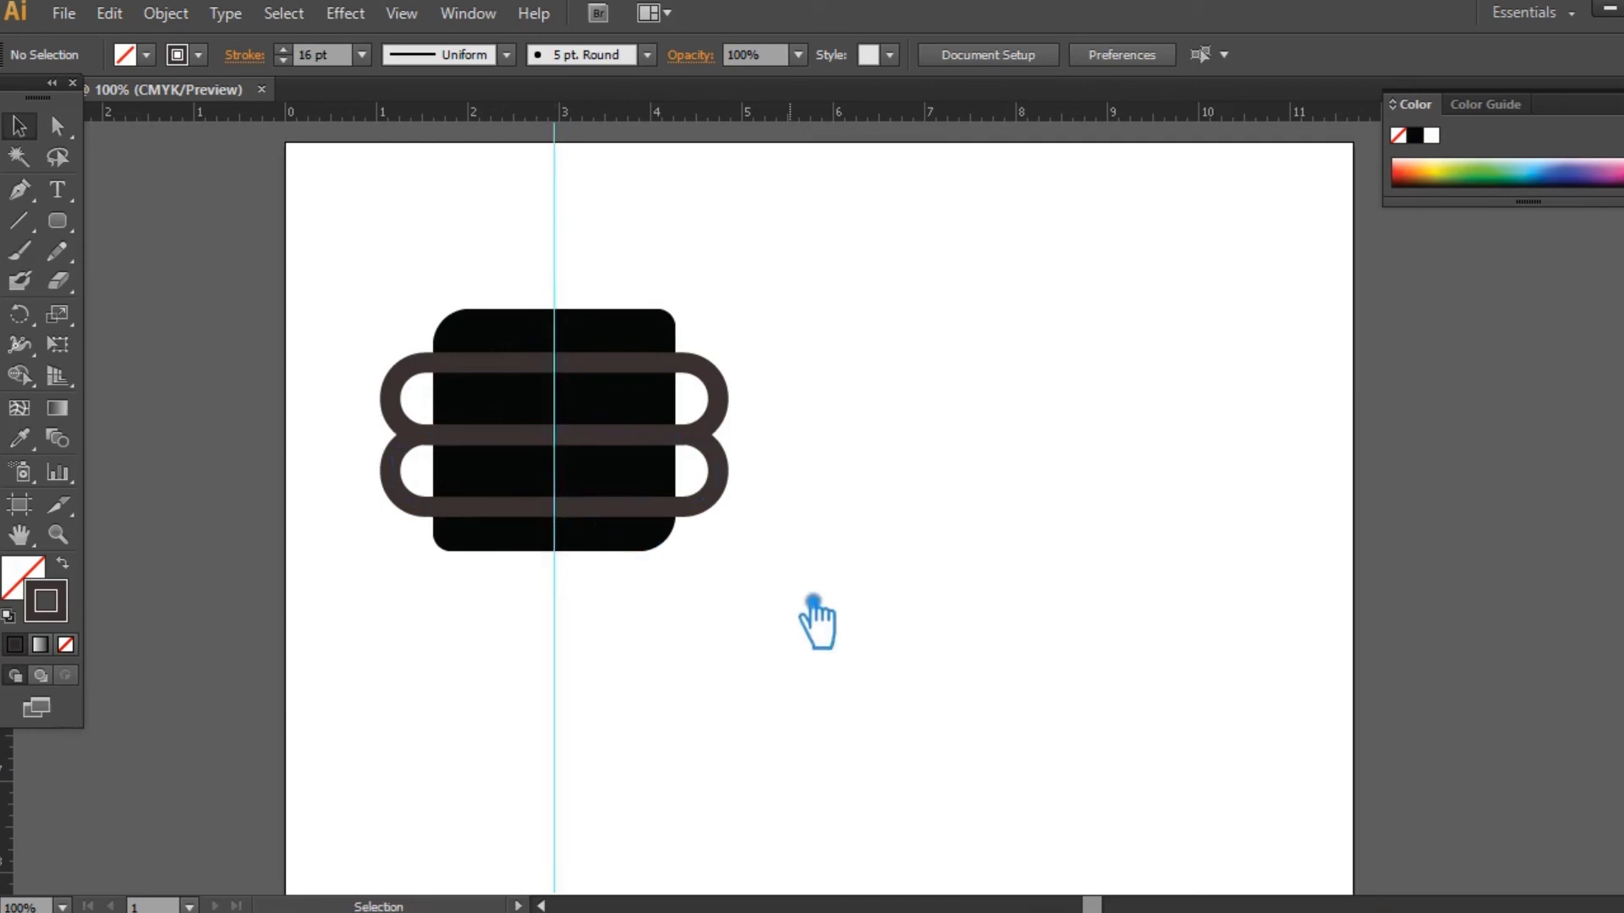
Draw a small filled square without stroke, centred on the vertical guide below the logo.
{"action": "left_click_drag", "start_coordinate": [57, 220], "coordinate": [61, 221]}
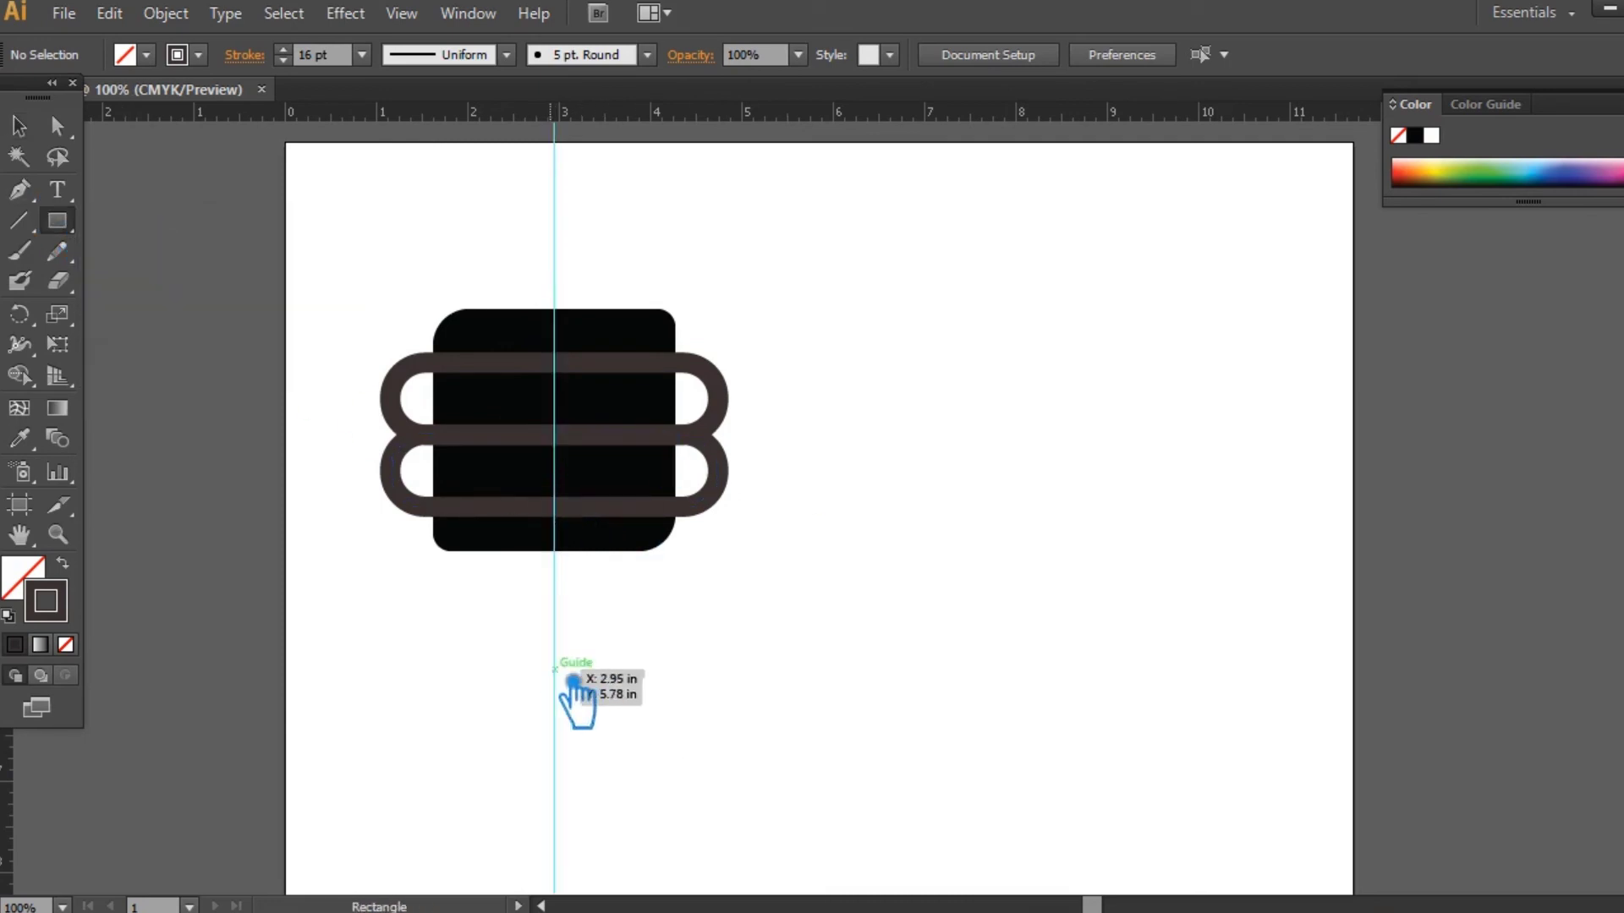
{"action": "left_click_drag", "start_coordinate": [576, 680], "coordinate": [625, 714]}
{"action": "key", "text": "v"}
{"action": "key", "text": "shift+x"}
Place vertical guides along the small square's left and right edges, and delete the square.
{"action": "left_click_drag", "start_coordinate": [475, 734], "coordinate": [534, 693]}
{"action": "left_click_drag", "start_coordinate": [25, 758], "coordinate": [620, 699]}
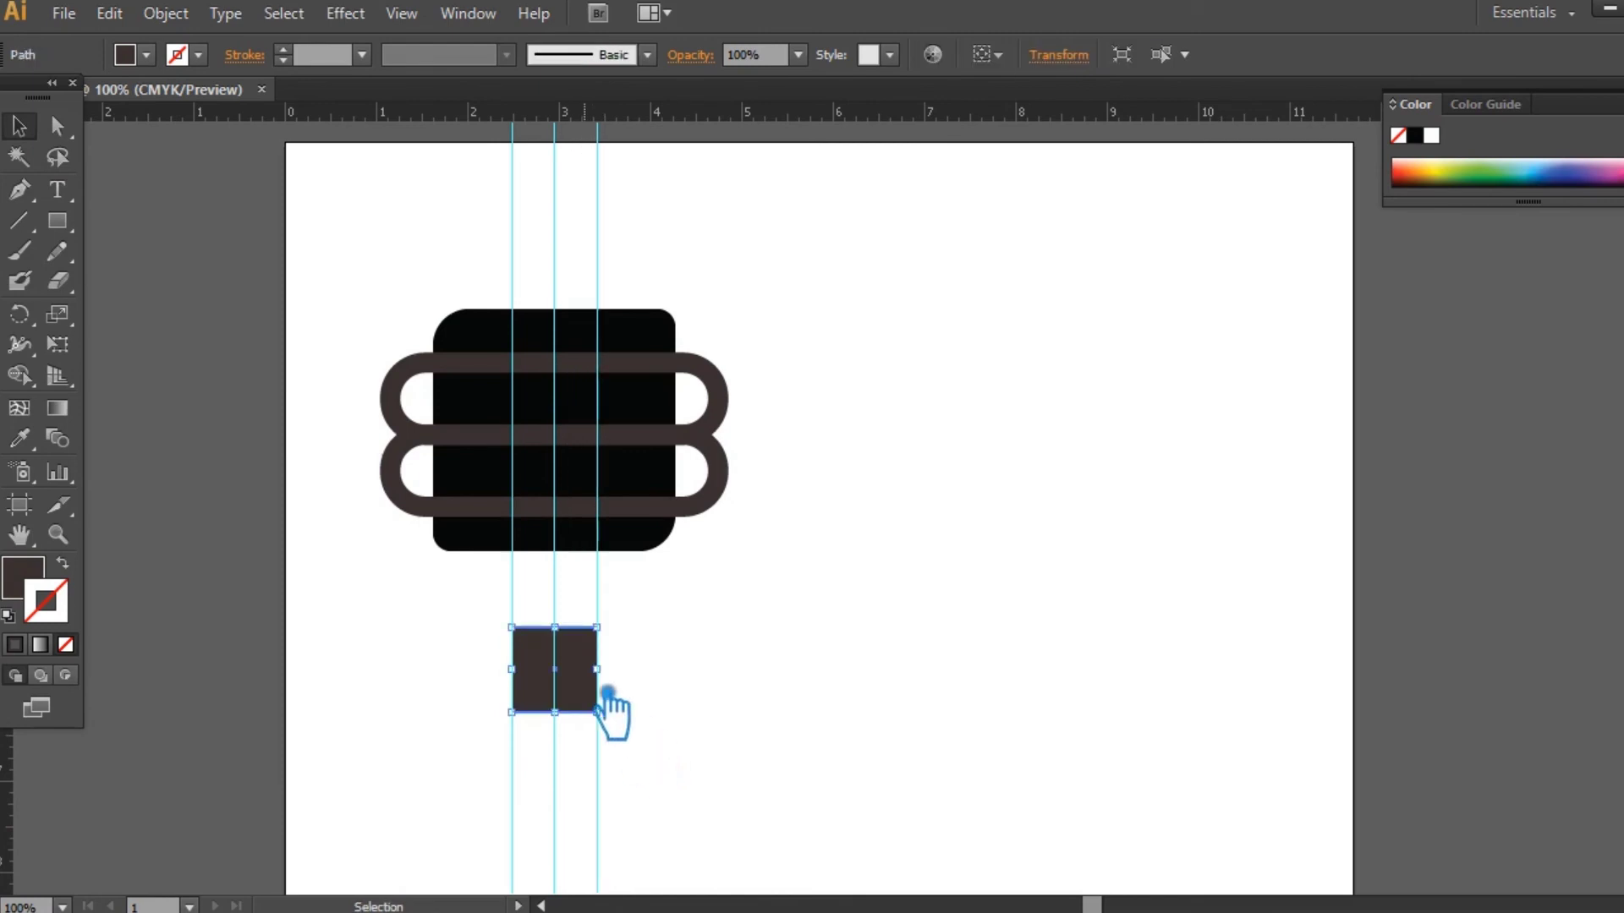
{"action": "key", "text": "Delete"}
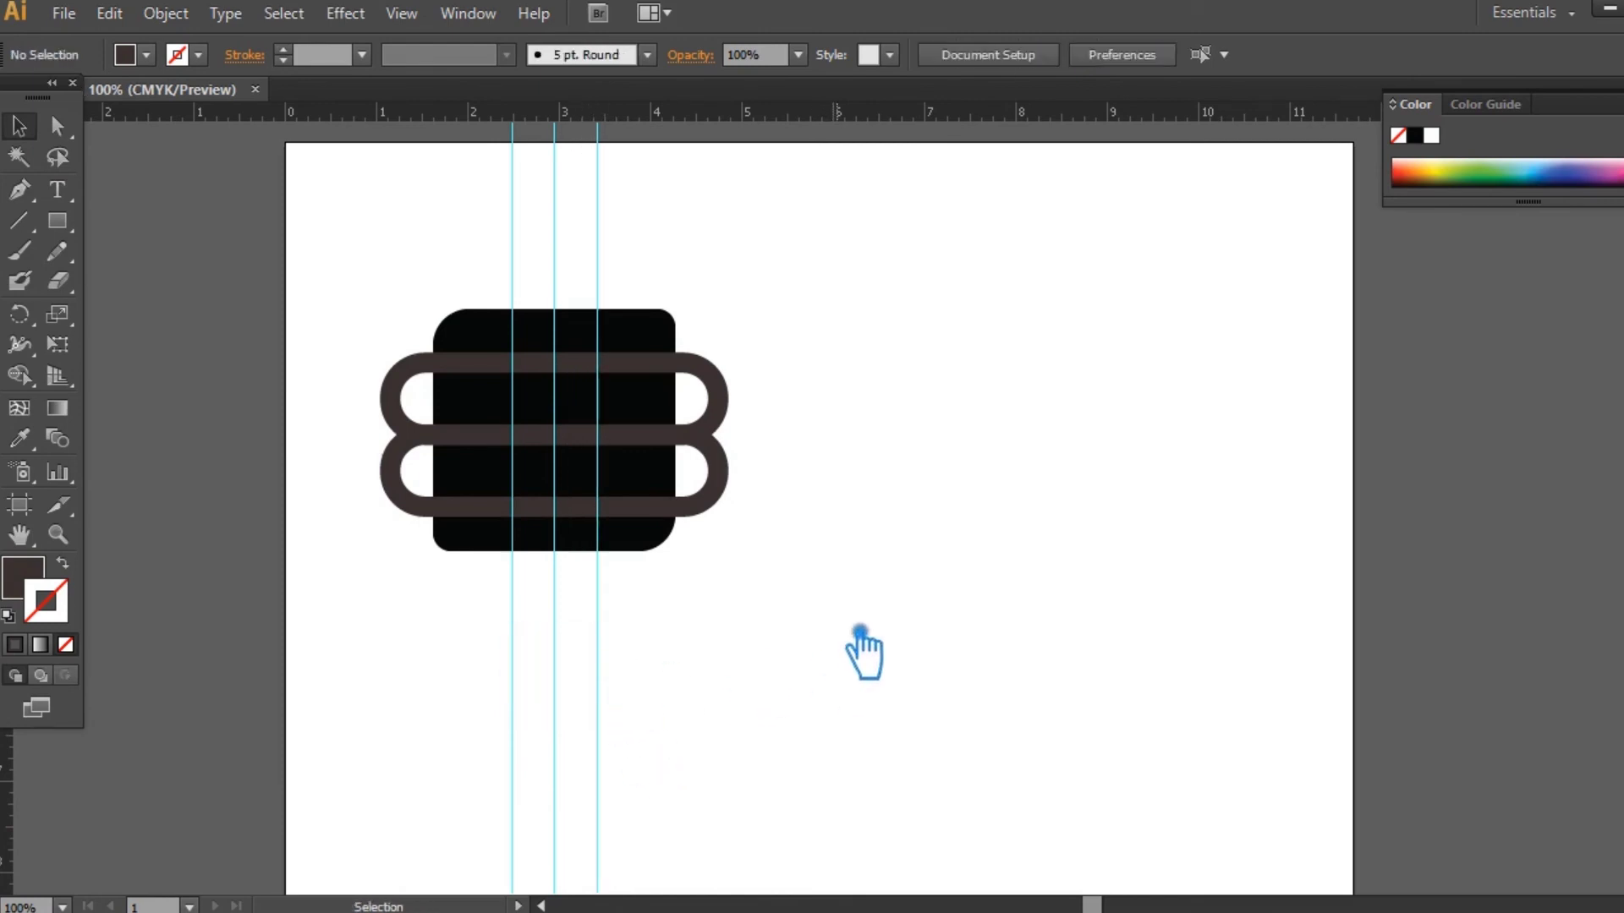
Offset the pills sideways, moving the lower one right to the left guide and the upper one left to the right guide.
{"action": "left_click", "coordinate": [709, 502]}
{"action": "left_click_drag", "start_coordinate": [702, 509], "coordinate": [826, 530]}
{"action": "left_click_drag", "start_coordinate": [709, 384], "coordinate": [636, 430]}
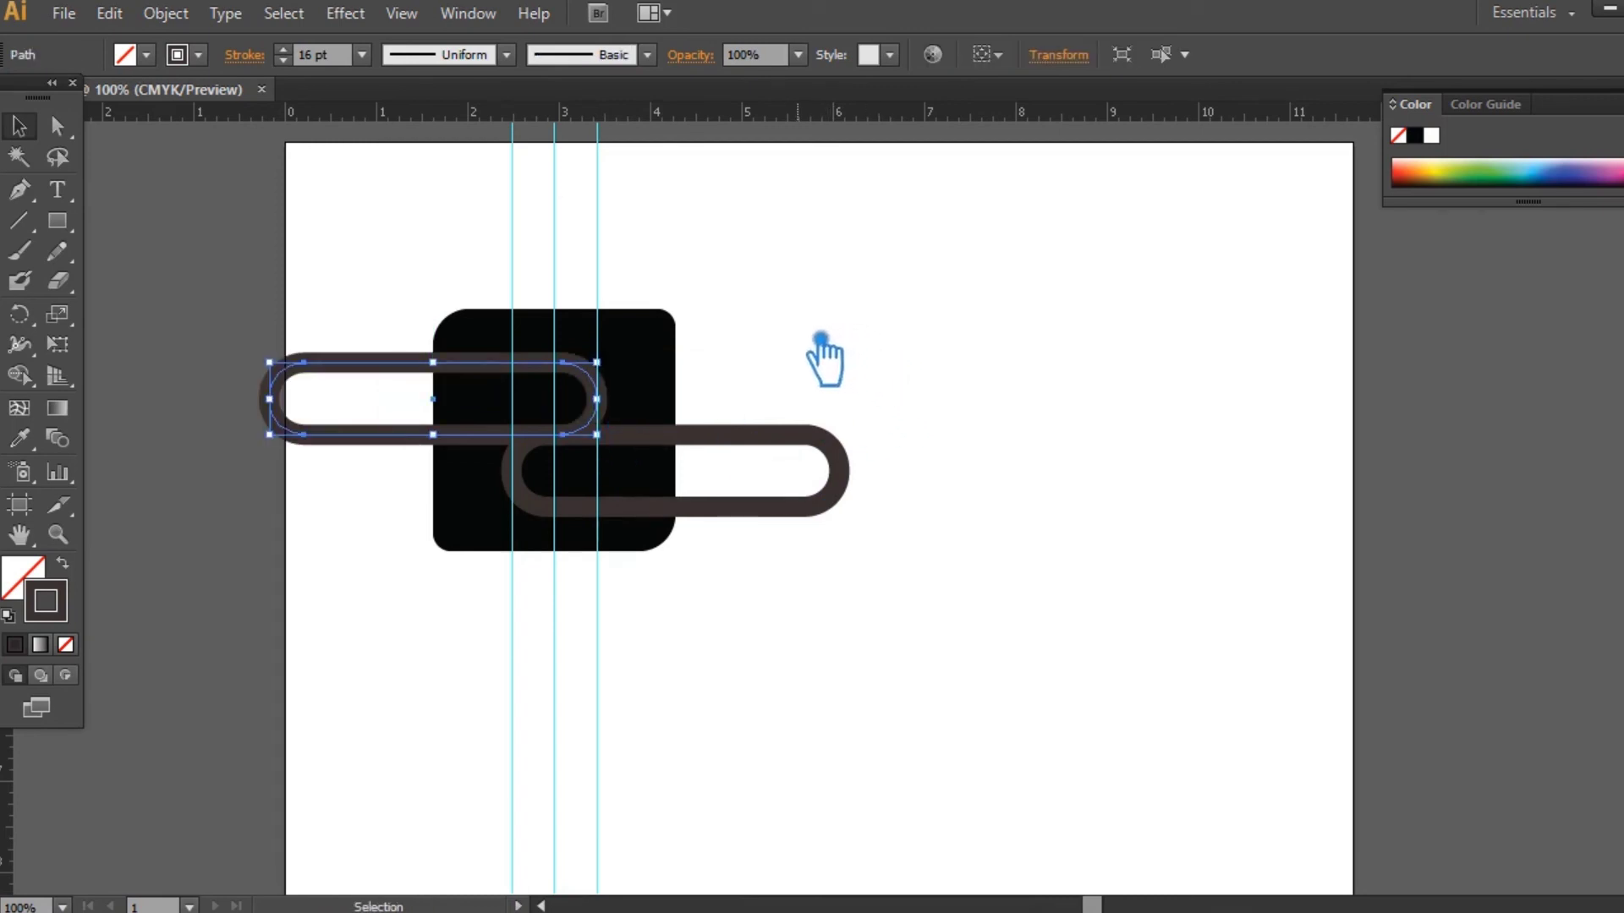
Reflect both pills together so that the upper one extends right and the lower one extends left.
{"action": "left_click", "coordinate": [776, 451], "text": "shift"}
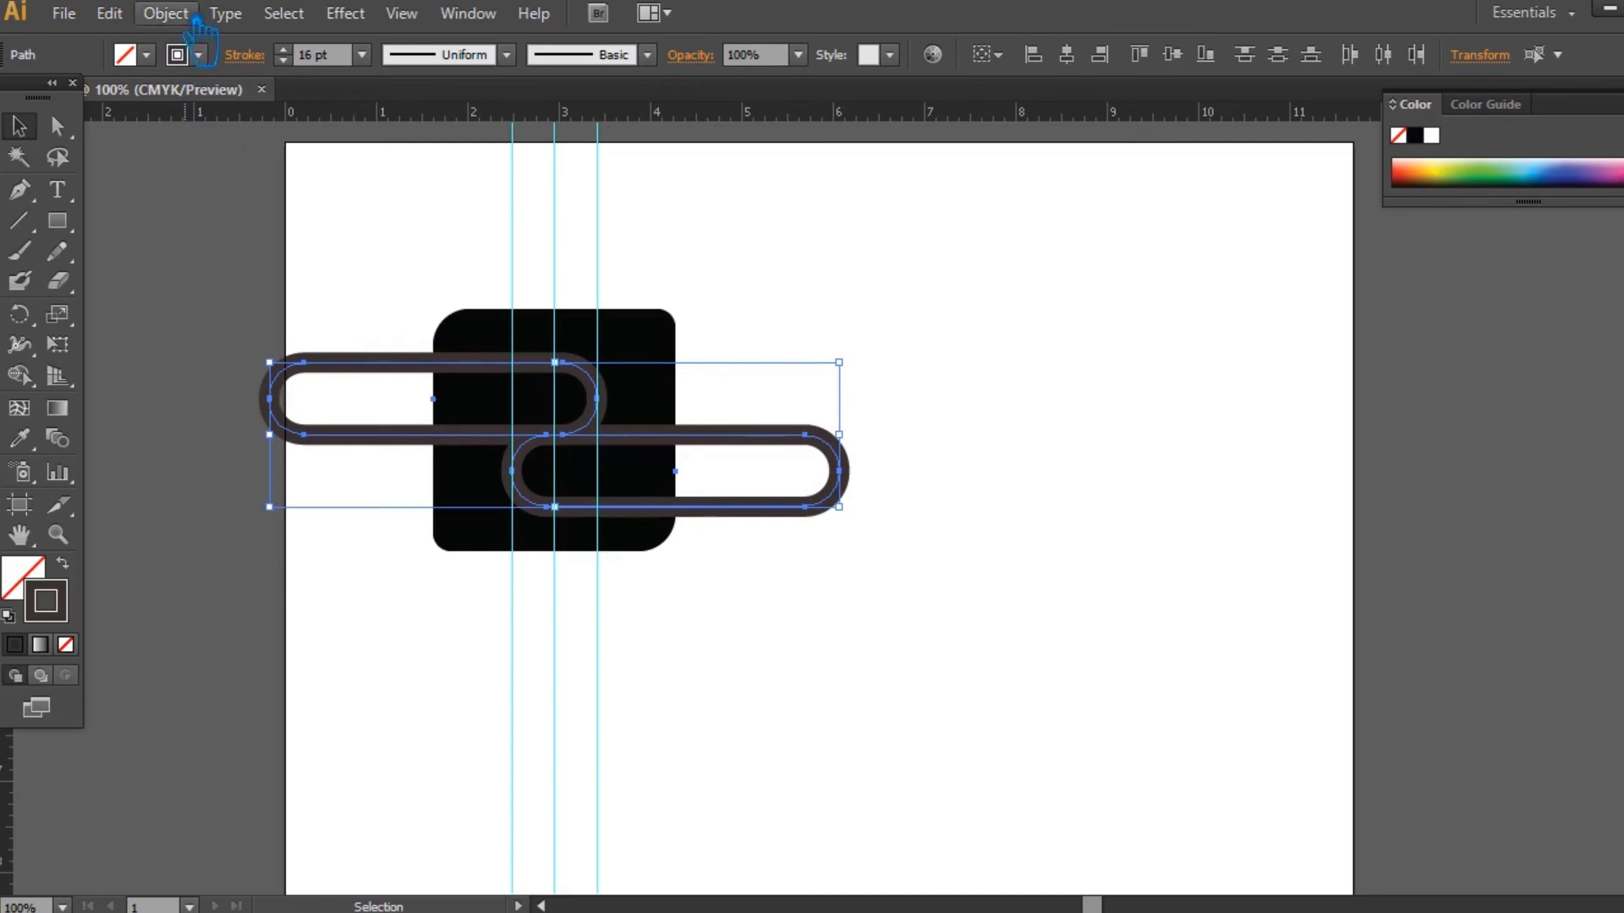
{"action": "right_click", "coordinate": [803, 470]}
{"action": "mouse_move", "coordinate": [918, 754]}
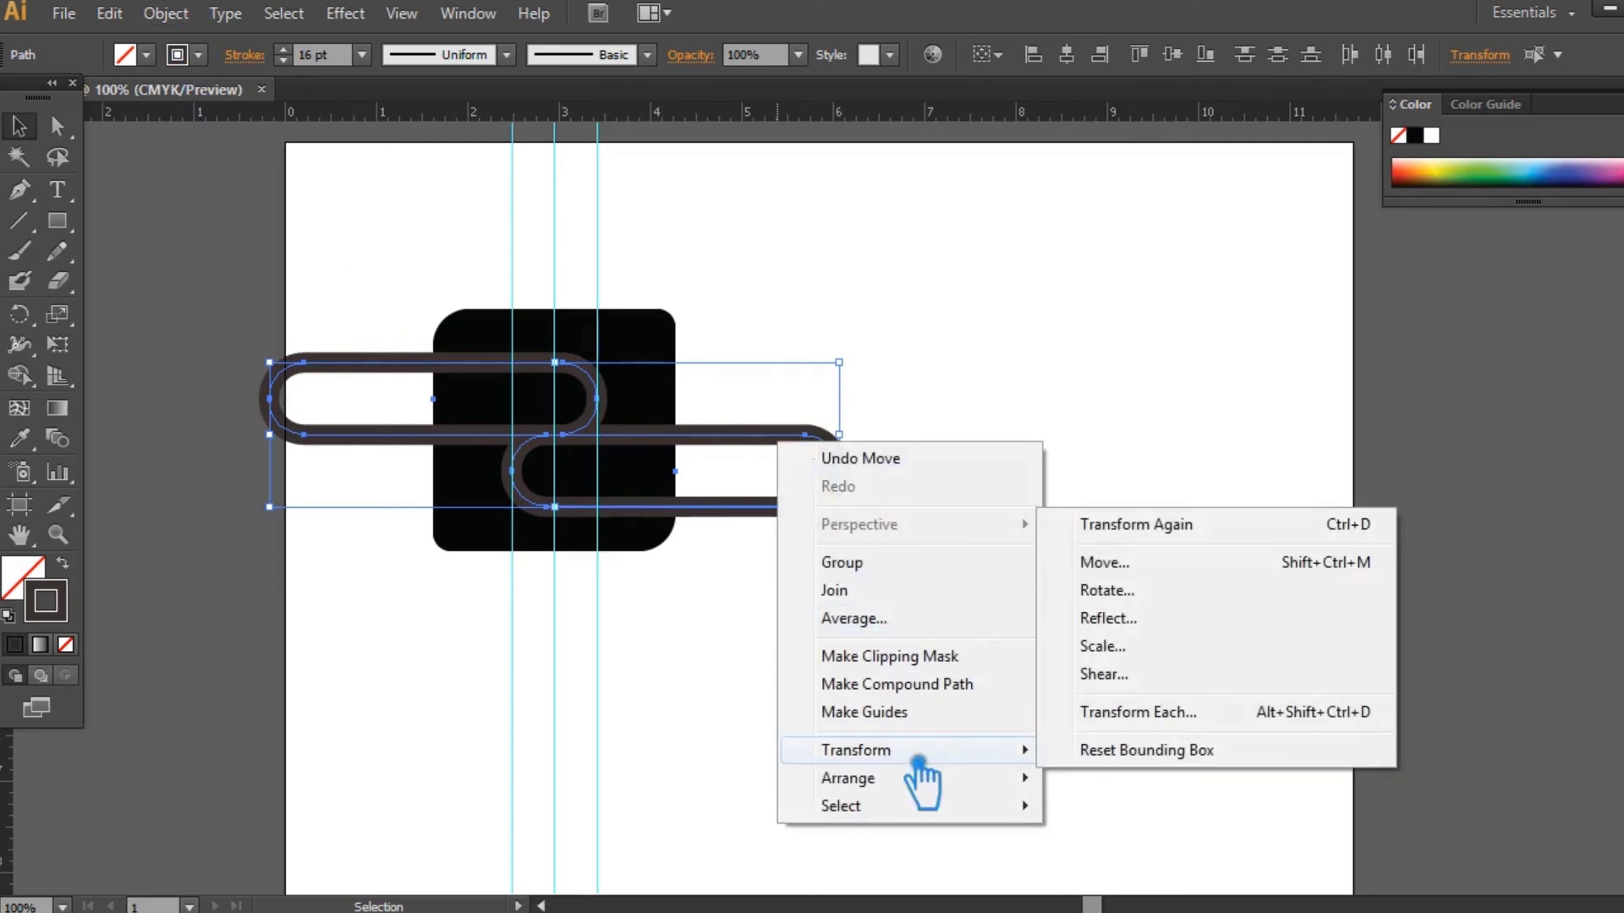
{"action": "left_click", "coordinate": [1152, 621]}
{"action": "left_click", "coordinate": [1240, 528]}
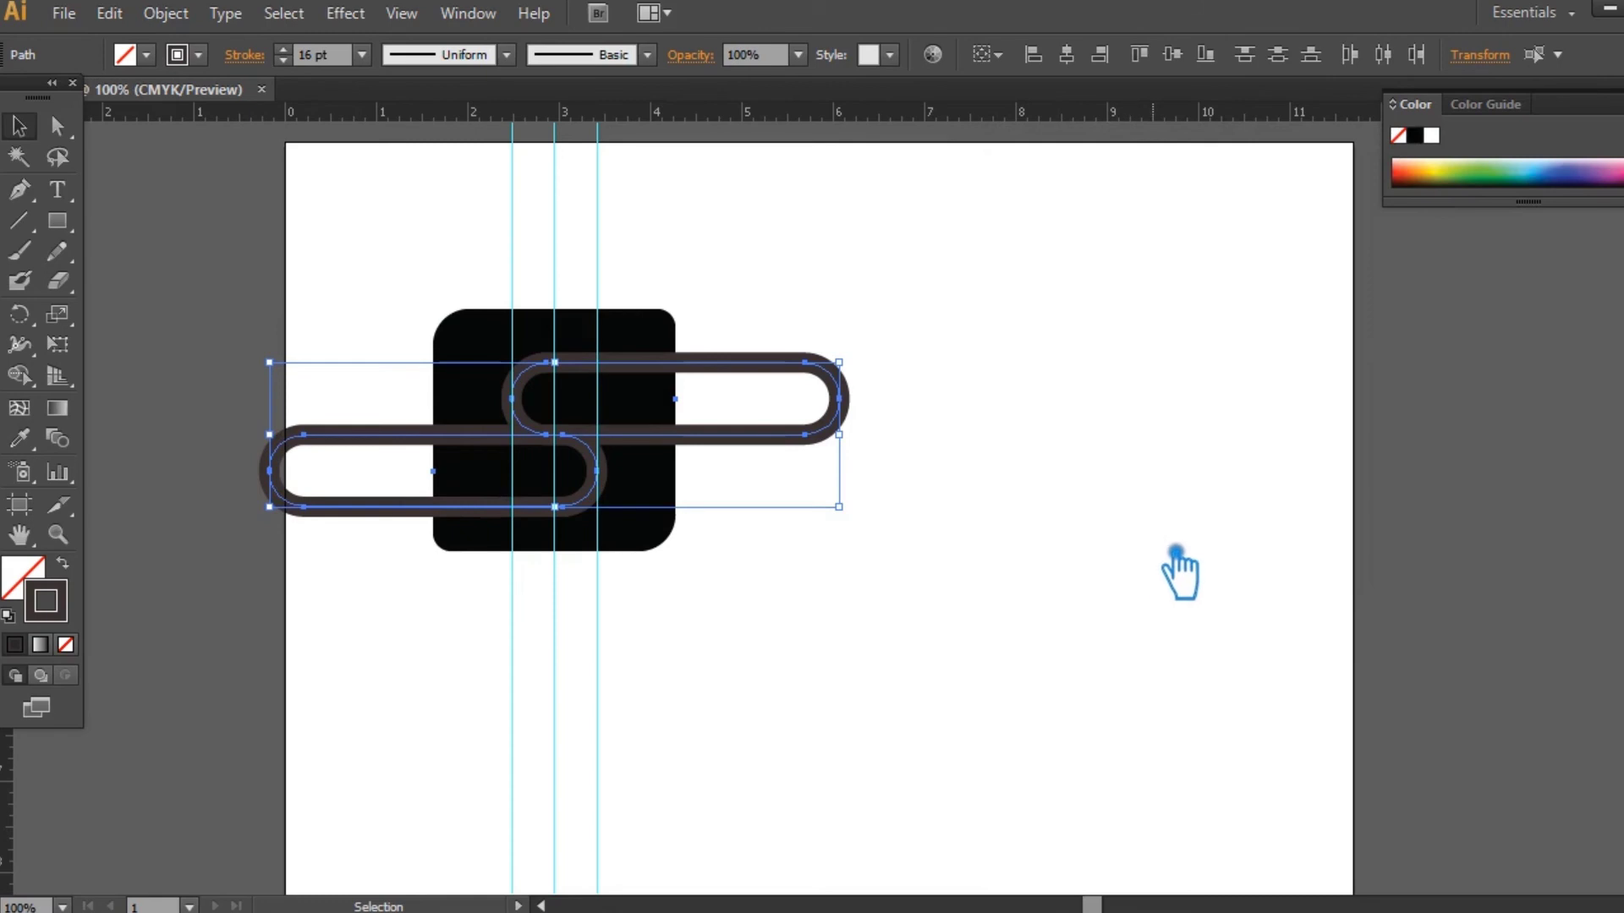
Set the stroke weight of both pills to 20 pt.
{"action": "left_click", "coordinate": [362, 55]}
{"action": "left_click", "coordinate": [412, 558]}
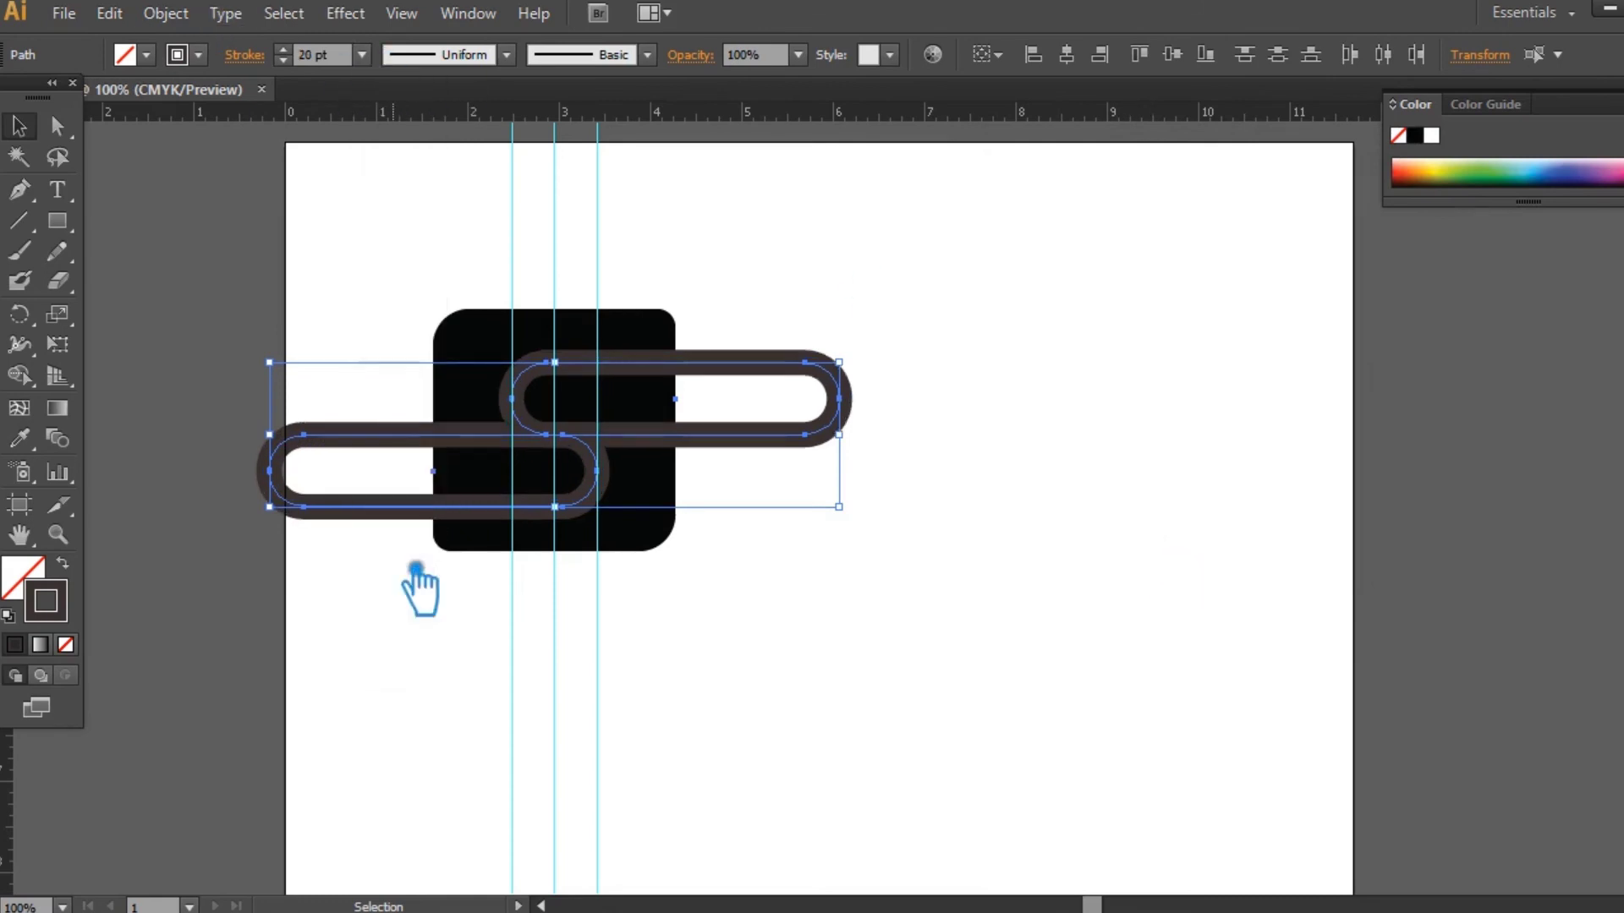
{"action": "left_click", "coordinate": [1033, 432]}
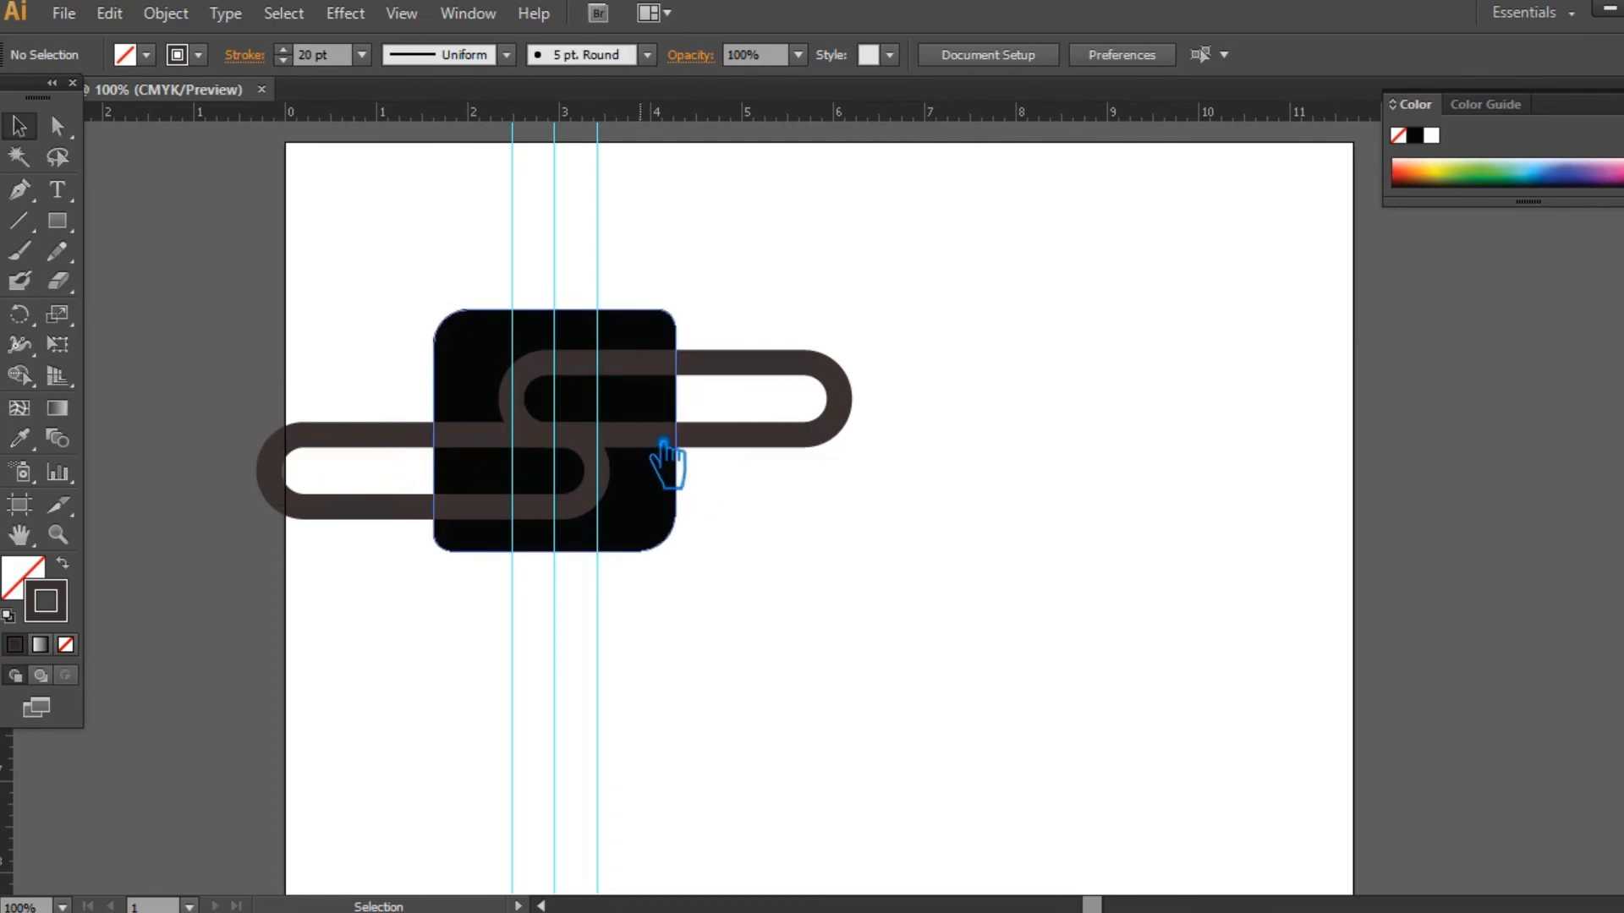
Align the black square and the two pills on their vertical centres.
{"action": "left_click", "coordinate": [664, 533]}
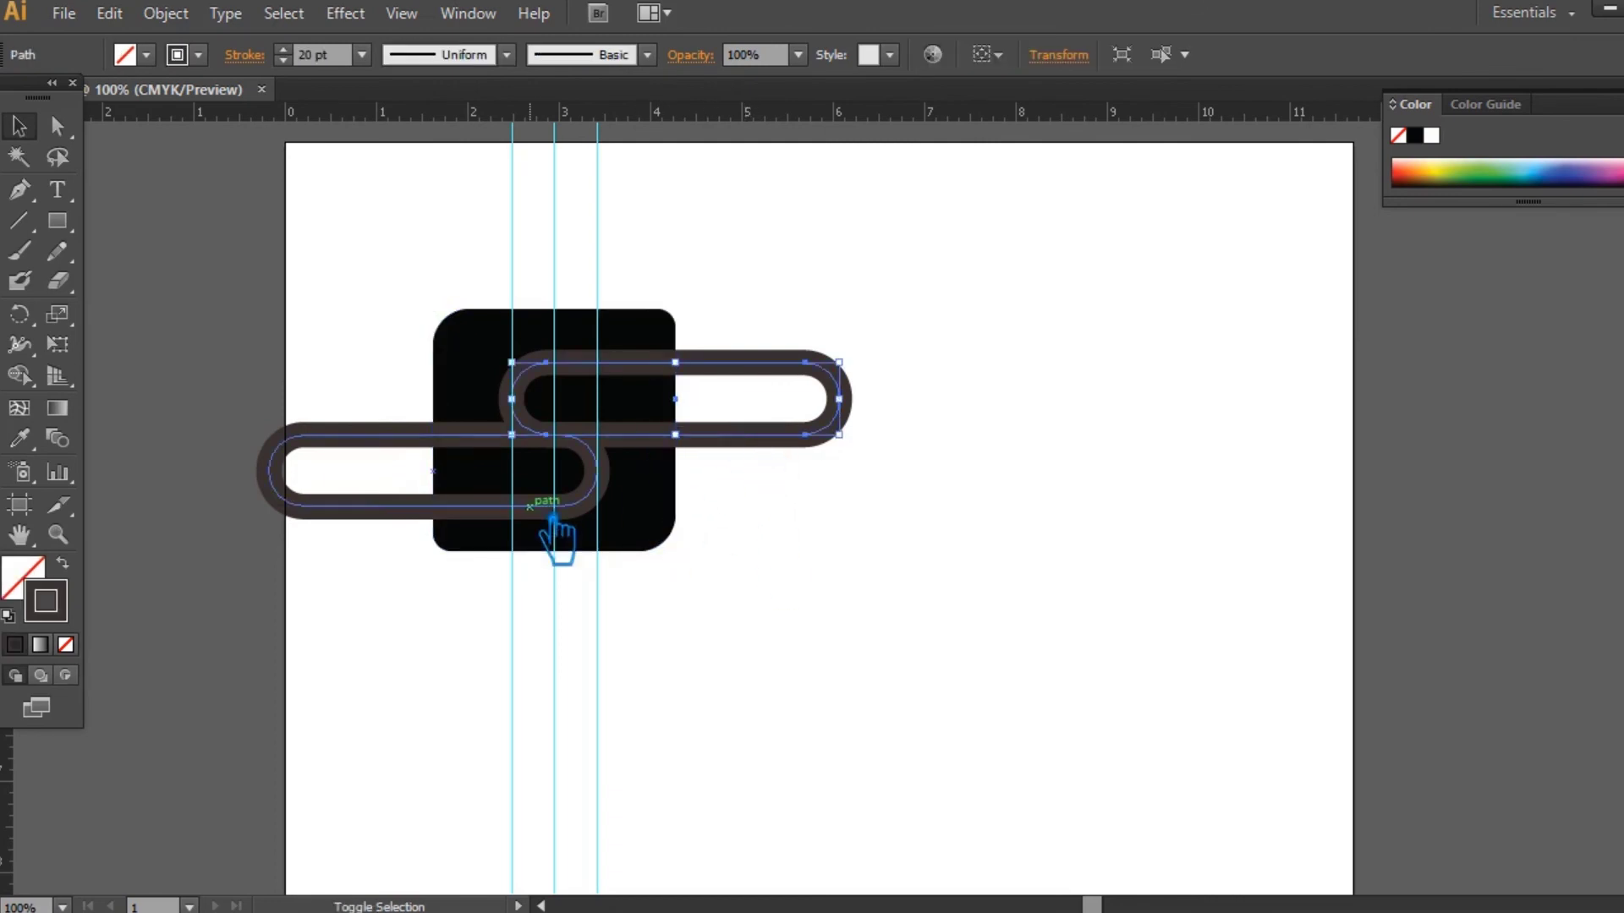
{"action": "left_click", "coordinate": [546, 509], "text": "shift"}
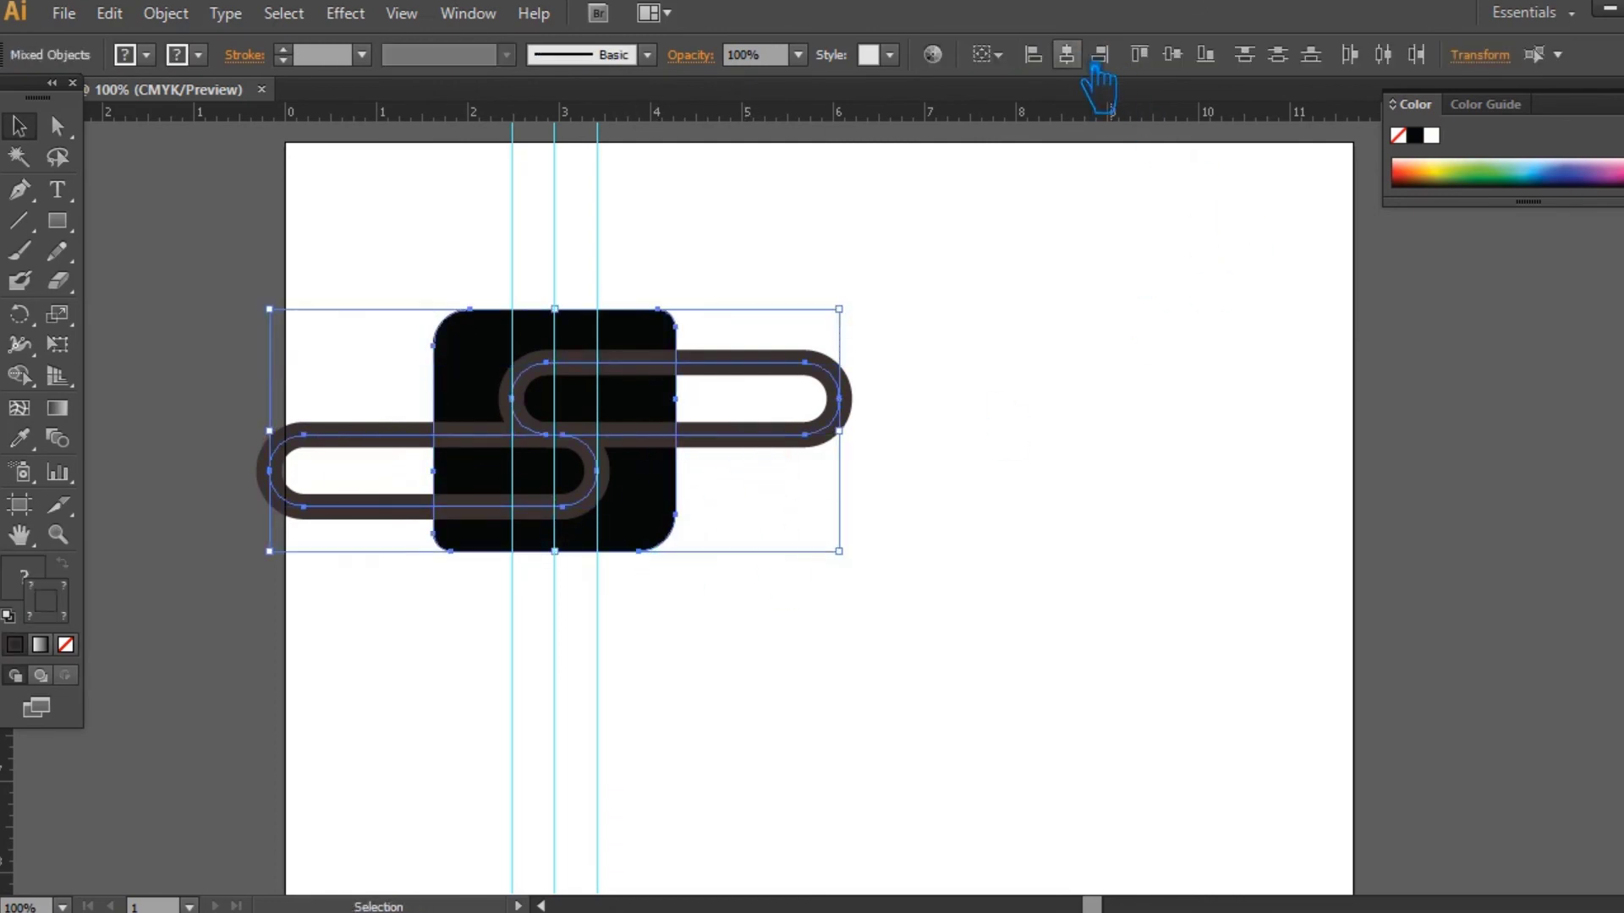
{"action": "left_click", "coordinate": [1172, 54]}
{"action": "left_click", "coordinate": [1105, 505]}
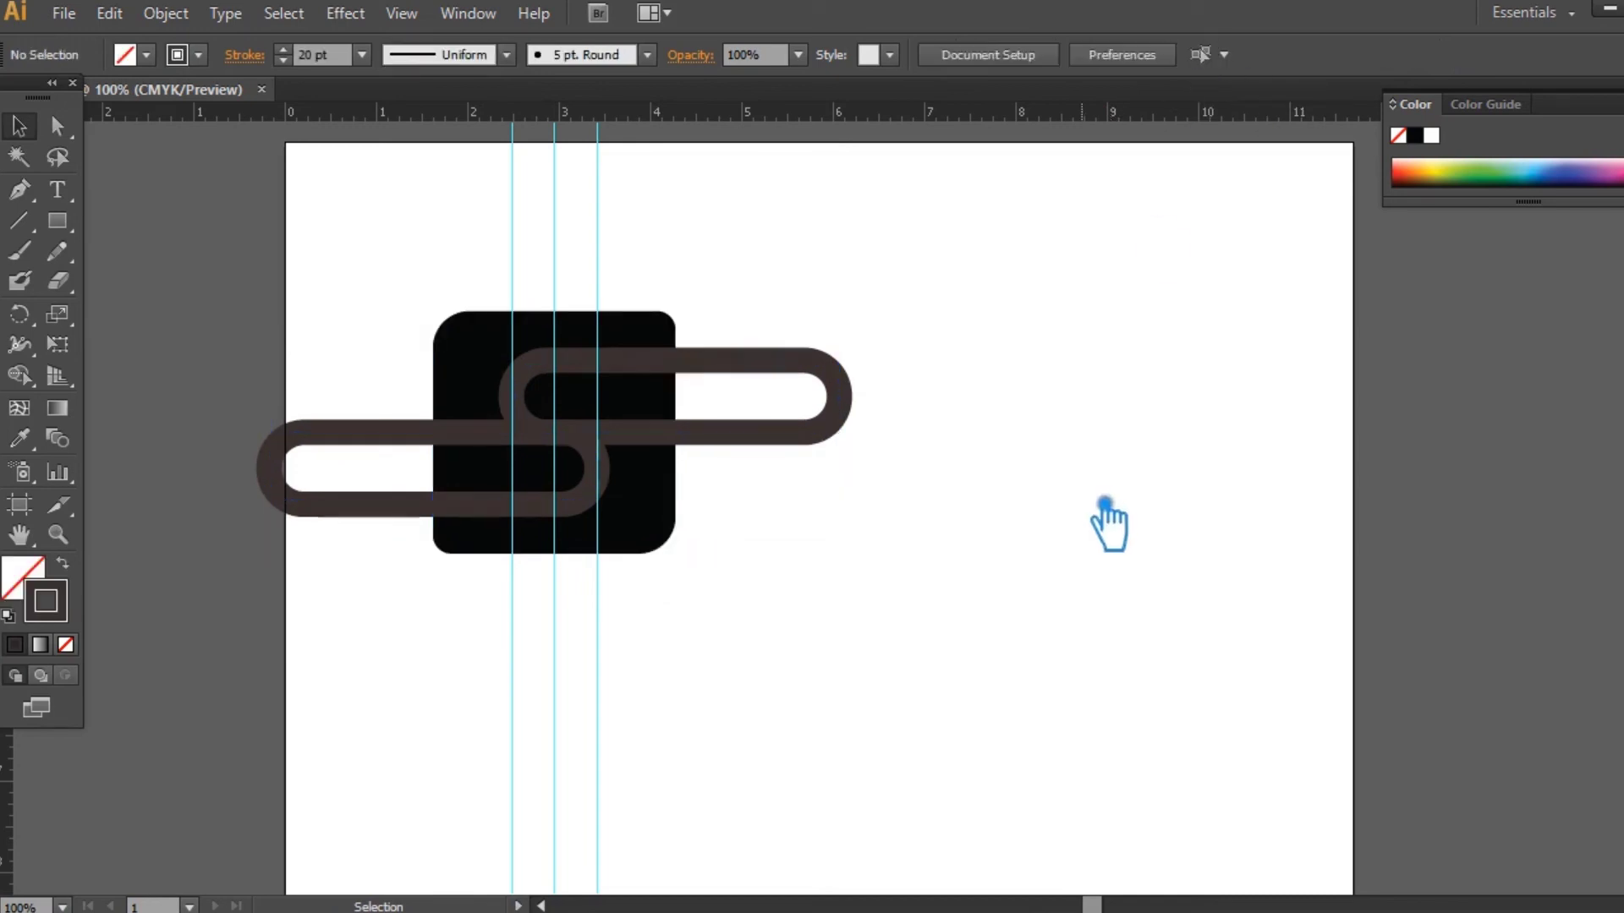
Turn the black square into an unfilled outline with a 20 pt black stroke.
{"action": "left_click", "coordinate": [674, 518]}
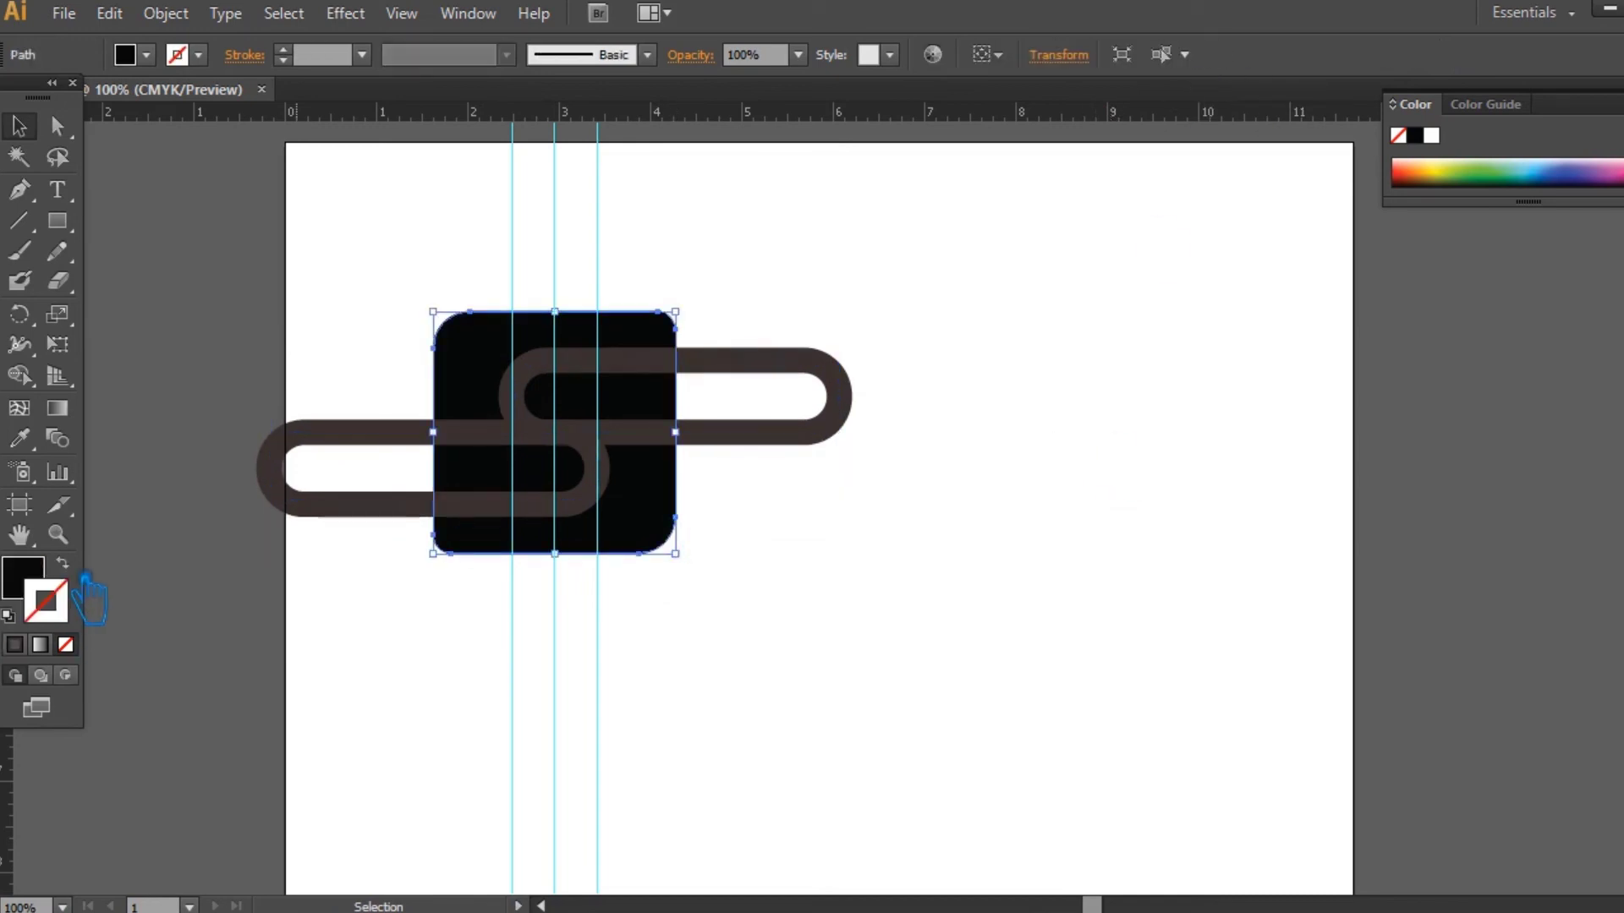
{"action": "left_click", "coordinate": [62, 564]}
{"action": "left_click", "coordinate": [362, 55]}
{"action": "left_click", "coordinate": [392, 556]}
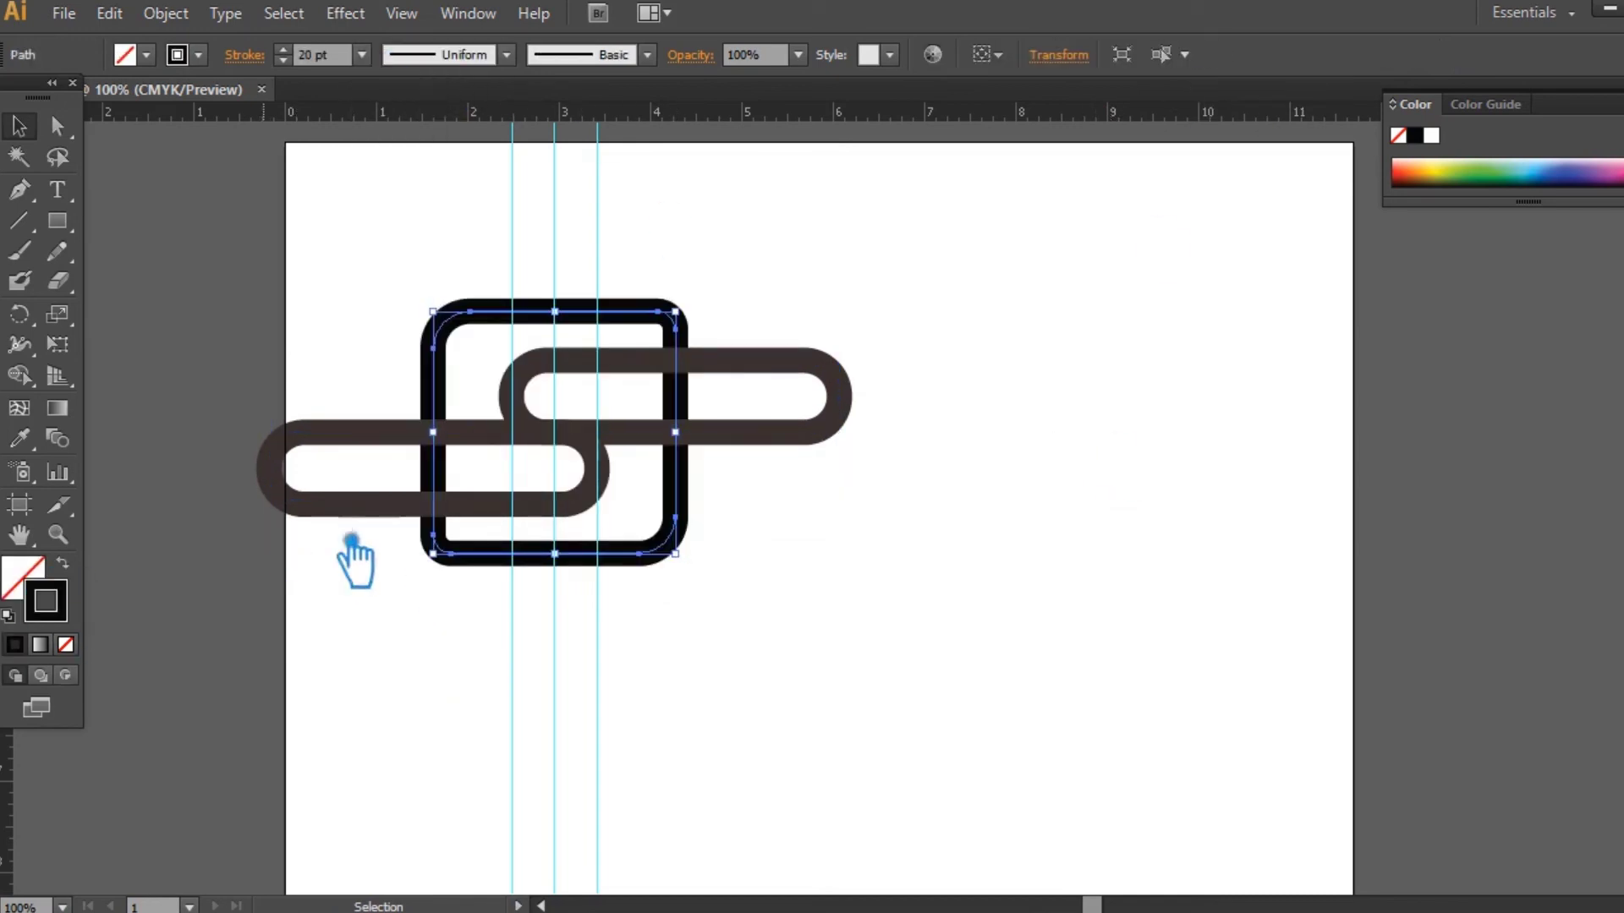
{"action": "left_click", "coordinate": [813, 531]}
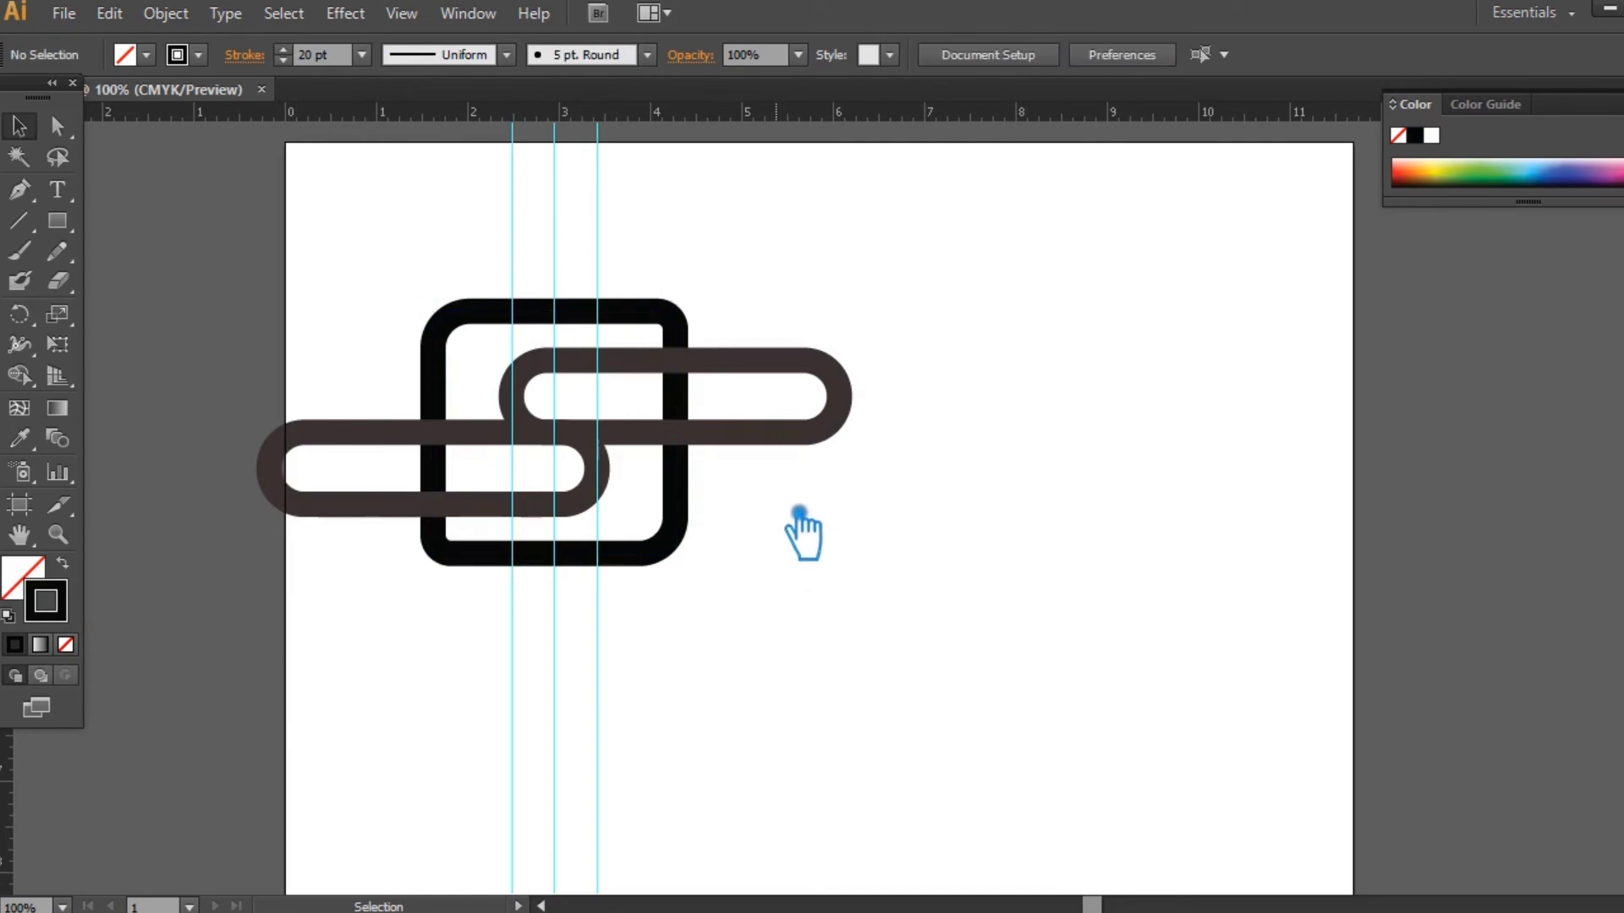
Reflect the square outline across the vertical axis so its larger corner radii sit at the upper right and lower left.
{"action": "left_click", "coordinate": [687, 558]}
{"action": "left_click", "coordinate": [173, 14]}
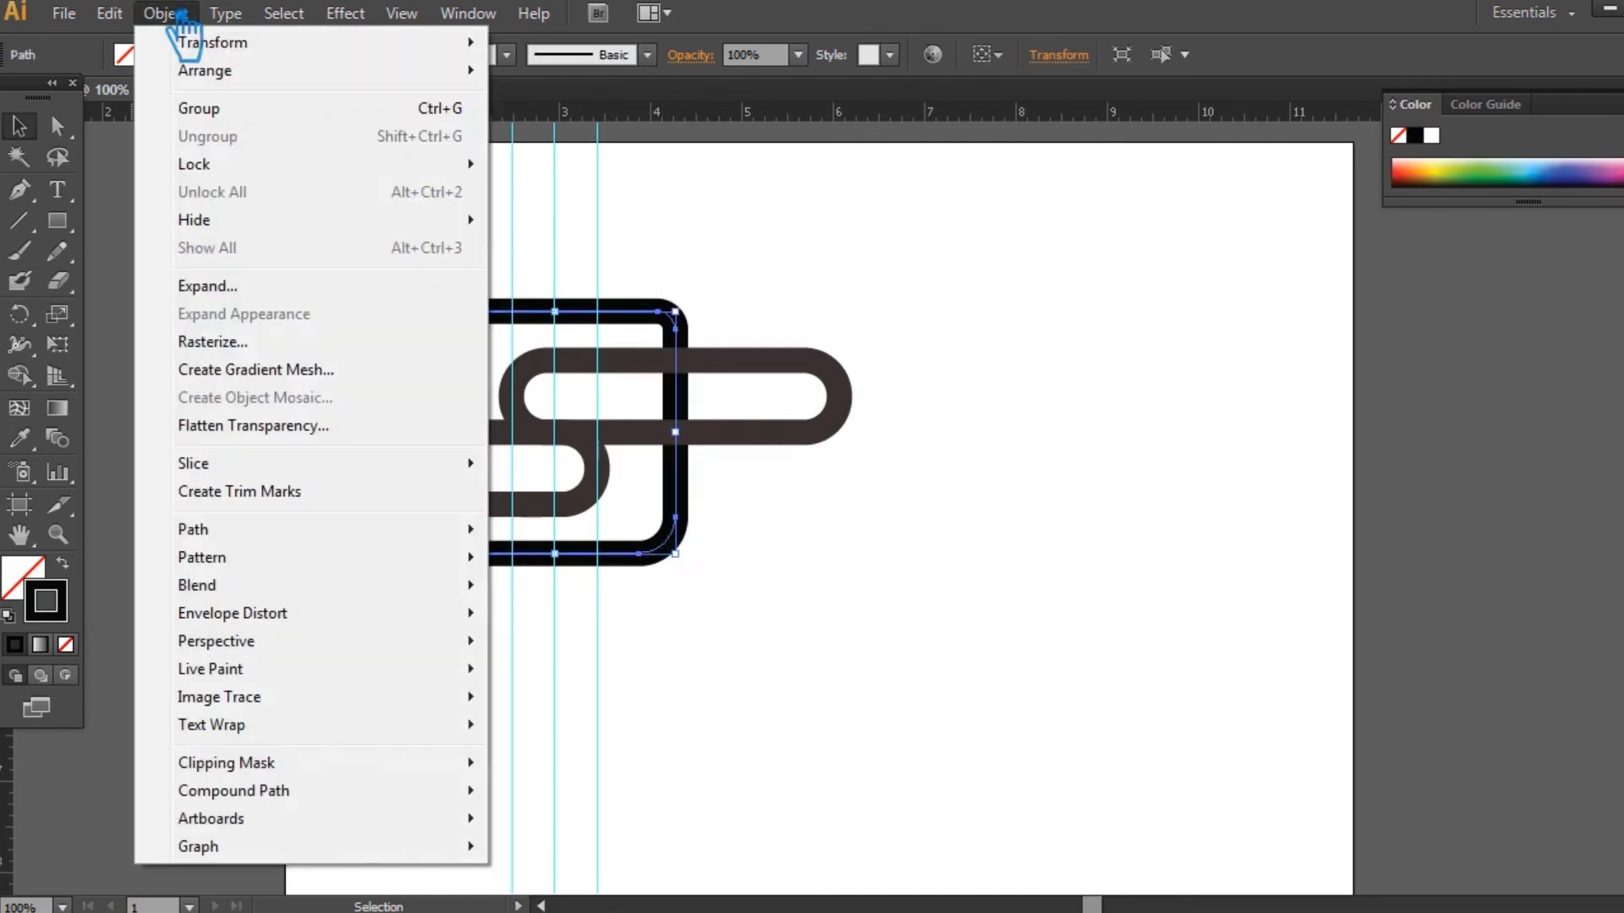
{"action": "left_click", "coordinate": [735, 572]}
{"action": "right_click", "coordinate": [677, 554]}
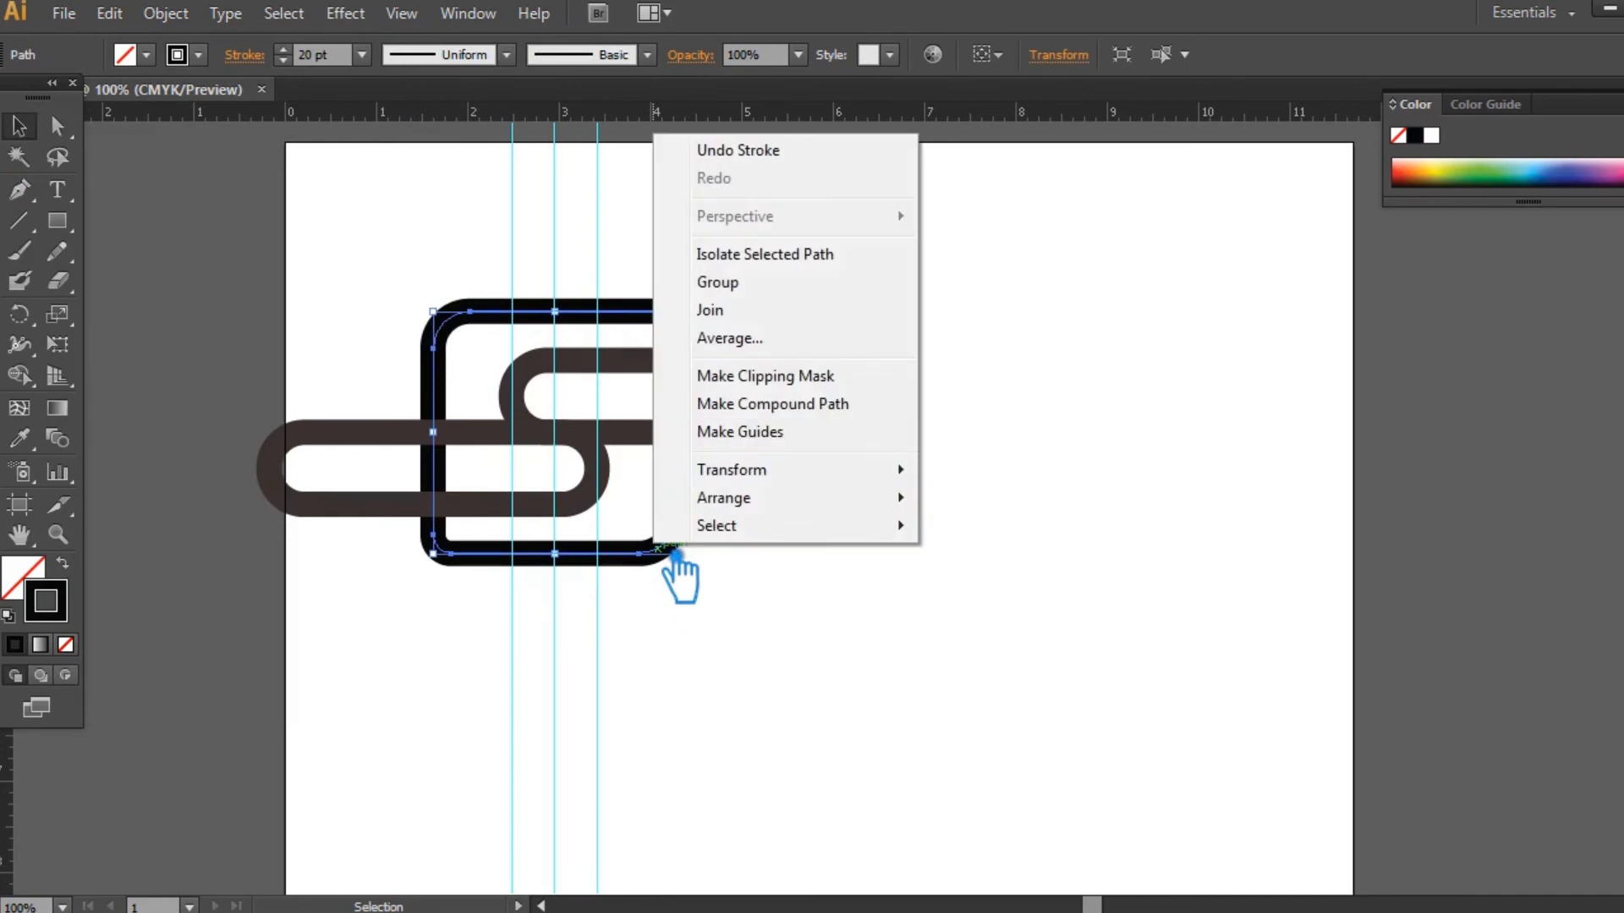
{"action": "mouse_move", "coordinate": [817, 483]}
{"action": "left_click", "coordinate": [1014, 571]}
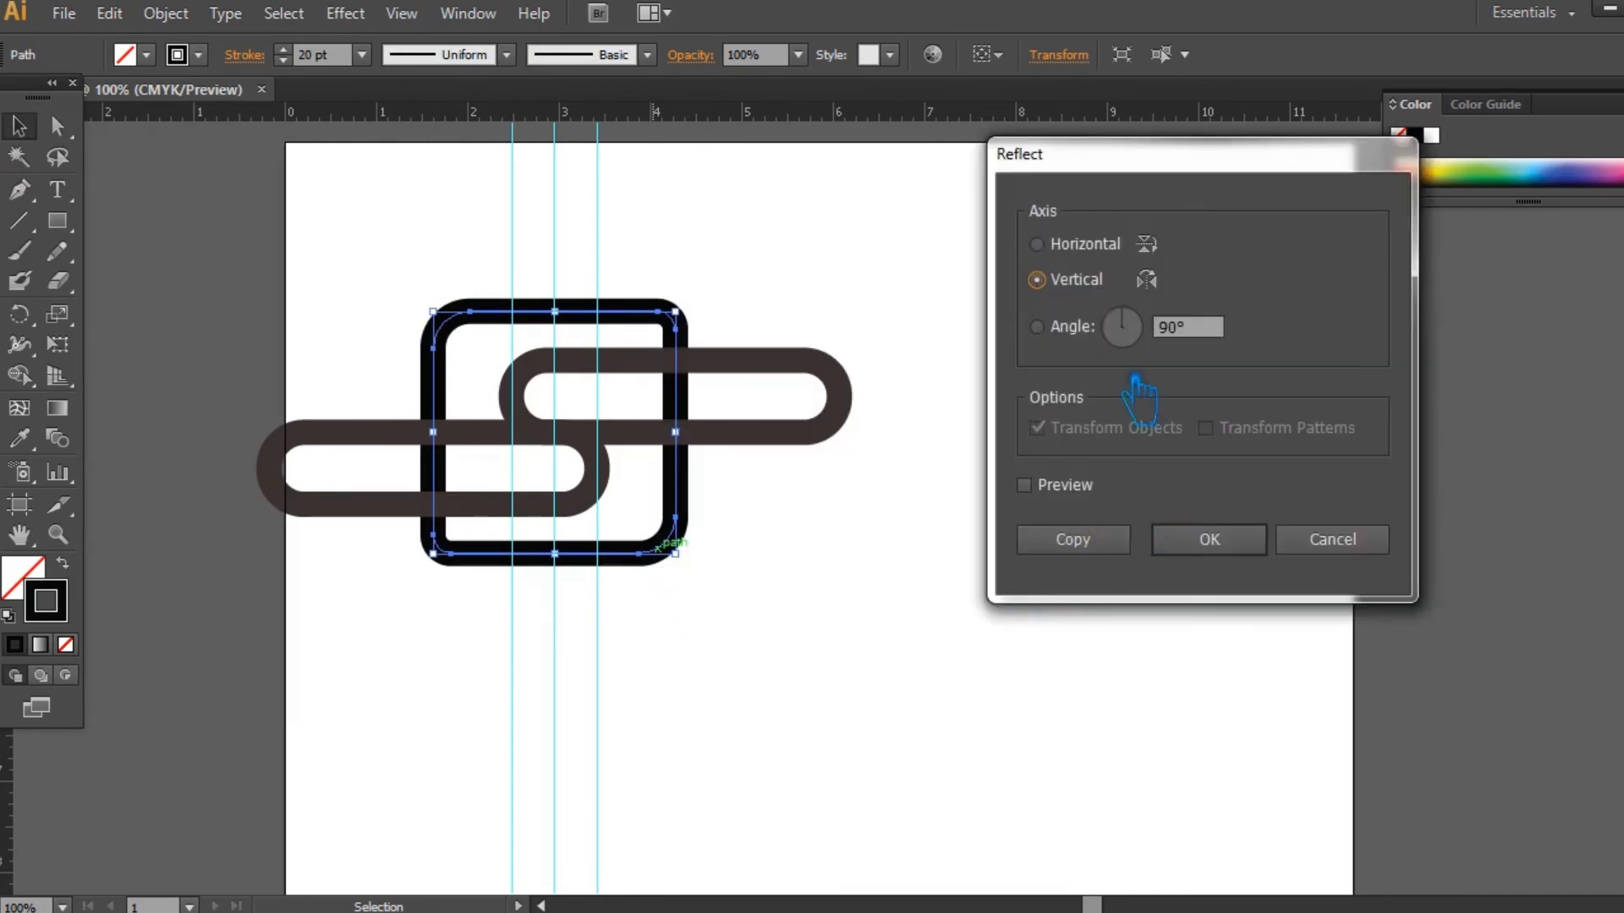
{"action": "left_click", "coordinate": [1248, 540]}
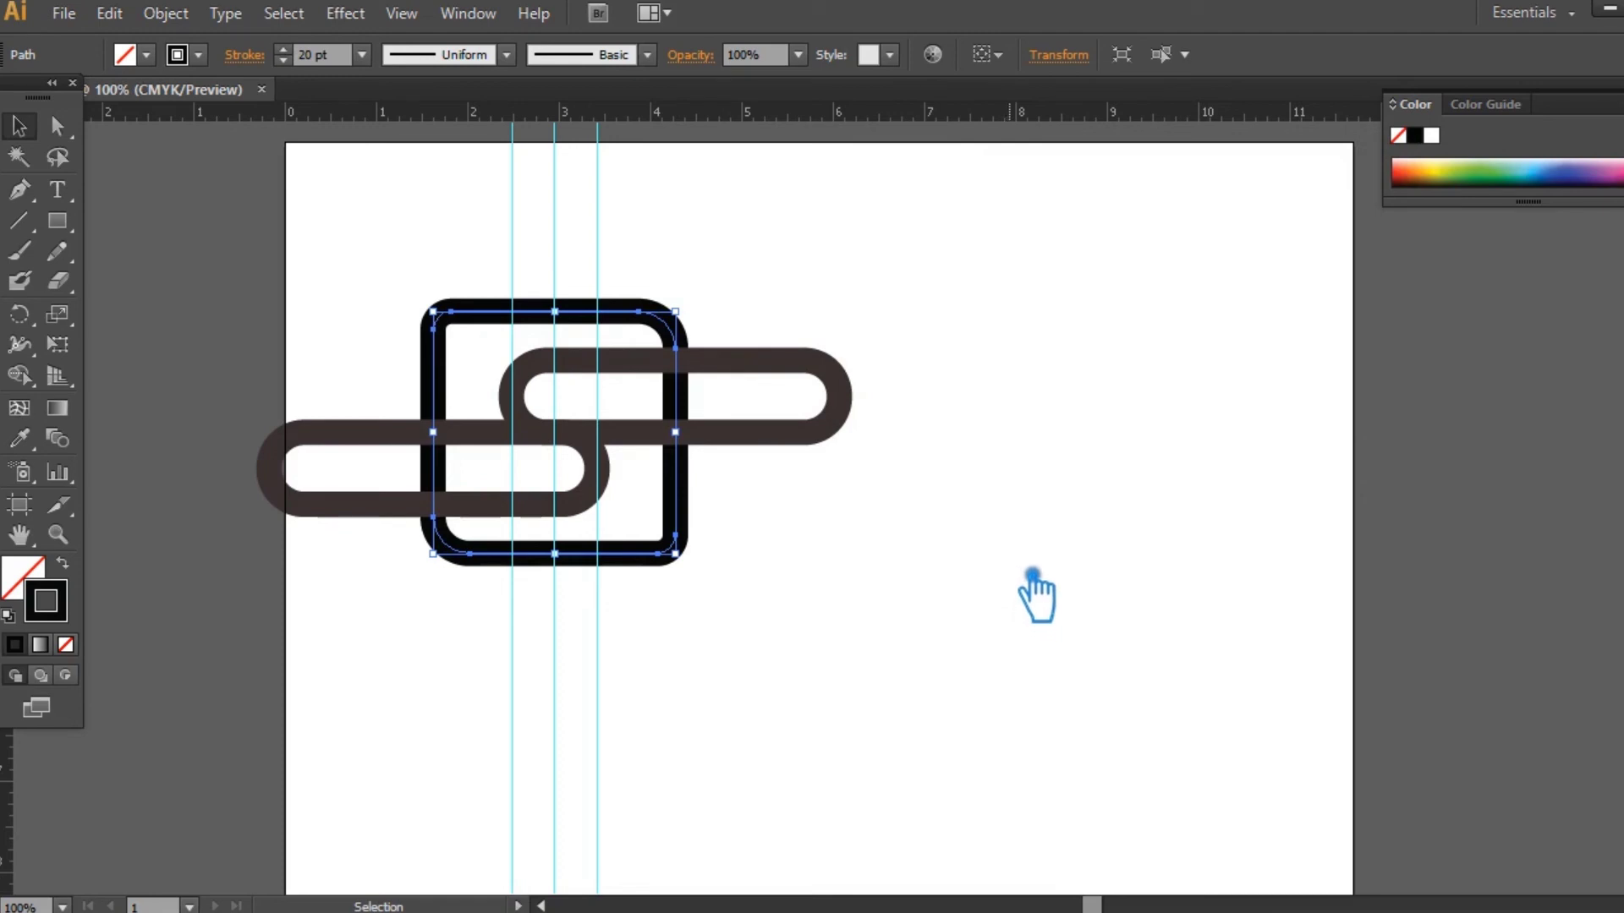
Scale the grouped pair of pills down around its centre and ungroup it.
{"action": "left_click", "coordinate": [747, 433]}
{"action": "left_click_drag", "start_coordinate": [839, 504], "coordinate": [818, 488]}
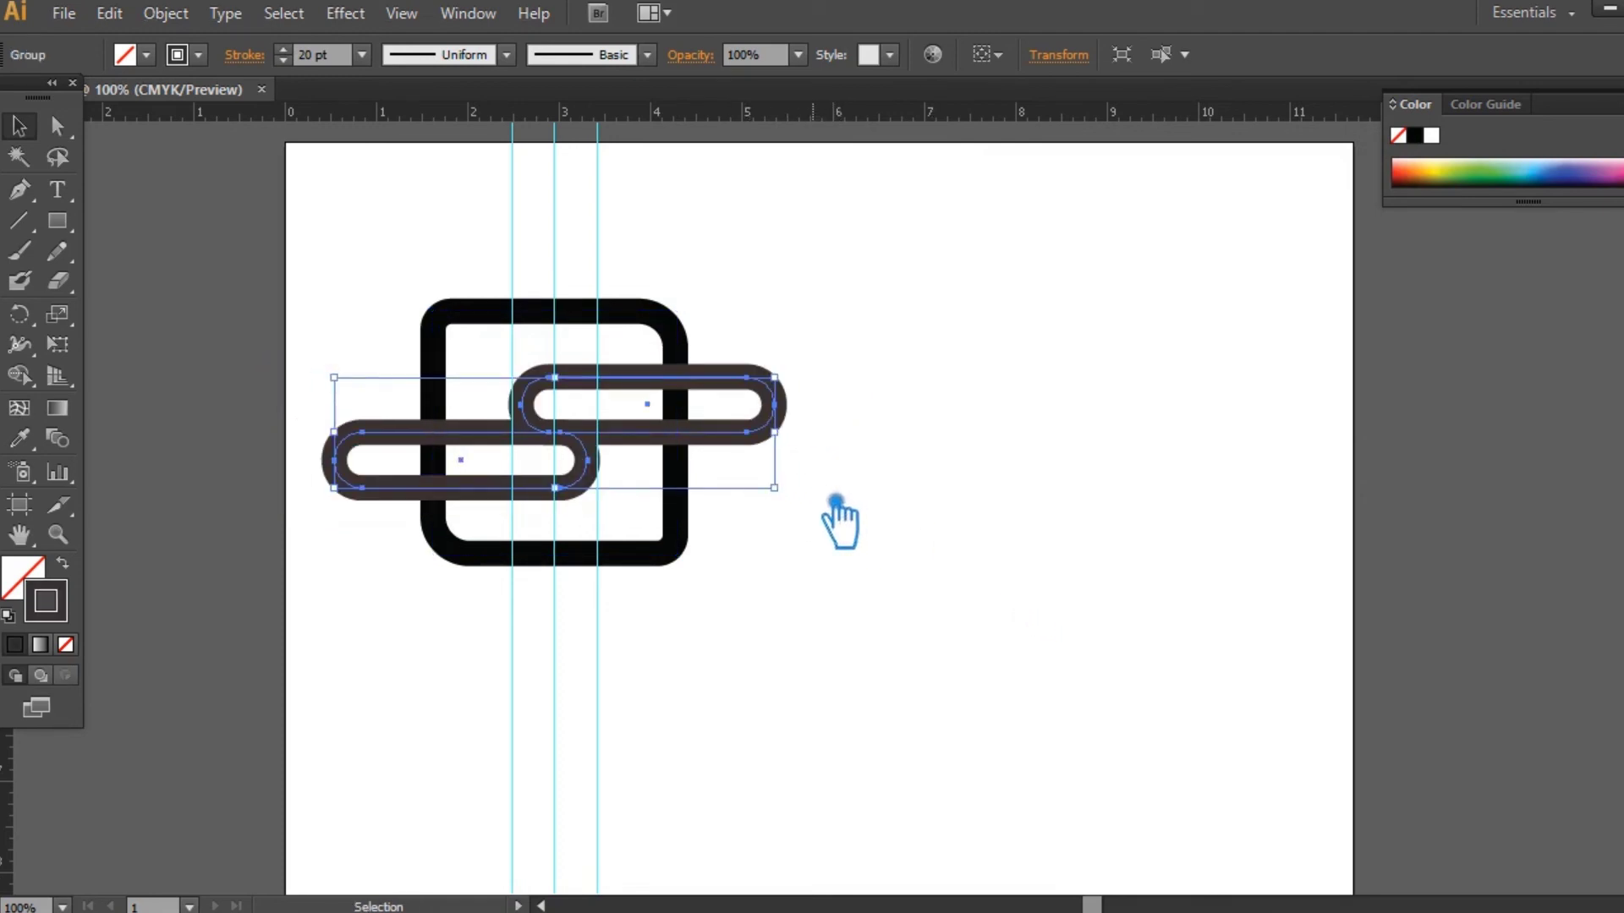
{"action": "right_click", "coordinate": [756, 437]}
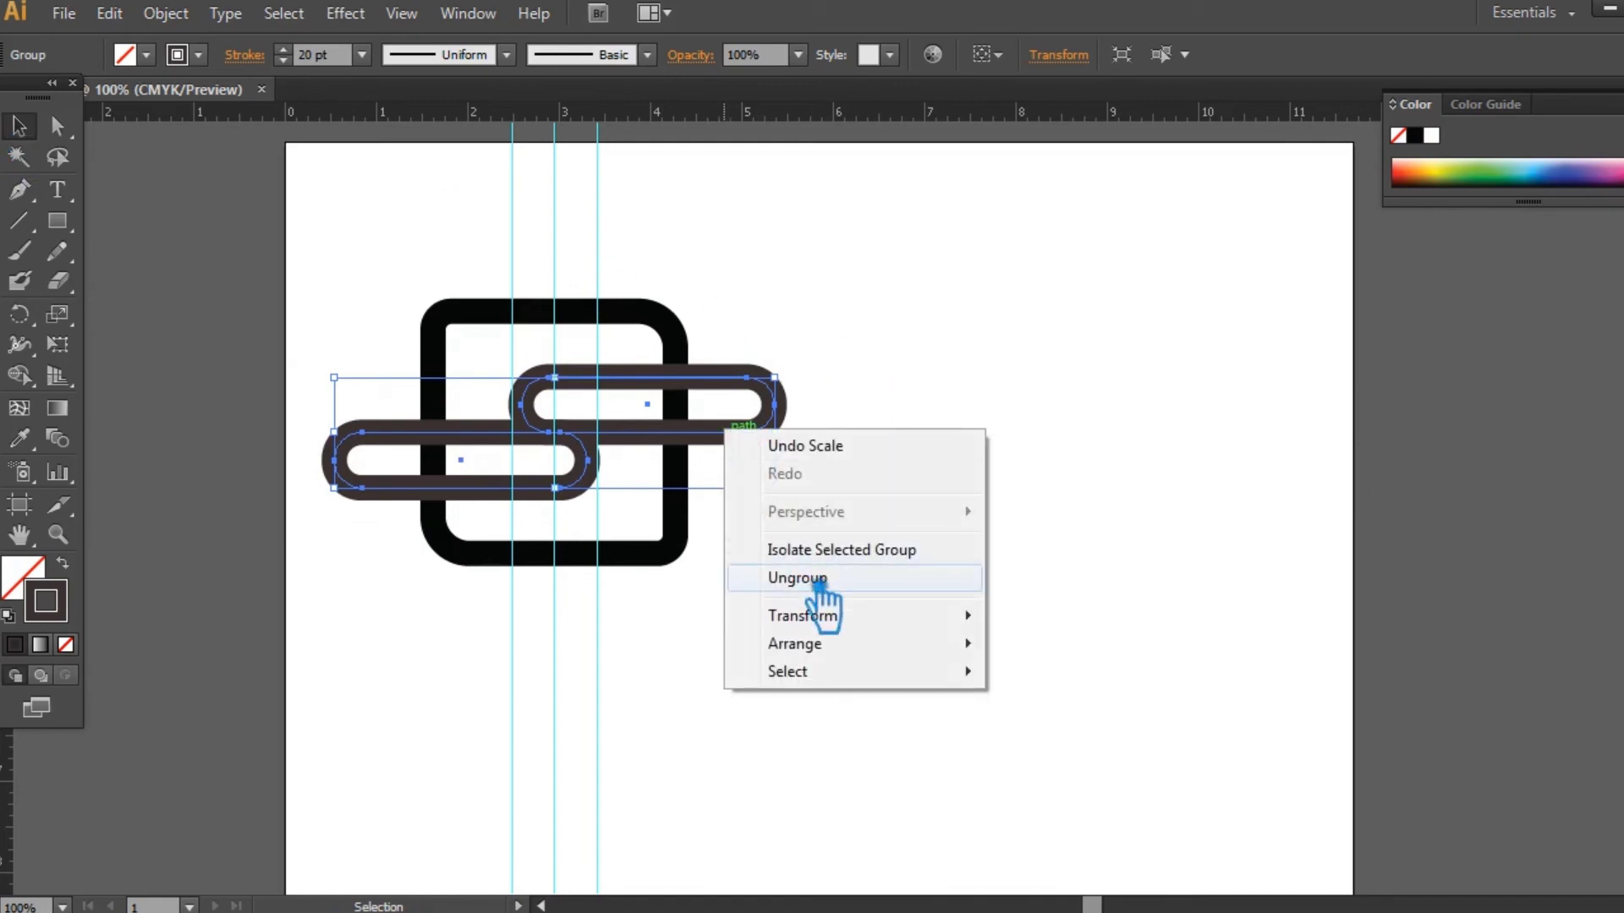
{"action": "left_click", "coordinate": [807, 575]}
{"action": "left_click", "coordinate": [964, 499]}
Nudge the upper pill left until its inner end reaches the left guide.
{"action": "left_click", "coordinate": [676, 441]}
{"action": "key", "text": "Left"}
{"action": "key", "text": "Left"}
{"action": "key", "text": "Left"}
{"action": "key", "text": "Left"}
{"action": "key", "text": "Left"}
{"action": "key", "text": "Left"}
{"action": "key", "text": "Left"}
{"action": "key", "text": "Left"}
{"action": "key", "text": "Left"}
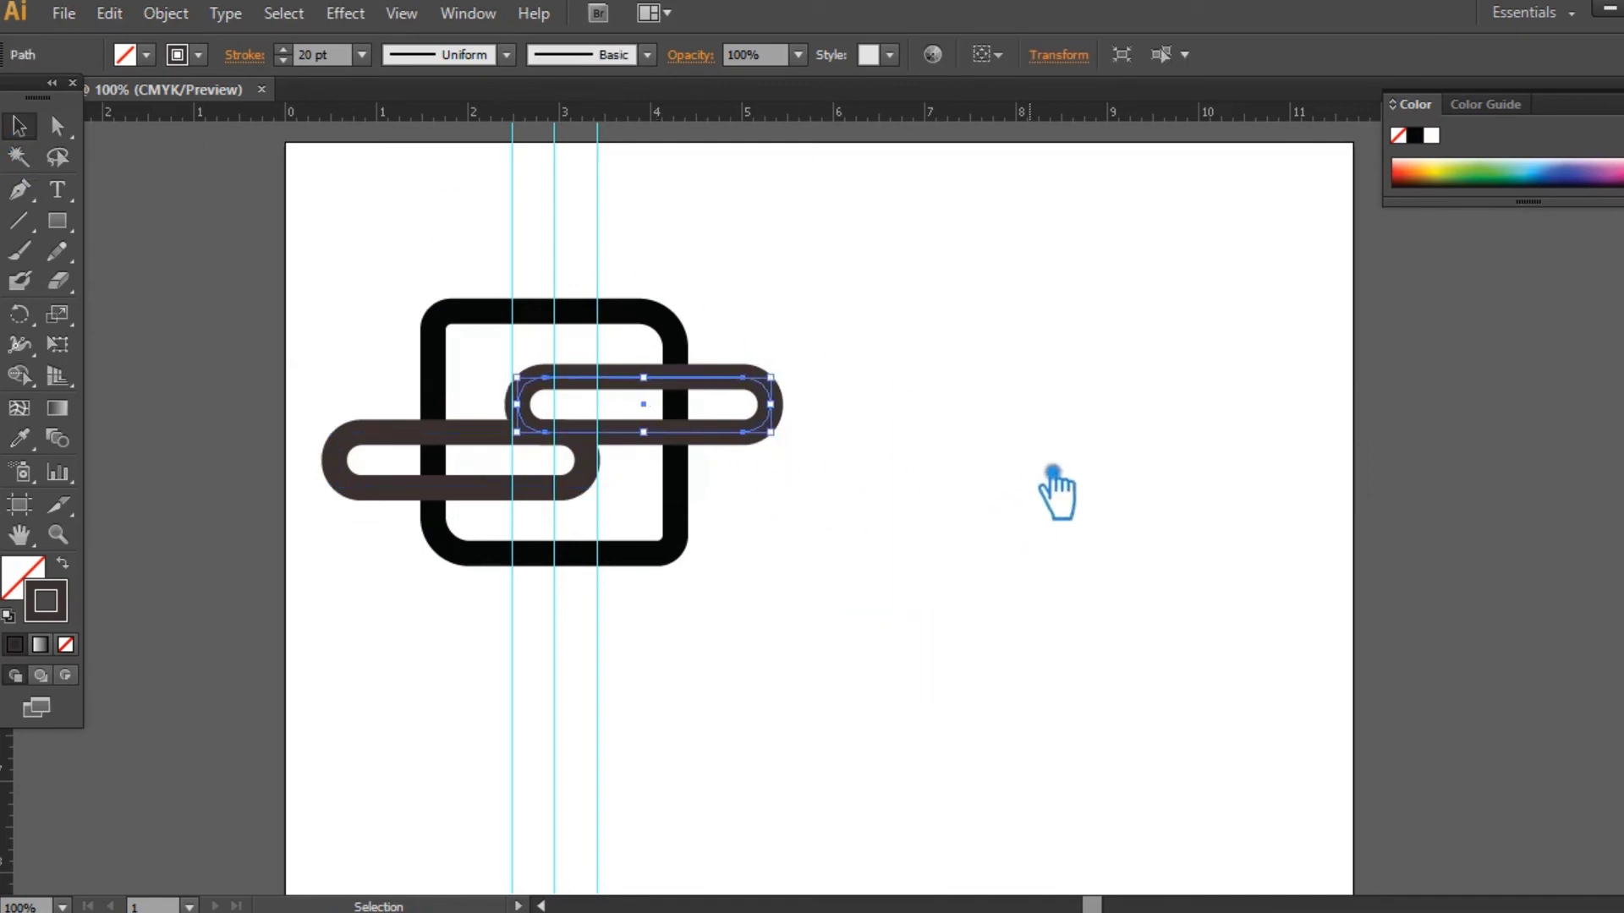
{"action": "key", "text": "Right"}
Nudge the lower pill right until its inner end lines up with the right guide.
{"action": "left_click", "coordinate": [592, 498]}
{"action": "key", "text": "Right"}
{"action": "key", "text": "Right"}
{"action": "key", "text": "Right"}
{"action": "key", "text": "Right"}
{"action": "key", "text": "Right"}
{"action": "key", "text": "Right"}
{"action": "key", "text": "Right"}
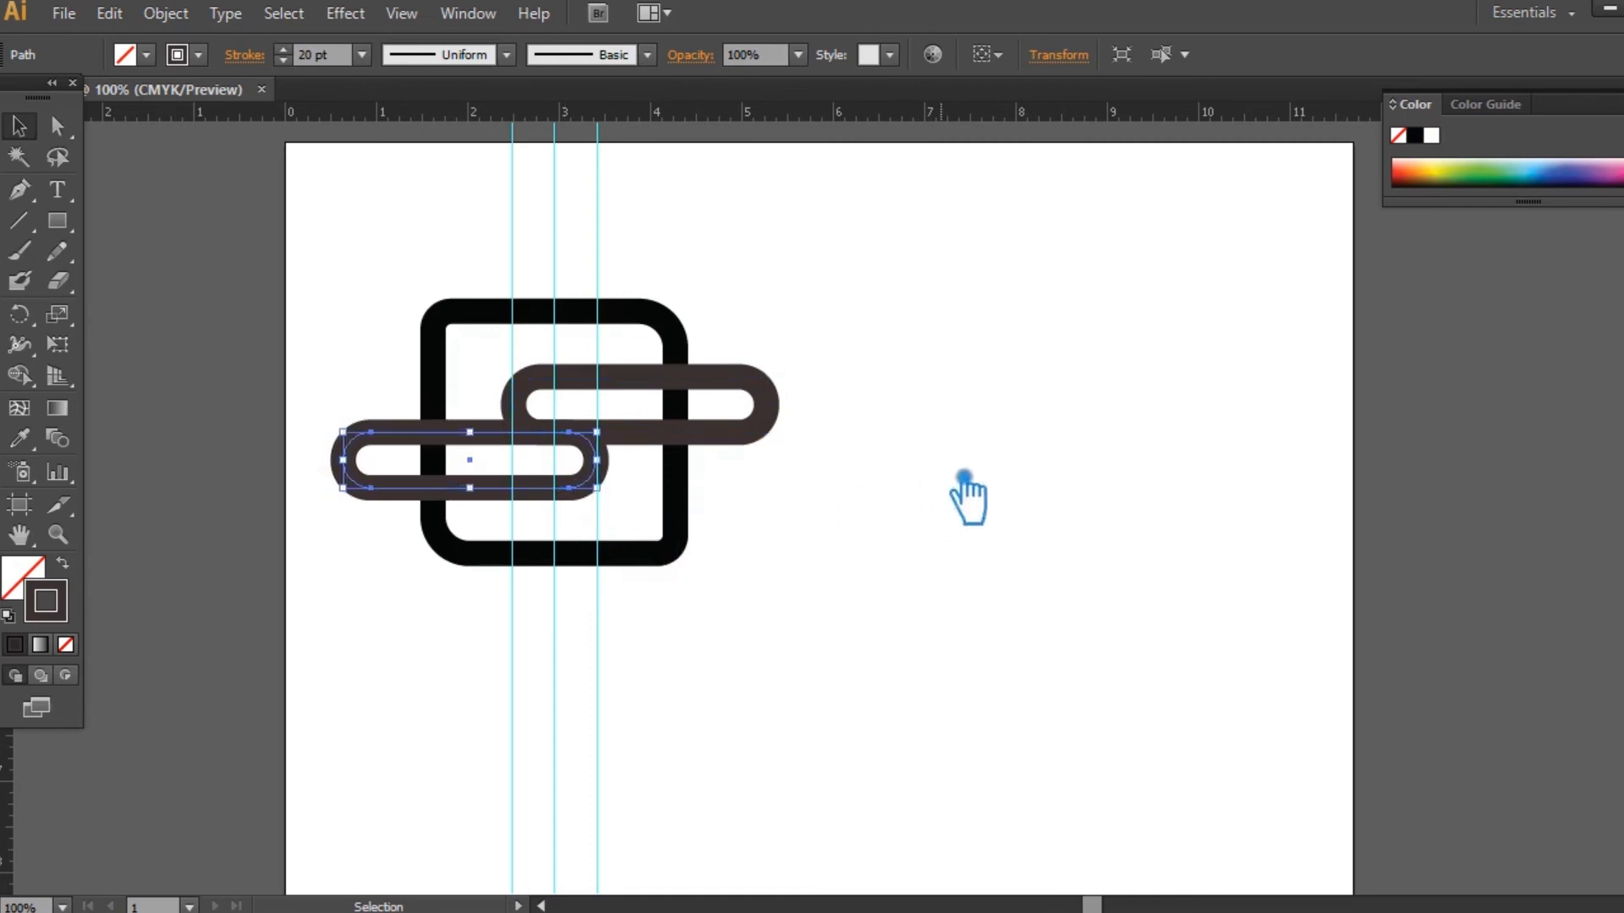
{"action": "left_click", "coordinate": [744, 436]}
{"action": "left_click", "coordinate": [1005, 472]}
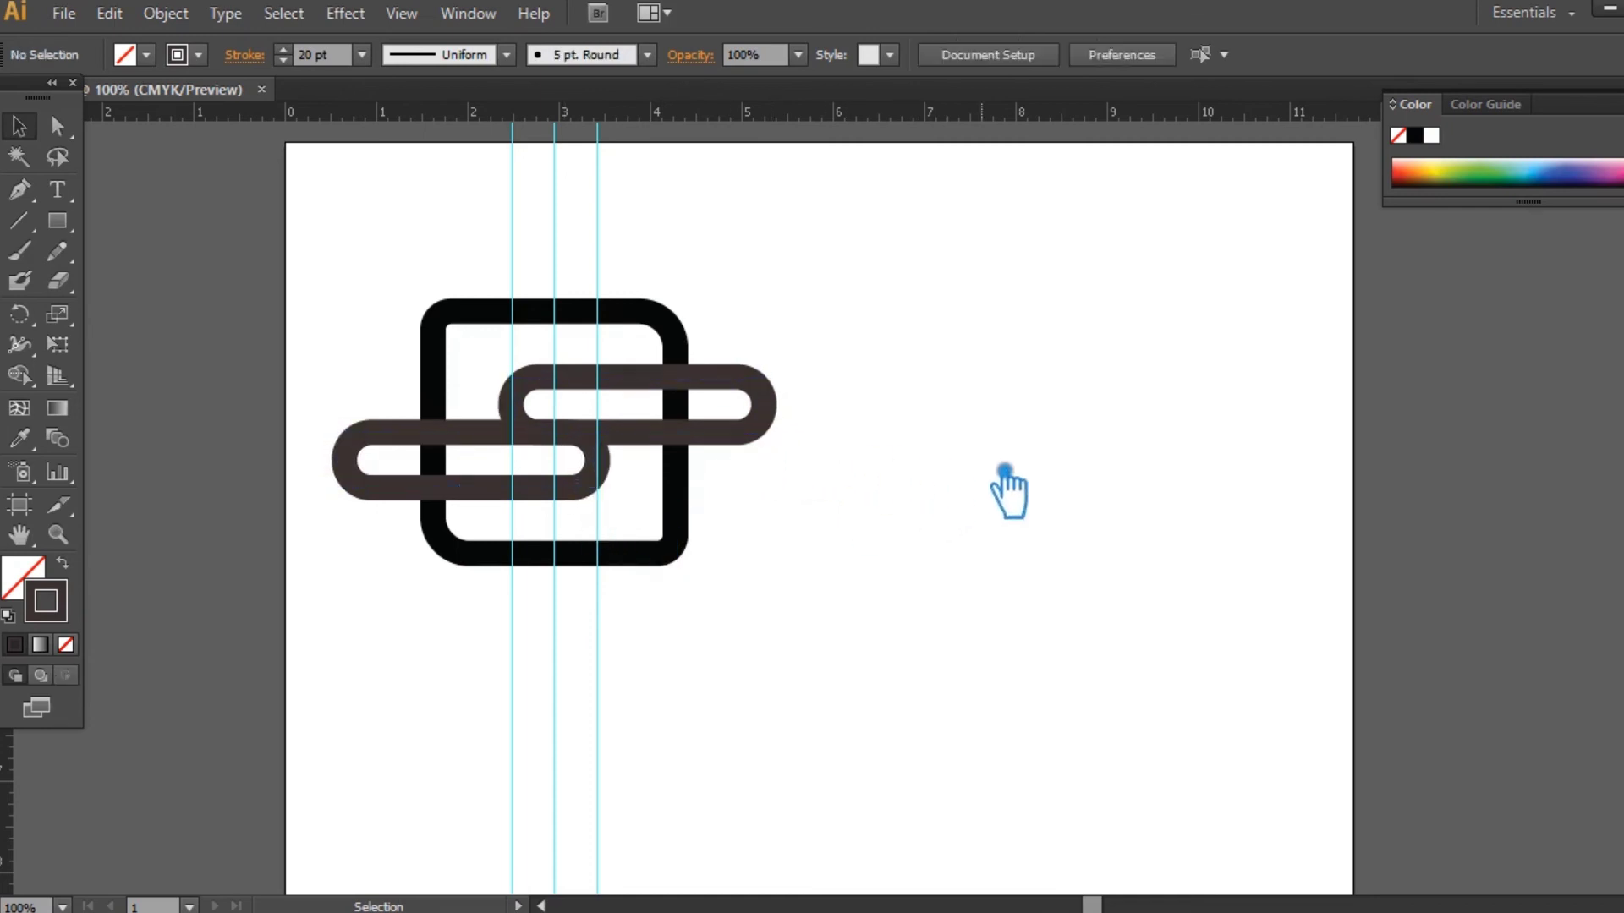
Select both pills and scale them up proportionally around their common centre.
{"action": "left_click_drag", "start_coordinate": [654, 510], "coordinate": [572, 408]}
{"action": "left_click_drag", "start_coordinate": [765, 488], "coordinate": [812, 507]}
{"action": "left_click", "coordinate": [869, 591]}
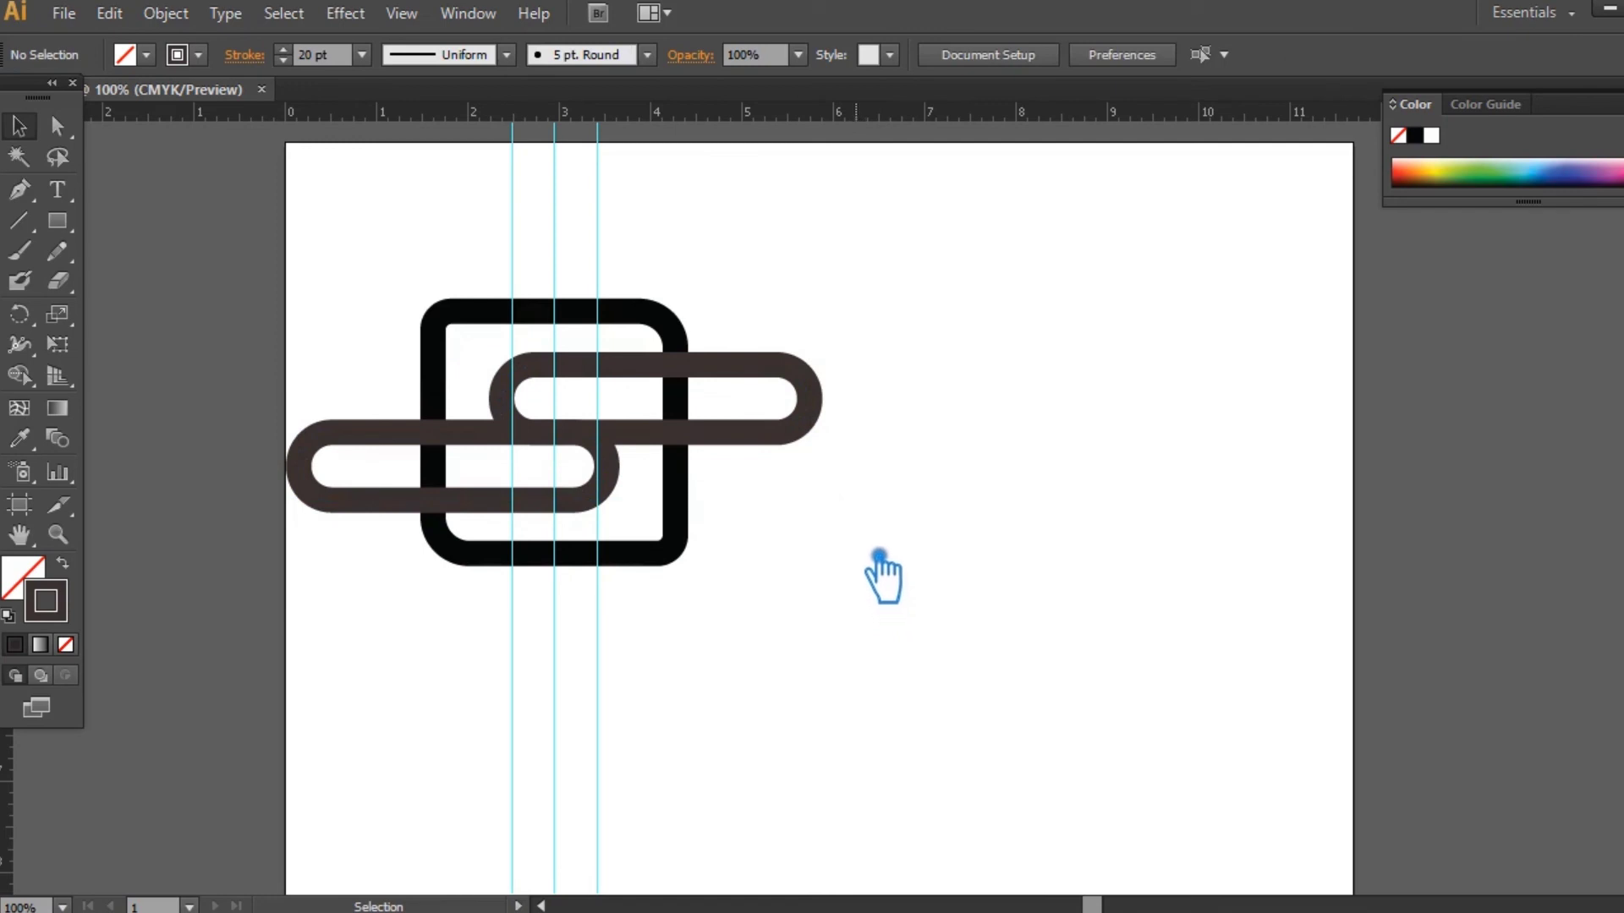
Duplicate the upper pill directly above itself and shift the copy left until its right end meets the square's right side.
{"action": "left_click", "coordinate": [774, 446]}
{"action": "left_click_drag", "start_coordinate": [760, 451], "coordinate": [742, 383]}
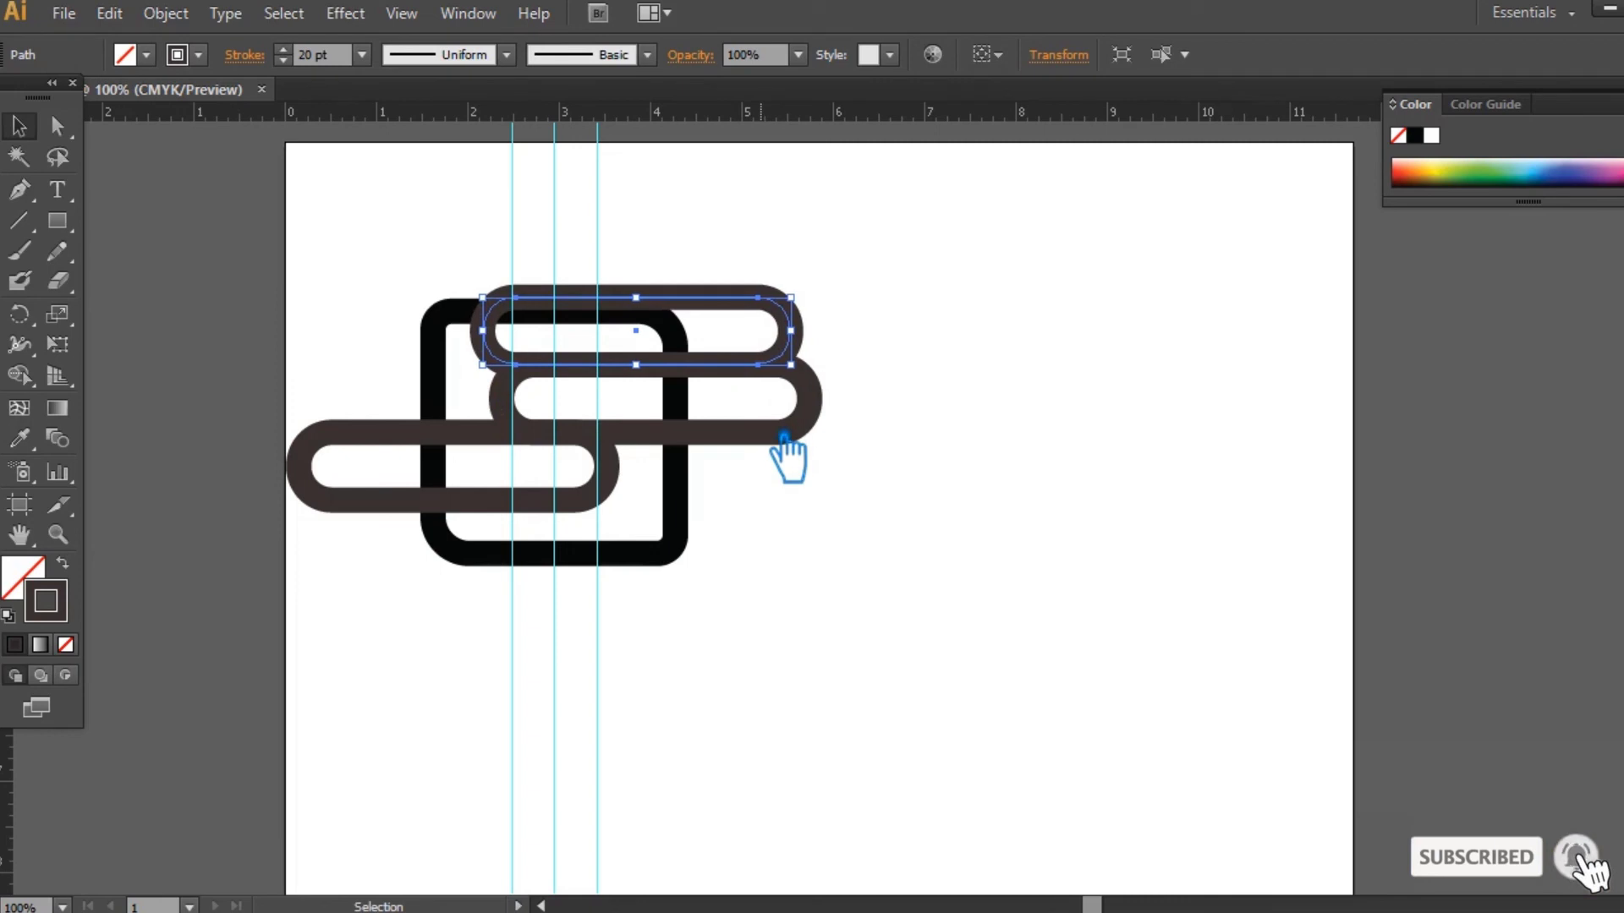
{"action": "key", "text": "Left"}
{"action": "key", "text": "Left"}
{"action": "key", "text": "Left"}
{"action": "key", "text": "Left"}
{"action": "key", "text": "Left"}
{"action": "key", "text": "Left"}
{"action": "key", "text": "Left"}
{"action": "key", "text": "Left"}
{"action": "key", "text": "Left"}
{"action": "key", "text": "Left"}
{"action": "key", "text": "Left"}
{"action": "key", "text": "Left"}
{"action": "key", "text": "Left"}
{"action": "key", "text": "Left"}
{"action": "key", "text": "Left"}
{"action": "key", "text": "Left"}
{"action": "key", "text": "Left"}
{"action": "key", "text": "Left"}
{"action": "key", "text": "Left"}
{"action": "key", "text": "Left"}
{"action": "key", "text": "Left"}
{"action": "key", "text": "Left"}
{"action": "key", "text": "Left"}
{"action": "key", "text": "Left"}
{"action": "key", "text": "Left"}
{"action": "key", "text": "Left"}
{"action": "key", "text": "Left"}
{"action": "key", "text": "Left"}
{"action": "key", "text": "Left"}
{"action": "key", "text": "Left"}
{"action": "key", "text": "Left"}
{"action": "key", "text": "Left"}
{"action": "key", "text": "Left"}
{"action": "key", "text": "Left"}
{"action": "key", "text": "Left"}
{"action": "key", "text": "Left"}
{"action": "key", "text": "Left"}
{"action": "key", "text": "Left"}
{"action": "key", "text": "Left"}
{"action": "key", "text": "Left"}
{"action": "key", "text": "Left"}
{"action": "key", "text": "Left"}
{"action": "key", "text": "Right"}
{"action": "key", "text": "Right"}
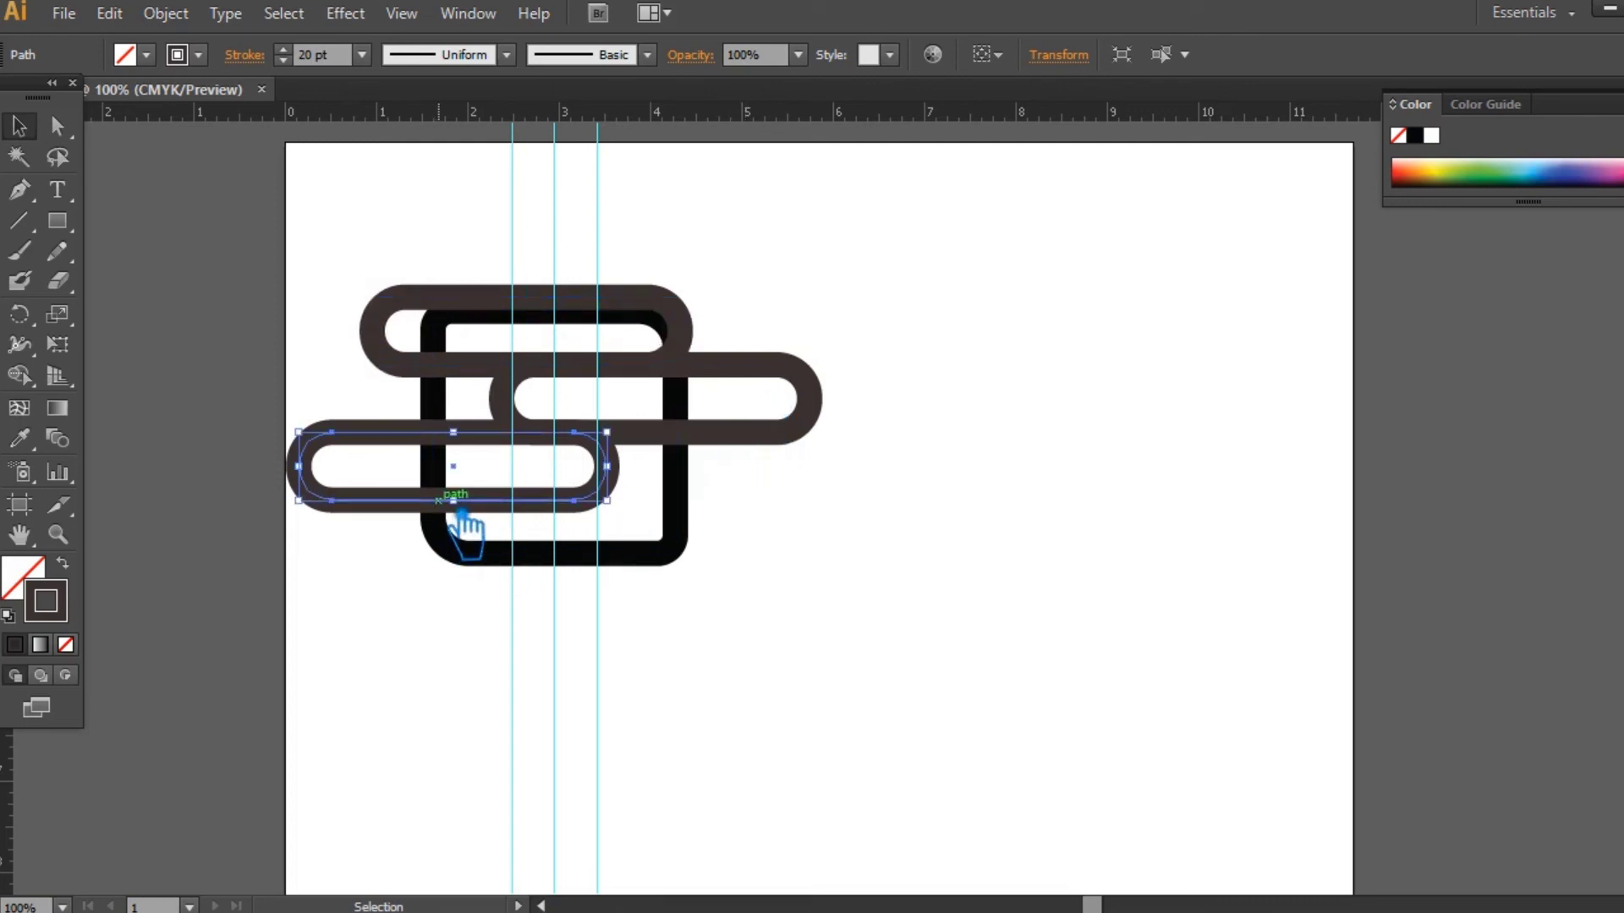
Duplicate the lower pill directly below itself and shift the copy right until its left end meets the square's left side.
{"action": "left_click_drag", "start_coordinate": [531, 509], "coordinate": [667, 574]}
{"action": "left_click", "coordinate": [815, 572]}
{"action": "key", "text": "Right"}
{"action": "key", "text": "Right"}
{"action": "key", "text": "Right"}
{"action": "key", "text": "Right"}
{"action": "key", "text": "Right"}
{"action": "key", "text": "Right"}
{"action": "key", "text": "Right"}
{"action": "key", "text": "Right"}
{"action": "key", "text": "Right"}
{"action": "key", "text": "Right"}
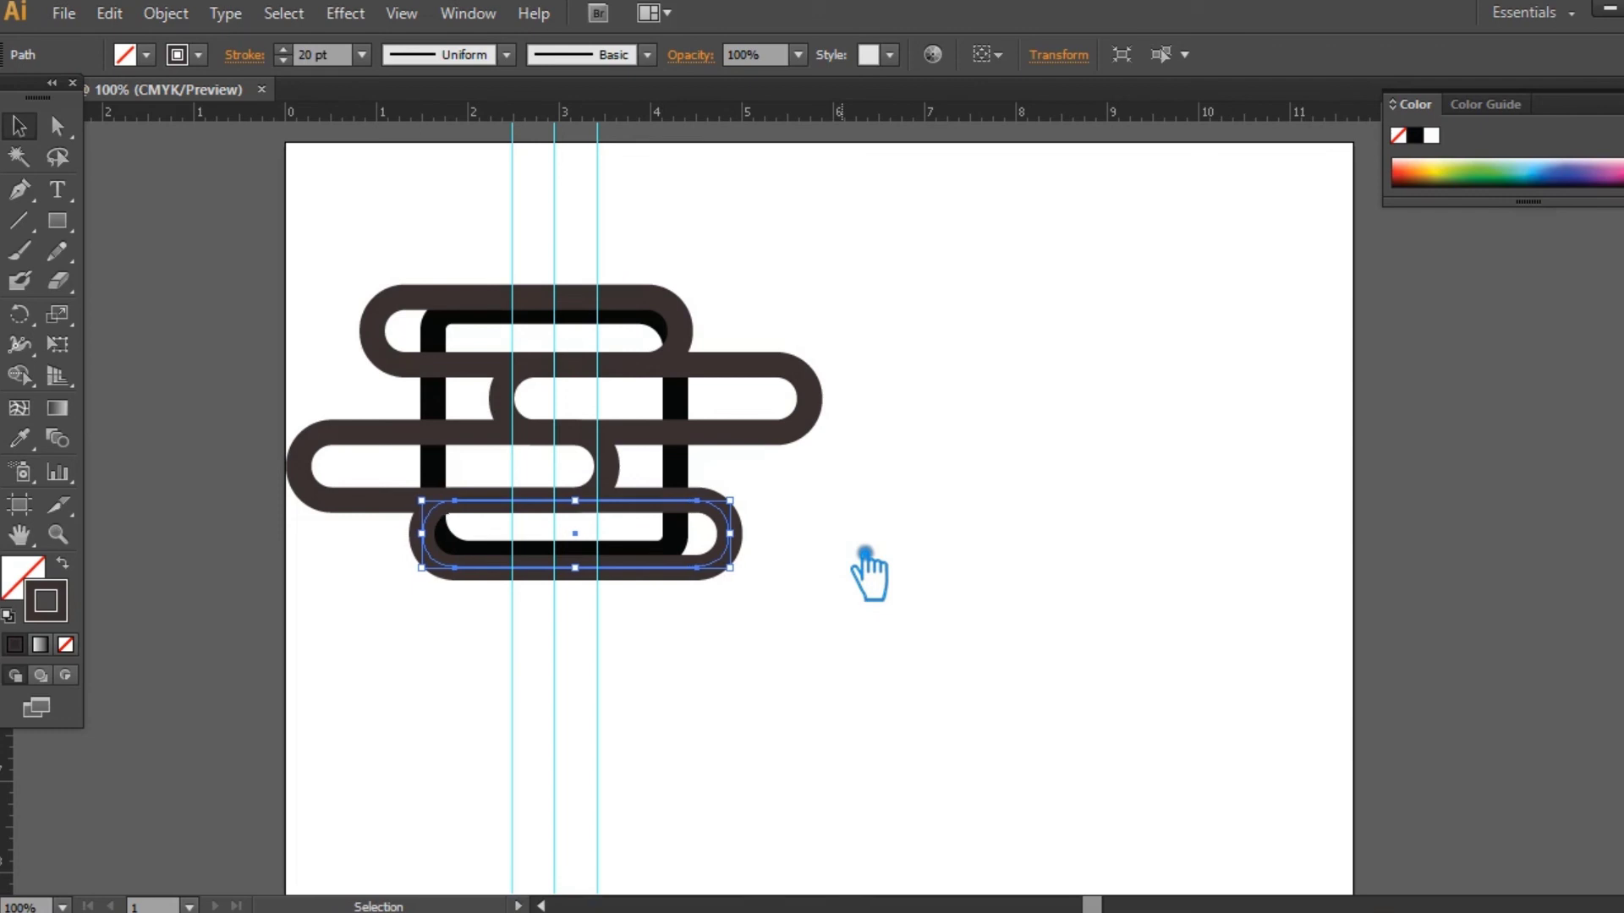
{"action": "key", "text": "ctrl+plus"}
{"action": "key", "text": "Left"}
{"action": "key", "text": "Left"}
{"action": "key", "text": "Left"}
Fine-tune the top pill's horizontal position against the square's upper-right corner.
{"action": "left_click", "coordinate": [607, 248]}
{"action": "left_click", "coordinate": [630, 237]}
{"action": "left_click", "coordinate": [606, 239]}
{"action": "key", "text": "Left"}
{"action": "key", "text": "Left"}
{"action": "key", "text": "Right"}
{"action": "key", "text": "Right"}
{"action": "key", "text": "Right"}
{"action": "key", "text": "Right"}
{"action": "key", "text": "Right"}
{"action": "key", "text": "Right"}
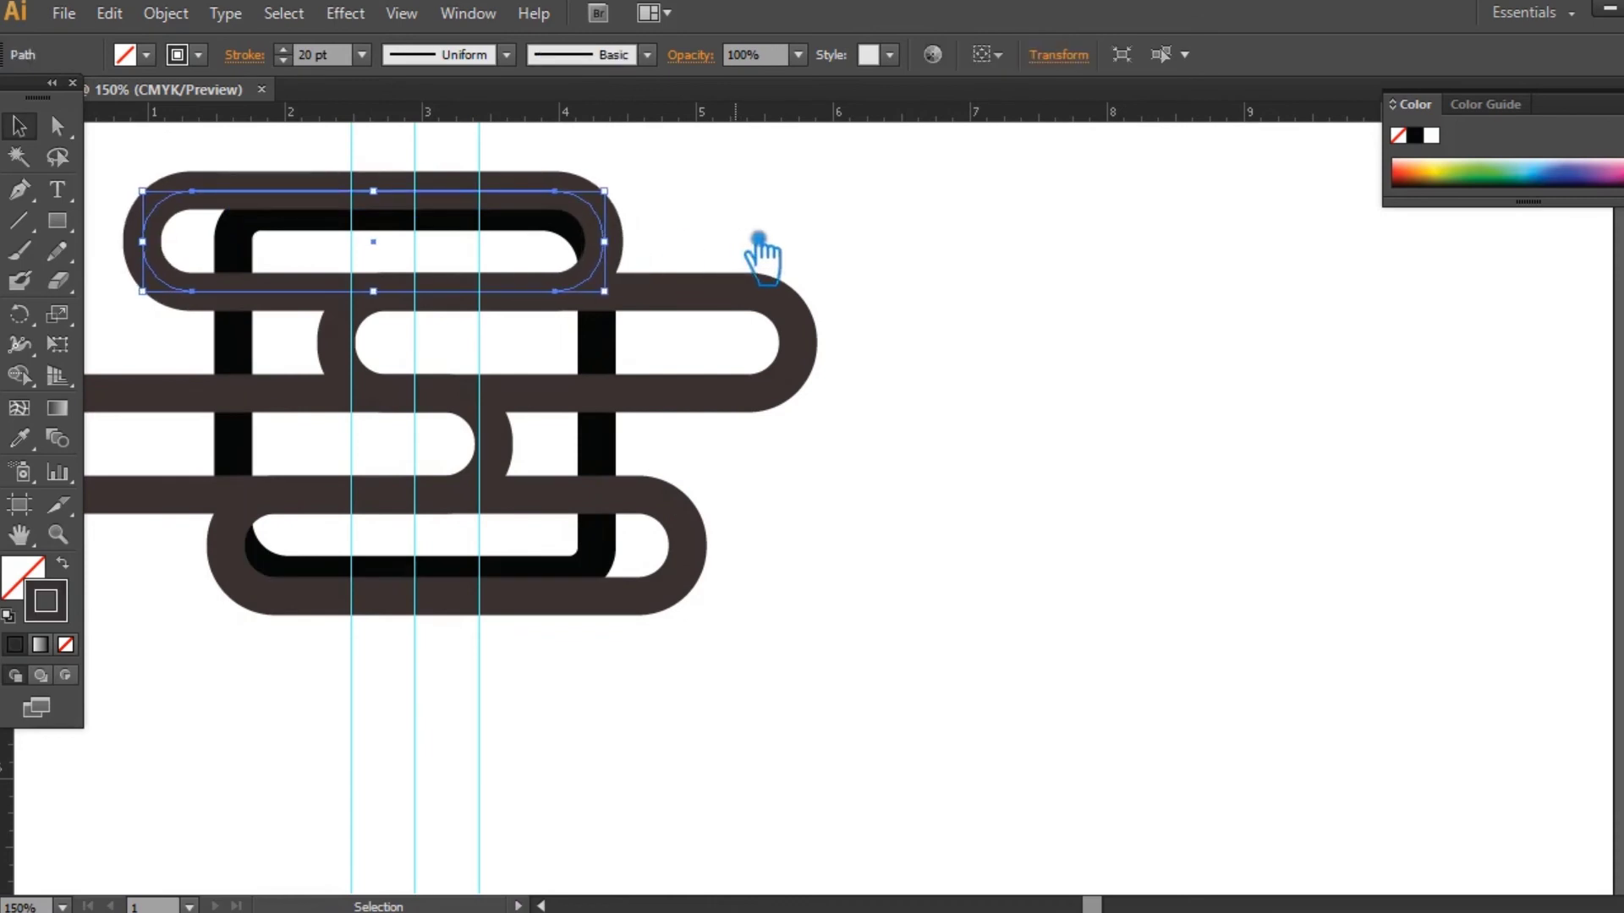
{"action": "left_click", "coordinate": [758, 241]}
Enlarge the square outline proportionally from its centre until its top and bottom edges coincide with the outermost pill edges.
{"action": "left_click_drag", "start_coordinate": [1035, 507], "coordinate": [1161, 531]}
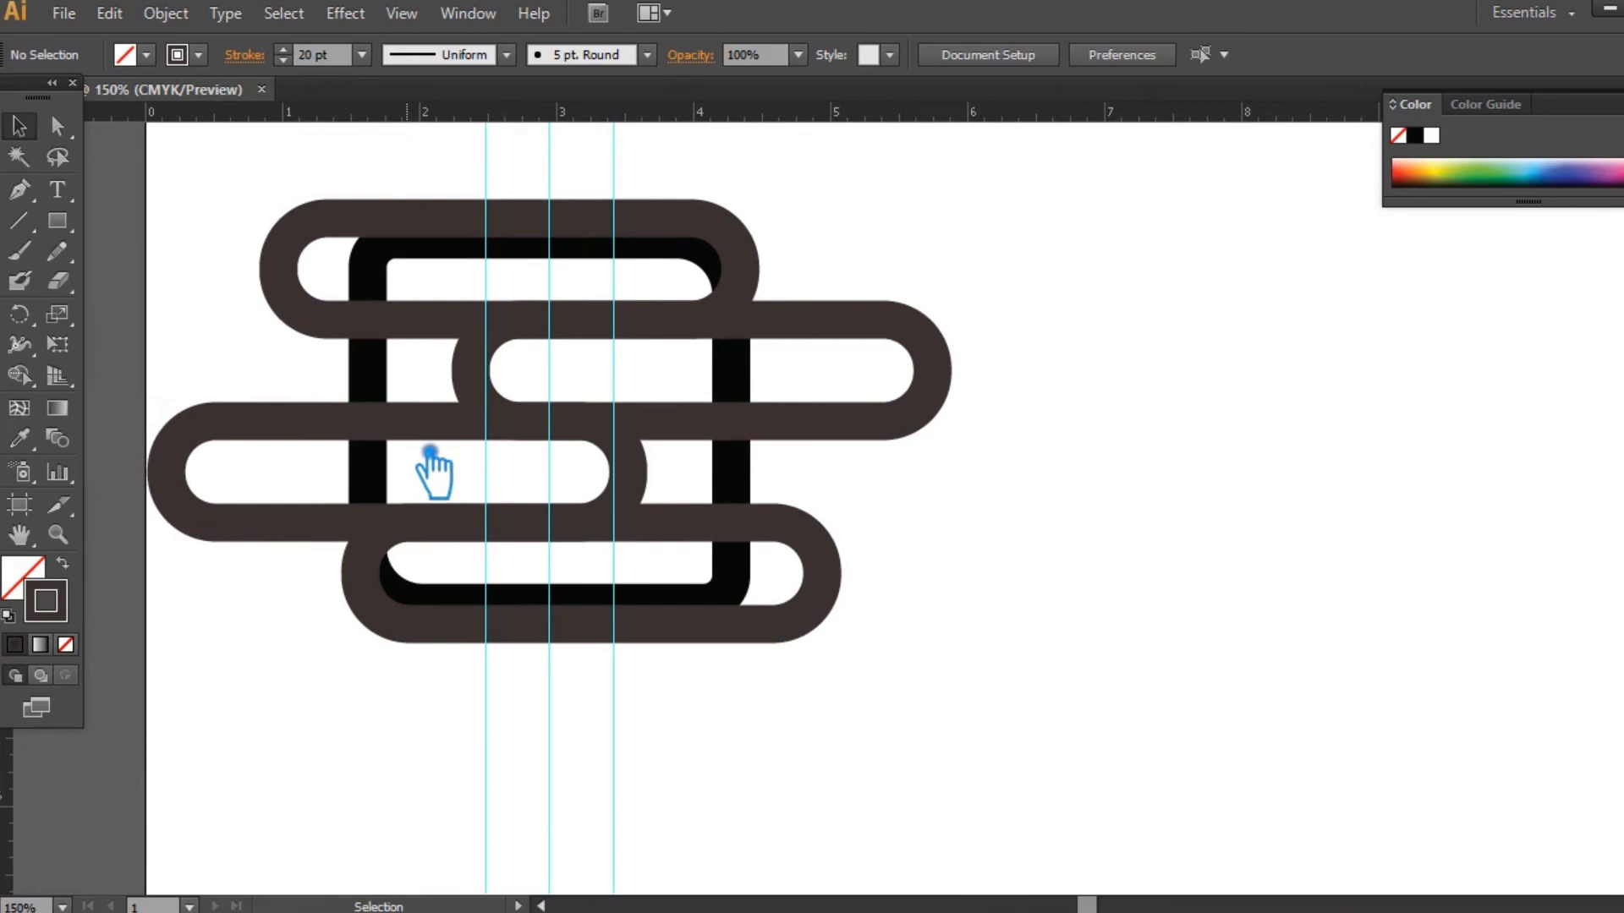
{"action": "left_click", "coordinate": [747, 602]}
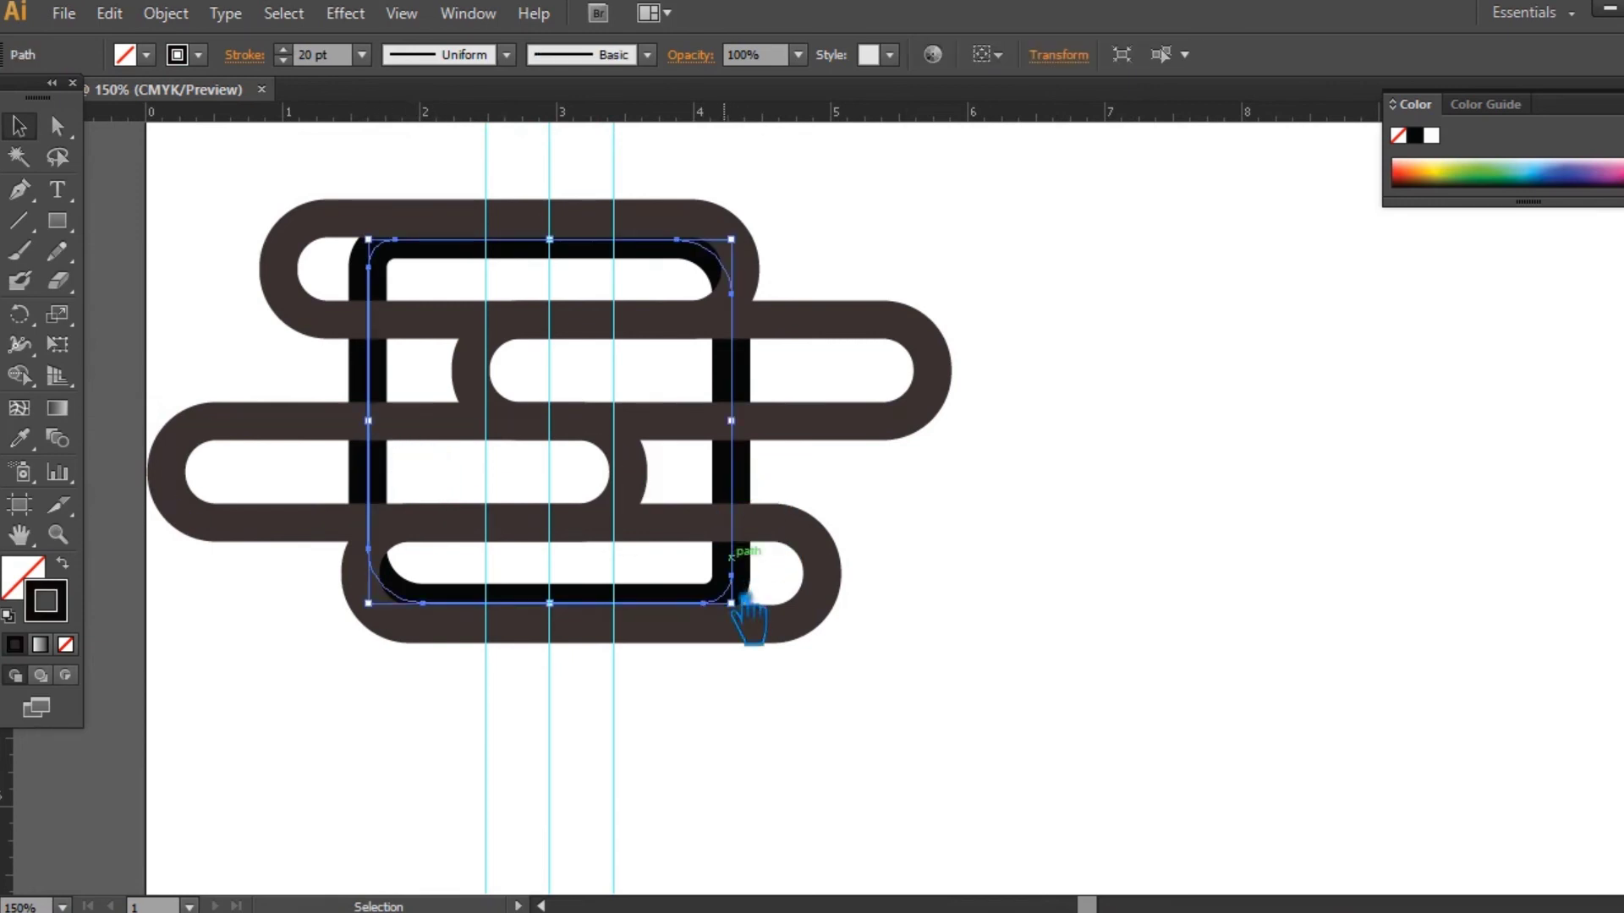
{"action": "left_click_drag", "start_coordinate": [759, 617], "coordinate": [779, 641]}
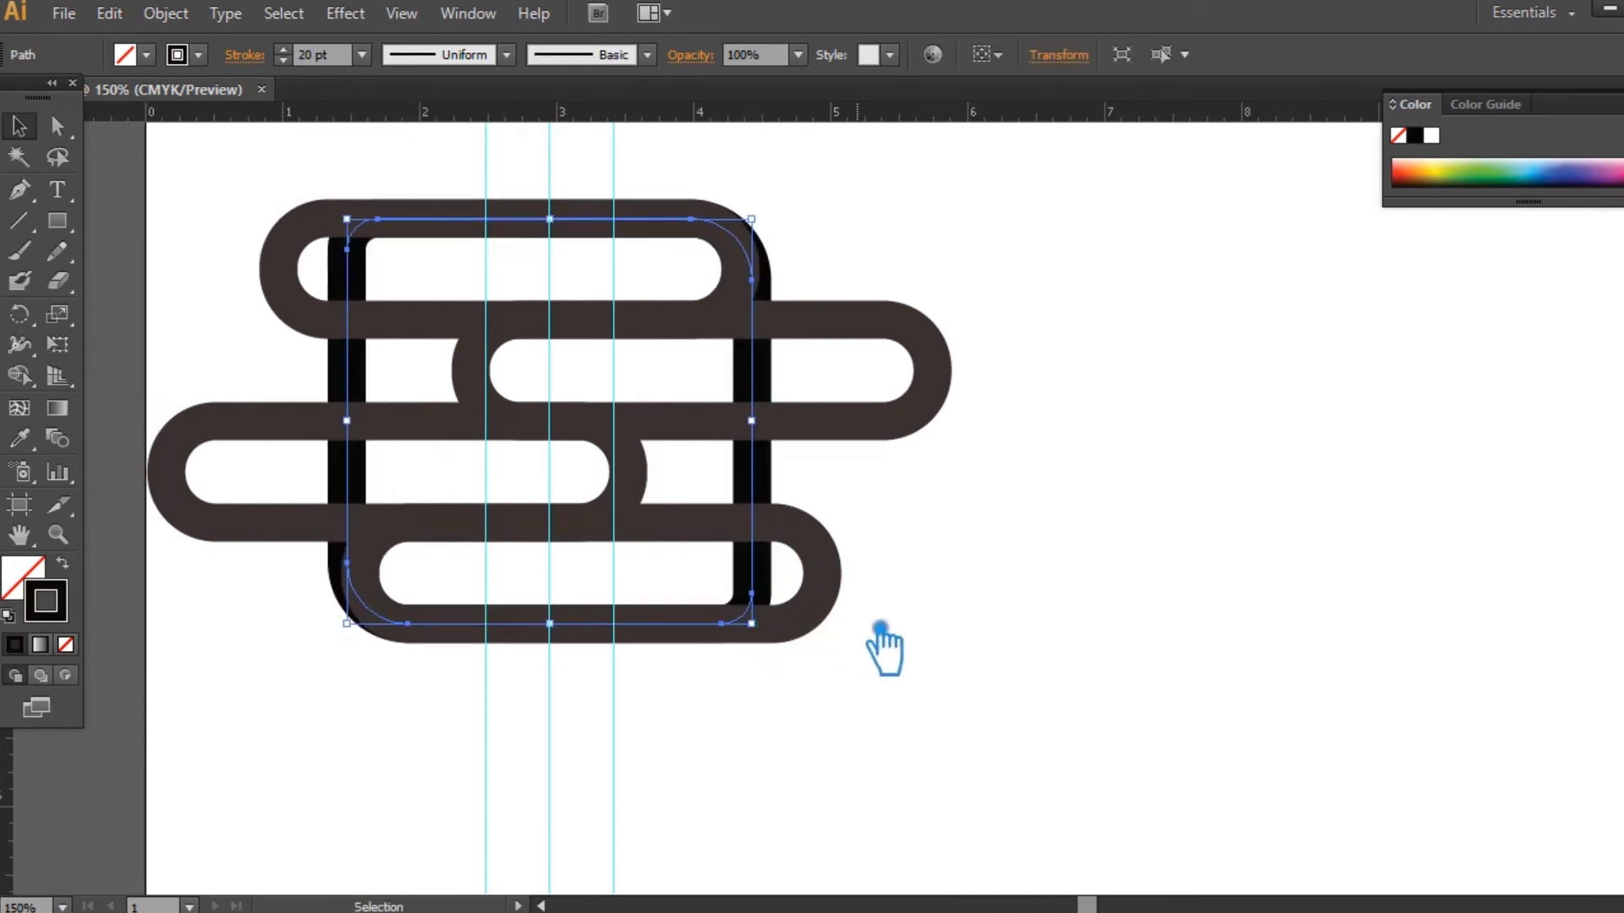
{"action": "left_click", "coordinate": [1073, 592]}
Shift the top pill right to fit its rounded end to the enlarged square's upper-right corner.
{"action": "left_click", "coordinate": [310, 319]}
{"action": "key", "text": "Right"}
{"action": "key", "text": "Right"}
{"action": "key", "text": "Right"}
{"action": "key", "text": "Right"}
{"action": "key", "text": "Right"}
{"action": "key", "text": "Right"}
{"action": "key", "text": "Right"}
{"action": "key", "text": "Right"}
{"action": "key", "text": "Right"}
{"action": "key", "text": "Right"}
{"action": "key", "text": "Right"}
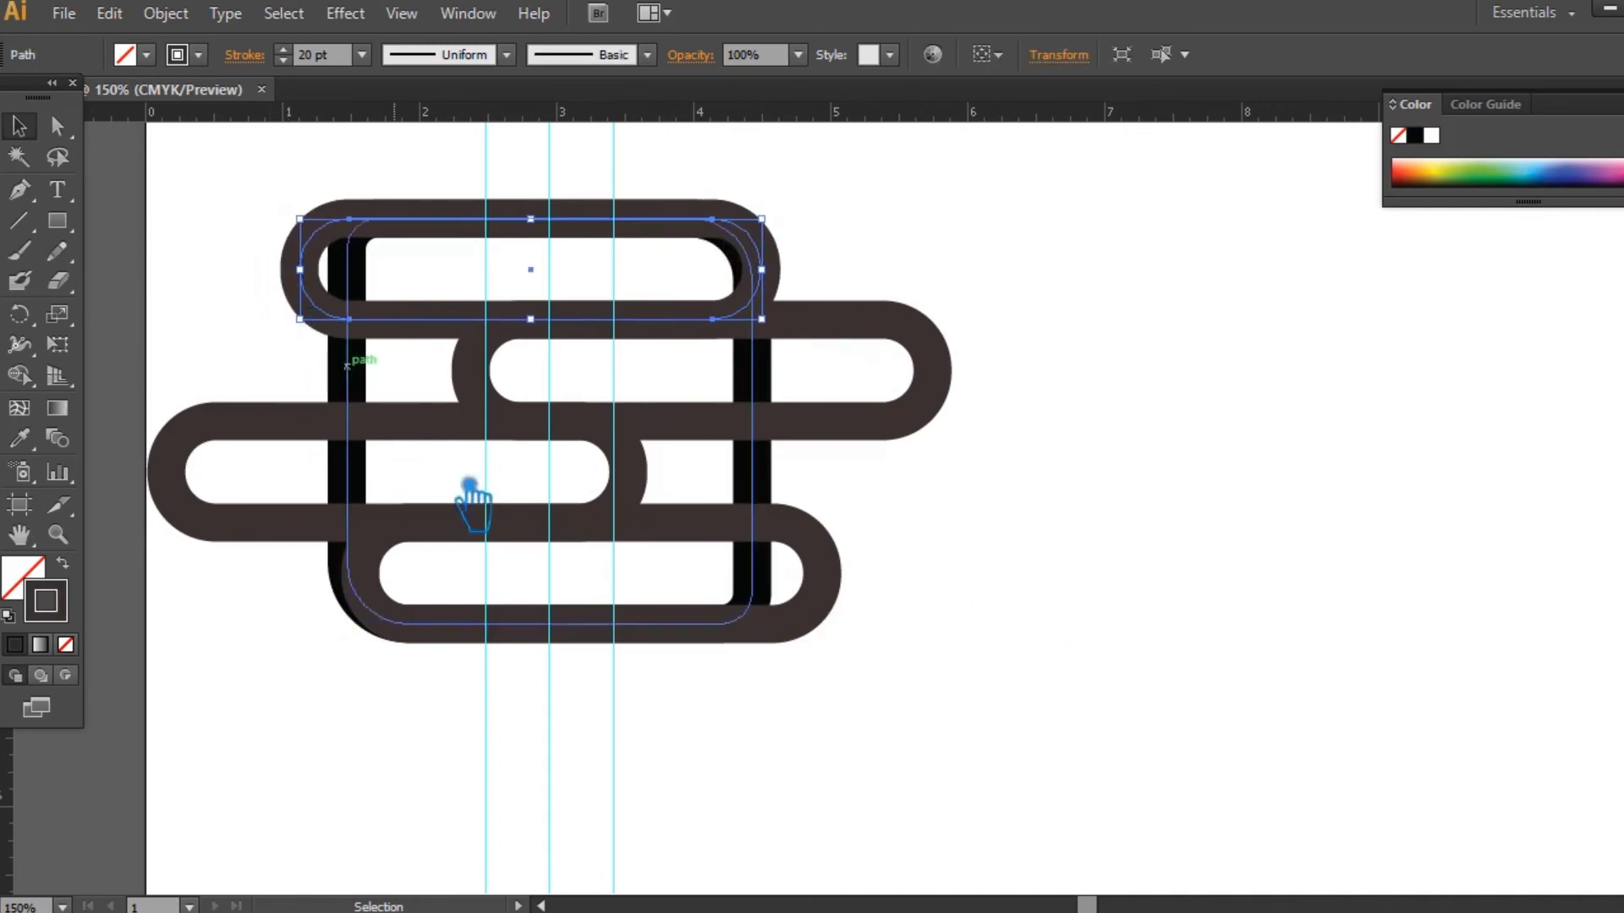
Shift the bottom pill left until its rounded end lines up with the square's lower-left corner.
{"action": "left_click", "coordinate": [448, 638]}
{"action": "key", "text": "Left"}
{"action": "key", "text": "Left"}
{"action": "key", "text": "Left"}
{"action": "key", "text": "Left"}
{"action": "key", "text": "Left"}
{"action": "key", "text": "Left"}
{"action": "key", "text": "Left"}
{"action": "key", "text": "Left"}
{"action": "key", "text": "Left"}
{"action": "key", "text": "Left"}
{"action": "key", "text": "Left"}
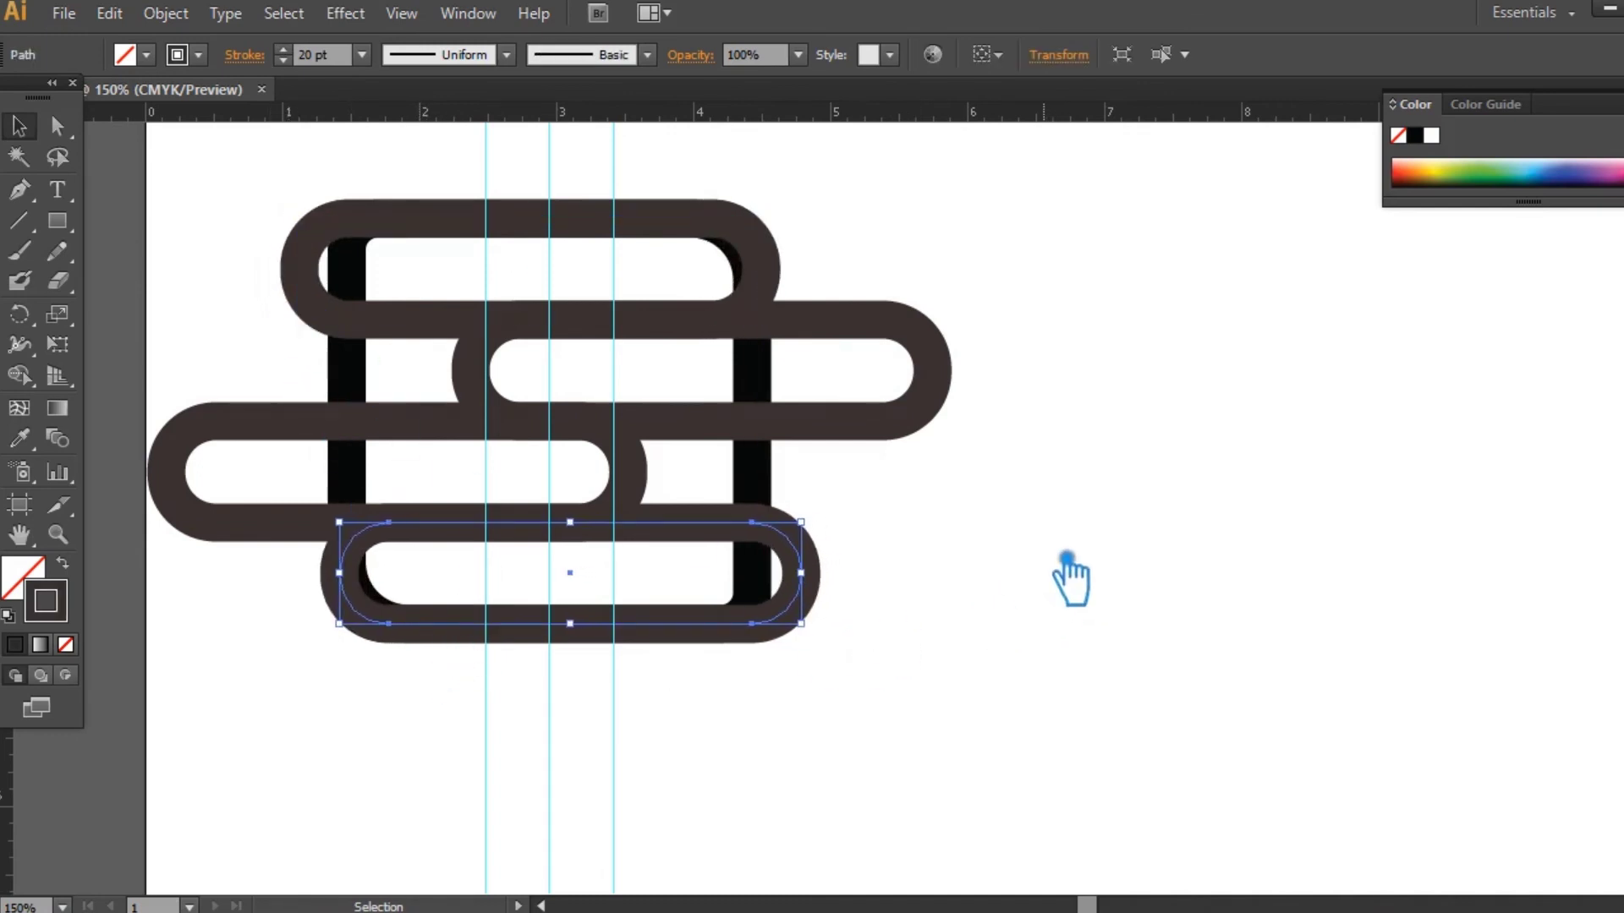
{"action": "left_click", "coordinate": [1018, 555]}
Nudge the second pill left and the third pill right so their inner rounded ends meet the outer vertical guides.
{"action": "left_click", "coordinate": [868, 425]}
{"action": "key", "text": "Left"}
{"action": "key", "text": "Left"}
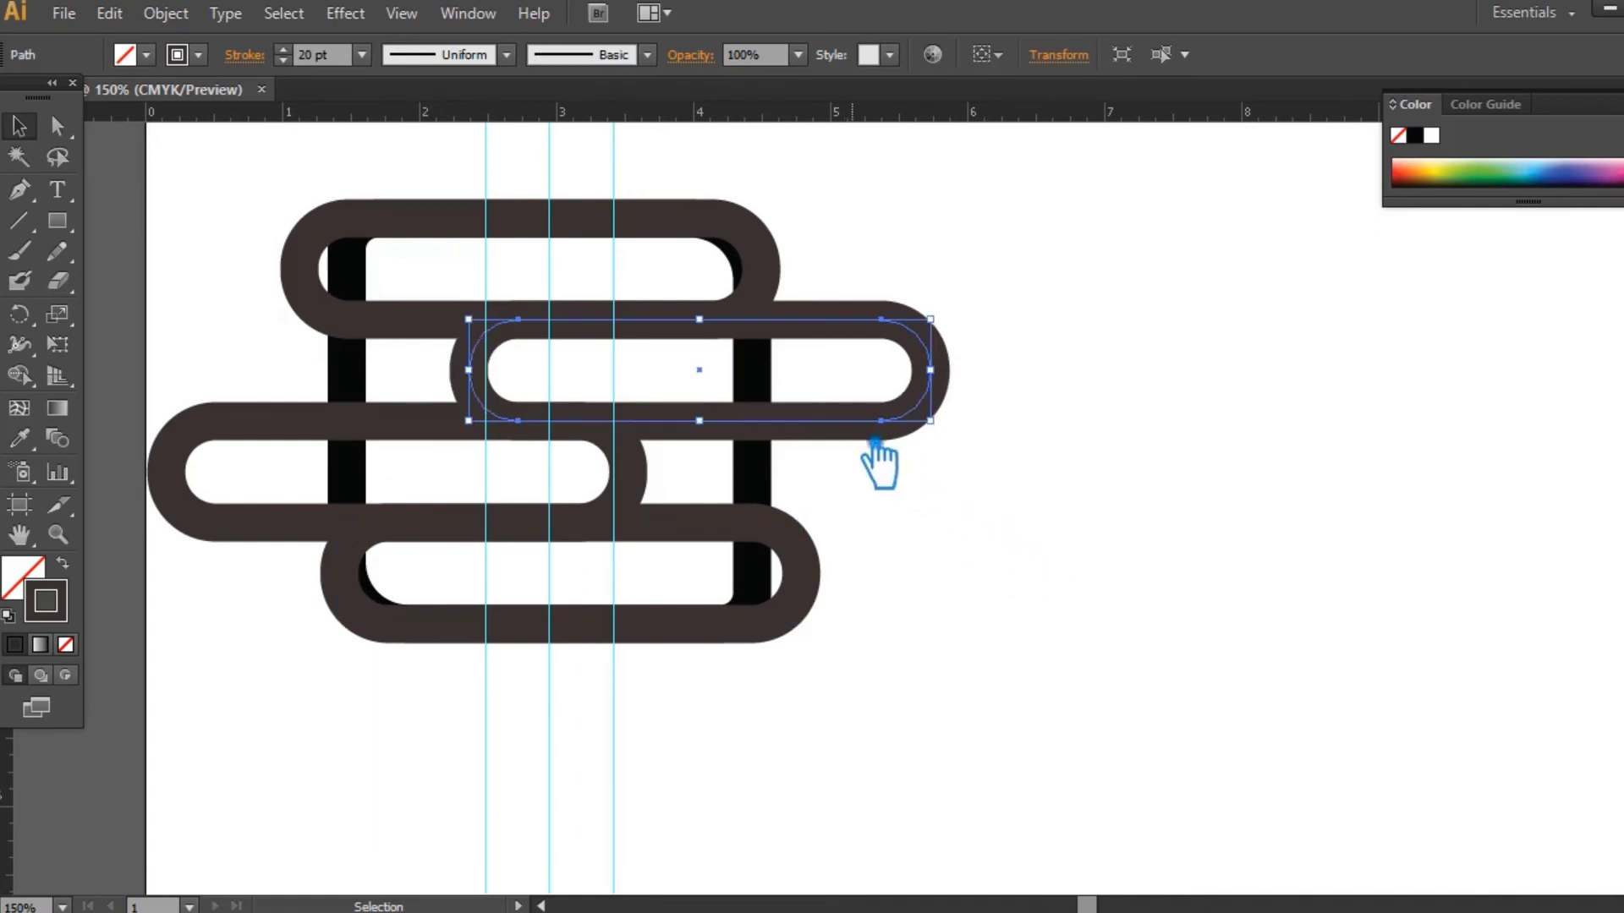
{"action": "left_click", "coordinate": [632, 481]}
{"action": "key", "text": "Right"}
{"action": "key", "text": "Right"}
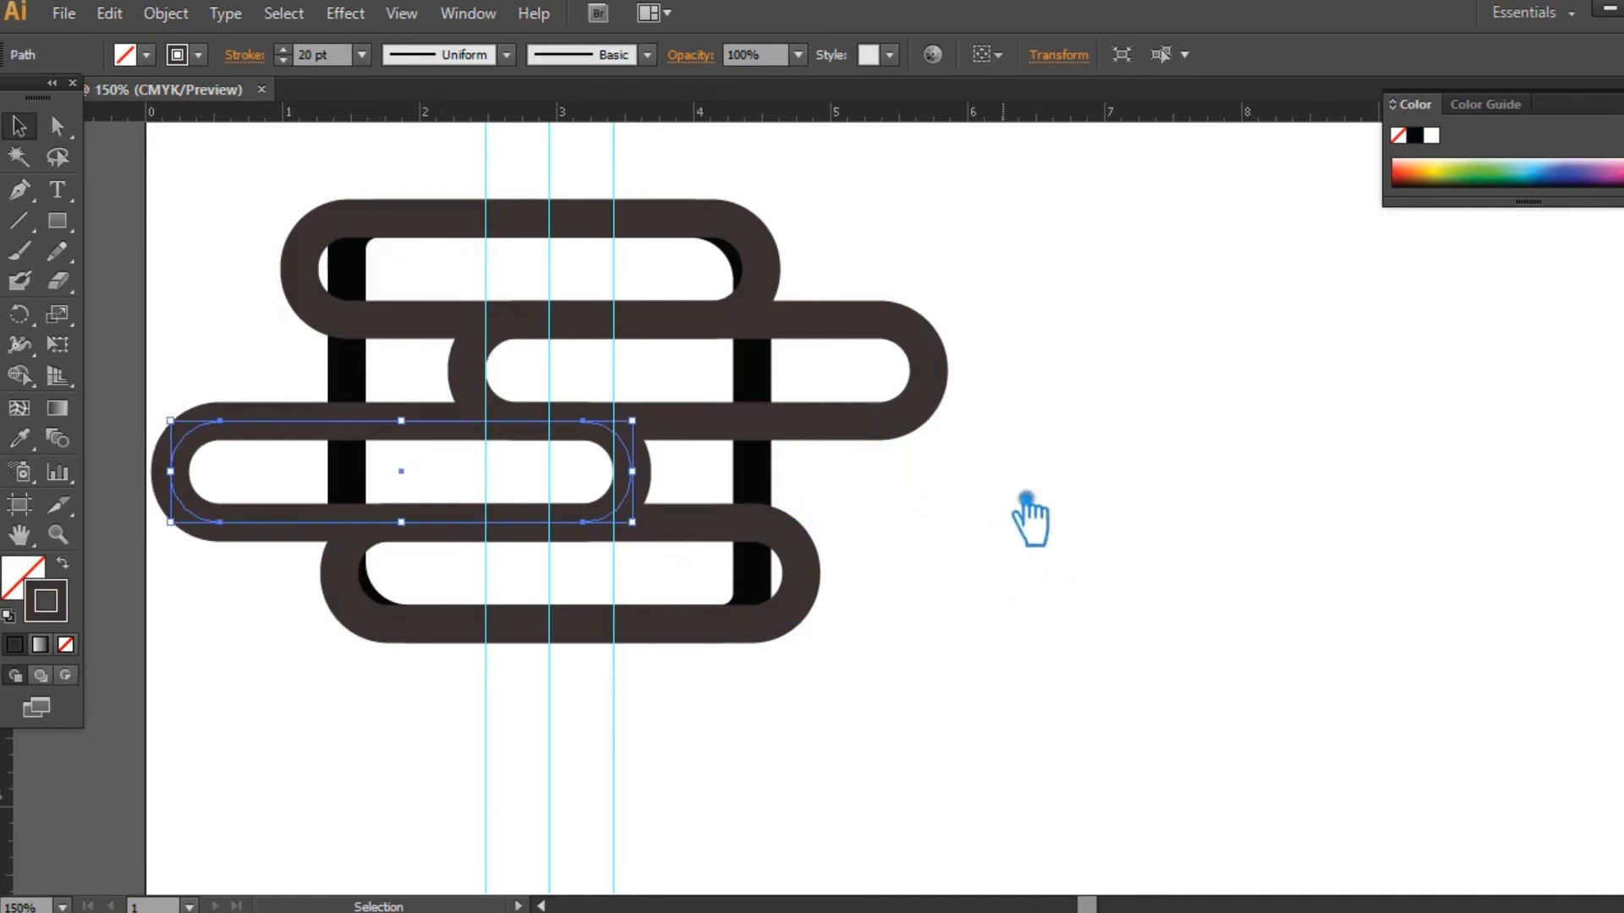
{"action": "left_click", "coordinate": [1022, 501]}
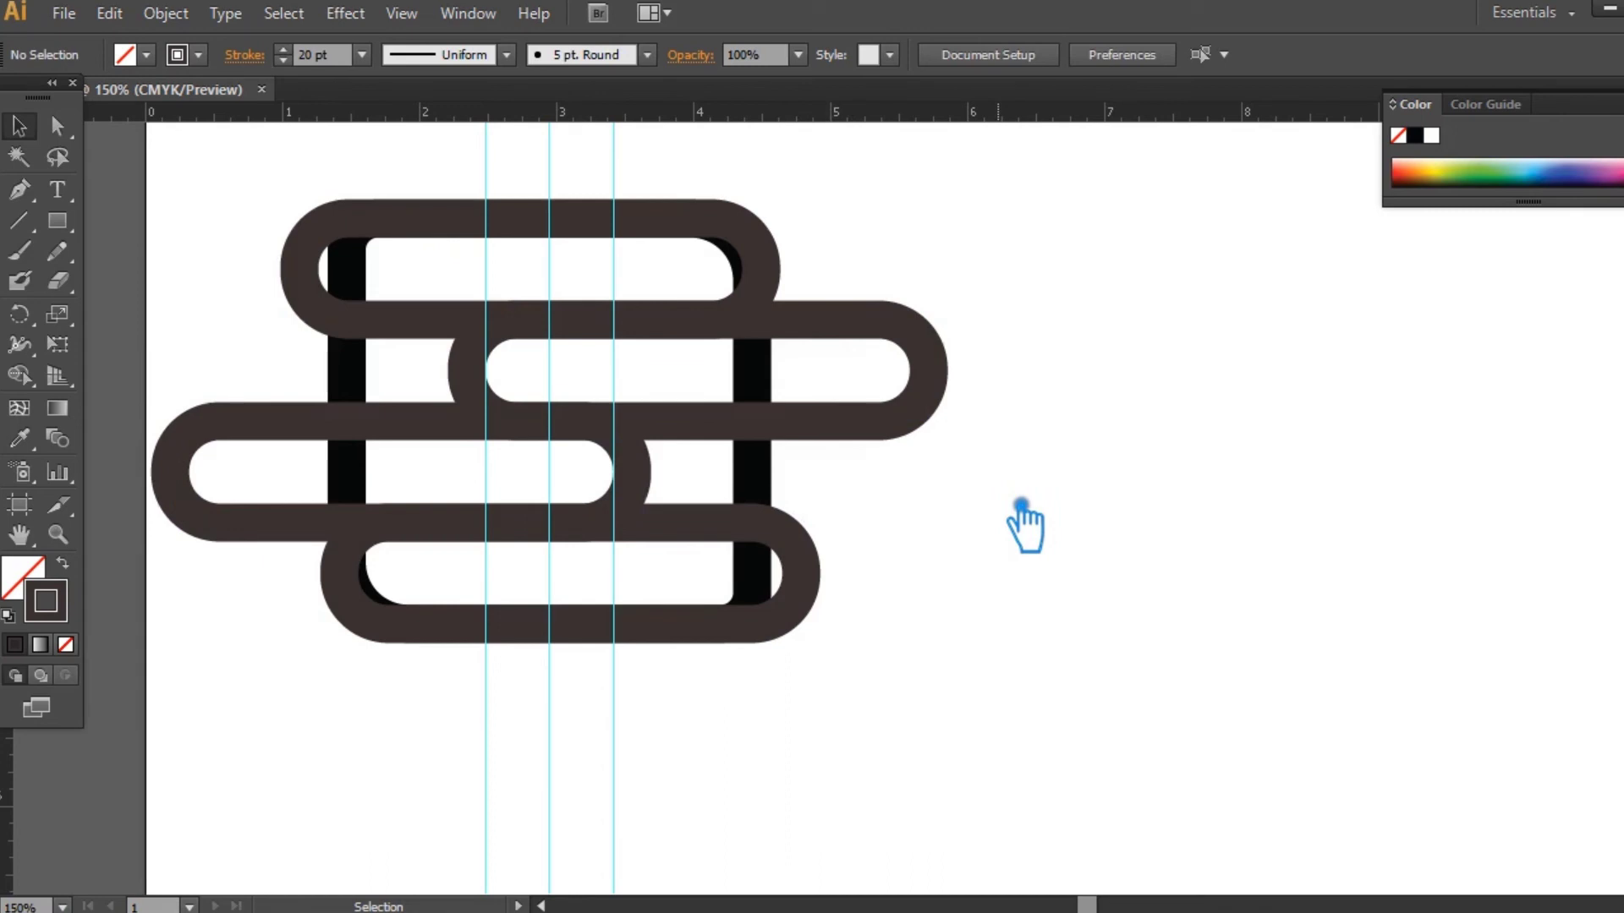
Bring the square outline to the front and add anchor points where its sides meet the centre lines of the two middle pills' adjoining edges.
{"action": "left_click", "coordinate": [367, 389]}
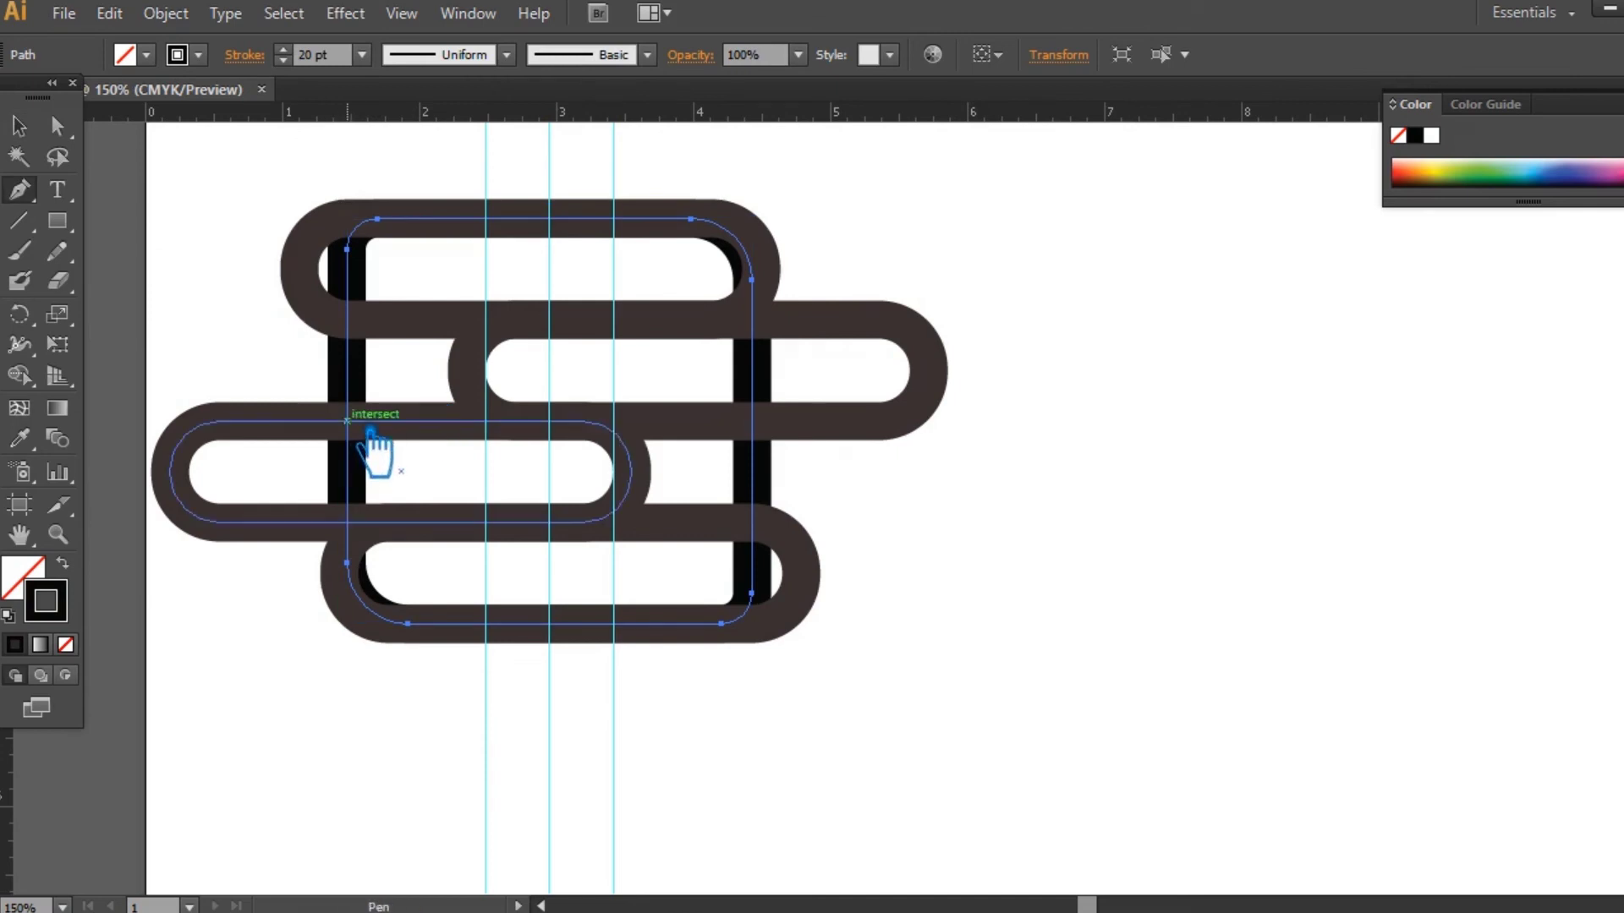
{"action": "key", "text": "ctrl+shift+bracketright"}
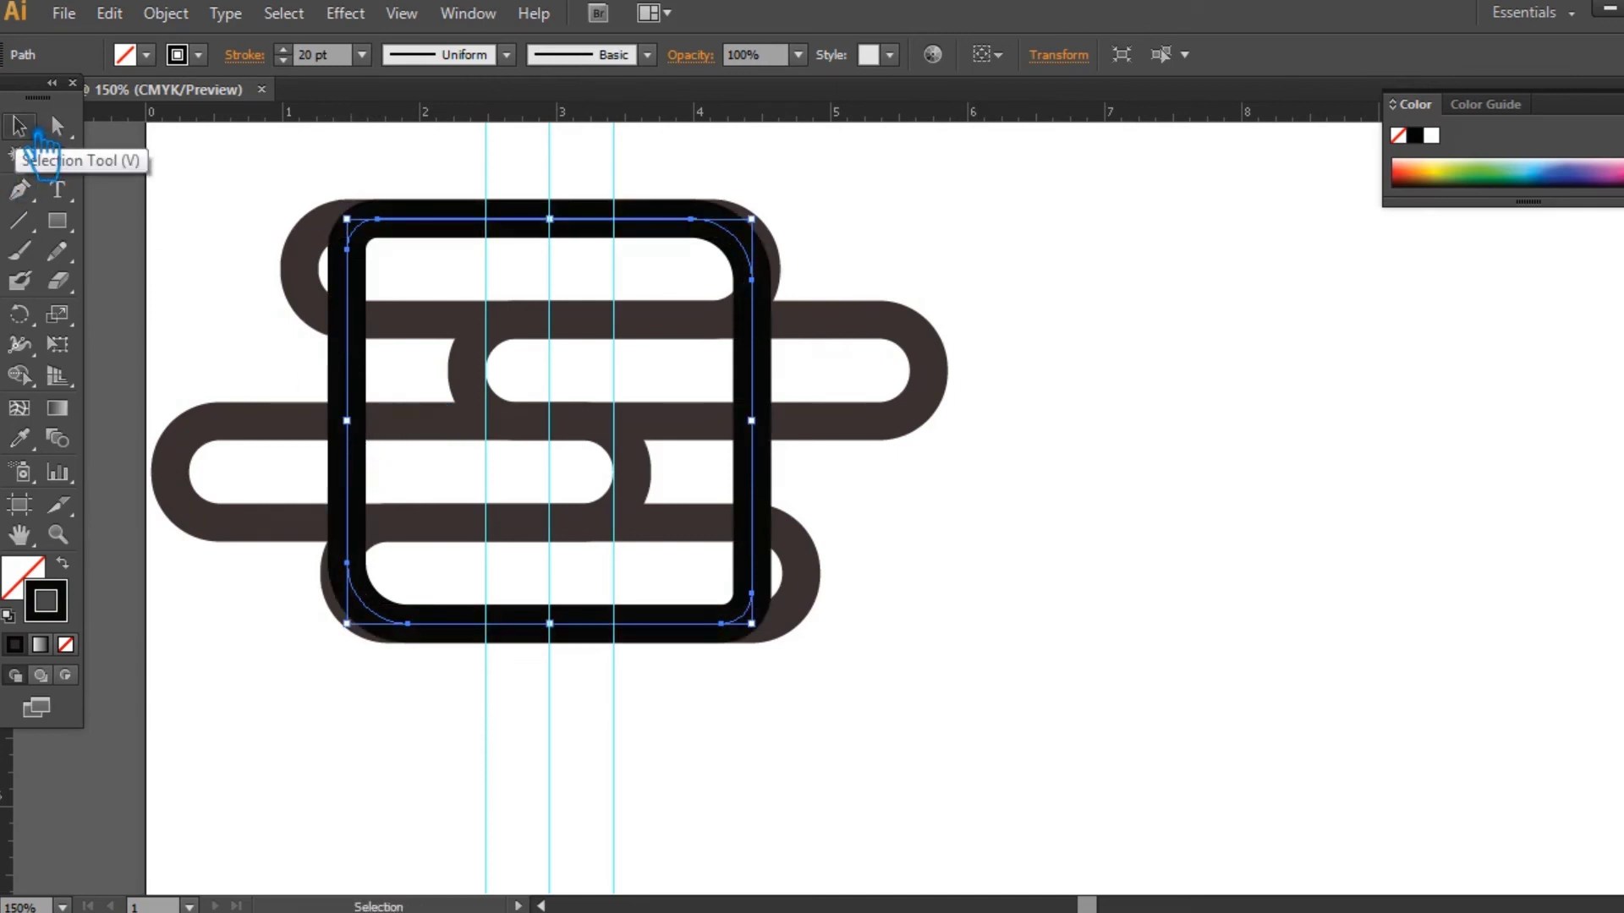
{"action": "key", "text": "p"}
{"action": "left_click", "coordinate": [348, 421]}
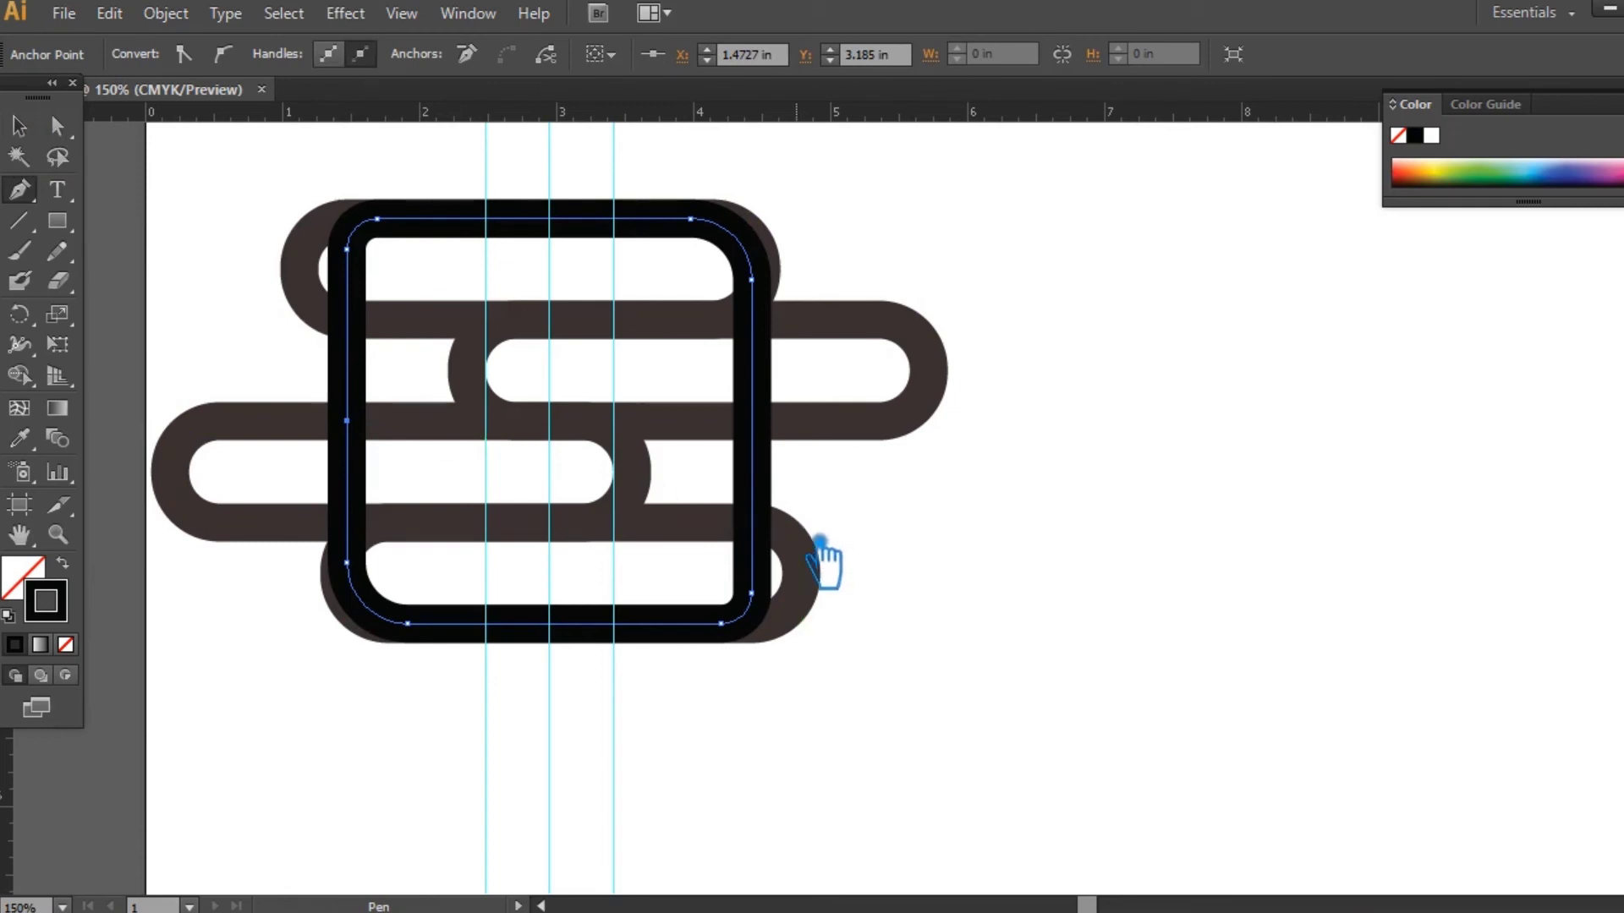
{"action": "left_click", "coordinate": [751, 471]}
{"action": "left_click", "coordinate": [751, 420]}
Add an anchor at the second pill's upper edge on the square's right side and remove the segment spanning that pill.
{"action": "key", "text": "Delete"}
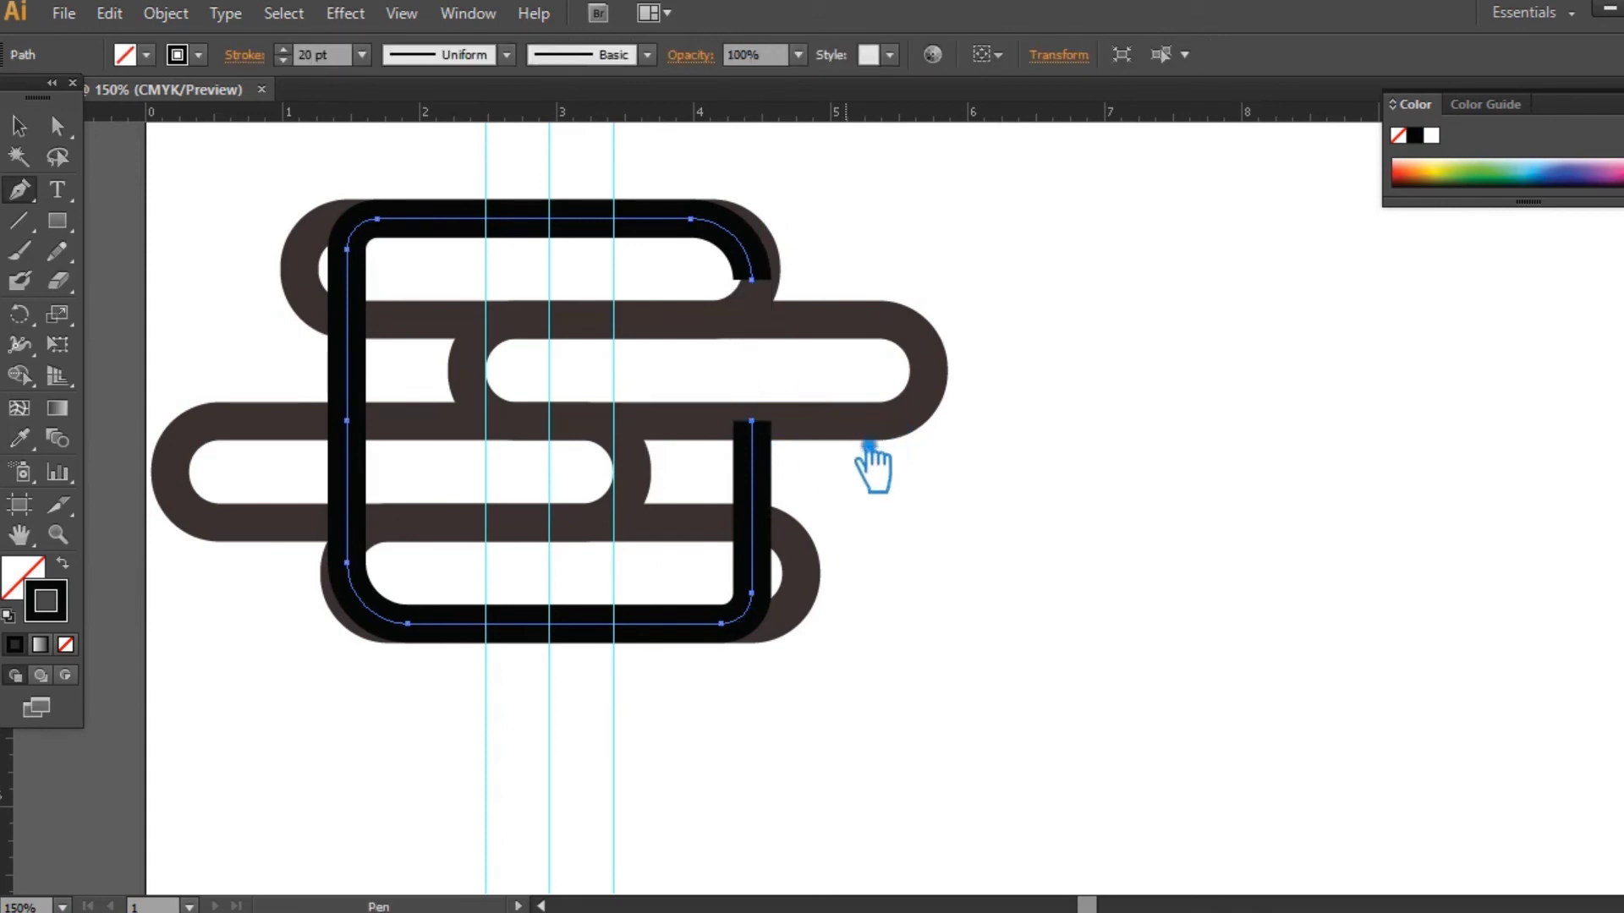
{"action": "key", "text": "ctrl+z"}
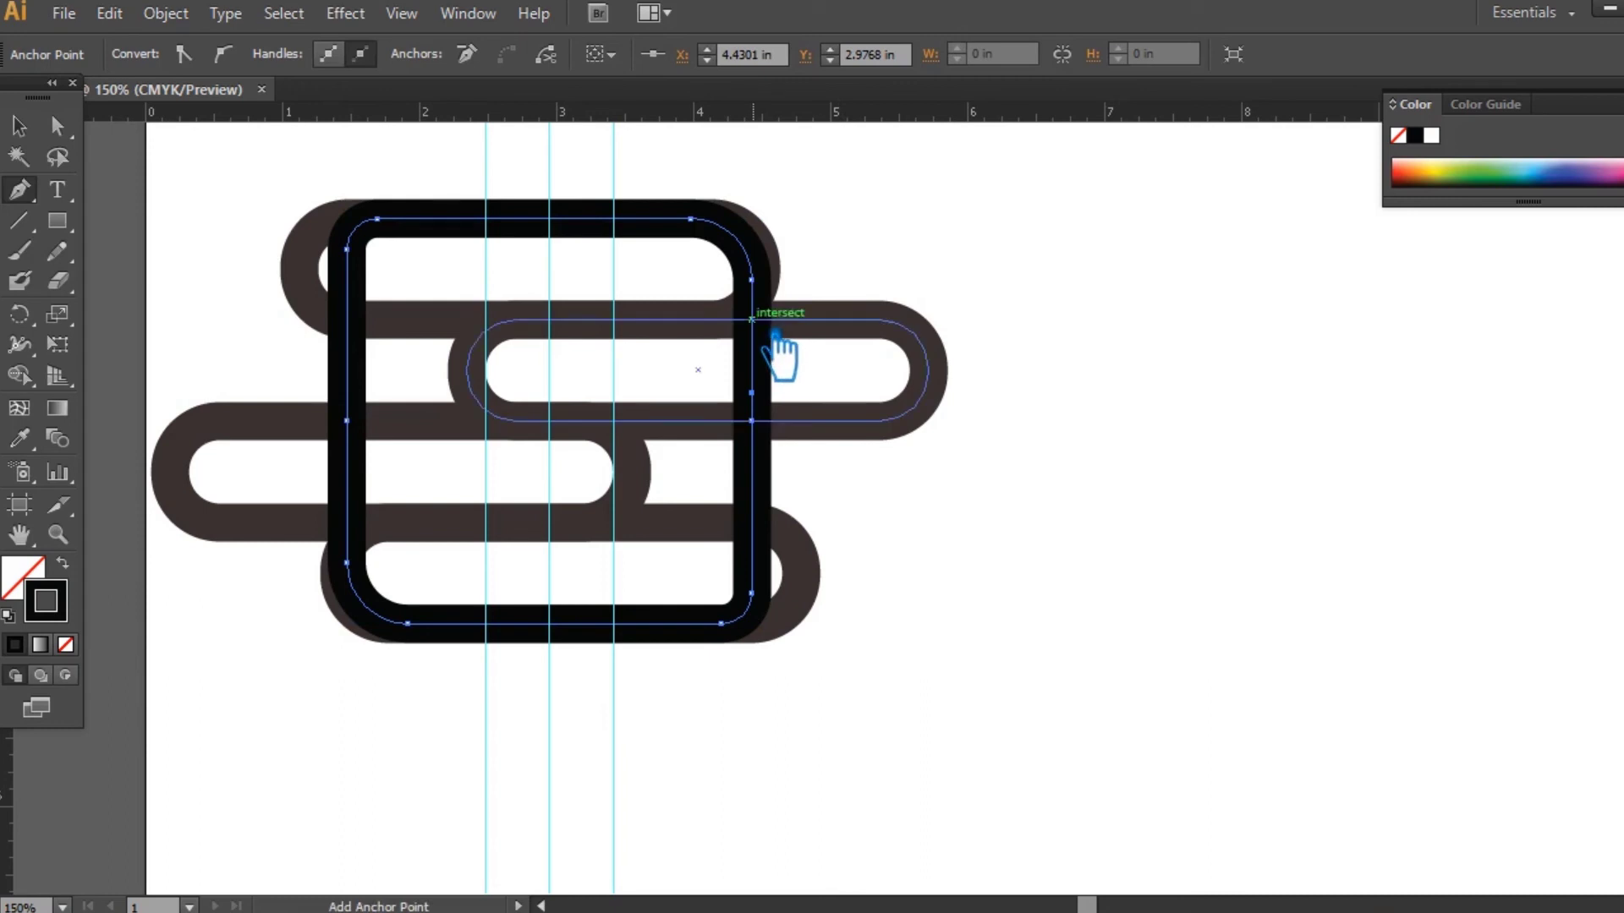
{"action": "left_click", "coordinate": [752, 320]}
{"action": "key", "text": "a"}
{"action": "key", "text": "Delete"}
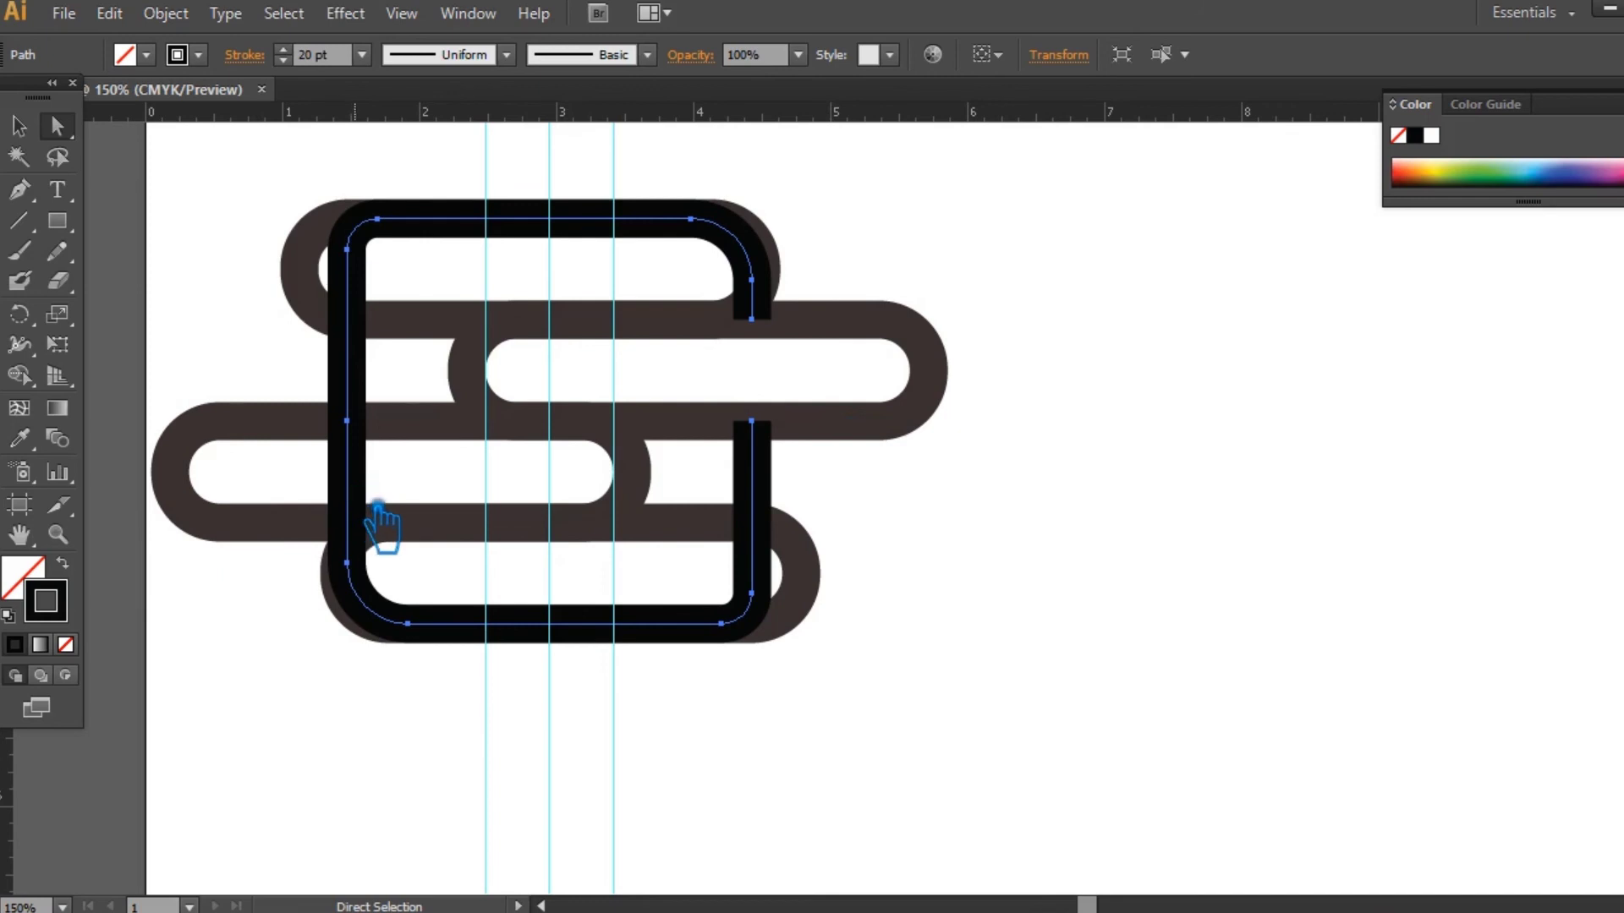
Add an anchor at the third pill's lower edge on the square's left side and delete the segment spanning that pill.
{"action": "key", "text": "p"}
{"action": "left_click", "coordinate": [346, 522]}
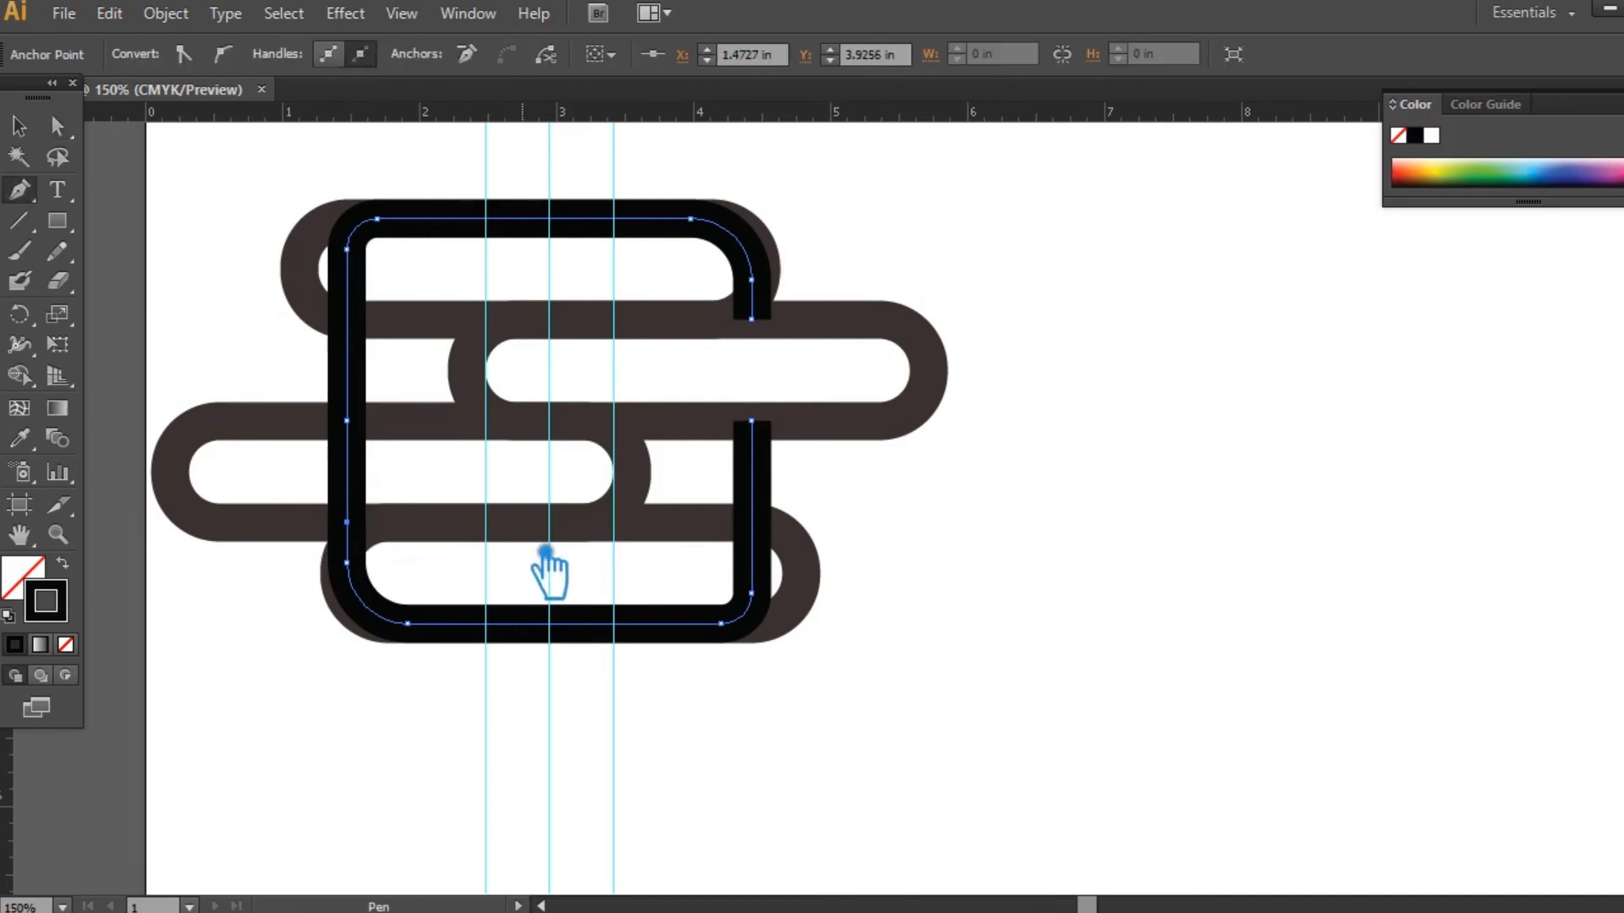
{"action": "left_click", "coordinate": [347, 463]}
{"action": "key", "text": "Delete"}
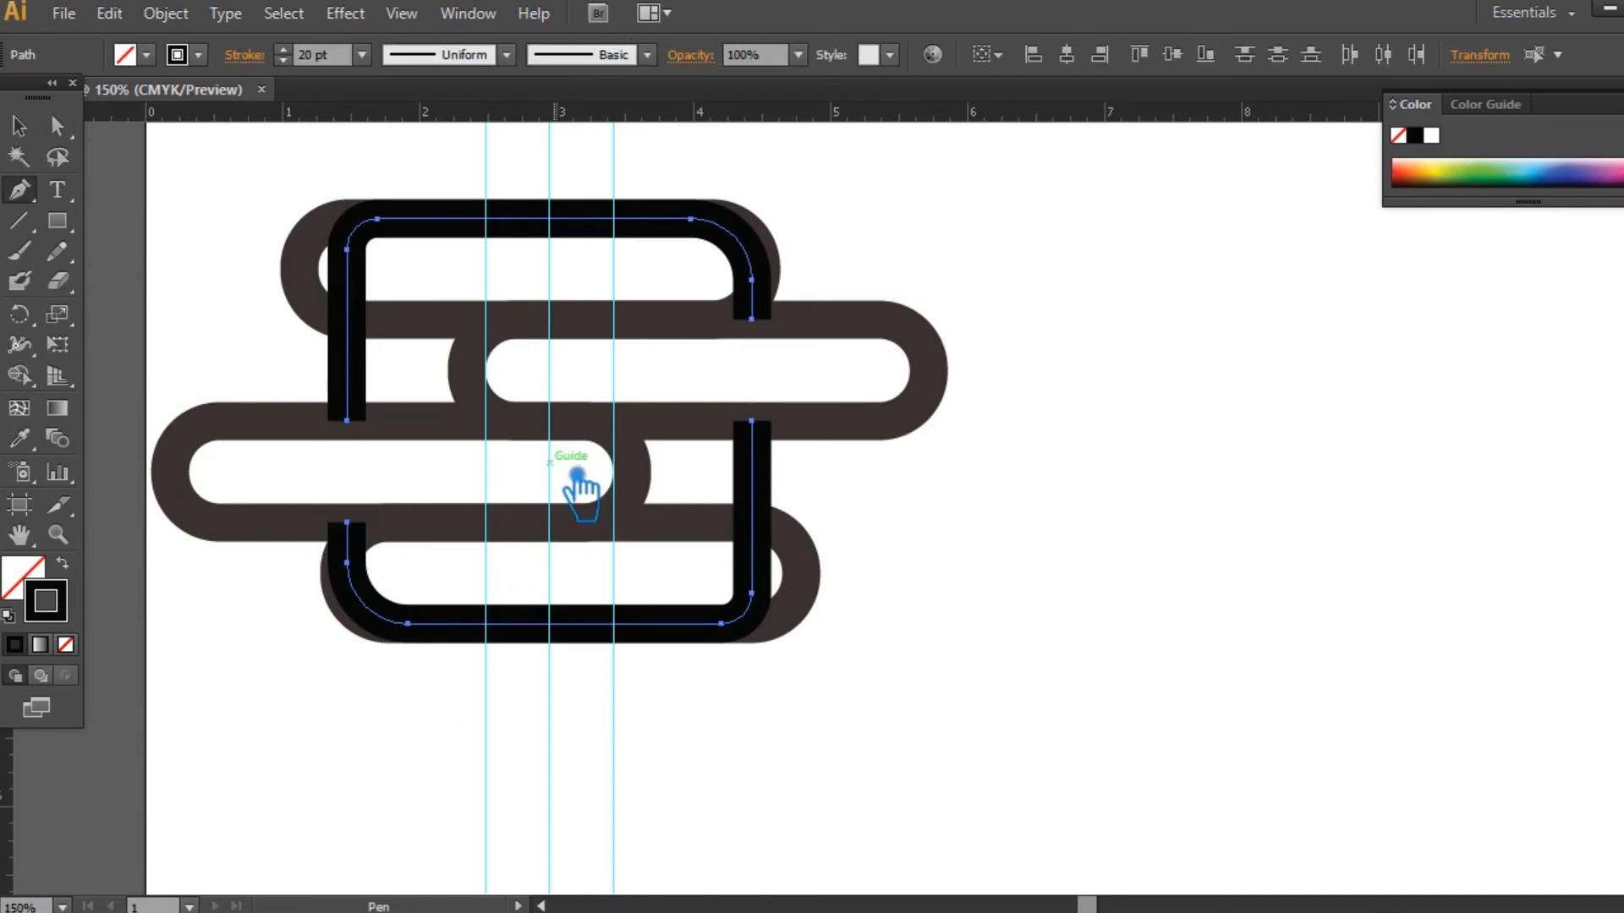
Shift the top pill slightly left so its right end fits within the square's upper-right corner.
{"action": "left_click", "coordinate": [20, 127]}
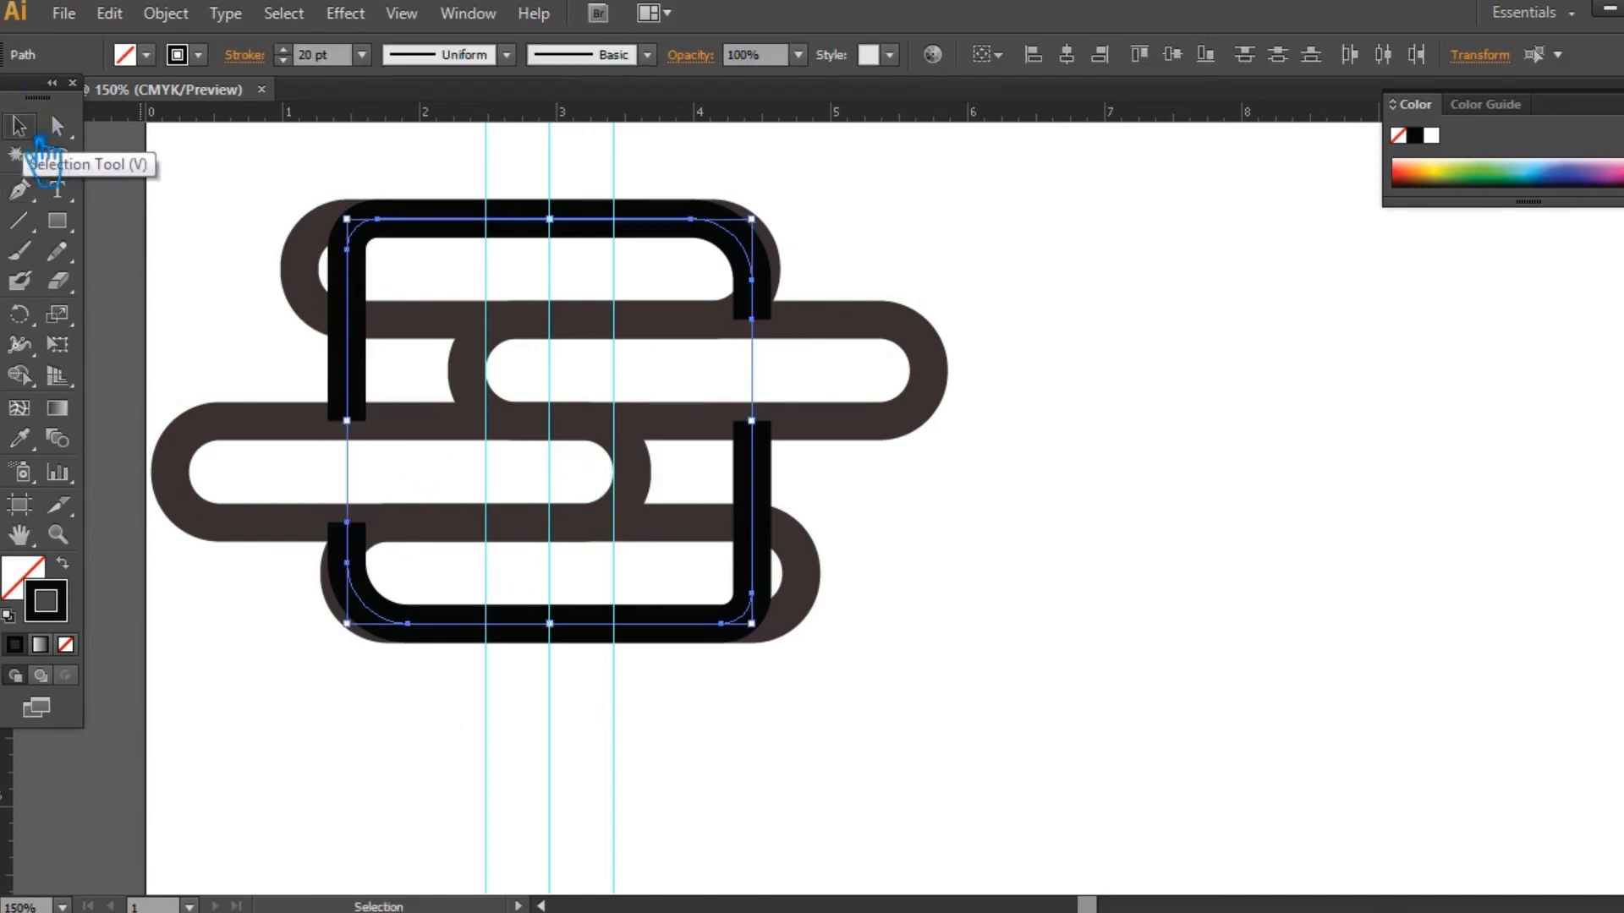
{"action": "left_click", "coordinate": [648, 342]}
{"action": "left_click", "coordinate": [640, 328]}
{"action": "left_click_drag", "start_coordinate": [744, 353], "coordinate": [736, 340]}
Nudge the bottom pill right so its left end follows the curve of the square's lower-left corner.
{"action": "left_click", "coordinate": [807, 595]}
{"action": "key", "text": "Right"}
{"action": "key", "text": "Right"}
{"action": "key", "text": "Right"}
{"action": "key", "text": "Right"}
{"action": "key", "text": "Right"}
{"action": "key", "text": "Right"}
{"action": "key", "text": "Right"}
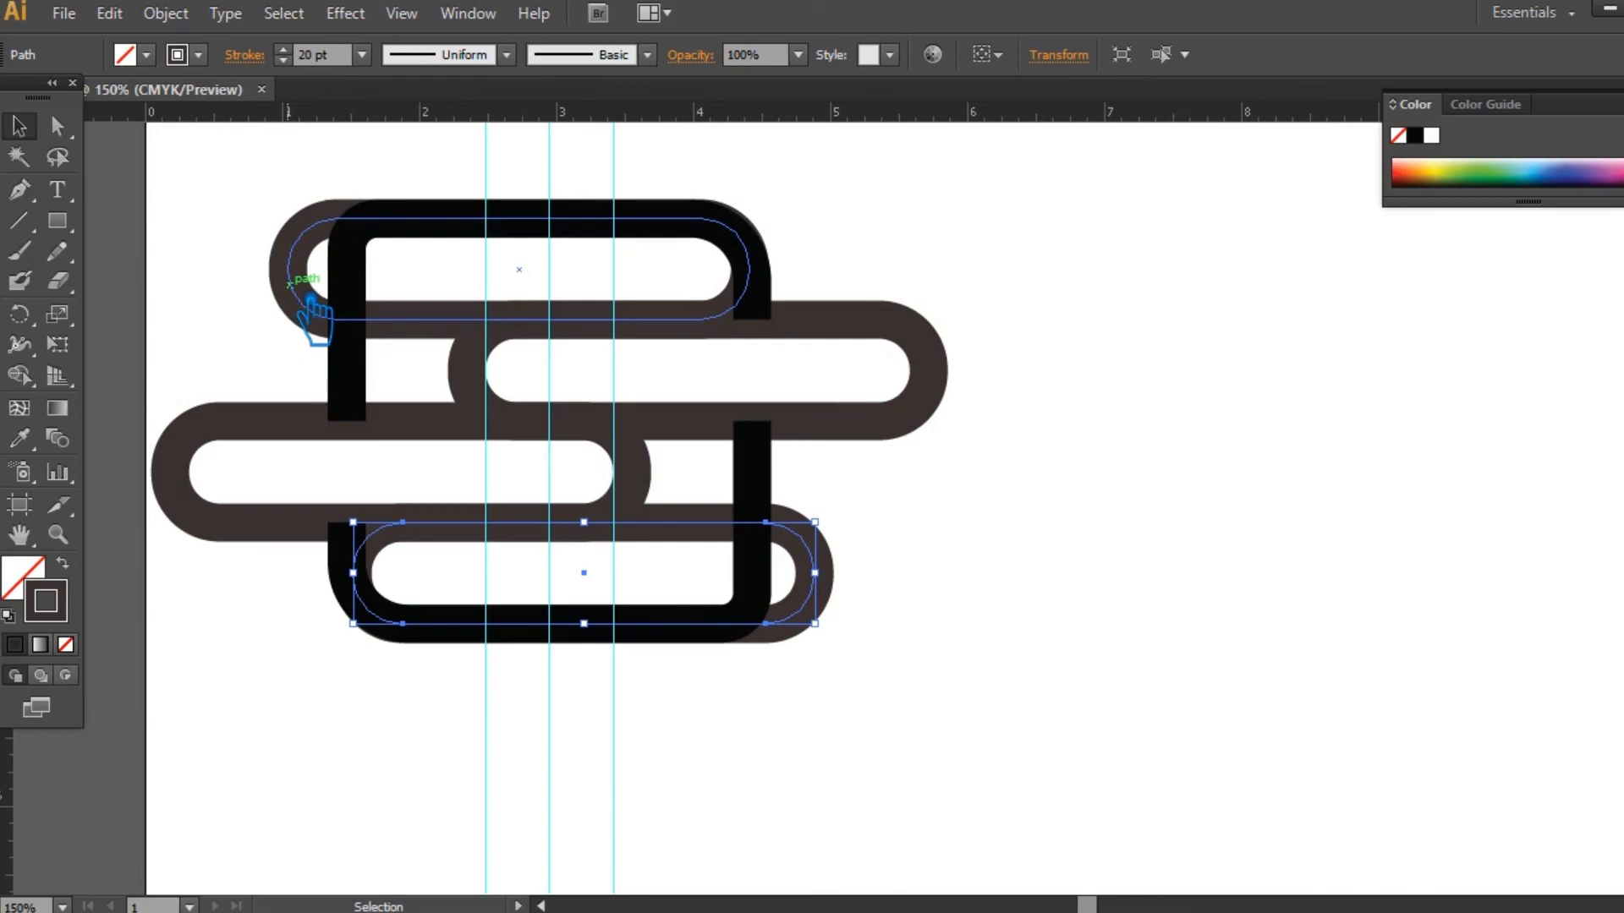
{"action": "left_click", "coordinate": [1125, 597]}
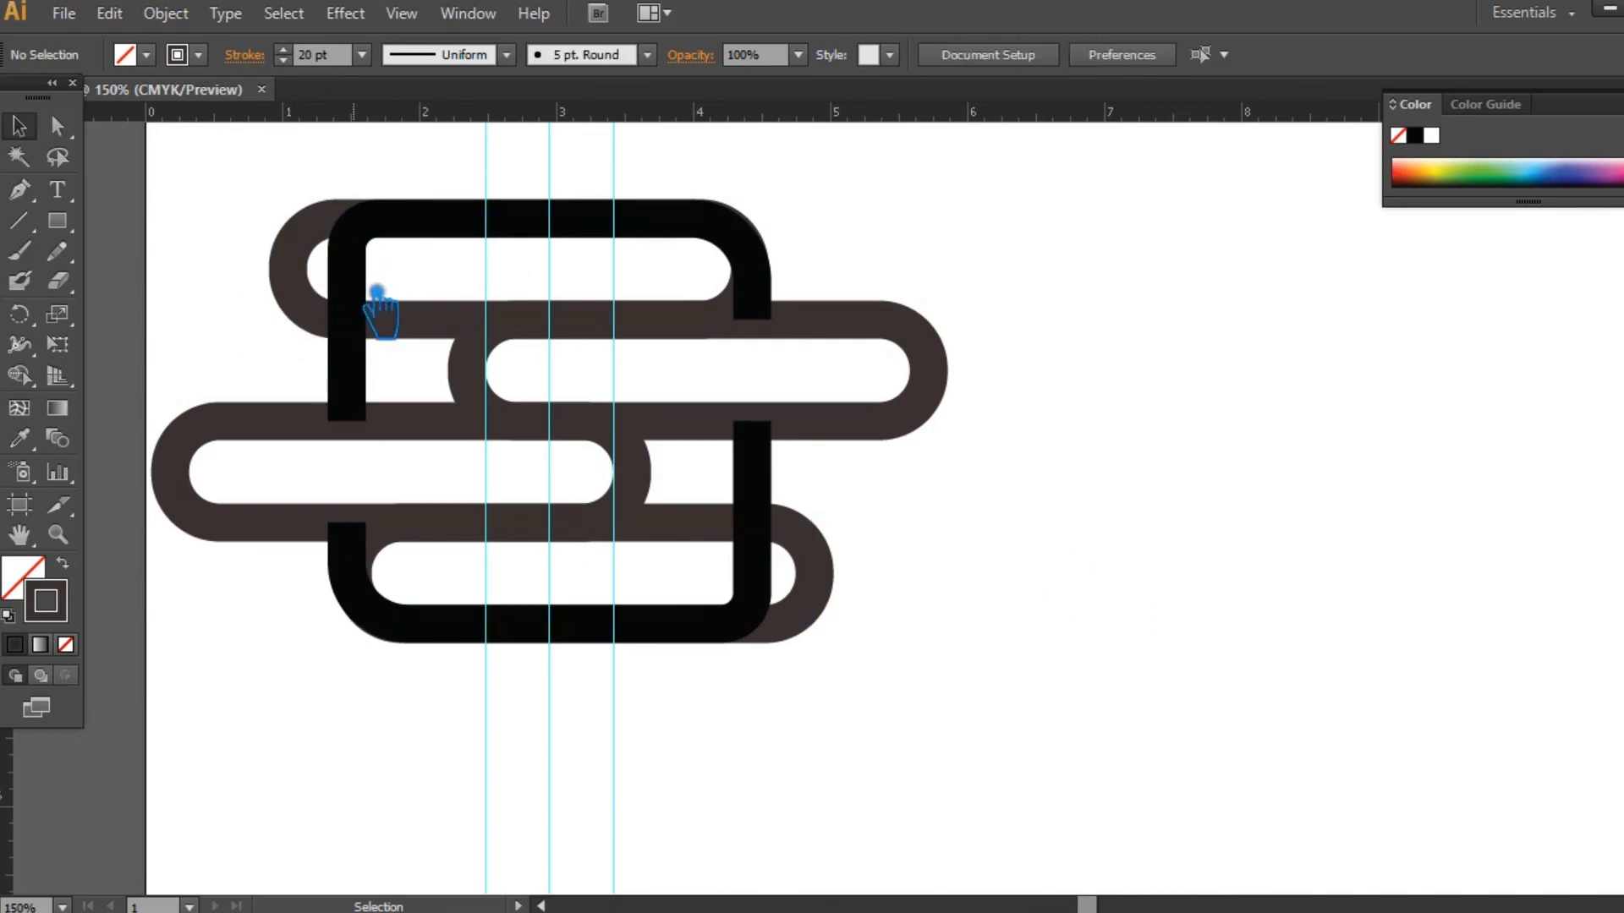
Apply the 5 pt. Round brush to both open pieces of the square with a 4 pt stroke.
{"action": "left_click", "coordinate": [360, 397]}
{"action": "left_click", "coordinate": [711, 633], "text": "shift"}
{"action": "left_click", "coordinate": [647, 54]}
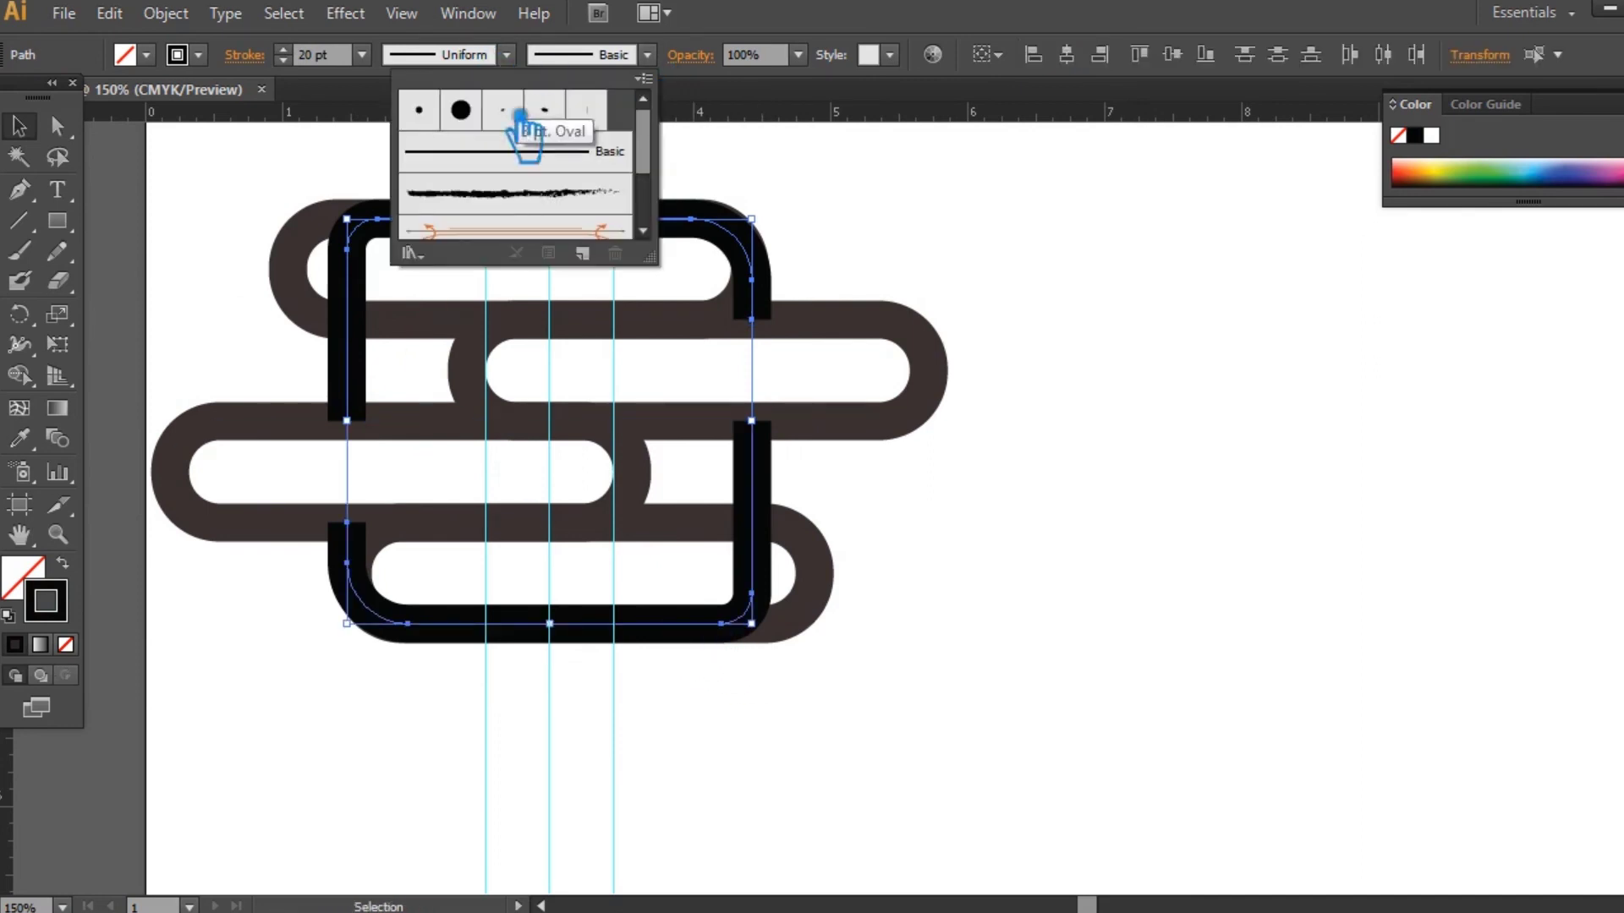
{"action": "left_click", "coordinate": [461, 110]}
{"action": "scroll", "coordinate": [306, 56], "scroll_direction": "up", "scroll_amount": 3}
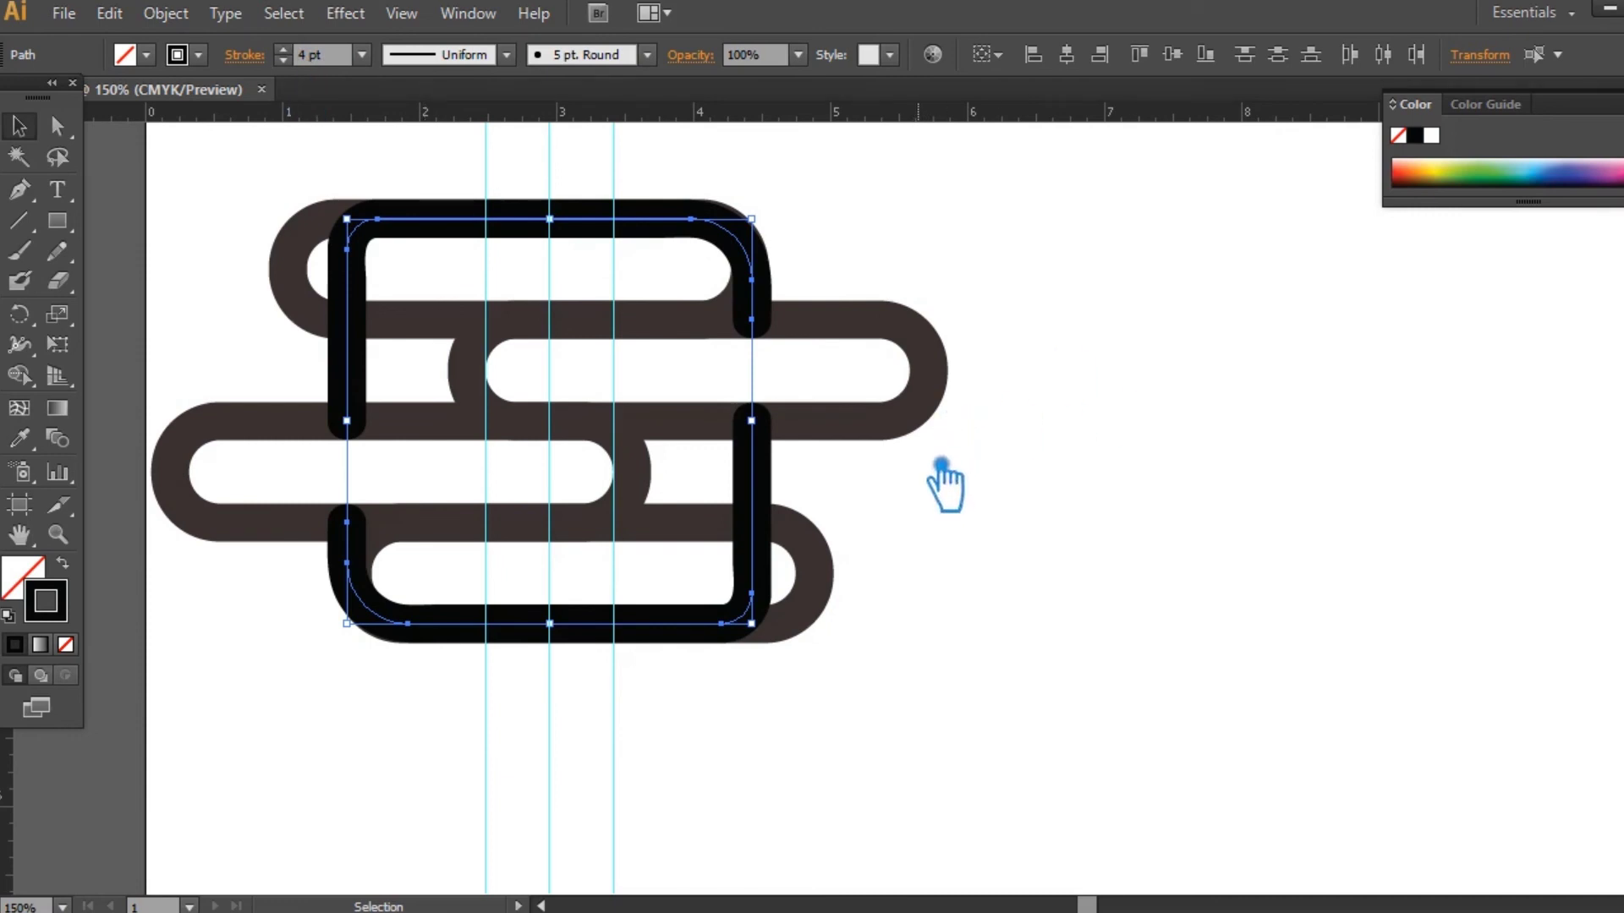
{"action": "left_click", "coordinate": [1006, 507]}
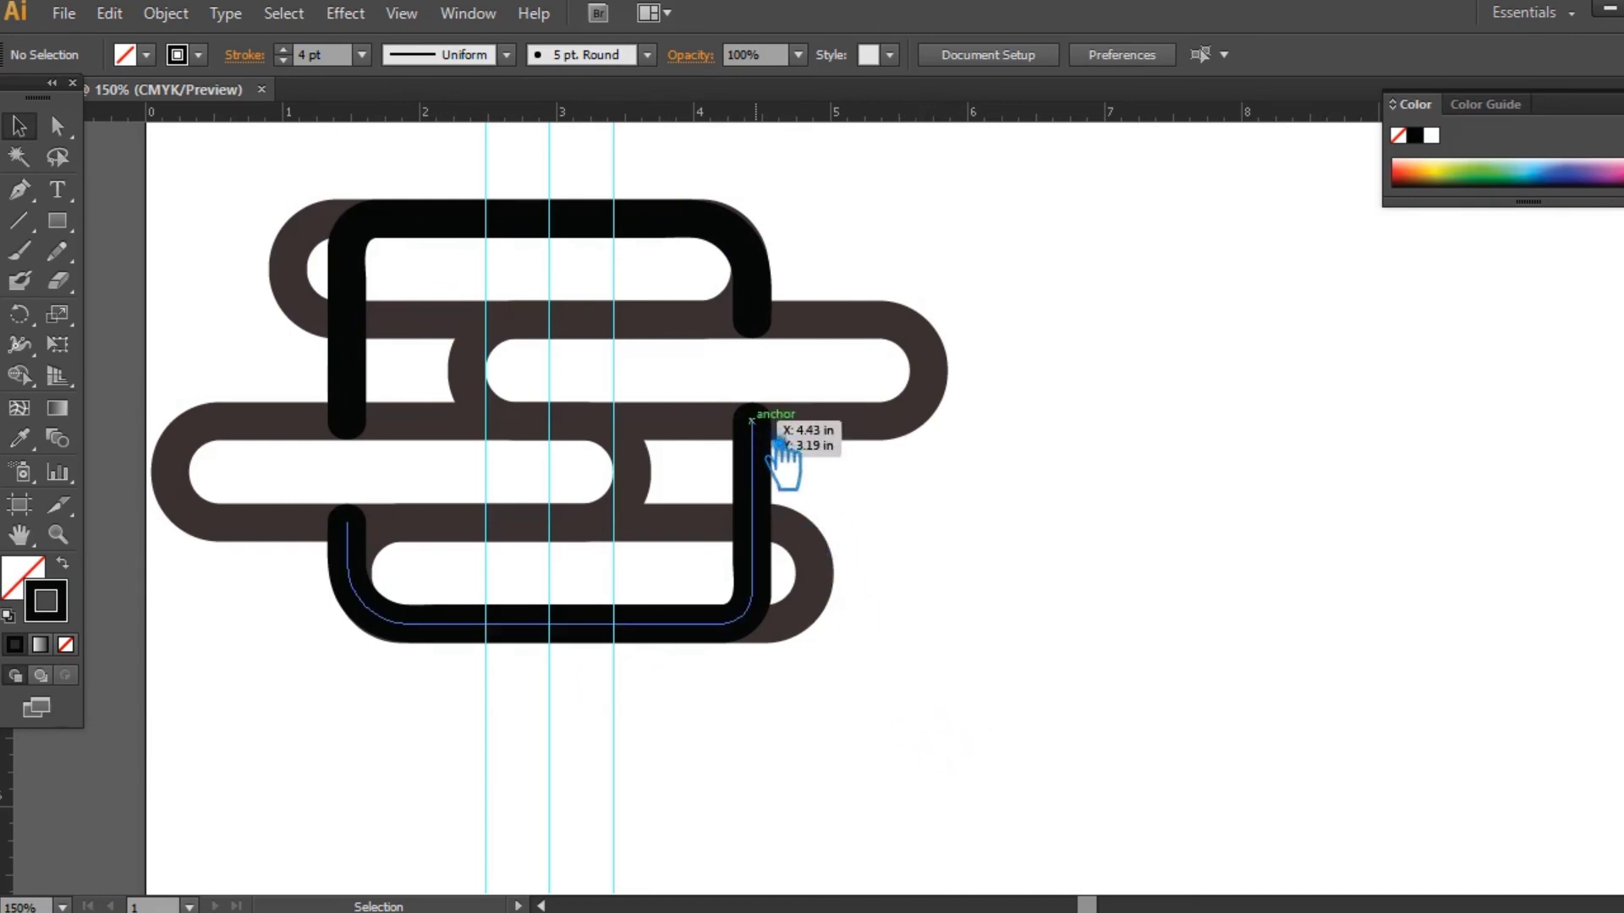
Shorten the open ends beside the middle pills and expand the appearance of the brushed square pieces.
{"action": "key", "text": "a"}
{"action": "left_click", "coordinate": [752, 423]}
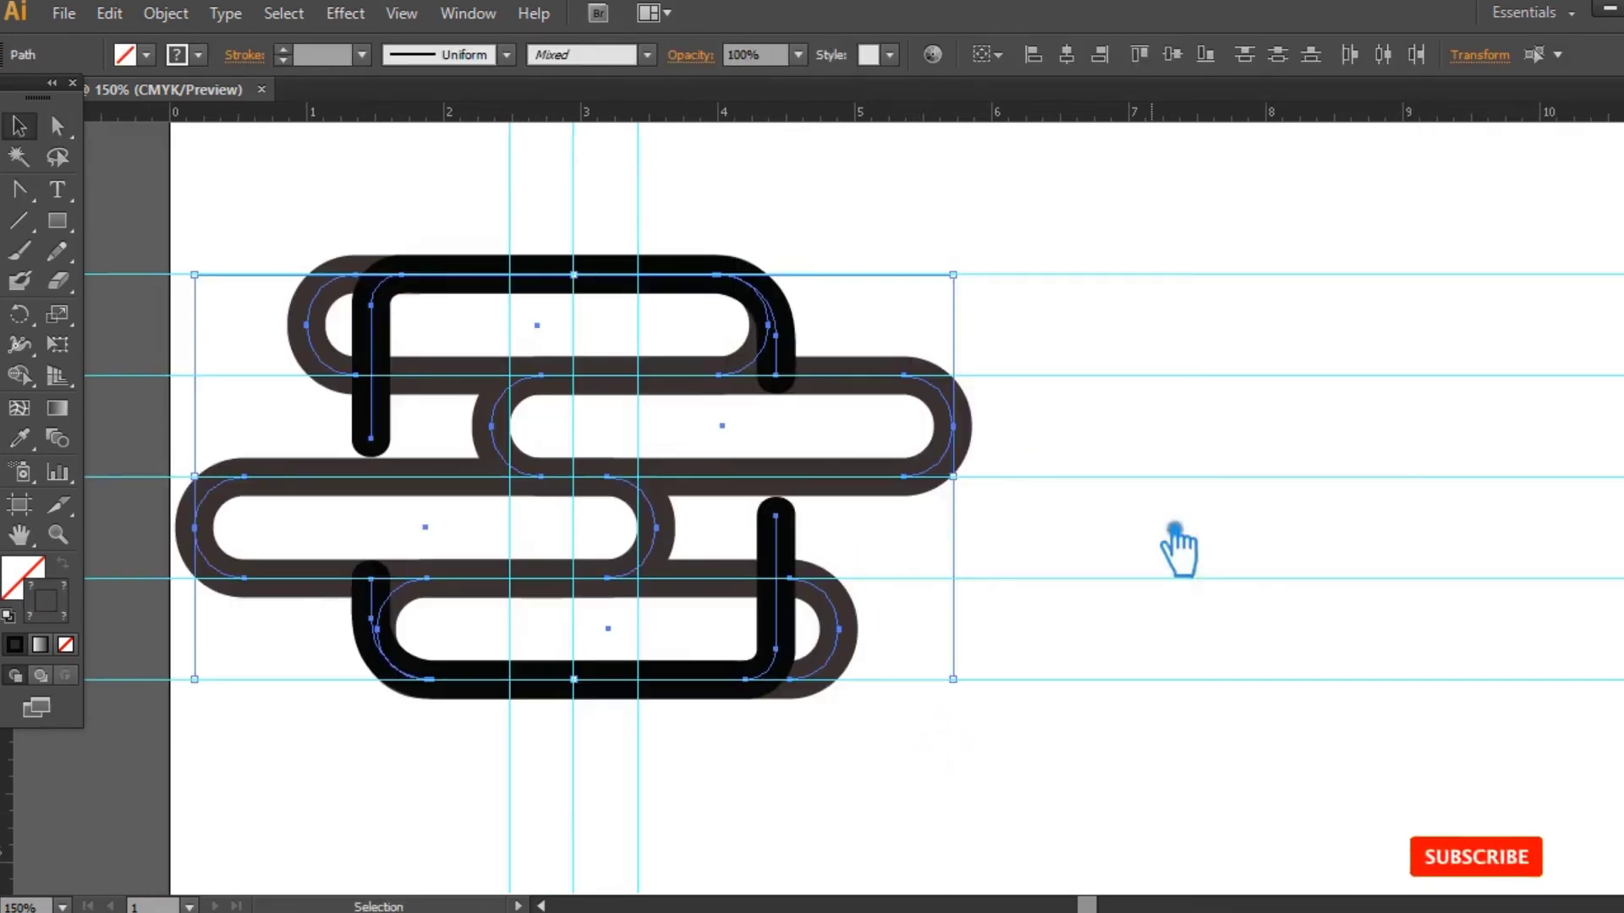
{"action": "left_click", "coordinate": [166, 12]}
{"action": "left_click", "coordinate": [299, 320]}
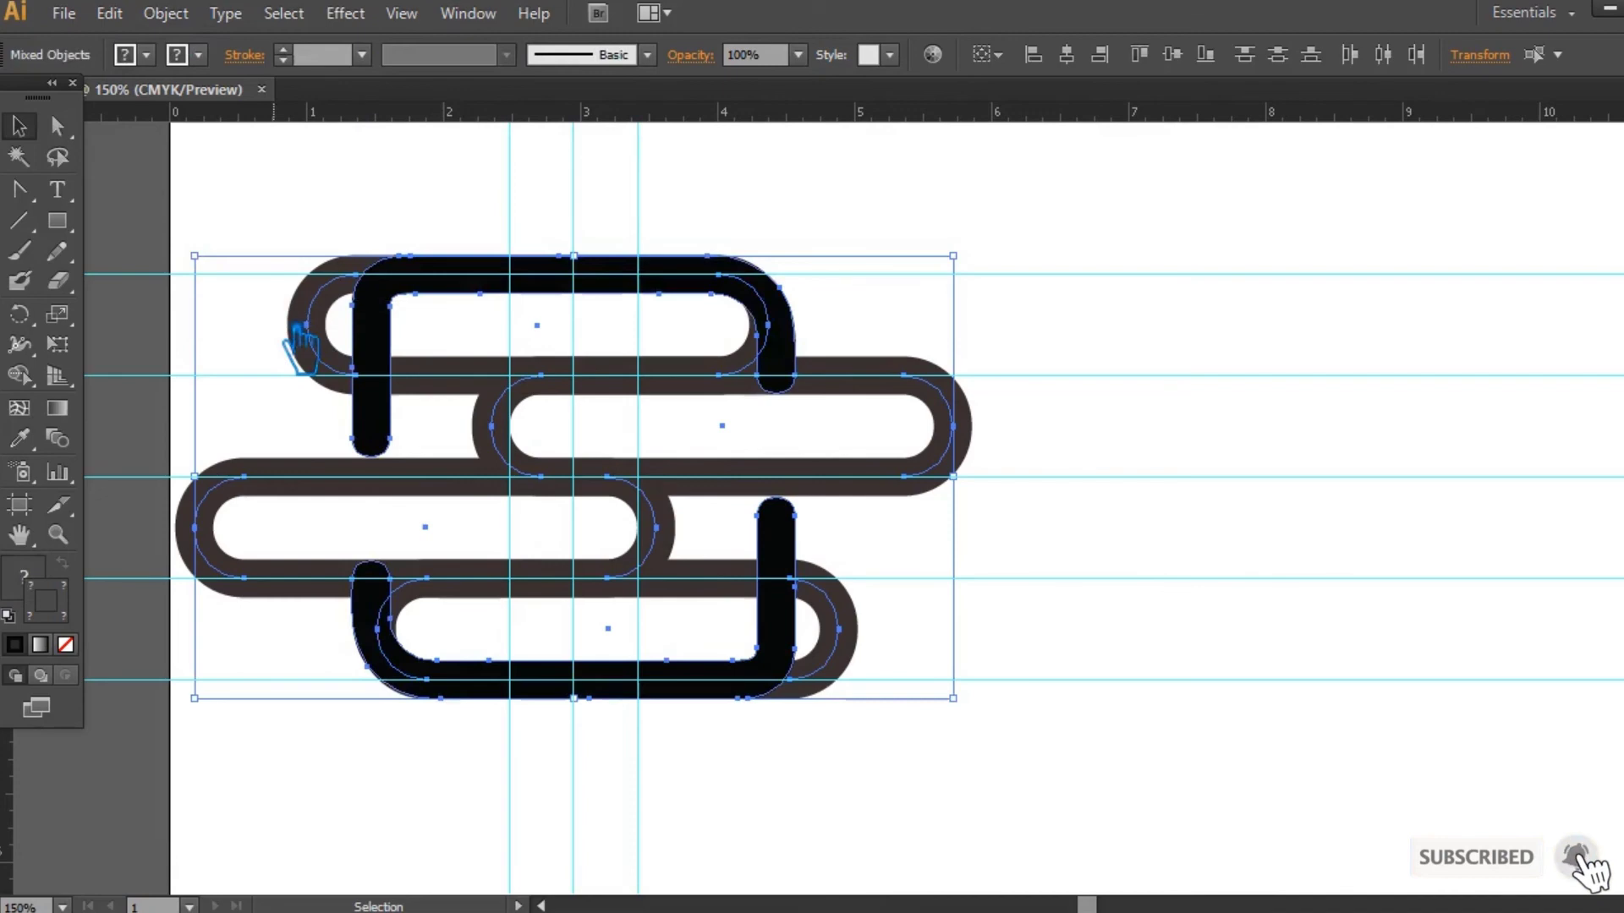
{"action": "left_click", "coordinate": [1120, 409]}
Expand the four pill strokes into filled shapes and hide the guides.
{"action": "left_click_drag", "start_coordinate": [561, 330], "coordinate": [698, 608]}
{"action": "left_click", "coordinate": [170, 14]}
{"action": "left_click", "coordinate": [232, 287]}
{"action": "left_click", "coordinate": [1221, 531]}
{"action": "left_click", "coordinate": [1211, 557]}
{"action": "key", "text": "ctrl+semicolon"}
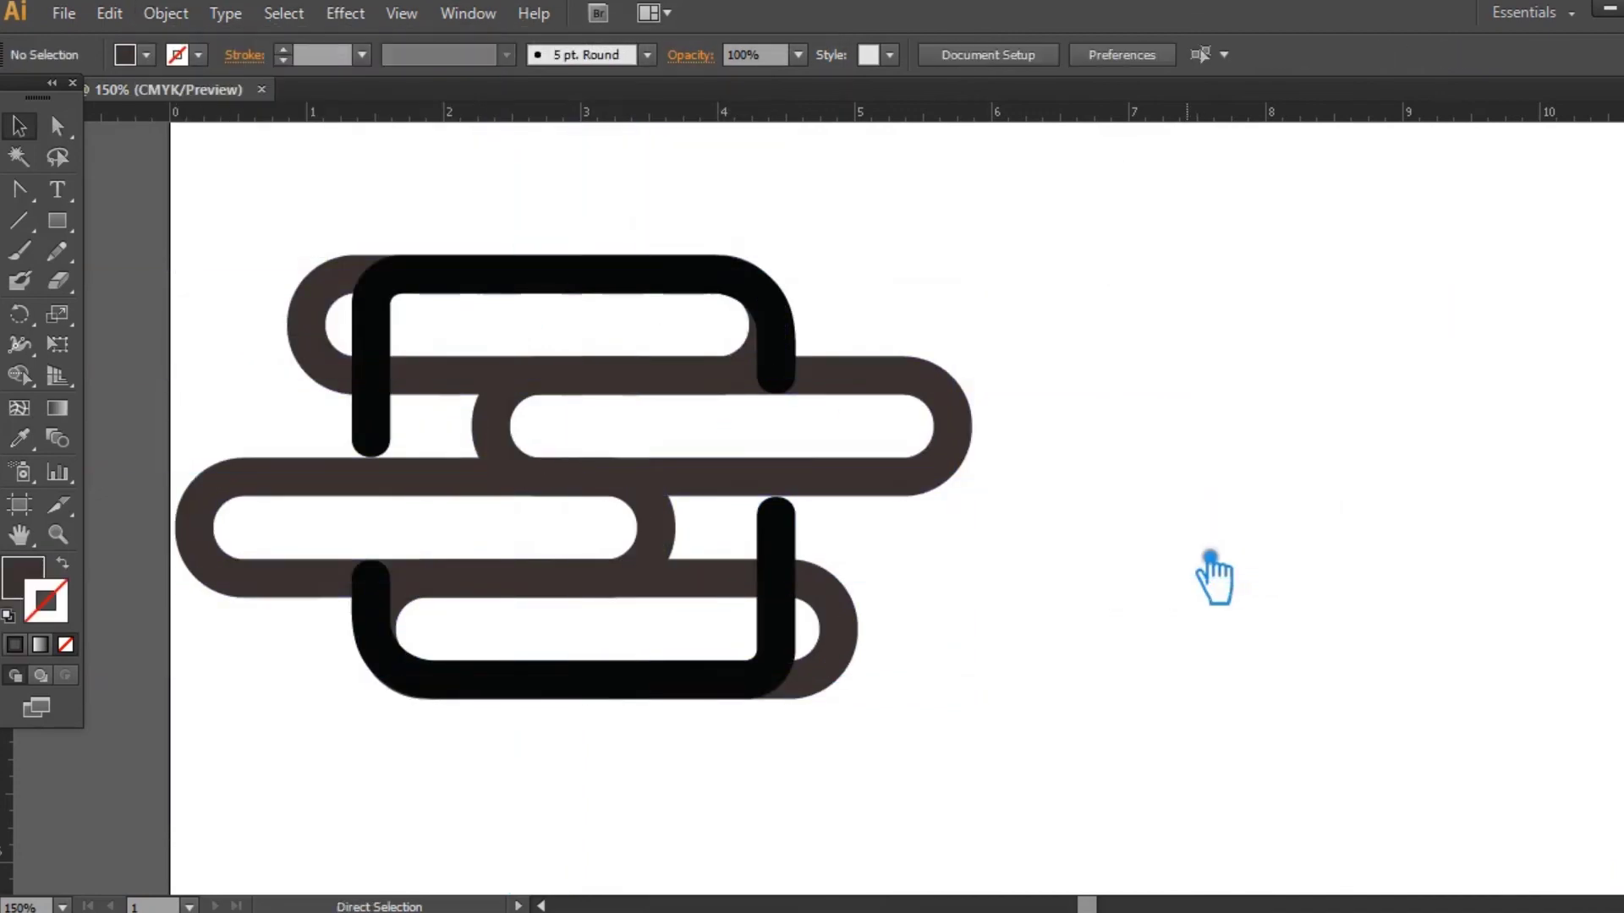
Divide all the overlapping artwork with Pathfinder and ungroup the resulting pieces.
{"action": "left_click_drag", "start_coordinate": [1019, 854], "coordinate": [309, 241]}
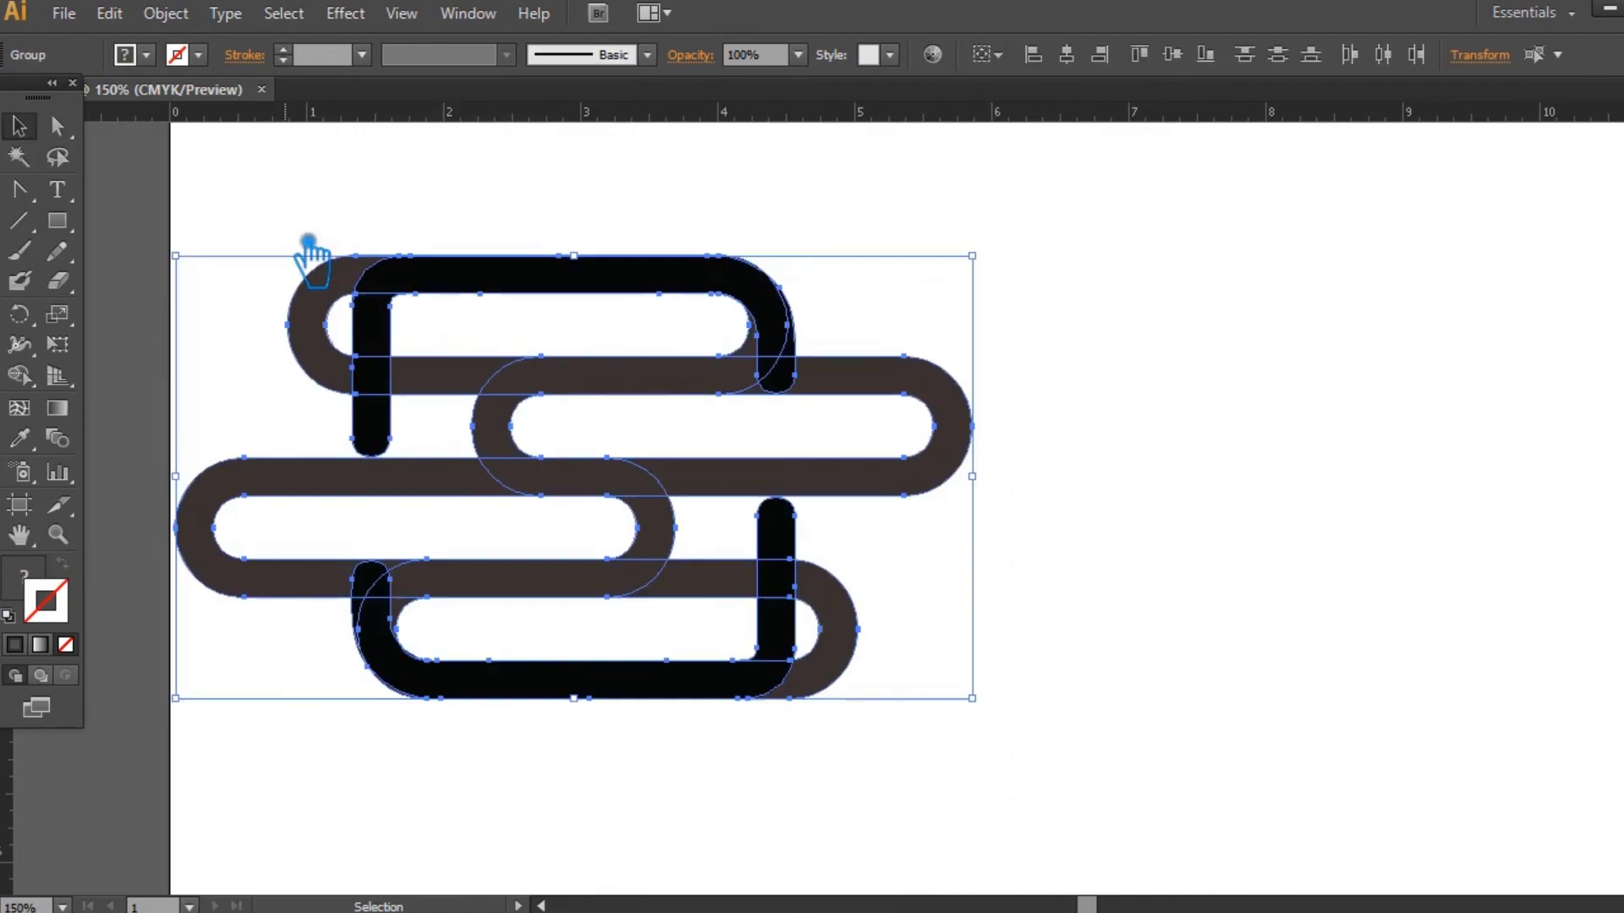
{"action": "key", "text": "ctrl+shift+F9"}
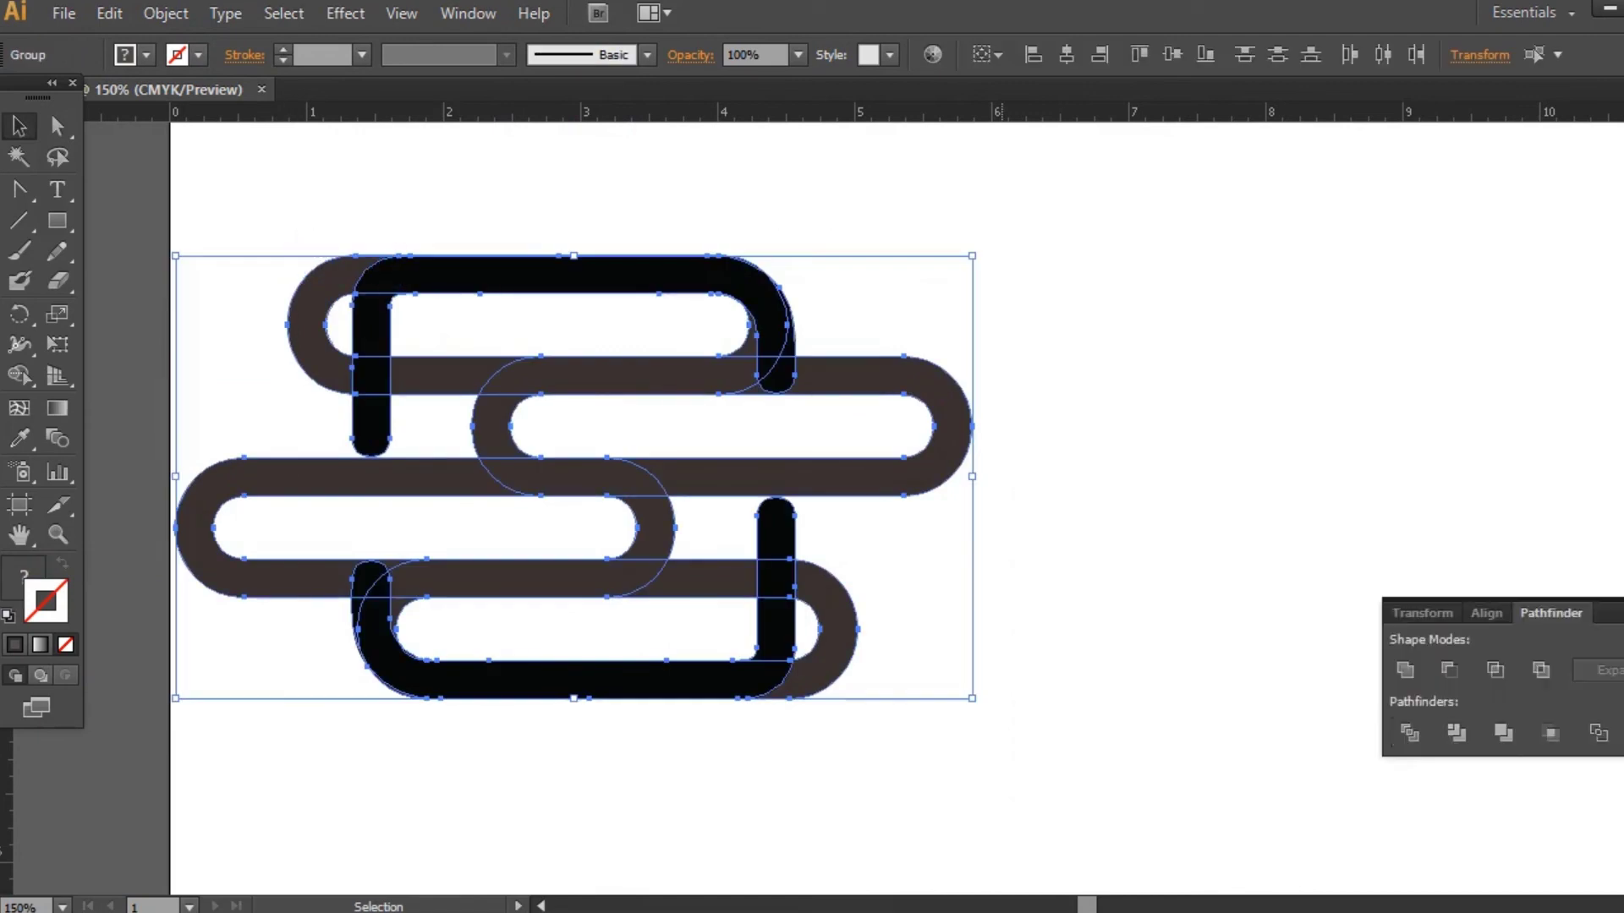
{"action": "left_click", "coordinate": [1420, 742]}
{"action": "key", "text": "ctrl+shift+F9"}
{"action": "left_click", "coordinate": [1012, 423]}
{"action": "right_click", "coordinate": [610, 378]}
{"action": "left_click", "coordinate": [710, 526]}
{"action": "left_click", "coordinate": [991, 402]}
Delete the second pill's right portion and the leftover square end pieces below the upper-right corner.
{"action": "left_click", "coordinate": [957, 414]}
{"action": "key", "text": "Delete"}
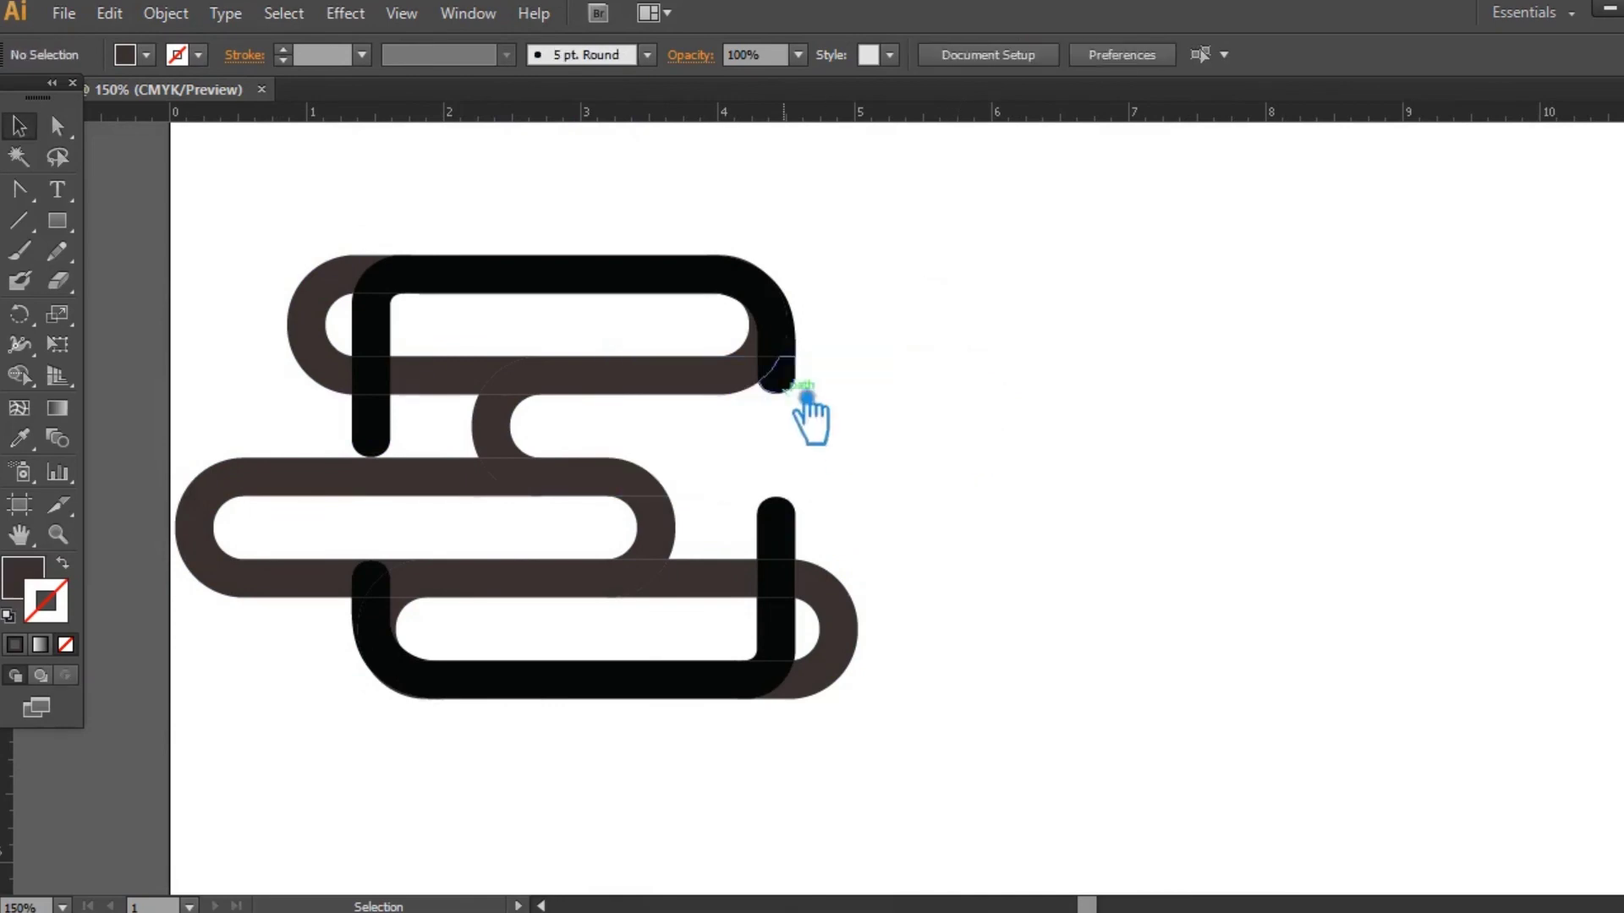
{"action": "left_click", "coordinate": [784, 383]}
{"action": "key", "text": "Delete"}
{"action": "left_click_drag", "start_coordinate": [936, 465], "coordinate": [875, 423]}
{"action": "key", "text": "Delete"}
{"action": "left_click", "coordinate": [793, 354]}
{"action": "key", "text": "Delete"}
Delete the third pill's left portion and the excess square pieces outside the lower-left curve.
{"action": "left_click", "coordinate": [254, 583]}
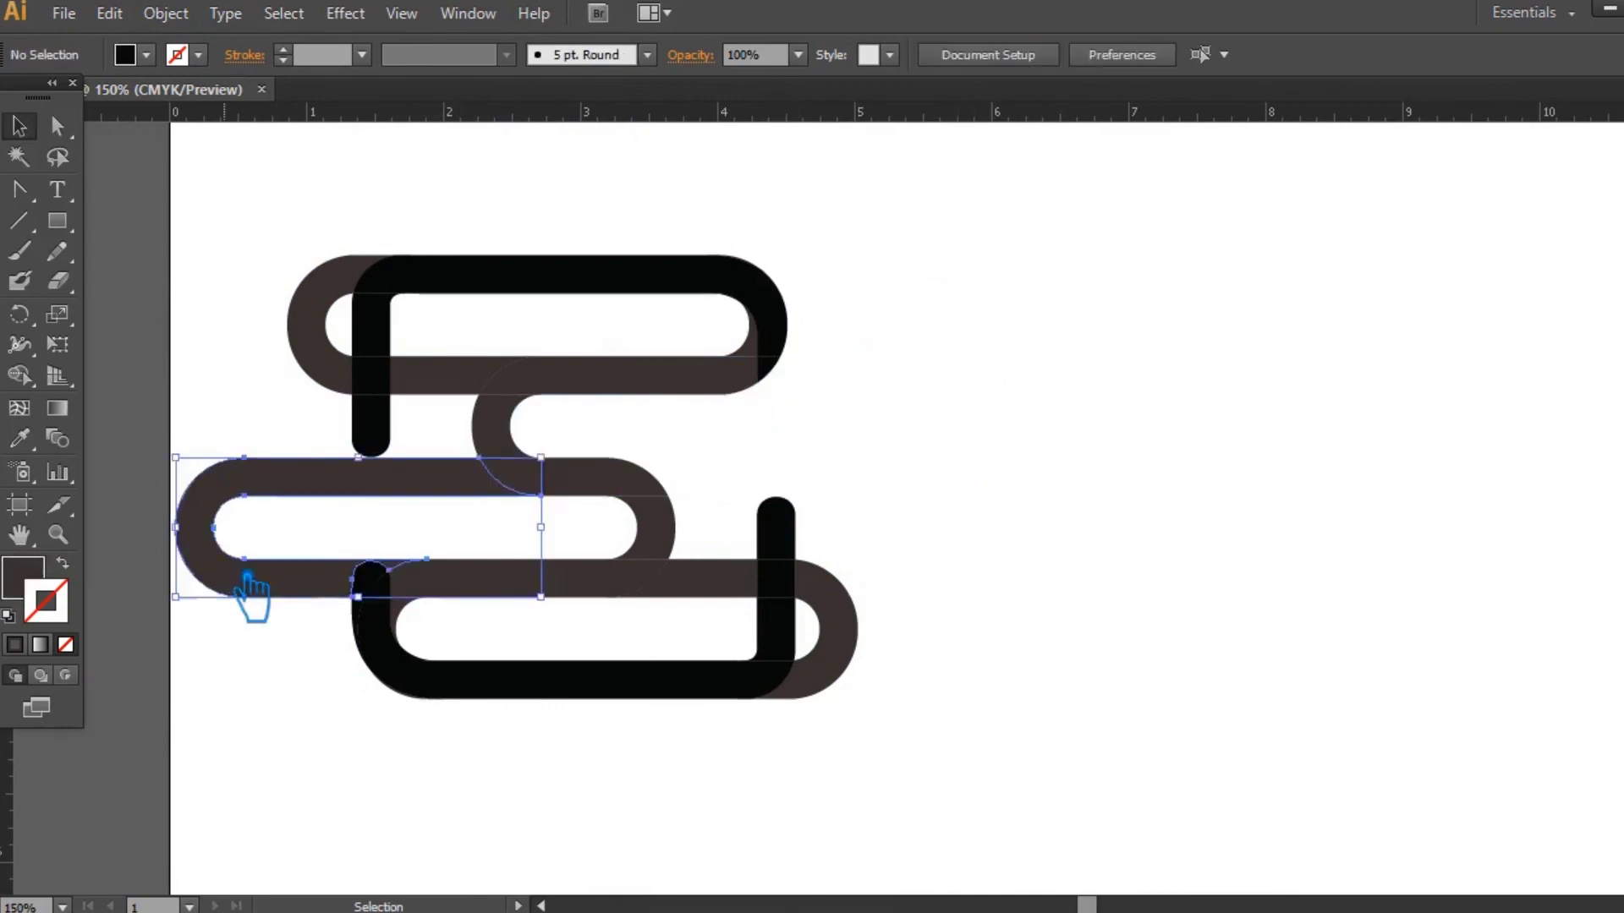
{"action": "key", "text": "Delete"}
{"action": "left_click", "coordinate": [364, 583]}
{"action": "key", "text": "Delete"}
{"action": "left_click", "coordinate": [355, 613]}
{"action": "key", "text": "Delete"}
Delete the bottom pill's right end and the part of its upper edge extending beyond the S curve.
{"action": "left_click", "coordinate": [836, 624]}
{"action": "key", "text": "Delete"}
{"action": "left_click", "coordinate": [820, 624]}
{"action": "key", "text": "Delete"}
{"action": "left_click", "coordinate": [704, 580]}
{"action": "key", "text": "Delete"}
{"action": "key", "text": "Delete"}
Delete the top pill's left end and the part of its lower edge extending left of the S curve.
{"action": "left_click", "coordinate": [430, 386]}
{"action": "key", "text": "Delete"}
{"action": "left_click", "coordinate": [438, 355]}
{"action": "key", "text": "Delete"}
{"action": "left_click", "coordinate": [311, 340]}
{"action": "key", "text": "Delete"}
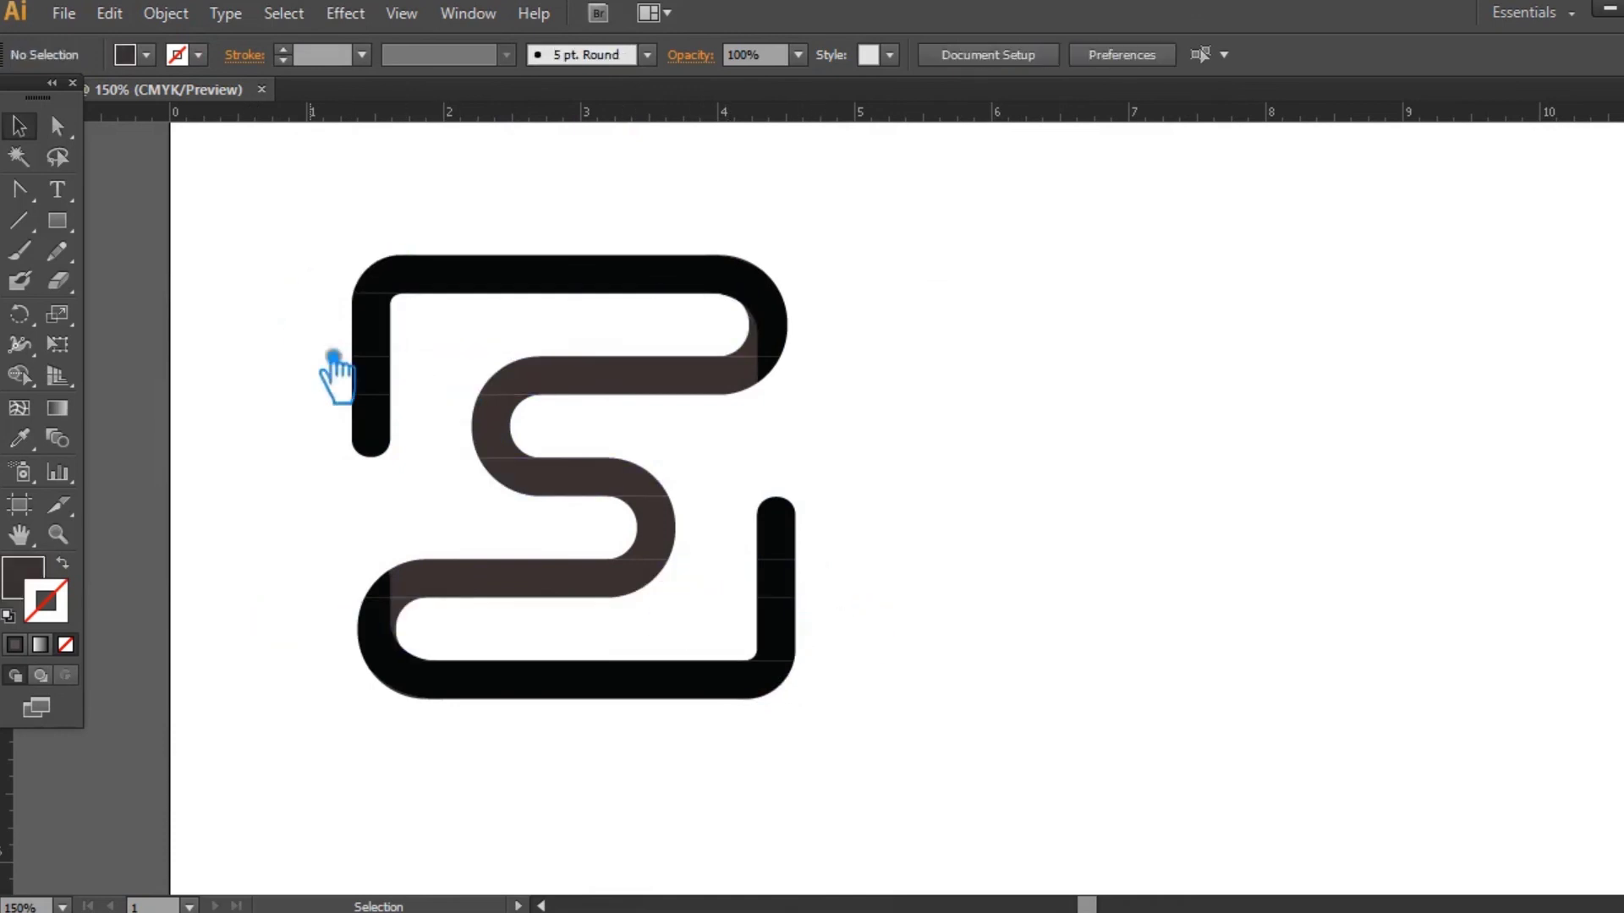
{"action": "left_click", "coordinate": [324, 332]}
{"action": "key", "text": "Delete"}
Select all the dark brown pieces of the S curve, including both corner slivers, and unite them.
{"action": "left_click_drag", "start_coordinate": [958, 765], "coordinate": [288, 224]}
{"action": "left_click", "coordinate": [921, 400]}
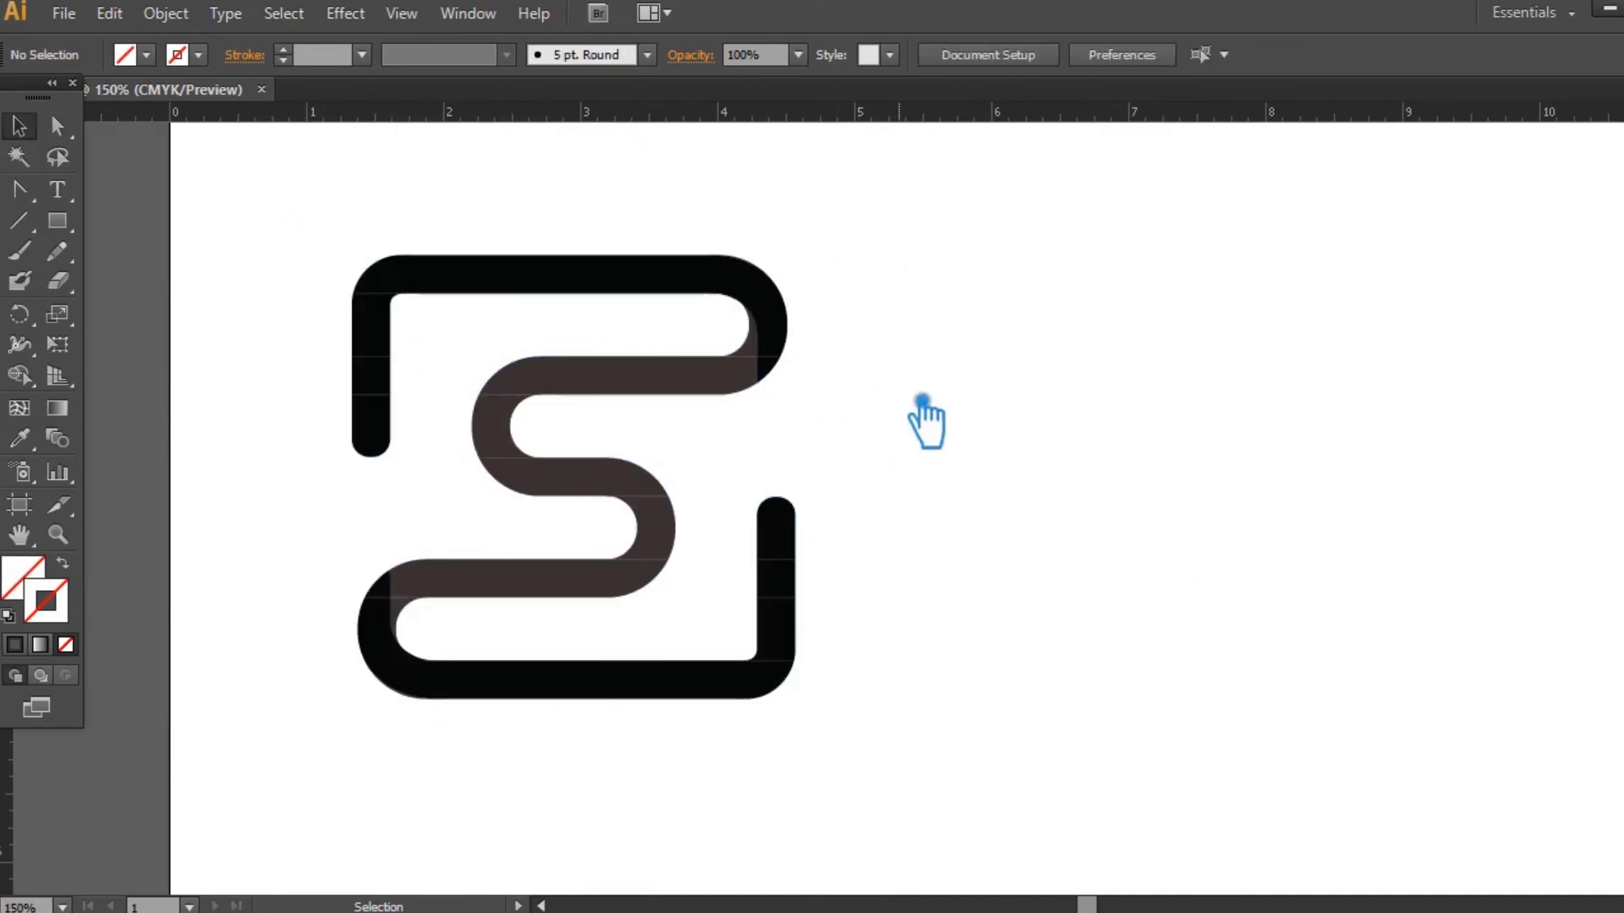
{"action": "left_click_drag", "start_coordinate": [508, 642], "coordinate": [394, 481]}
{"action": "left_click", "coordinate": [910, 591]}
{"action": "left_click_drag", "start_coordinate": [703, 629], "coordinate": [496, 352]}
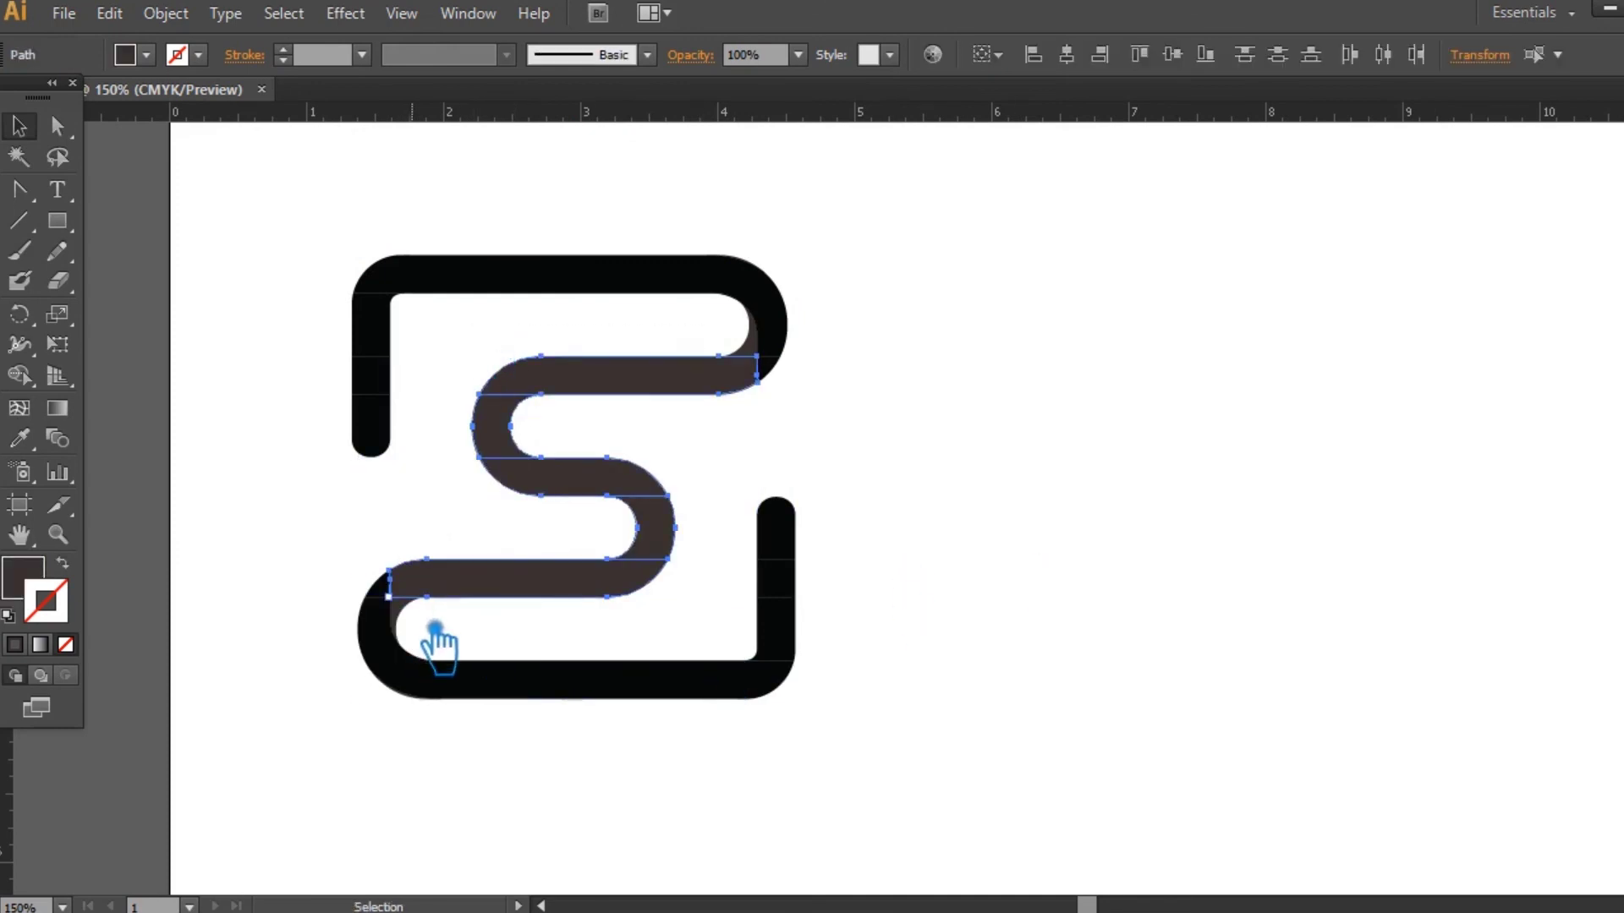
{"action": "left_click", "coordinate": [402, 608], "text": "shift"}
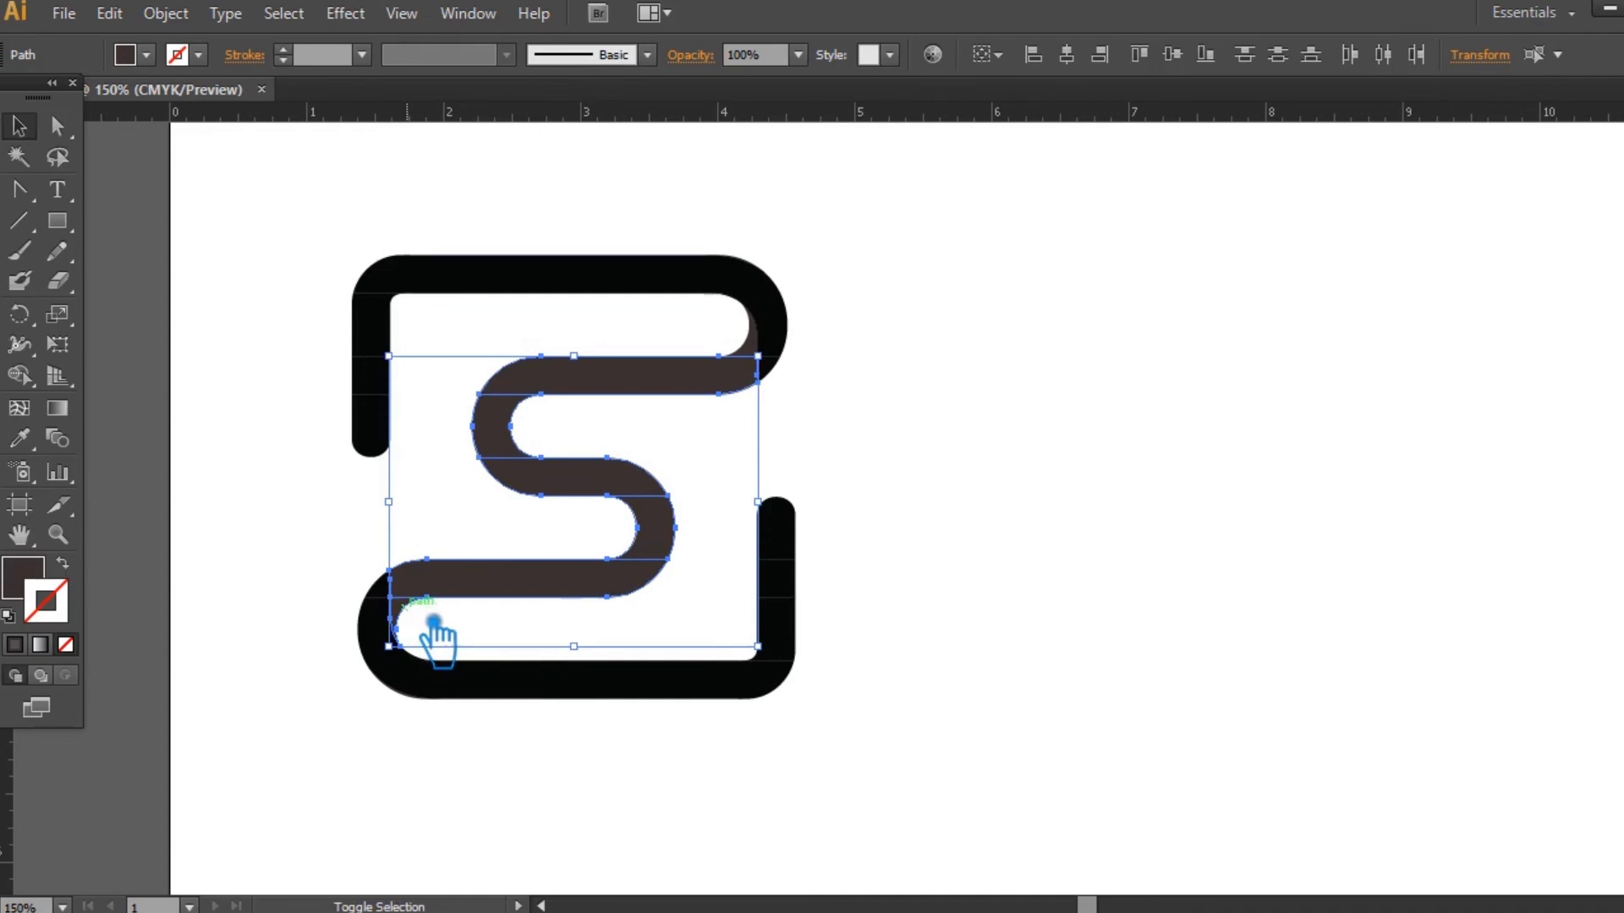
{"action": "left_click", "coordinate": [754, 349], "text": "shift"}
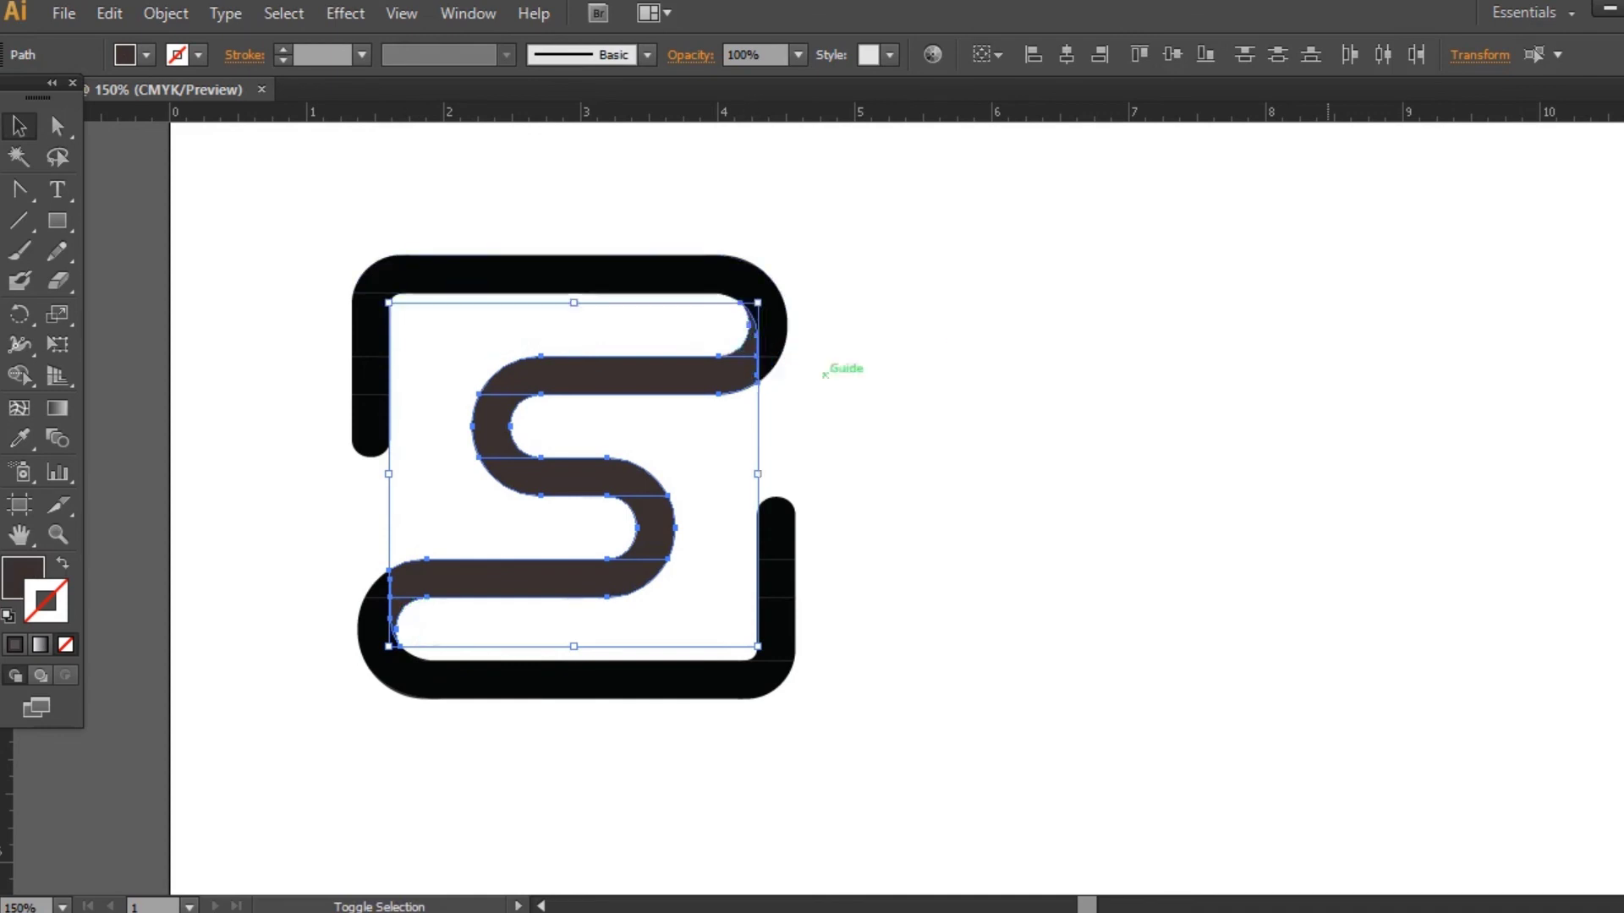
{"action": "key", "text": "ctrl+shift+F9"}
{"action": "left_click", "coordinate": [1407, 671]}
{"action": "left_click", "coordinate": [1370, 526]}
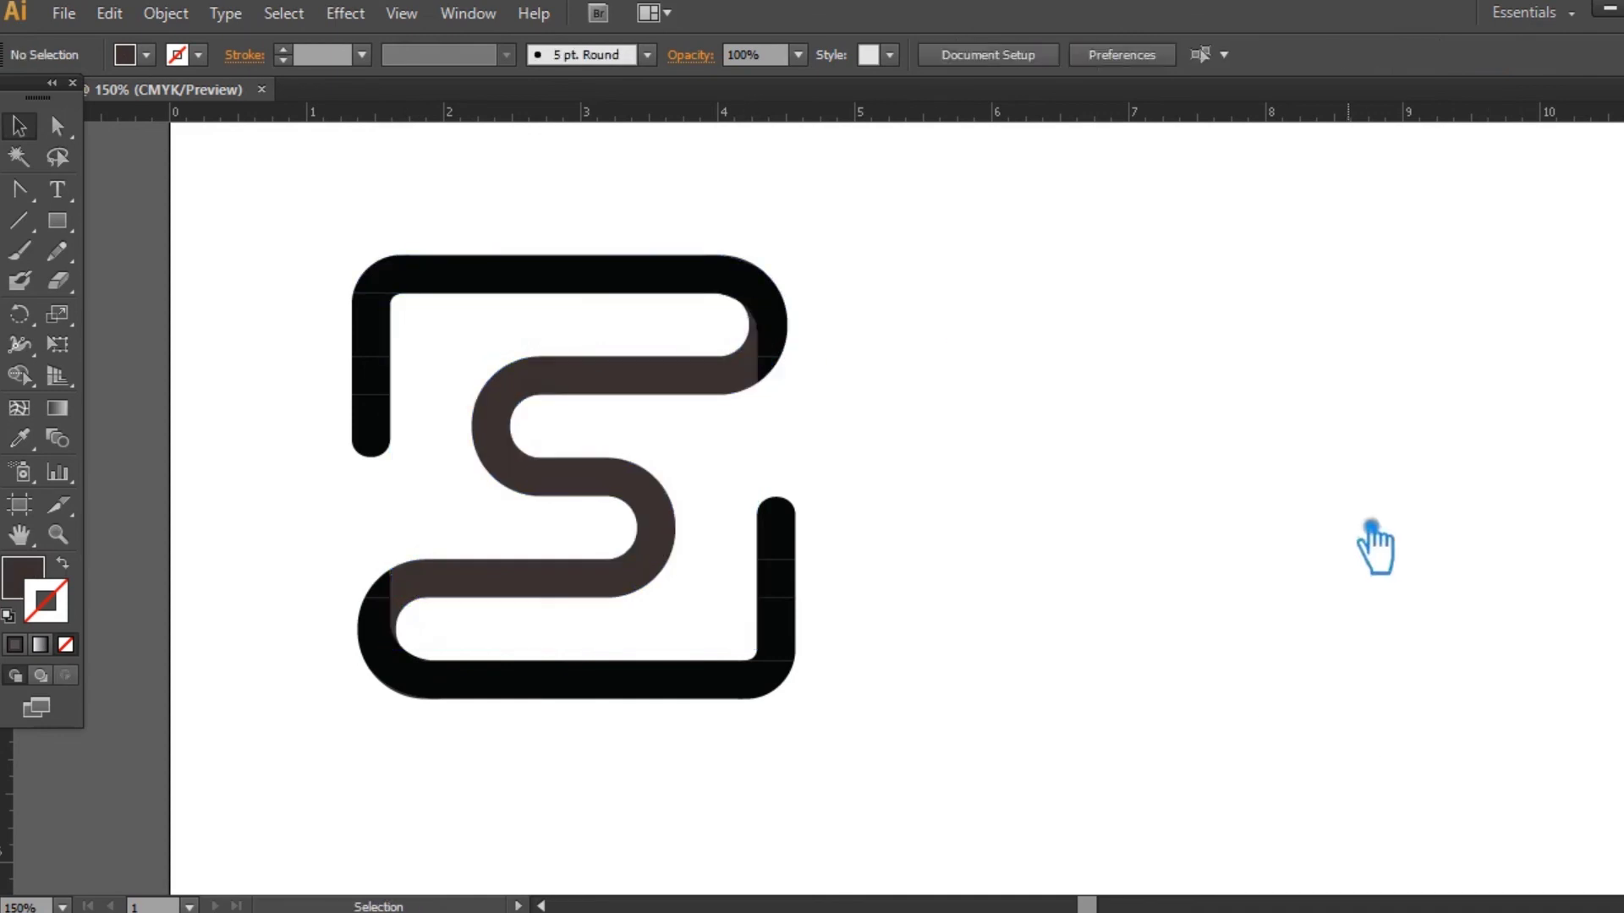
Select all the black pieces of the outer frame and unite them with Pathfinder.
{"action": "left_click_drag", "start_coordinate": [1039, 797], "coordinate": [373, 253]}
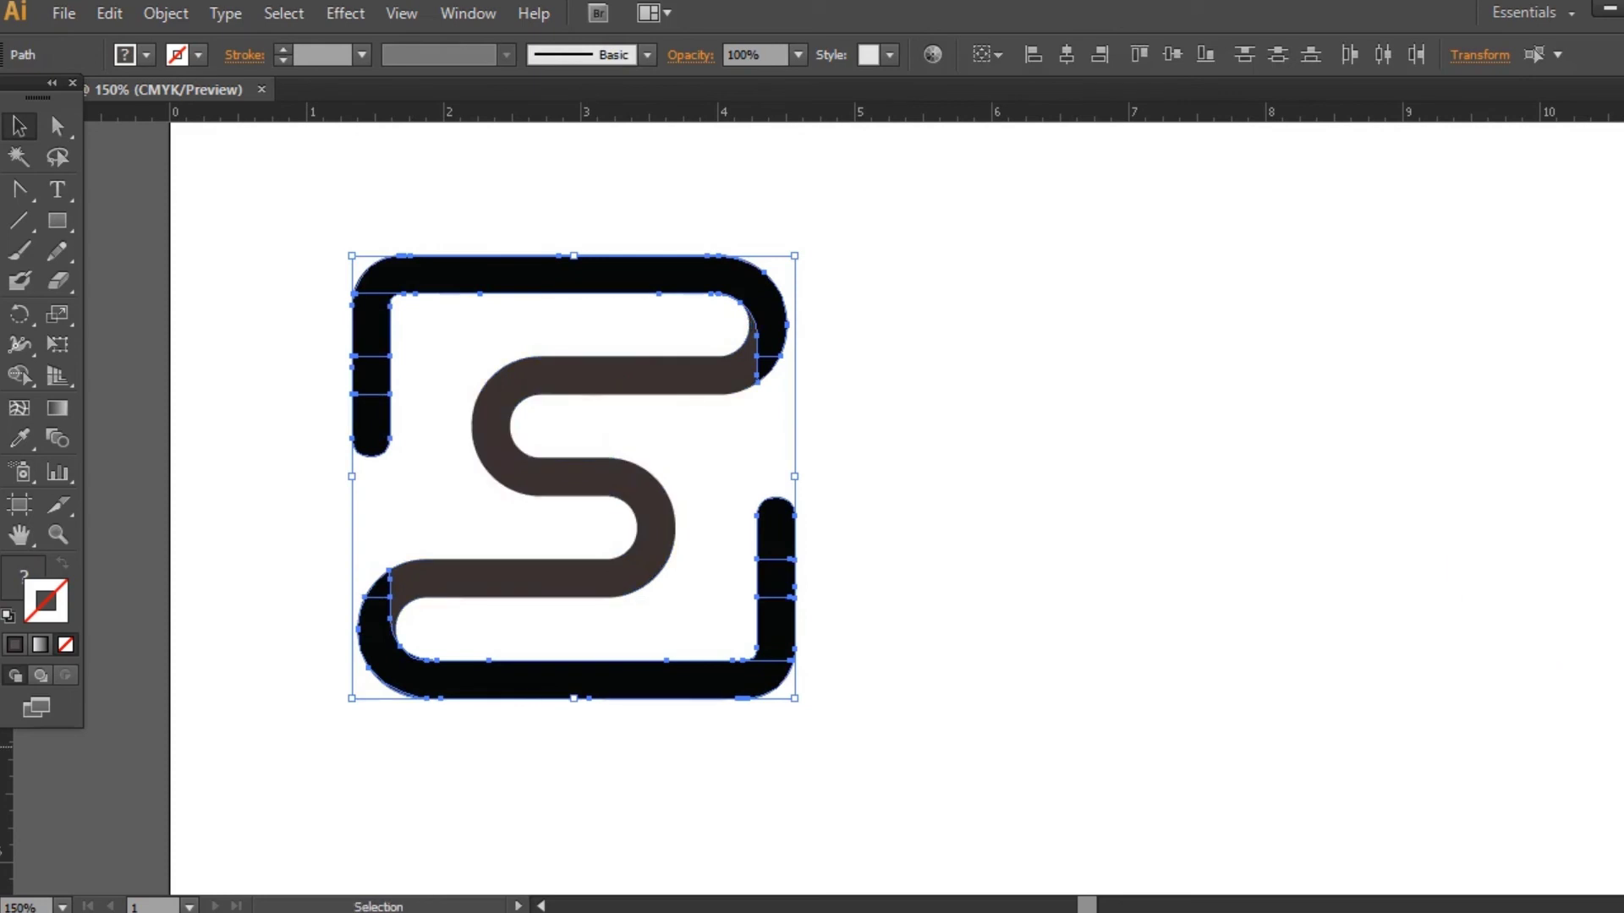
{"action": "key", "text": "ctrl+shift+F9"}
{"action": "left_click", "coordinate": [1406, 670]}
{"action": "left_click", "coordinate": [1368, 618]}
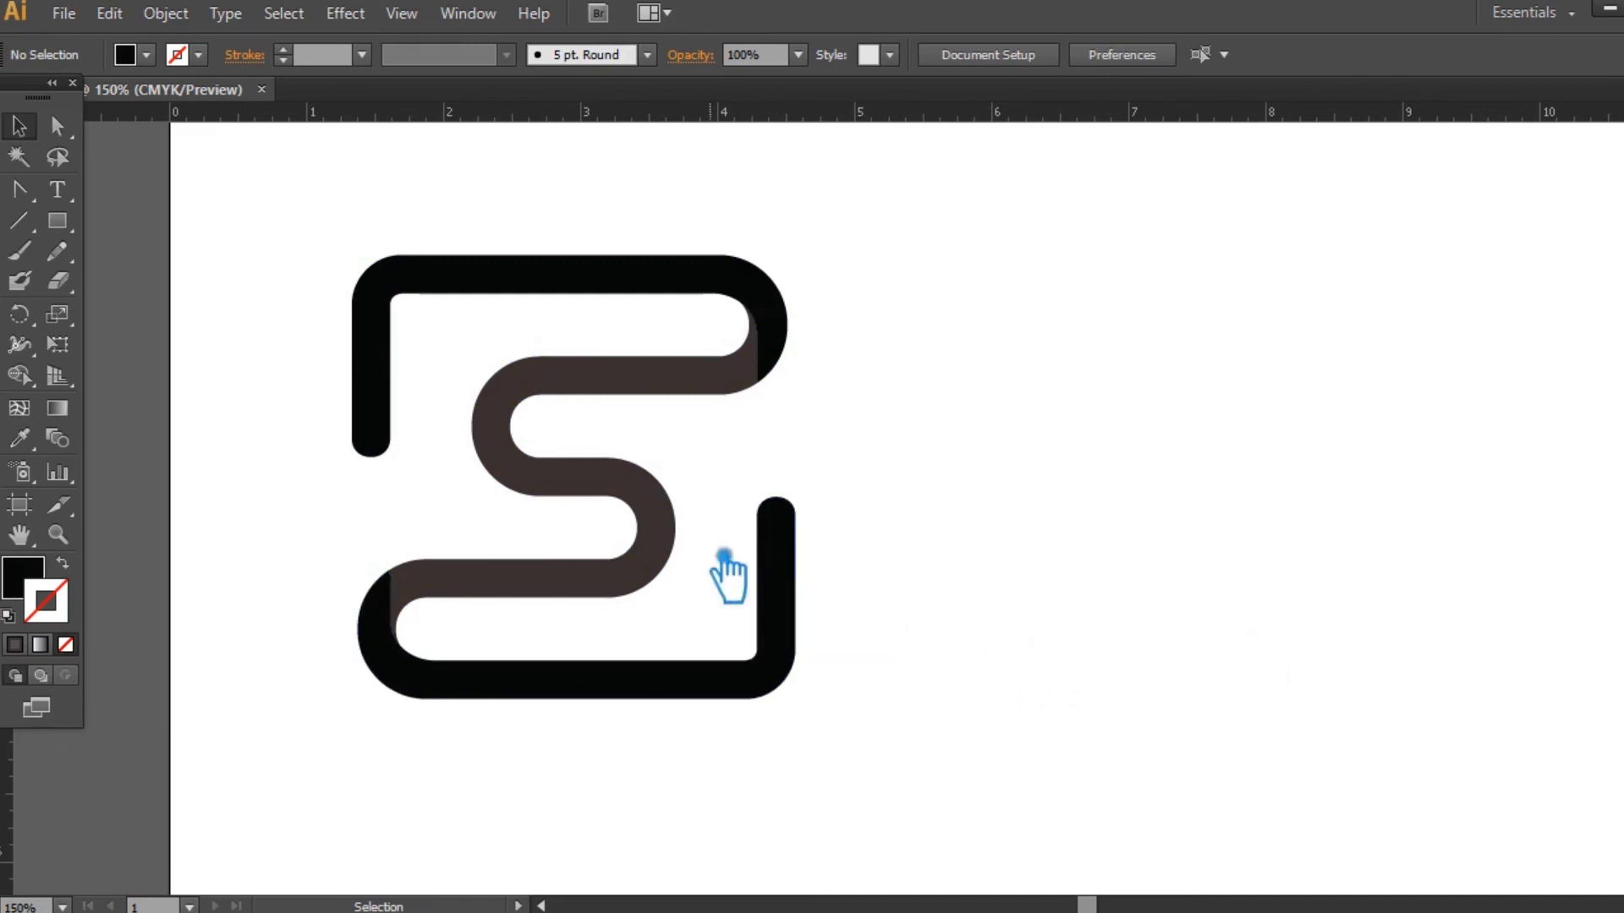
{"action": "left_click", "coordinate": [676, 545]}
{"action": "left_click", "coordinate": [22, 575]}
{"action": "left_click", "coordinate": [1128, 406]}
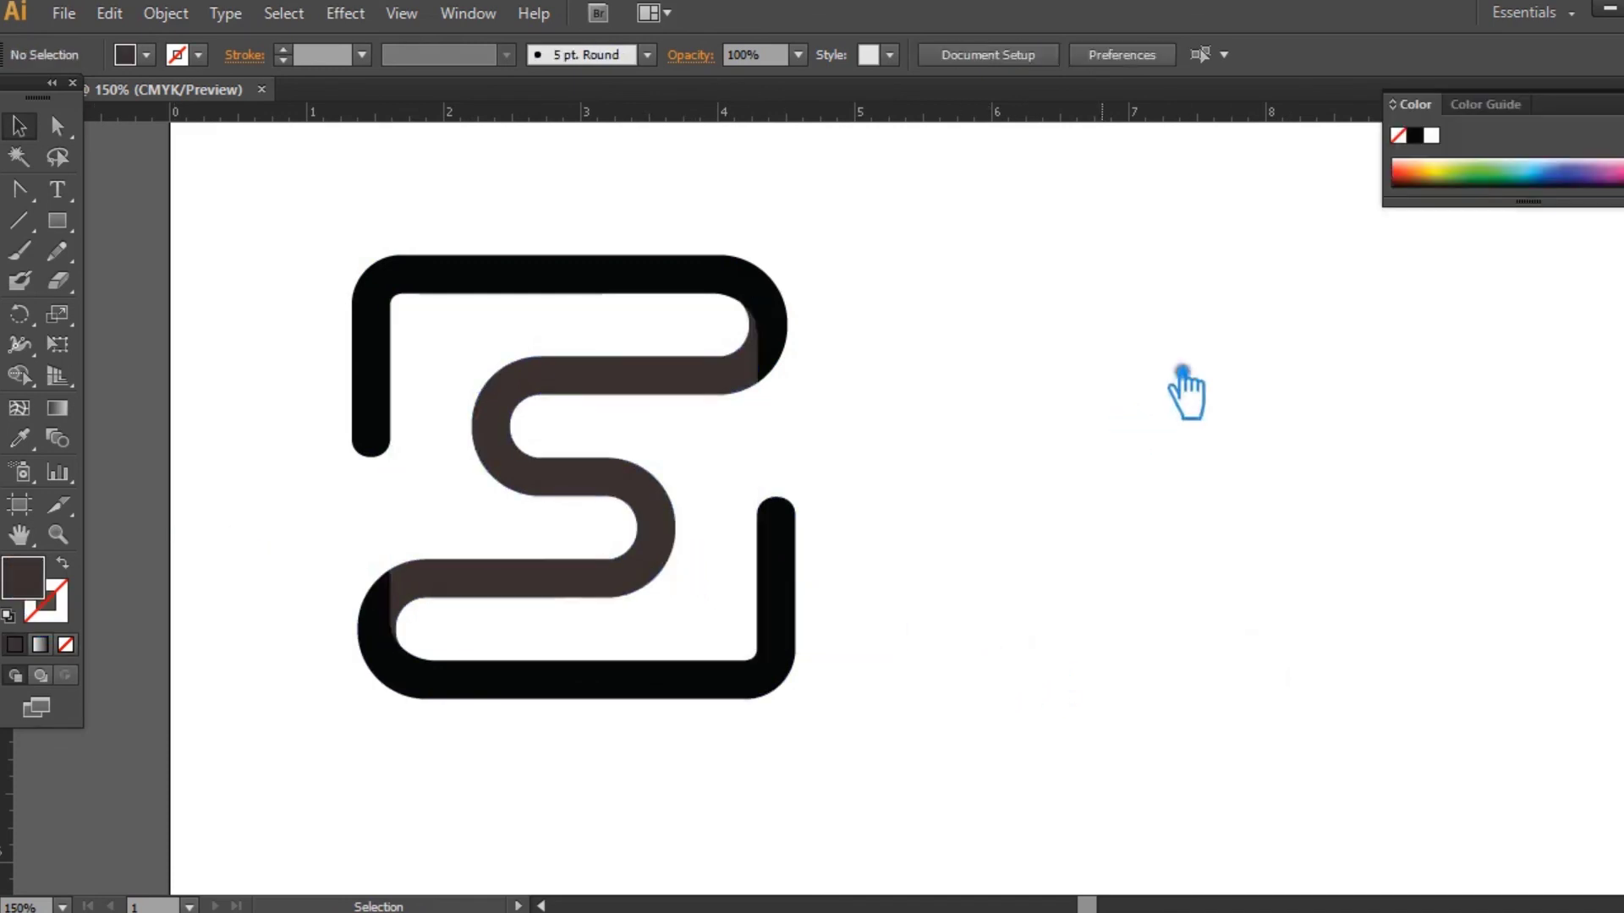
Change the outer frame's fill from black to medium brown.
{"action": "left_click_drag", "start_coordinate": [1008, 523], "coordinate": [979, 505]}
{"action": "left_click_drag", "start_coordinate": [859, 769], "coordinate": [256, 185]}
{"action": "left_click", "coordinate": [508, 214]}
{"action": "left_click", "coordinate": [513, 251]}
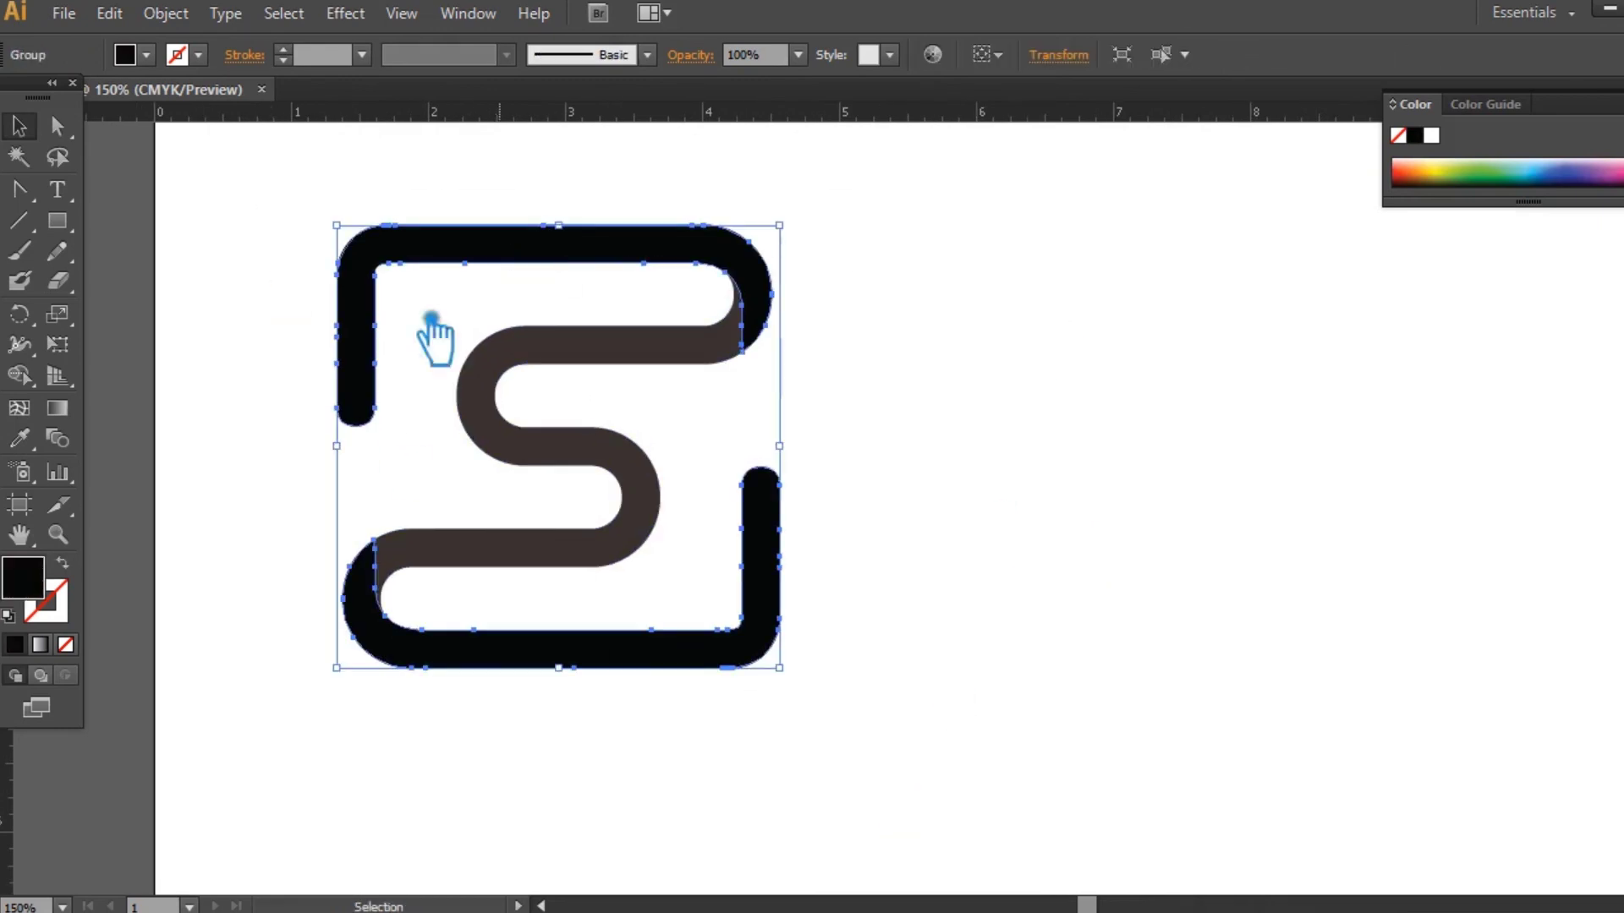
{"action": "double_click", "coordinate": [23, 578]}
{"action": "left_click", "coordinate": [1113, 278]}
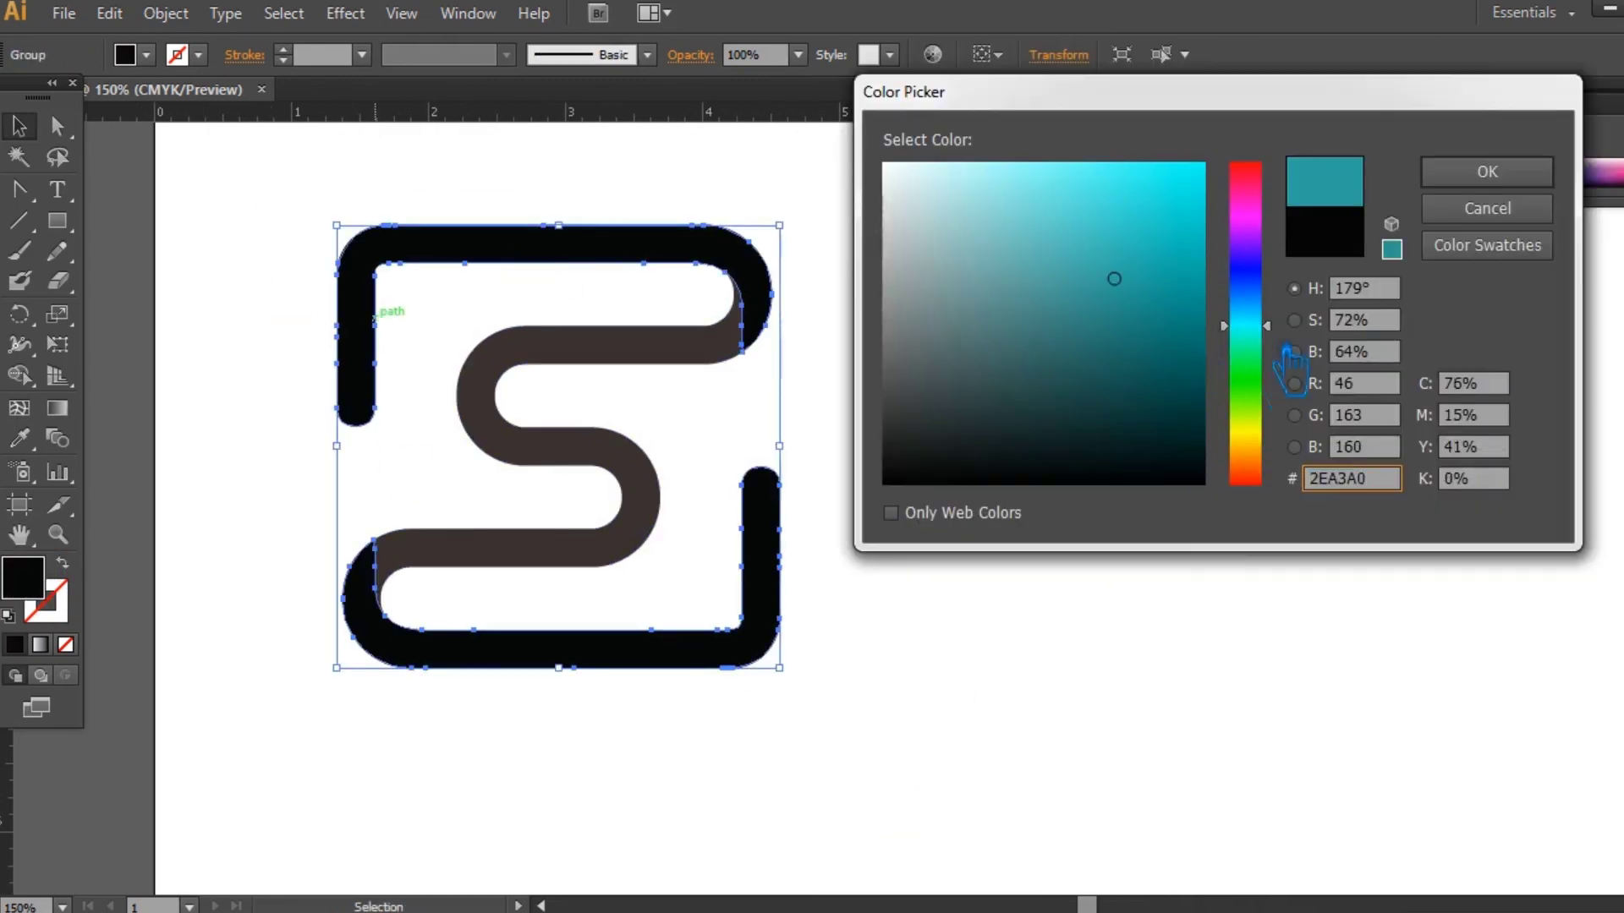
{"action": "left_click_drag", "start_coordinate": [1259, 451], "coordinate": [1265, 464]}
{"action": "left_click", "coordinate": [1027, 296]}
{"action": "mouse_move", "coordinate": [1027, 295]}
{"action": "left_mouse_down"}
{"action": "mouse_move", "coordinate": [1055, 337]}
{"action": "mouse_move", "coordinate": [1020, 249]}
{"action": "mouse_move", "coordinate": [1039, 263]}
{"action": "left_mouse_up"}
{"action": "mouse_move", "coordinate": [1269, 468]}
{"action": "left_mouse_down"}
{"action": "mouse_move", "coordinate": [1268, 446]}
{"action": "mouse_move", "coordinate": [1269, 463]}
{"action": "left_mouse_up"}
{"action": "left_click_drag", "start_coordinate": [1082, 320], "coordinate": [1093, 339]}
{"action": "left_click", "coordinate": [1487, 171]}
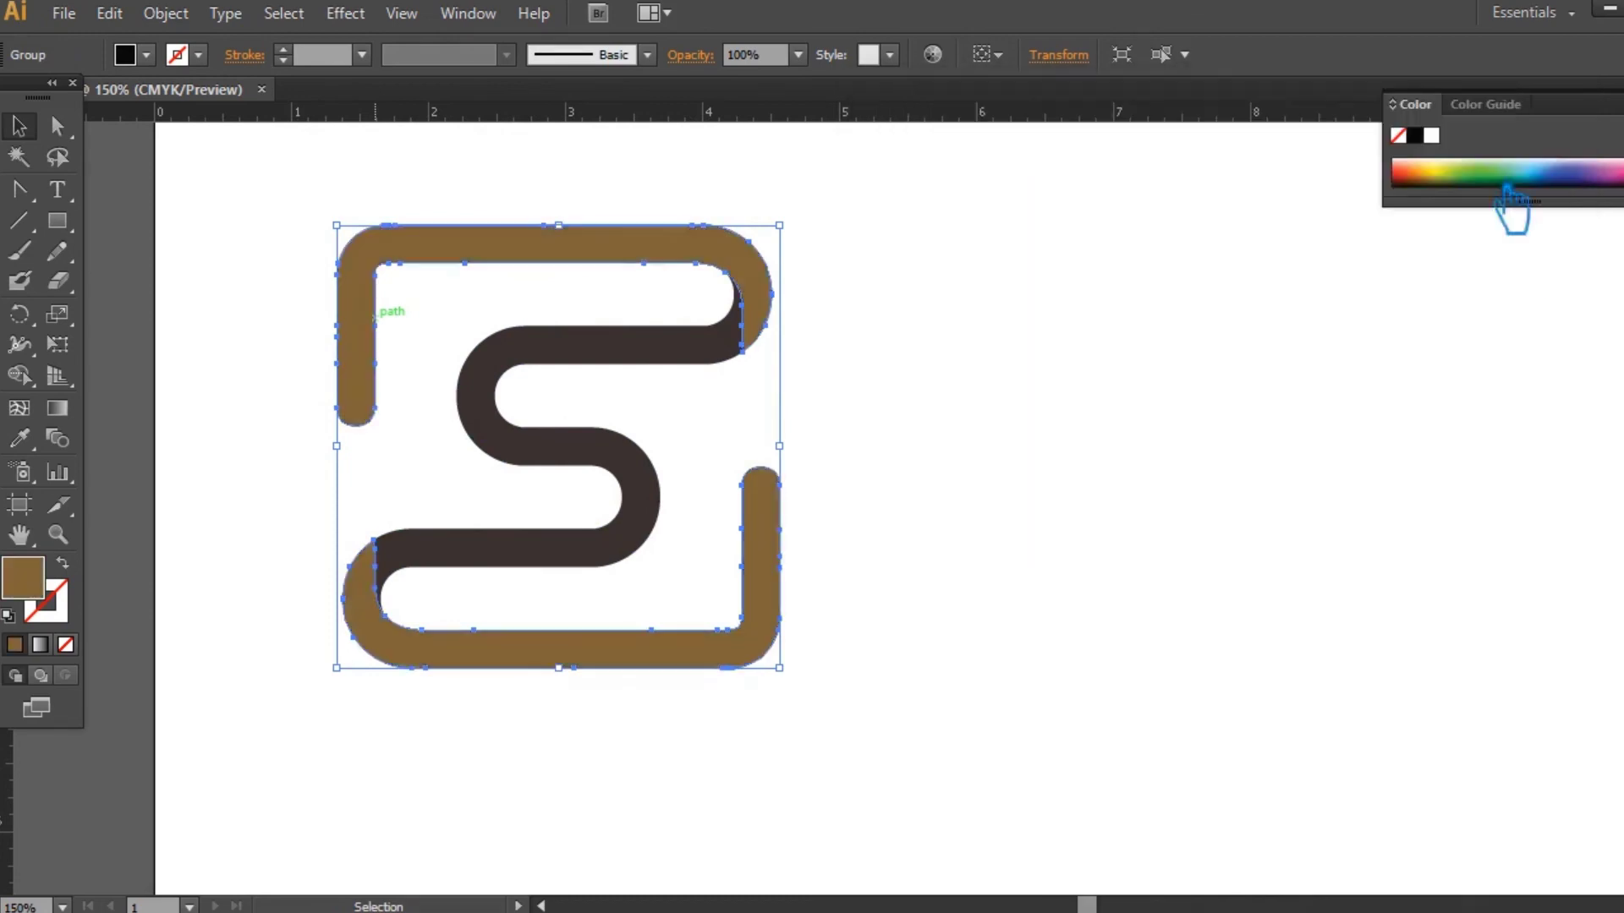
Fill the dark S curve with the outer frame's brown using the Eyedropper.
{"action": "left_click", "coordinate": [973, 524]}
{"action": "left_click", "coordinate": [628, 476]}
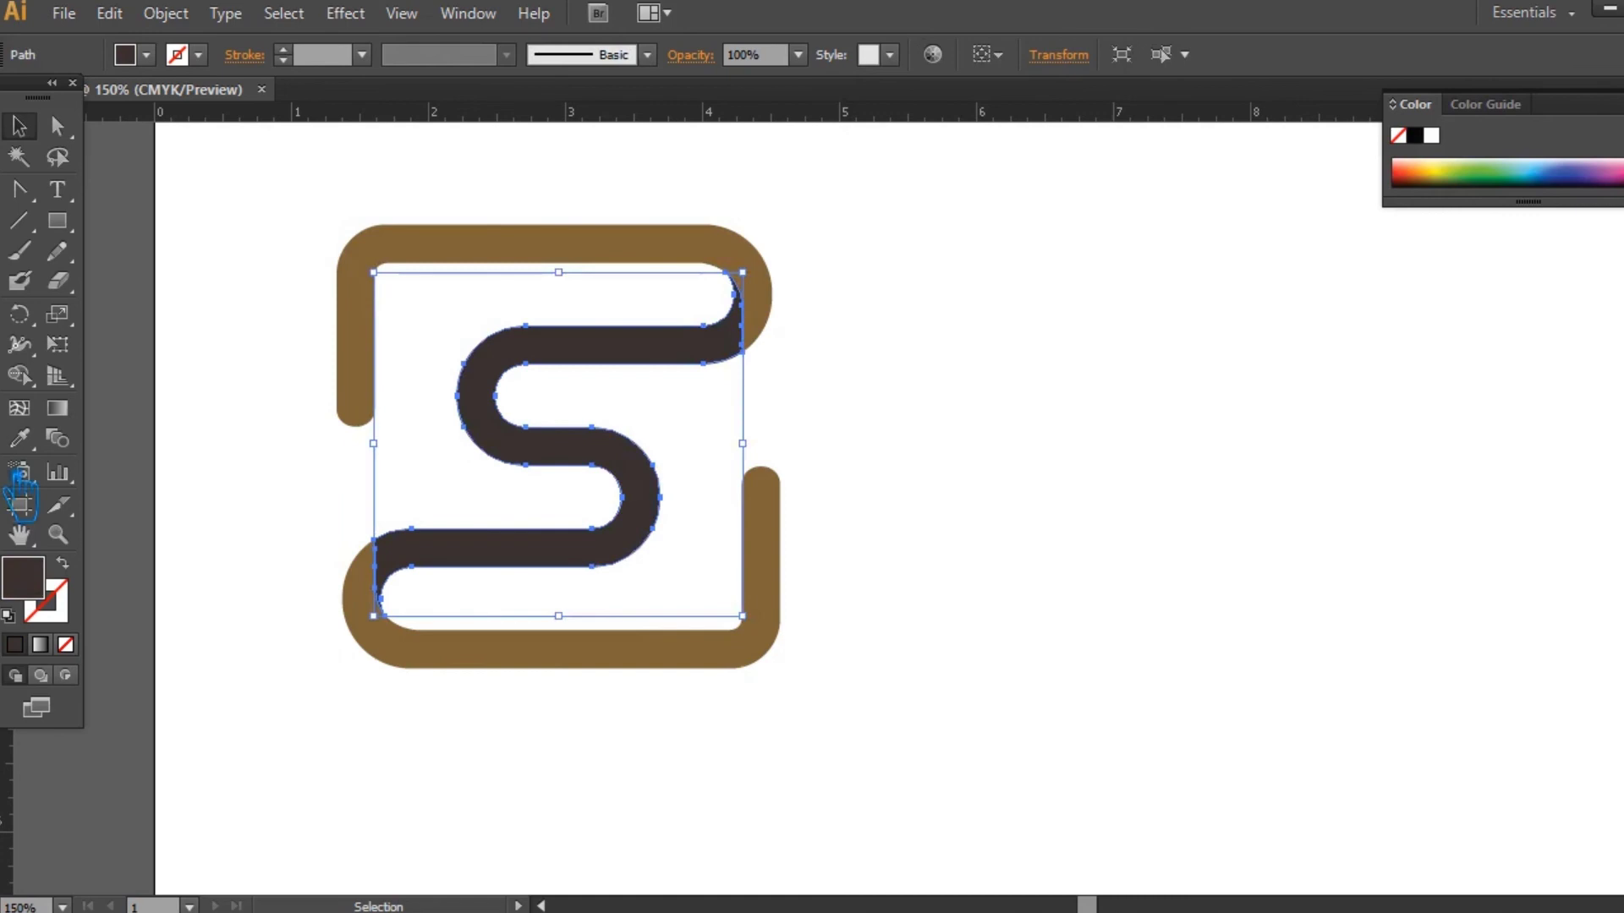
{"action": "left_click", "coordinate": [18, 439]}
{"action": "left_click", "coordinate": [361, 310]}
{"action": "left_click", "coordinate": [19, 127]}
Darken the outer frame's fill to a deep brown so it contrasts with the S curve.
{"action": "left_click", "coordinate": [241, 174]}
{"action": "left_click", "coordinate": [499, 250]}
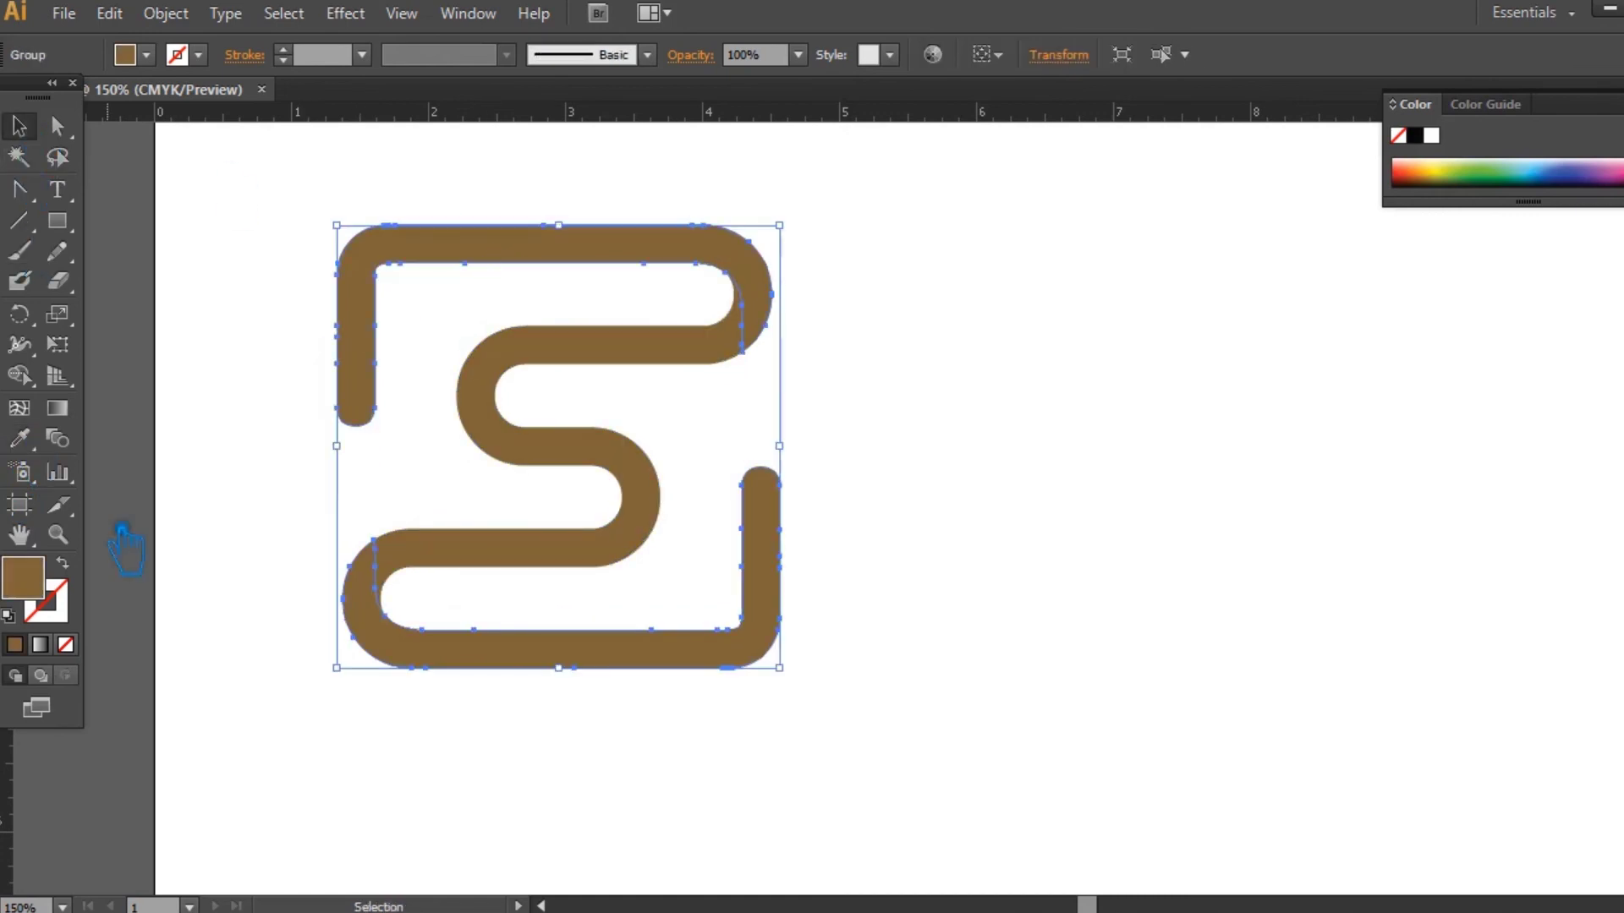
{"action": "double_click", "coordinate": [23, 577]}
{"action": "left_click", "coordinate": [1071, 353]}
{"action": "left_click", "coordinate": [1064, 340]}
{"action": "left_click", "coordinate": [1070, 356]}
{"action": "left_click", "coordinate": [1487, 172]}
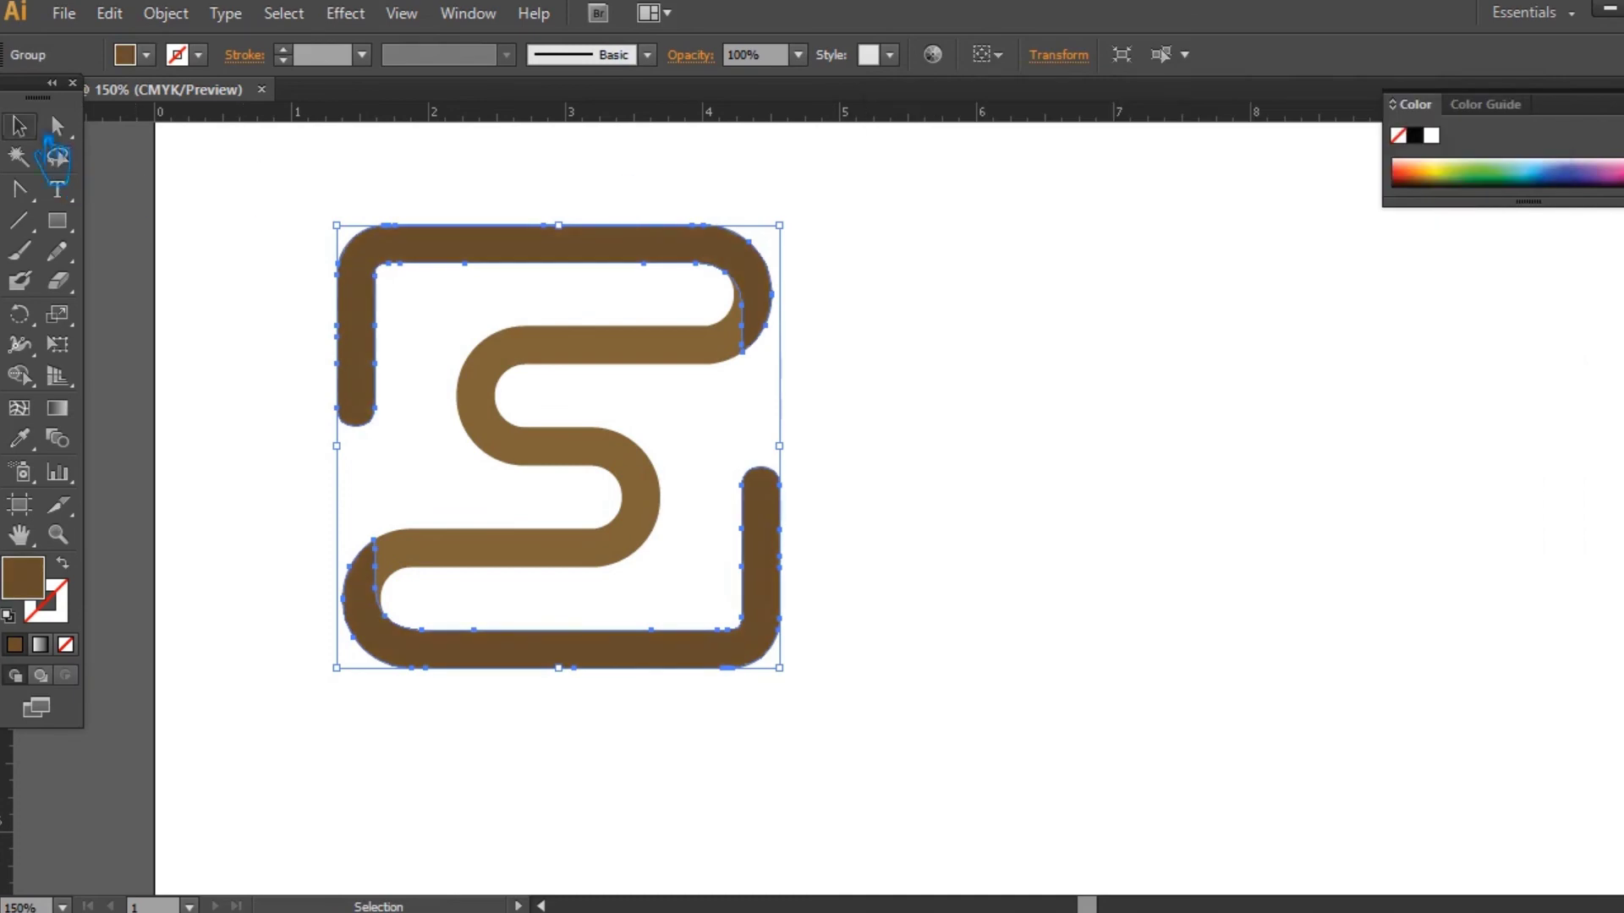
{"action": "left_click", "coordinate": [1058, 484]}
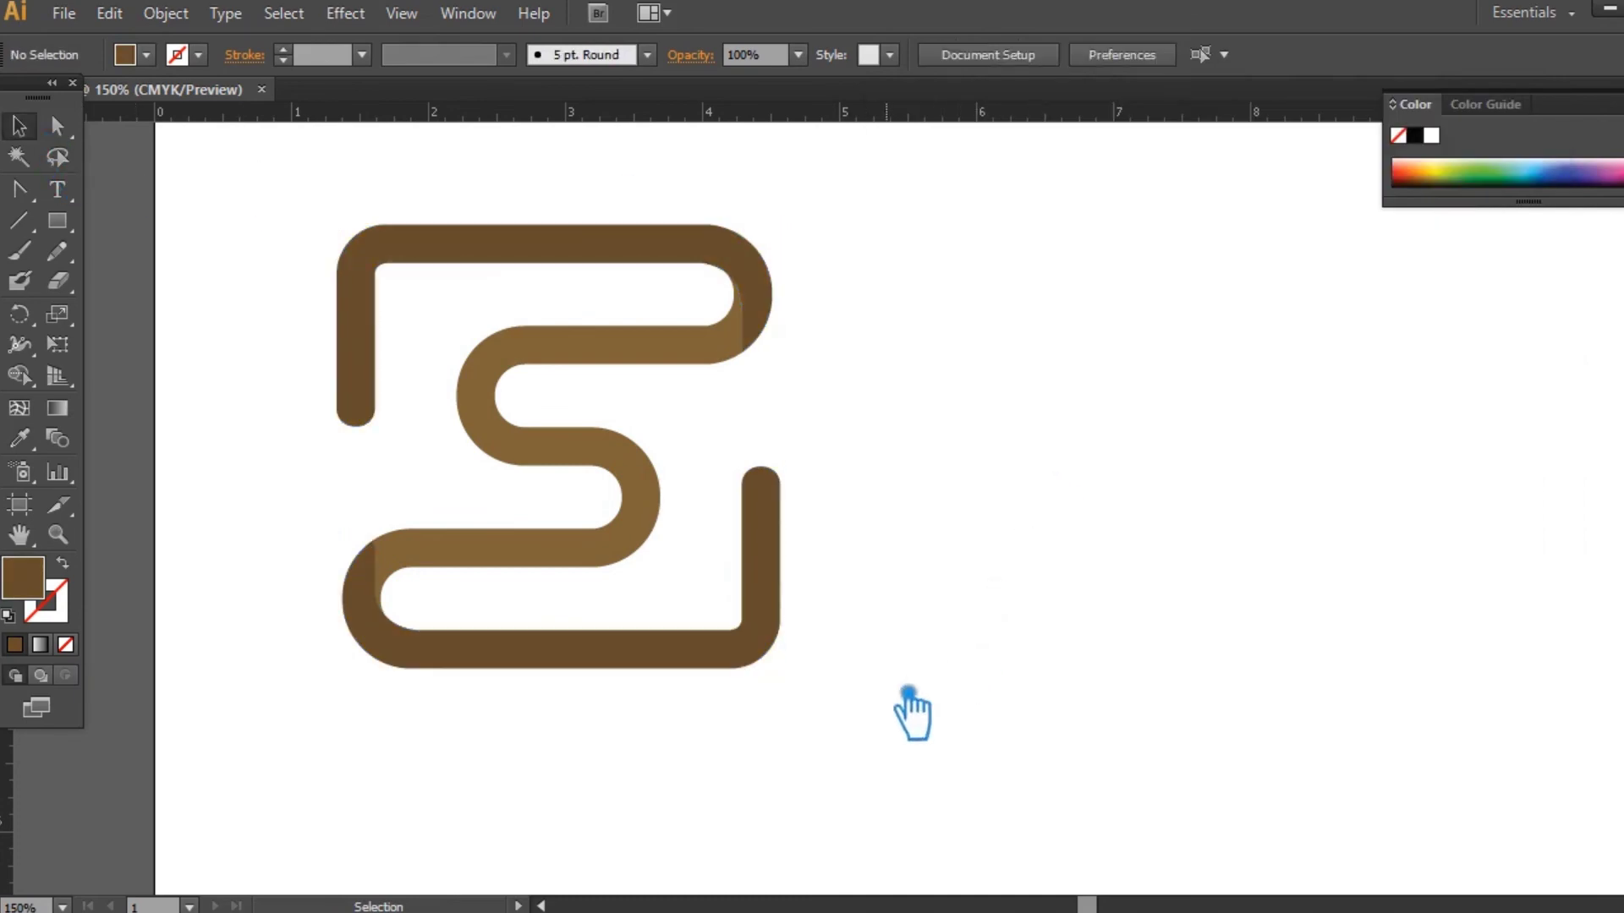
Lighten the S curve's fill to a tan of the same orange-brown hue.
{"action": "left_click_drag", "start_coordinate": [971, 606], "coordinate": [1076, 638]}
{"action": "left_click", "coordinate": [758, 525]}
{"action": "double_click", "coordinate": [30, 579]}
{"action": "left_click", "coordinate": [1066, 295]}
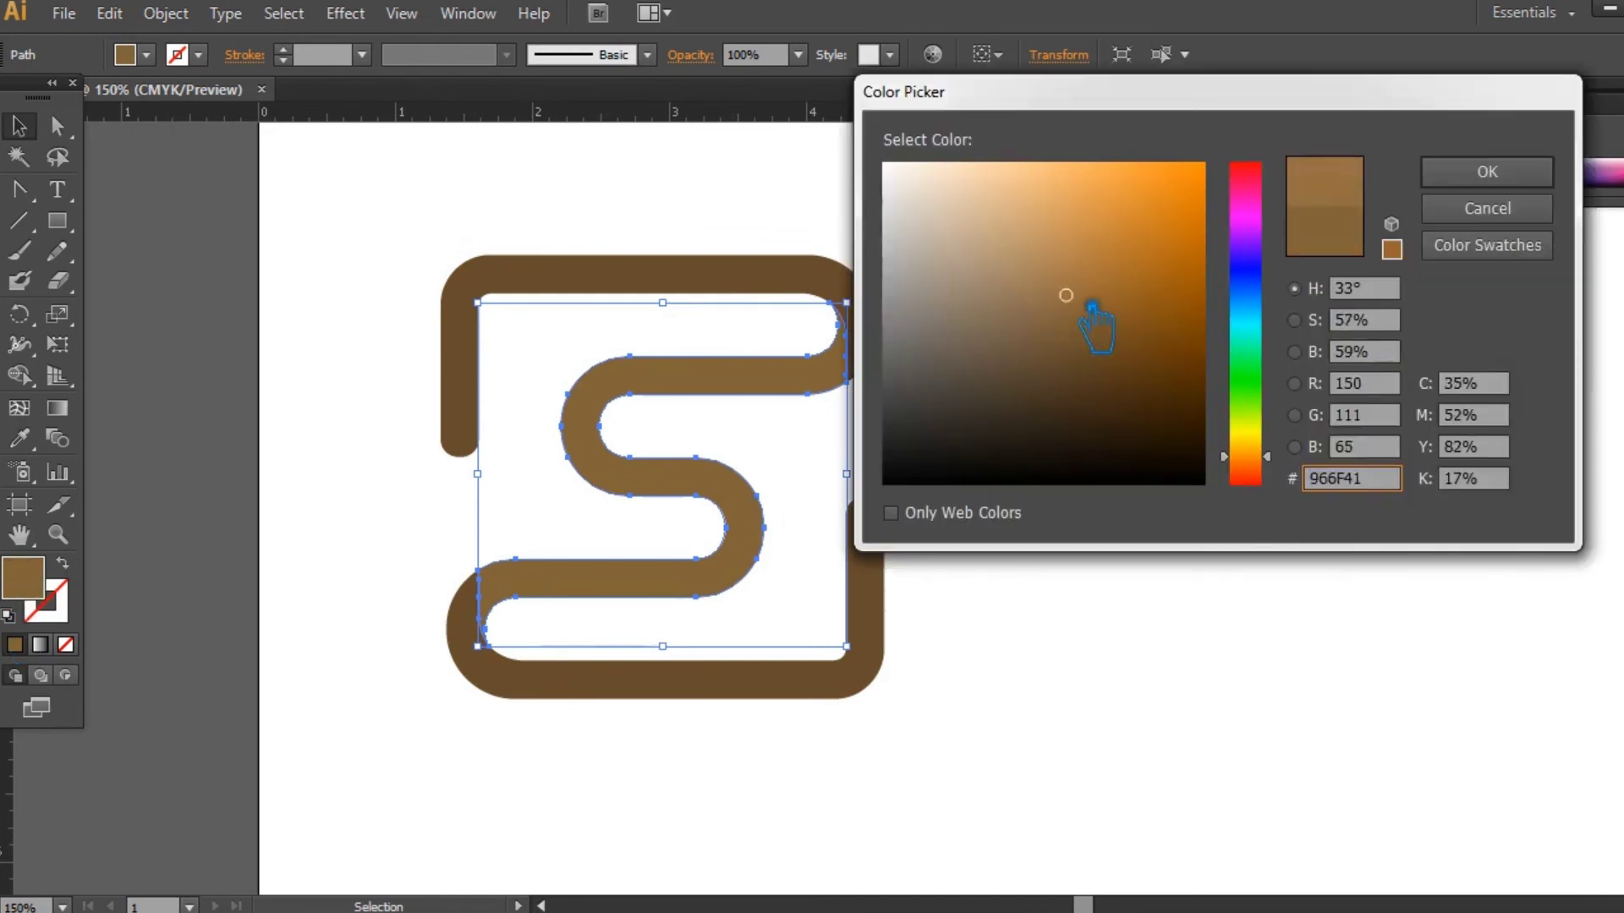
{"action": "mouse_move", "coordinate": [1073, 303]}
{"action": "left_mouse_down"}
{"action": "mouse_move", "coordinate": [1059, 271]}
{"action": "mouse_move", "coordinate": [1103, 273]}
{"action": "mouse_move", "coordinate": [1086, 257]}
{"action": "left_mouse_up"}
{"action": "left_click", "coordinate": [1519, 176]}
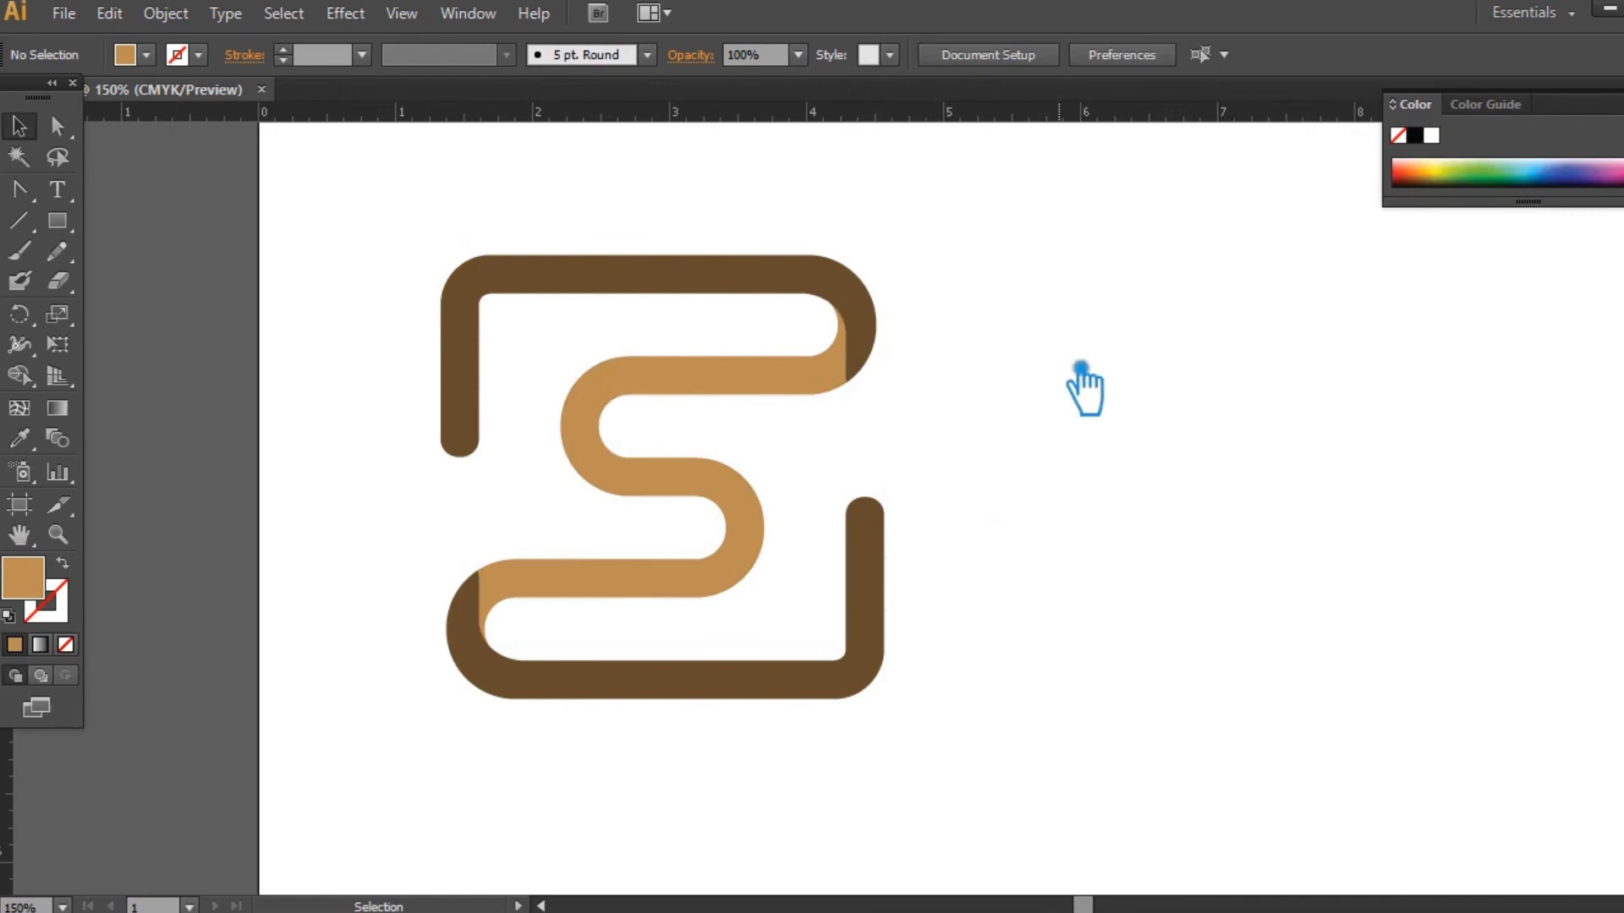
Draw a small tan swatch square beside the artboard and place a copy below it filled with the frame's dark brown.
{"action": "key", "text": "space"}
{"action": "left_click_drag", "start_coordinate": [1136, 529], "coordinate": [1255, 511]}
{"action": "left_click", "coordinate": [57, 221]}
{"action": "mouse_move", "coordinate": [126, 221]}
{"action": "left_mouse_down"}
{"action": "mouse_move", "coordinate": [174, 269]}
{"action": "mouse_move", "coordinate": [157, 323]}
{"action": "left_mouse_up"}
{"action": "left_click", "coordinate": [25, 127]}
{"action": "left_click", "coordinate": [289, 332]}
{"action": "left_click", "coordinate": [20, 440]}
{"action": "left_click", "coordinate": [587, 289]}
{"action": "left_click", "coordinate": [27, 128]}
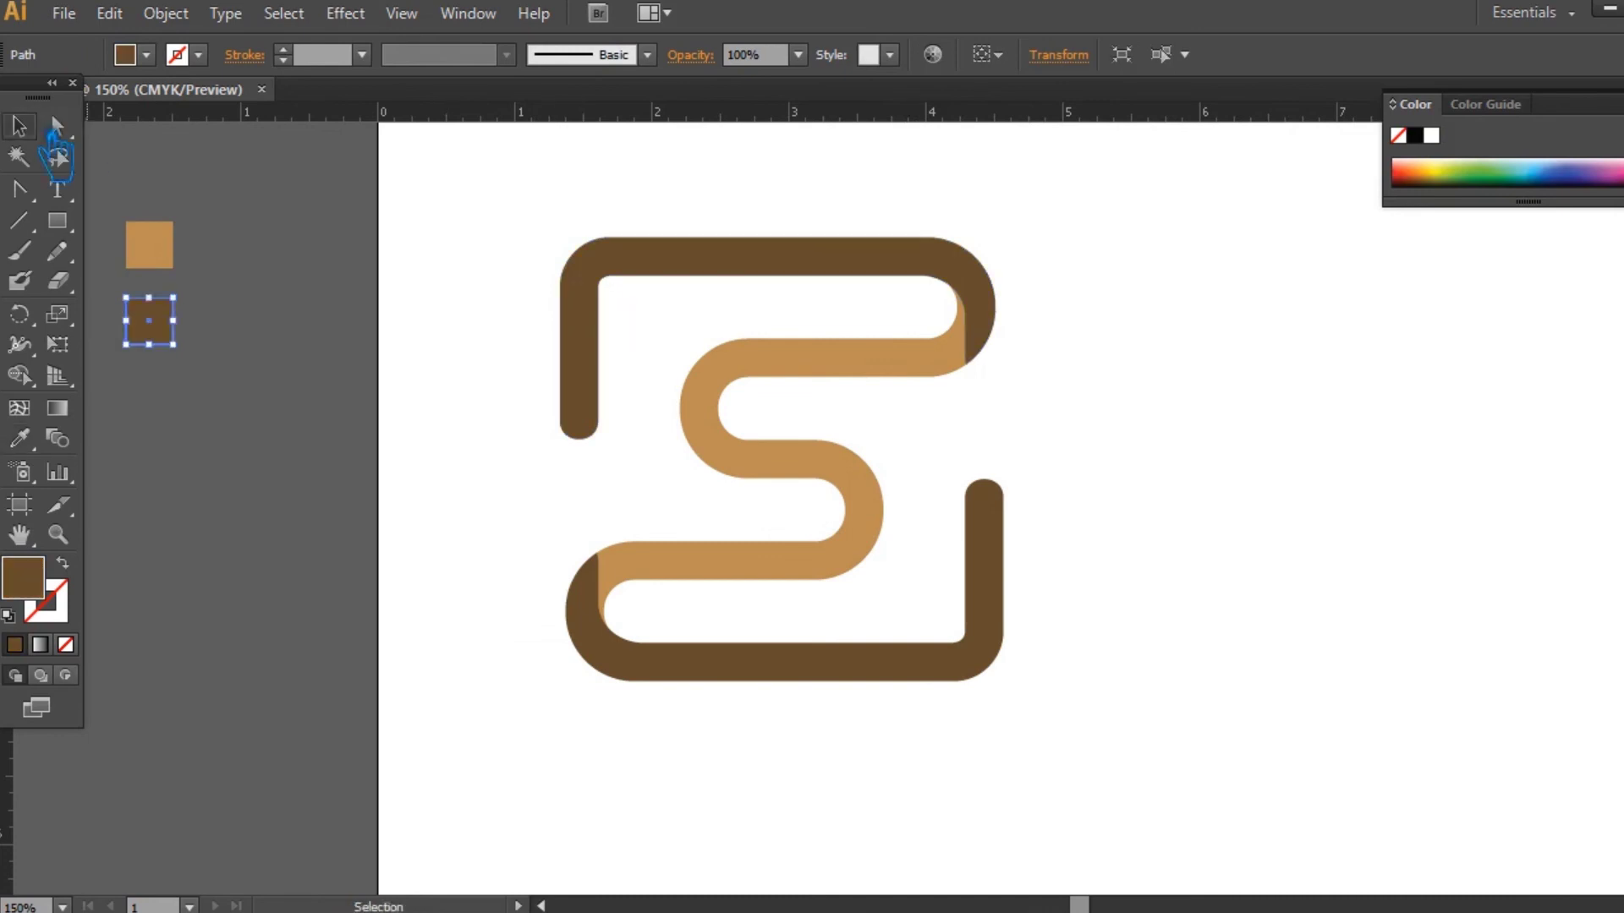
{"action": "left_click", "coordinate": [1225, 483]}
Swap the logo's colors by sampling the swatches: tan for the outer frame, dark brown for the S curve.
{"action": "key", "text": "space"}
{"action": "mouse_move", "coordinate": [1220, 562]}
{"action": "left_mouse_down"}
{"action": "mouse_move", "coordinate": [1190, 562]}
{"action": "mouse_move", "coordinate": [1238, 557]}
{"action": "left_mouse_up"}
{"action": "left_click", "coordinate": [769, 260]}
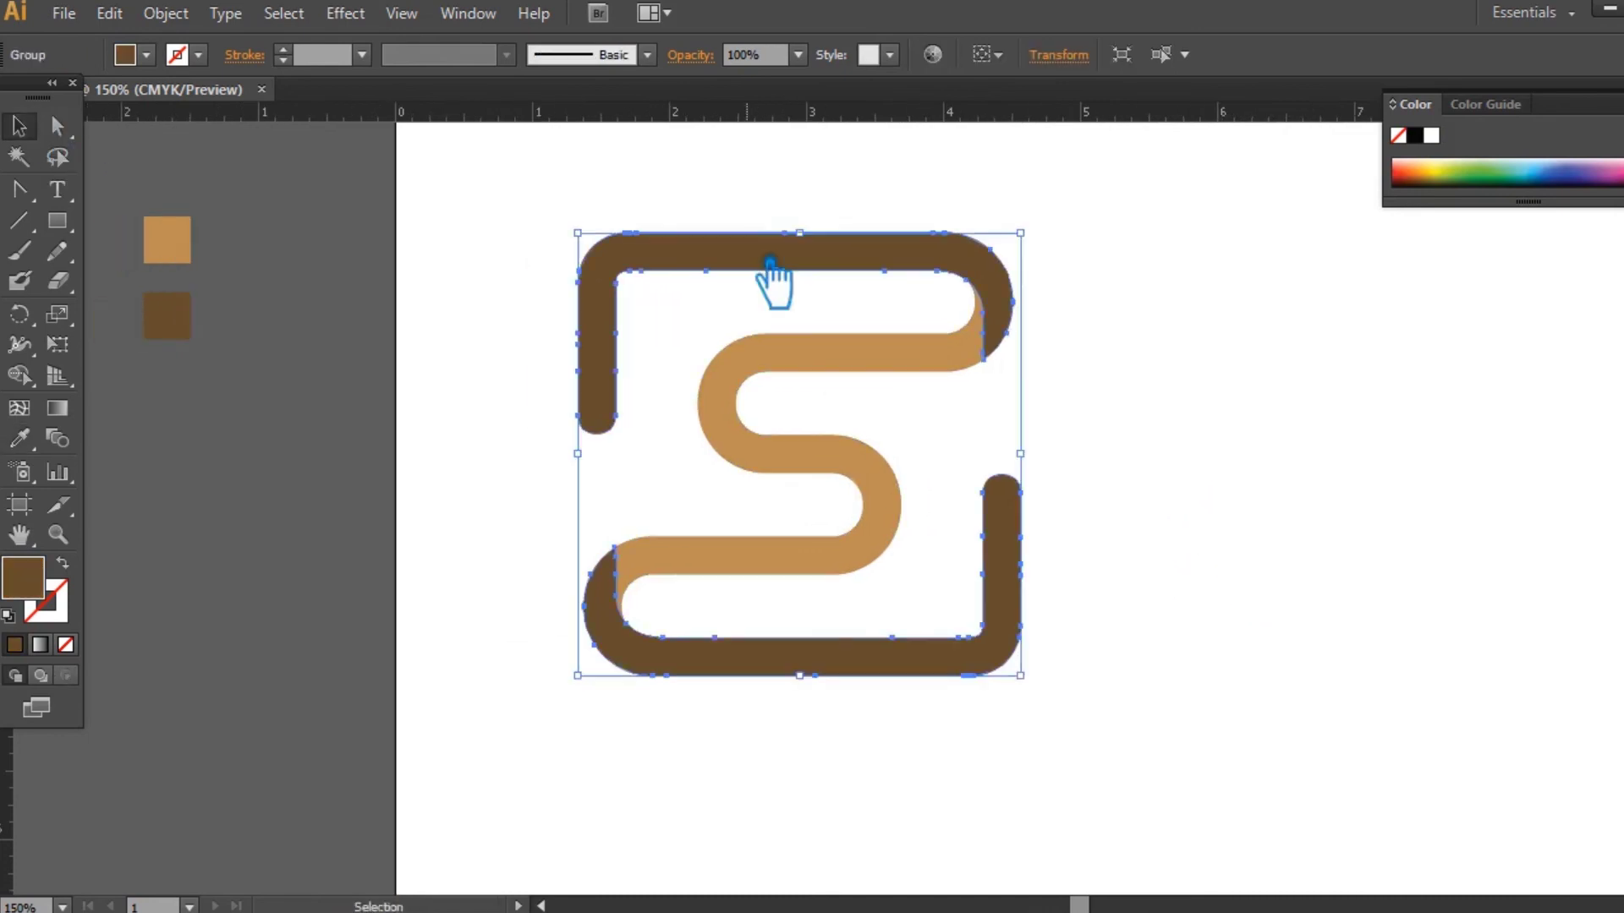
{"action": "left_click", "coordinate": [20, 440]}
{"action": "left_click", "coordinate": [177, 253]}
{"action": "left_click", "coordinate": [19, 127]}
{"action": "left_click", "coordinate": [772, 557]}
{"action": "left_click", "coordinate": [182, 320]}
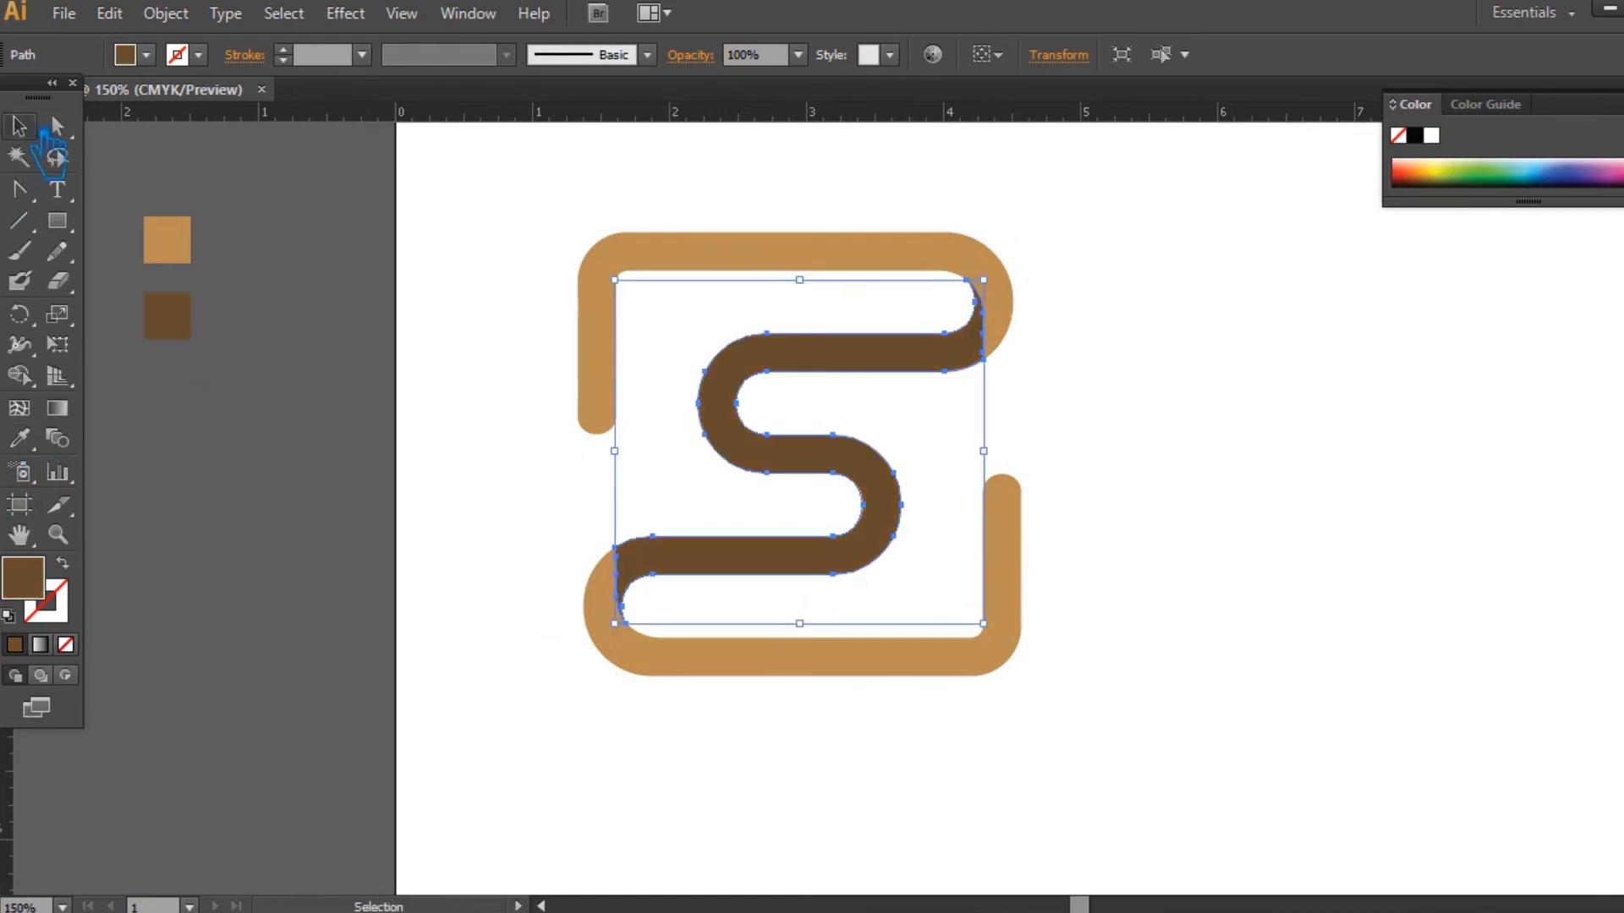
Lighten the S curve's fill to a medium brown, RGB 137, 103, 66.
{"action": "double_click", "coordinate": [23, 578]}
{"action": "left_click_drag", "start_coordinate": [1048, 368], "coordinate": [1080, 310]}
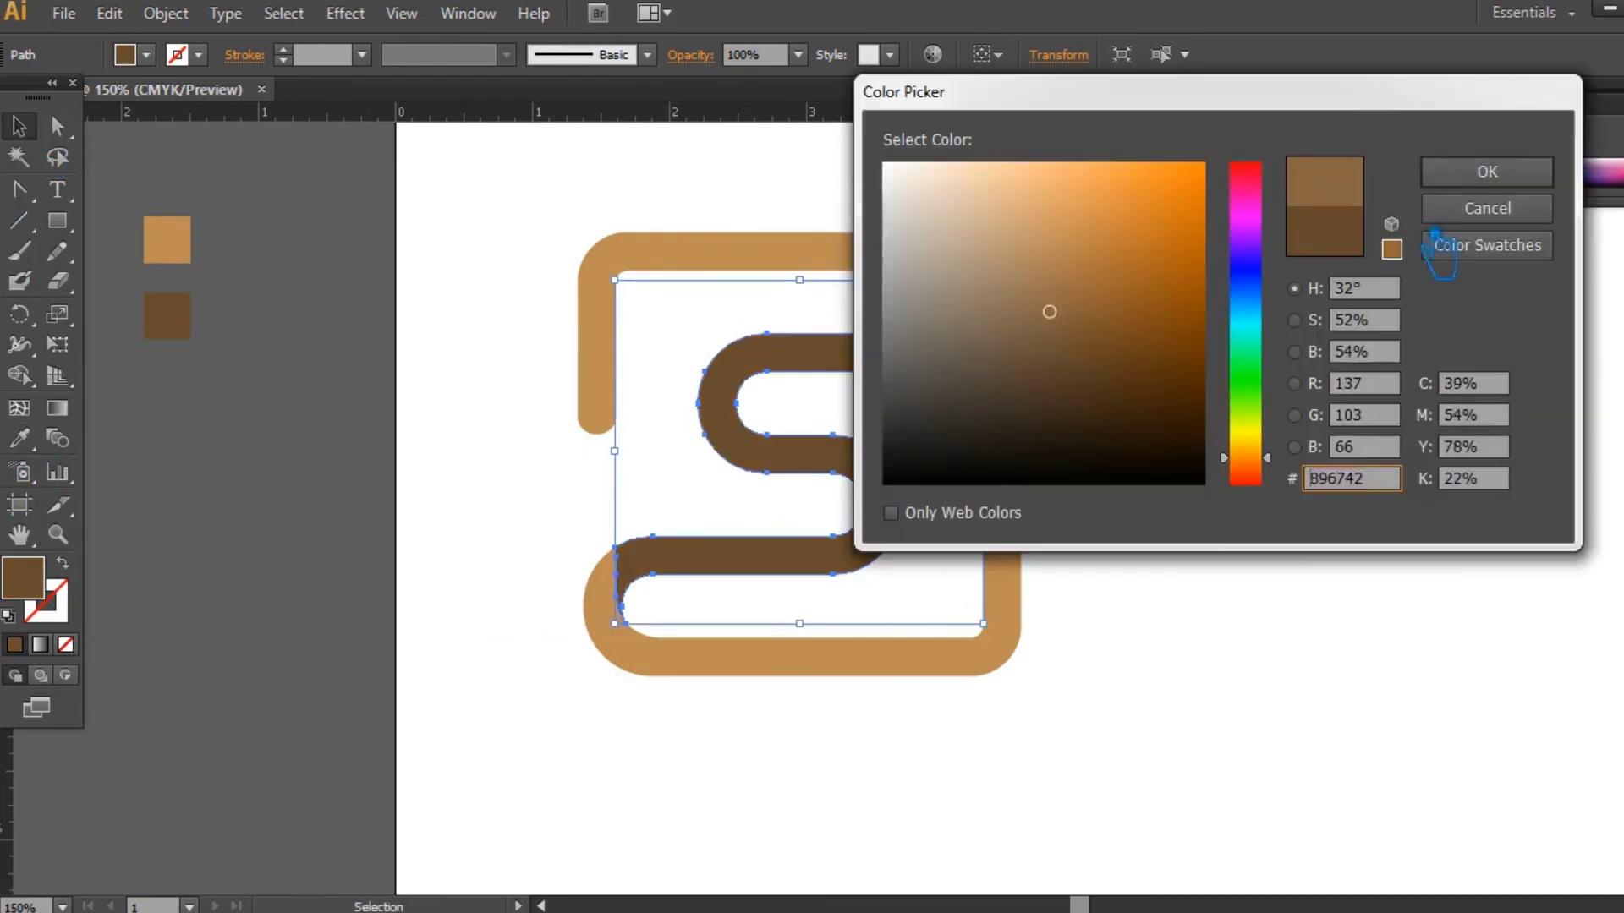
{"action": "left_click", "coordinate": [1487, 172]}
{"action": "left_click", "coordinate": [1125, 395]}
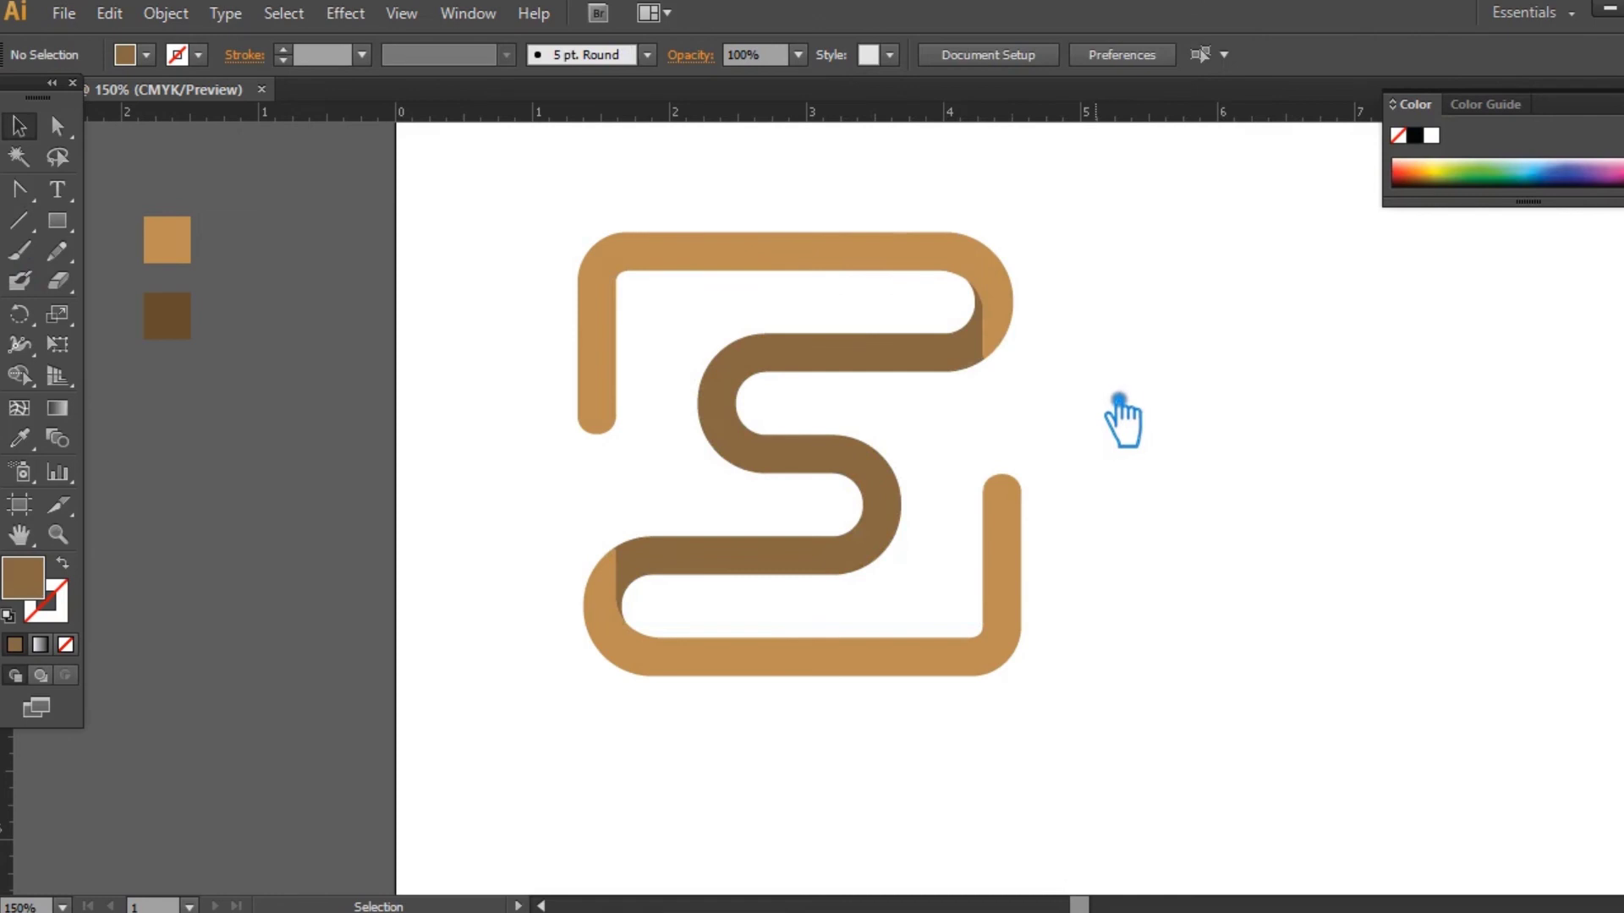
Duplicate the tan and dark brown swatch squares directly below the originals.
{"action": "left_click_drag", "start_coordinate": [1250, 618], "coordinate": [1338, 578]}
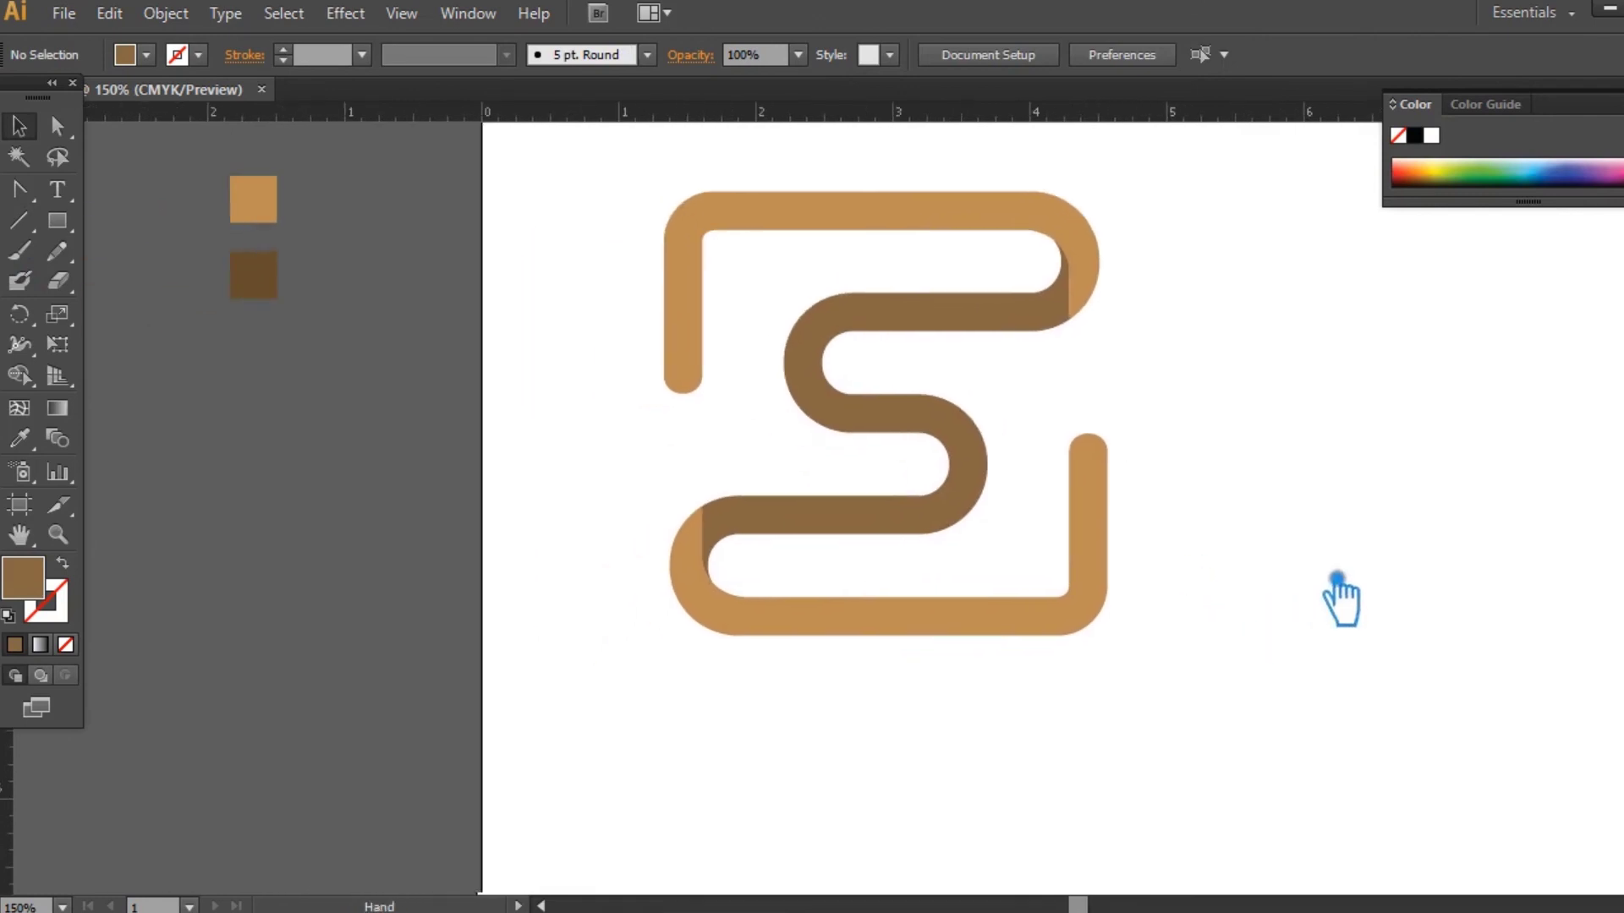
{"action": "left_click", "coordinate": [254, 275]}
{"action": "left_click_drag", "start_coordinate": [273, 292], "coordinate": [269, 440]}
{"action": "left_click", "coordinate": [376, 411]}
Recolor the duplicated tan swatch to light turquoise.
{"action": "left_click", "coordinate": [272, 354]}
{"action": "double_click", "coordinate": [51, 609]}
{"action": "type", "text": "4BC0C9"}
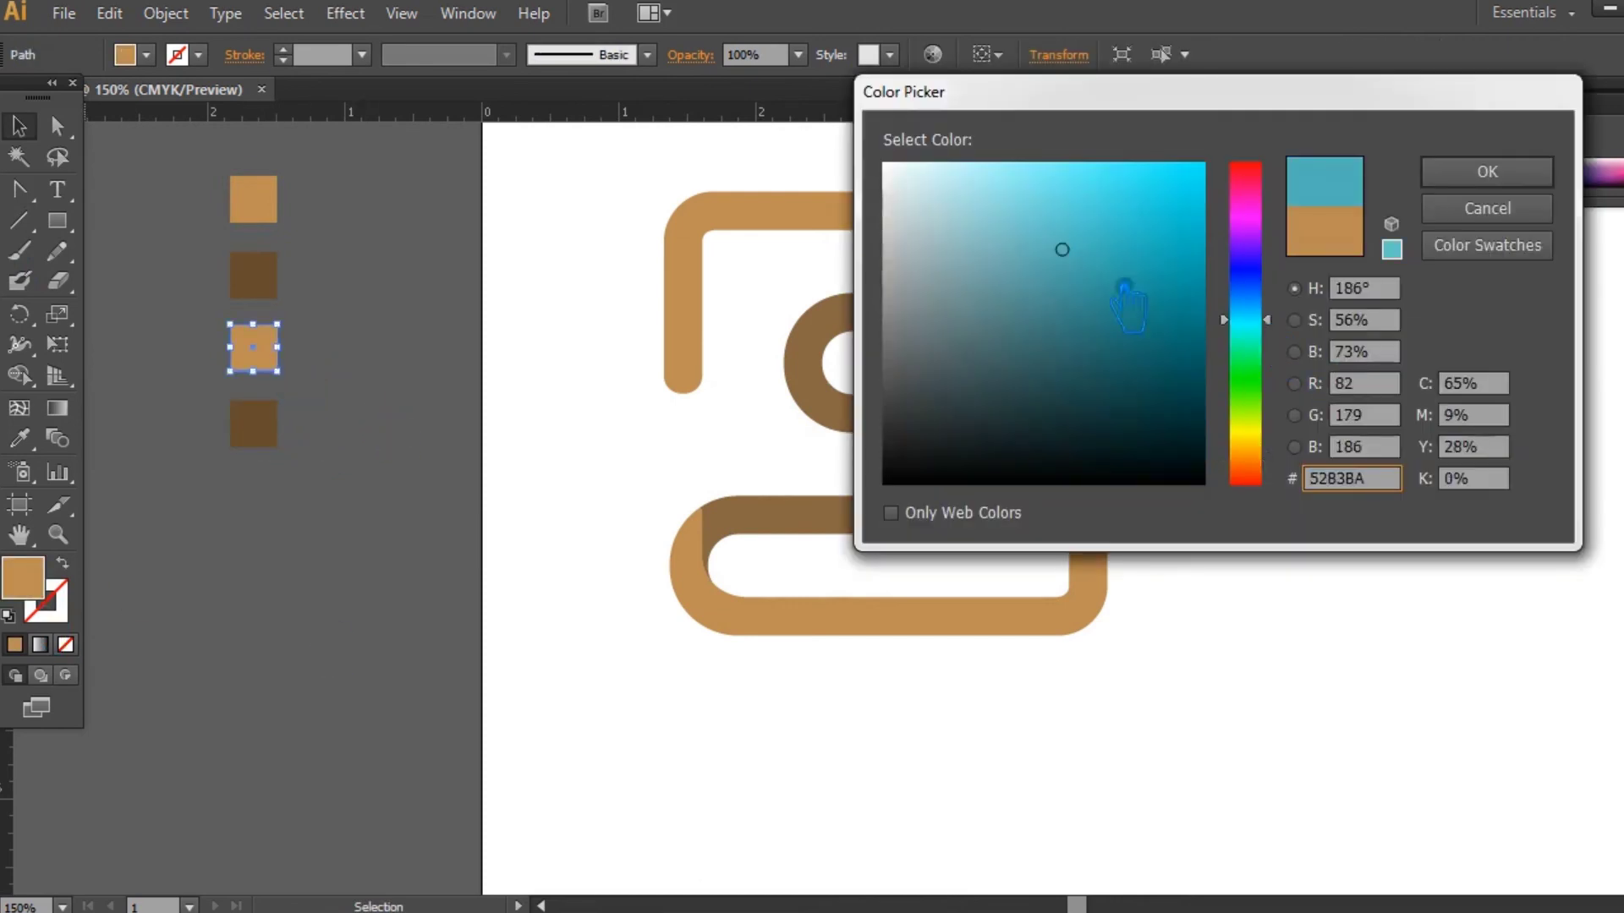
{"action": "left_click", "coordinate": [1133, 181]}
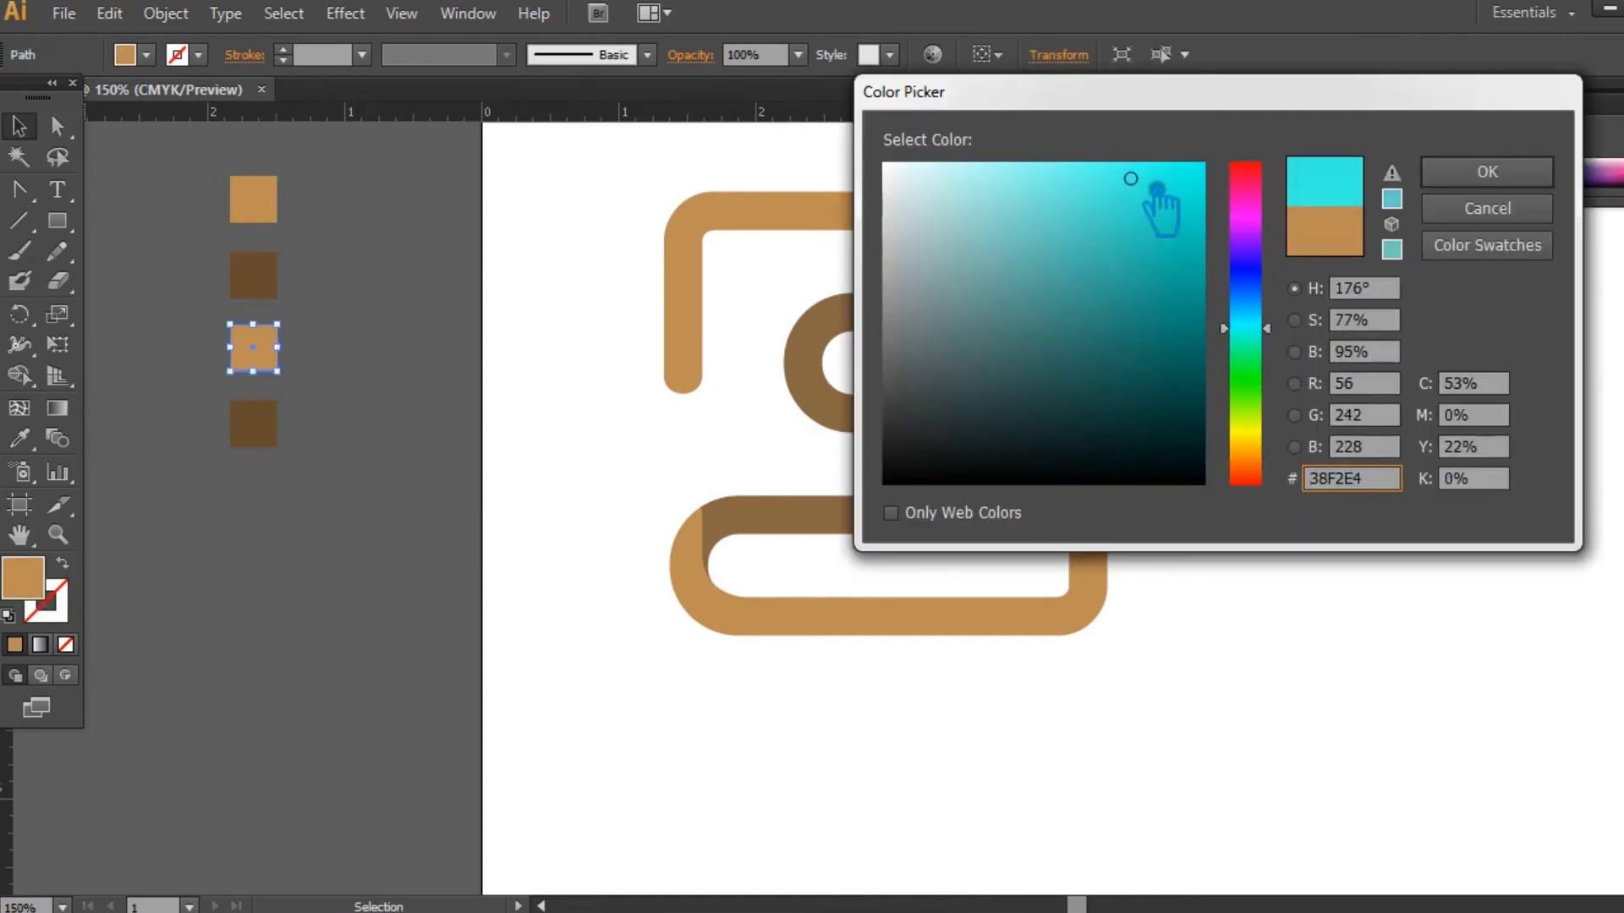
{"action": "left_click", "coordinate": [1486, 172]}
Fill the bottom swatch with the turquoise swatch's color and darken it to dark teal, hex 1D5B59.
{"action": "left_click", "coordinate": [497, 401]}
{"action": "left_click", "coordinate": [269, 436]}
{"action": "left_click", "coordinate": [19, 438]}
{"action": "left_click", "coordinate": [252, 347]}
{"action": "double_click", "coordinate": [23, 578]}
{"action": "left_click", "coordinate": [1079, 301]}
{"action": "left_click", "coordinate": [1091, 338]}
{"action": "left_click", "coordinate": [1486, 172]}
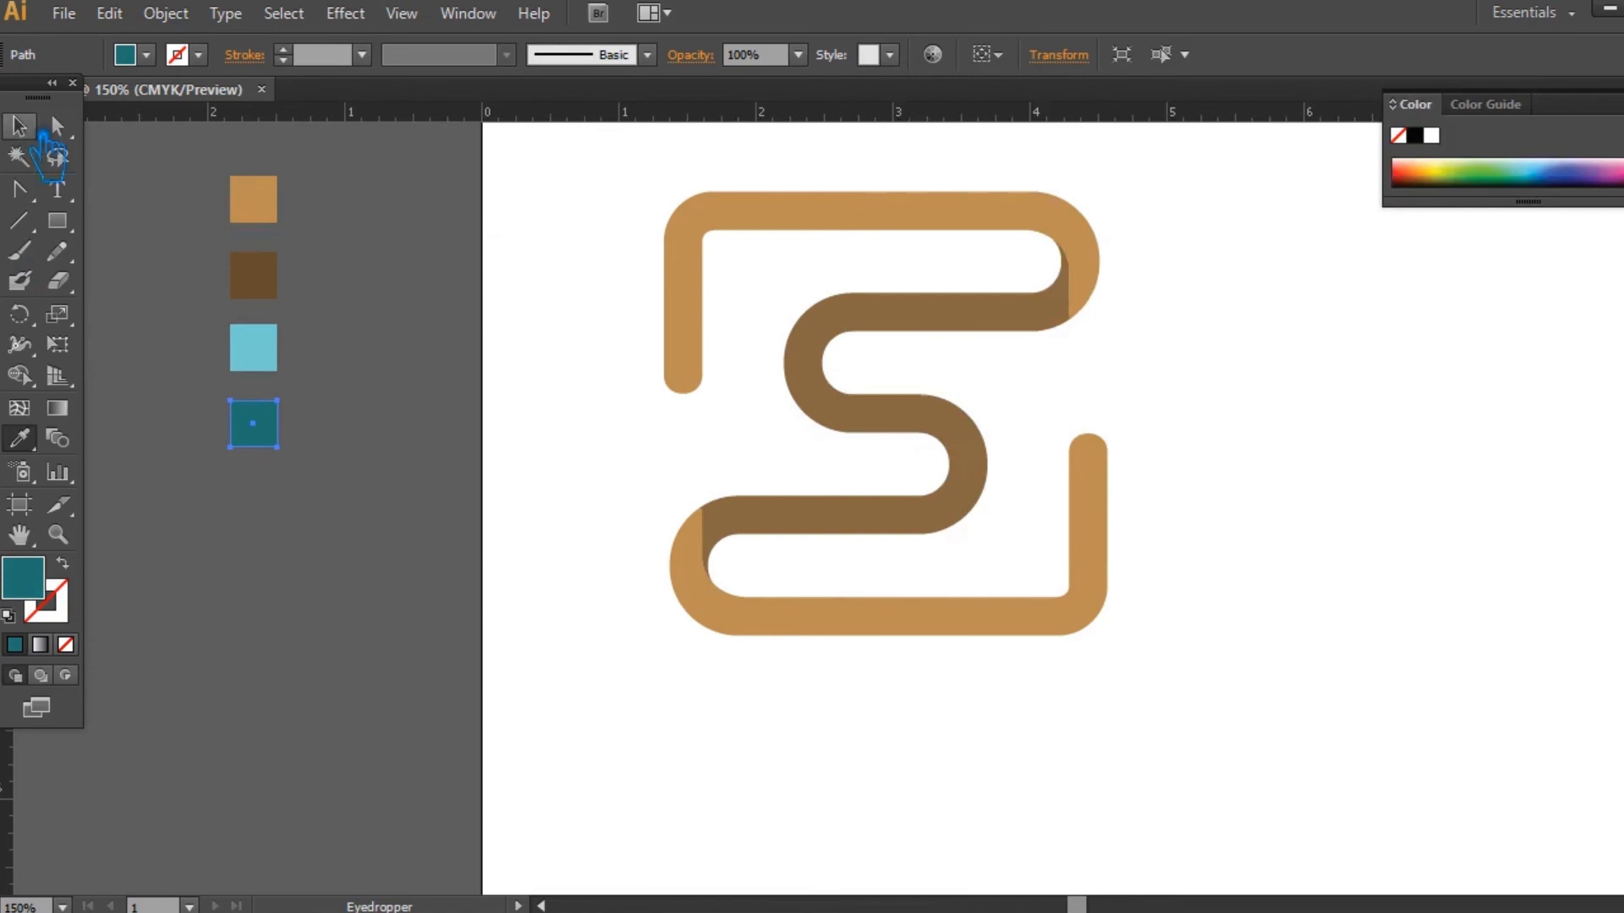
{"action": "double_click", "coordinate": [23, 578]}
{"action": "left_click", "coordinate": [1486, 171]}
{"action": "left_click", "coordinate": [19, 127]}
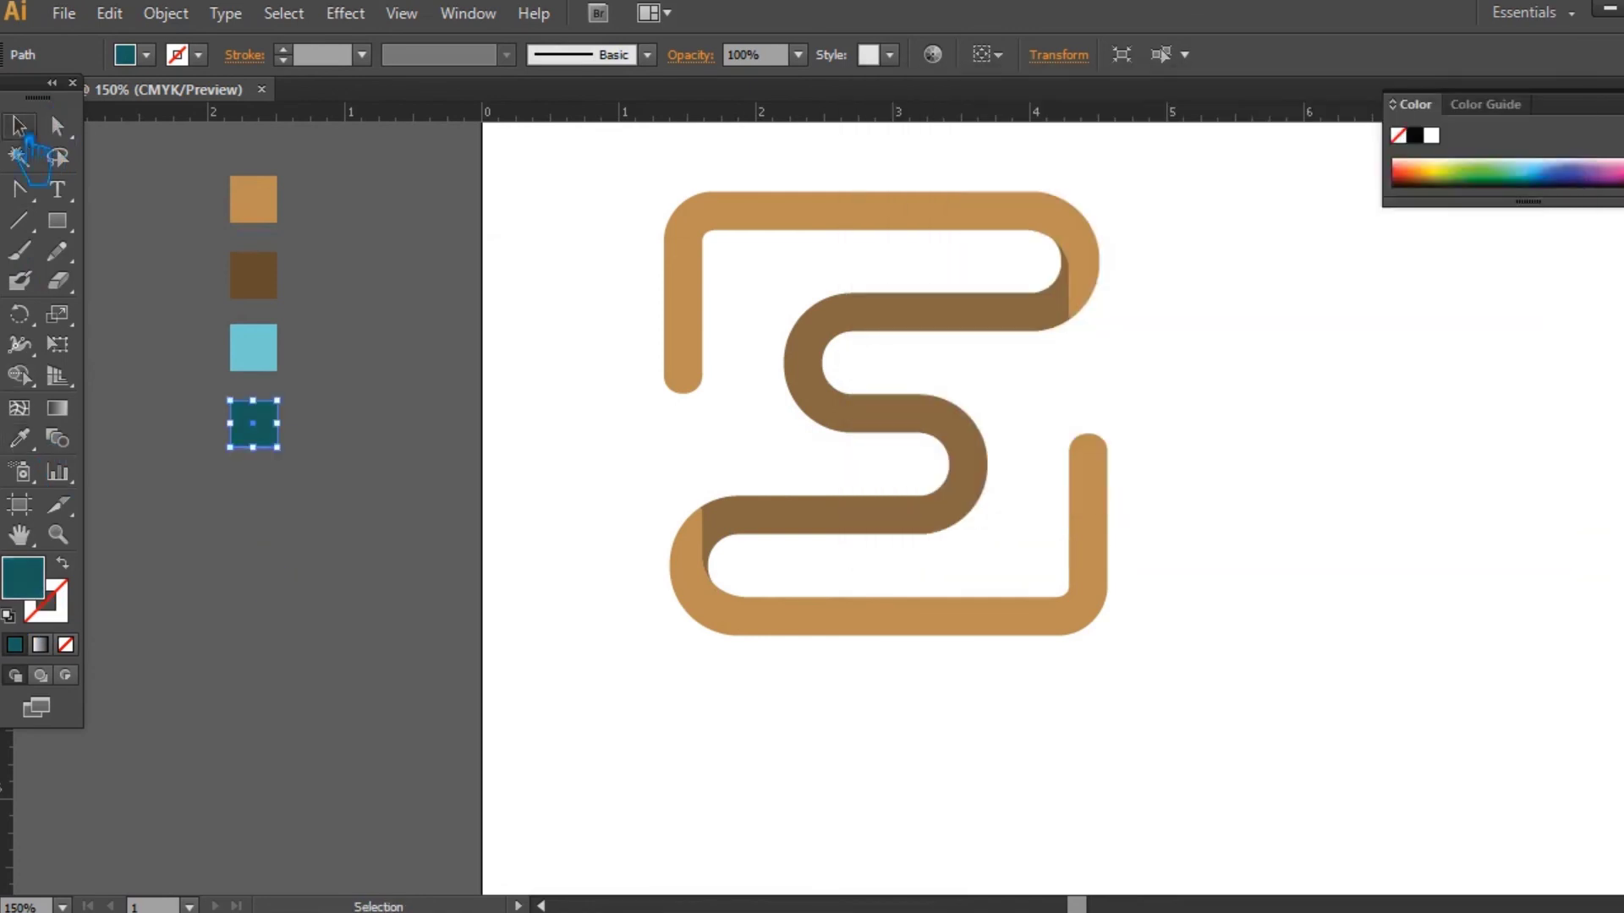
Duplicate the grouped logo to the right of the original and ungroup the copy.
{"action": "left_click", "coordinate": [1351, 423]}
{"action": "left_click_drag", "start_coordinate": [1390, 535], "coordinate": [1197, 559]}
{"action": "right_click", "coordinate": [1023, 465]}
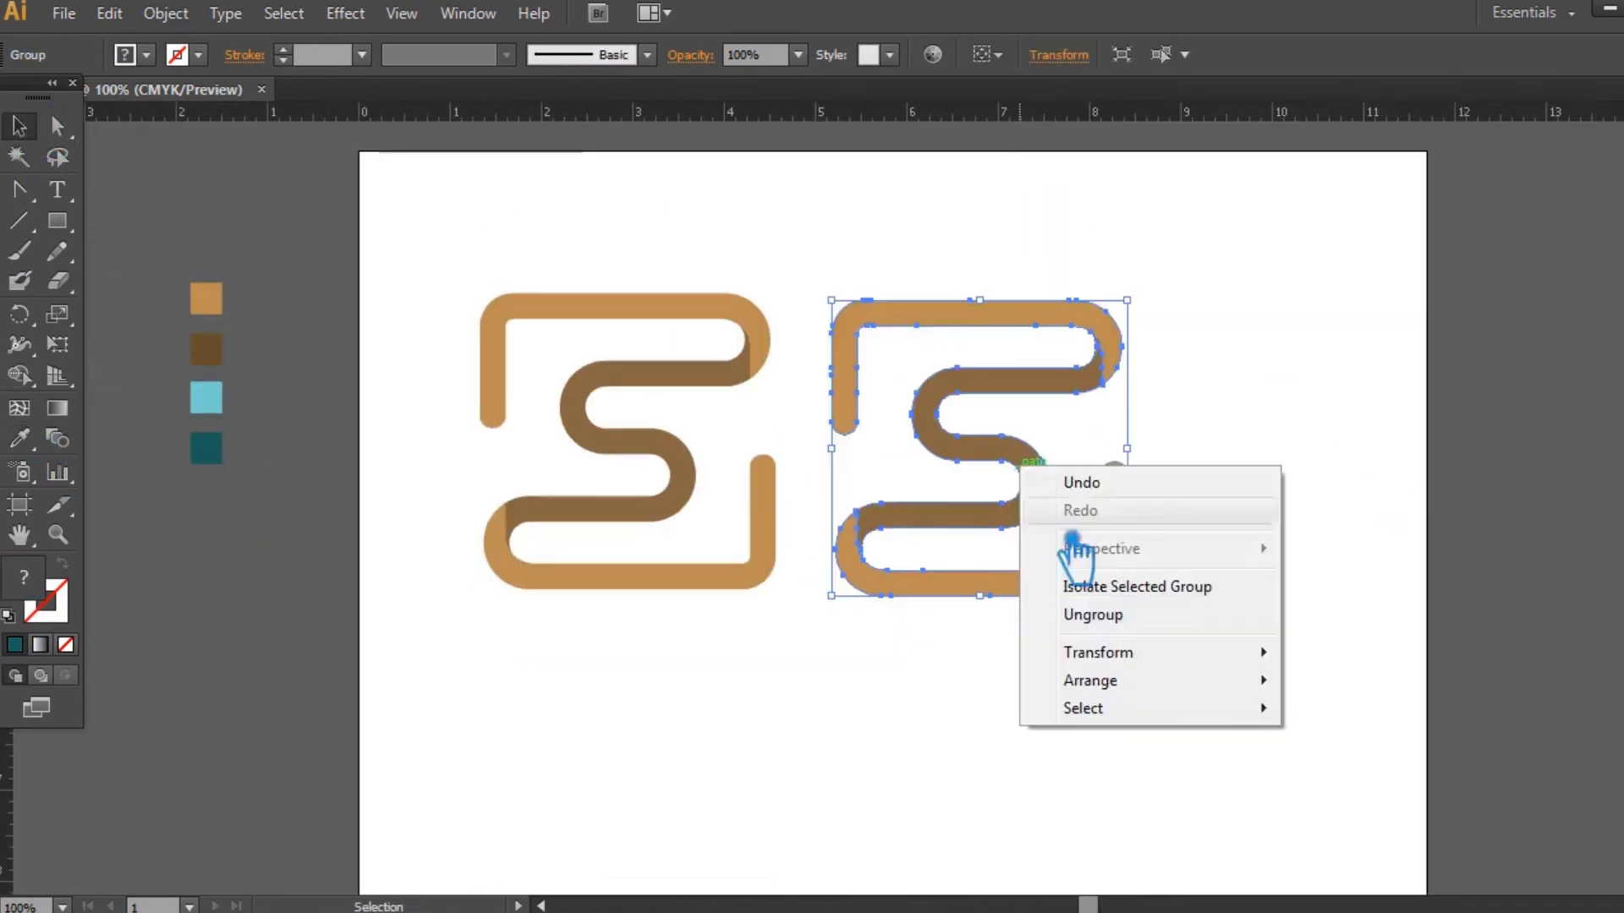
{"action": "left_click", "coordinate": [1086, 615]}
Apply a linear white-to-black gradient to the copy's S curve, running diagonally from its lower-left end to its upper-right end.
{"action": "left_click", "coordinate": [1047, 470]}
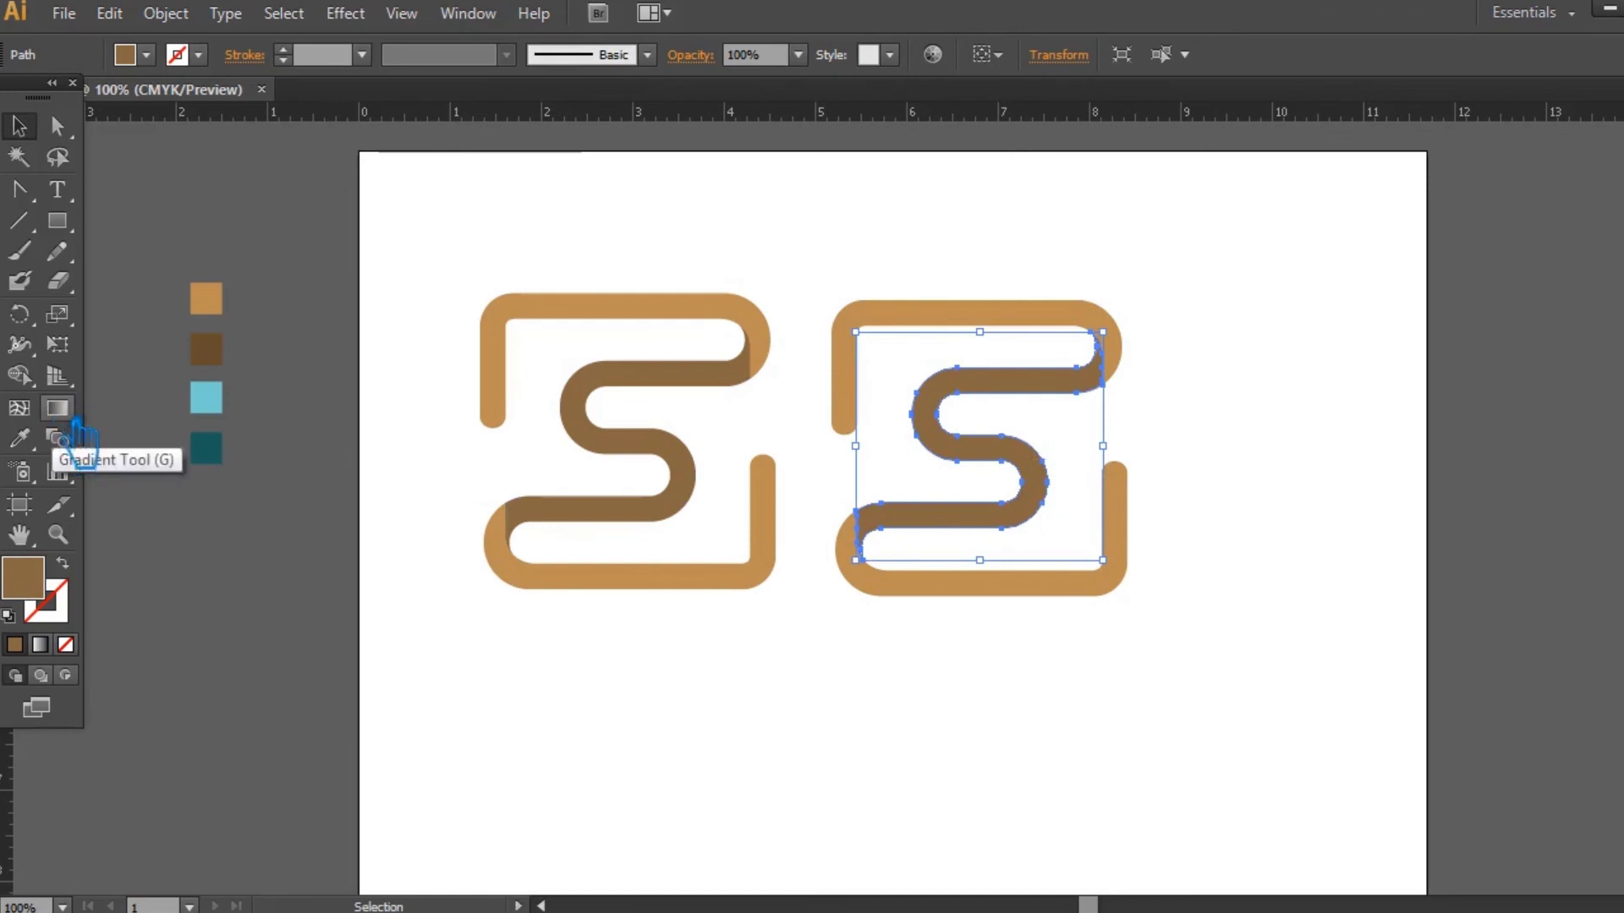
{"action": "left_click", "coordinate": [56, 408]}
{"action": "left_click", "coordinate": [964, 463]}
{"action": "left_click", "coordinate": [18, 127]}
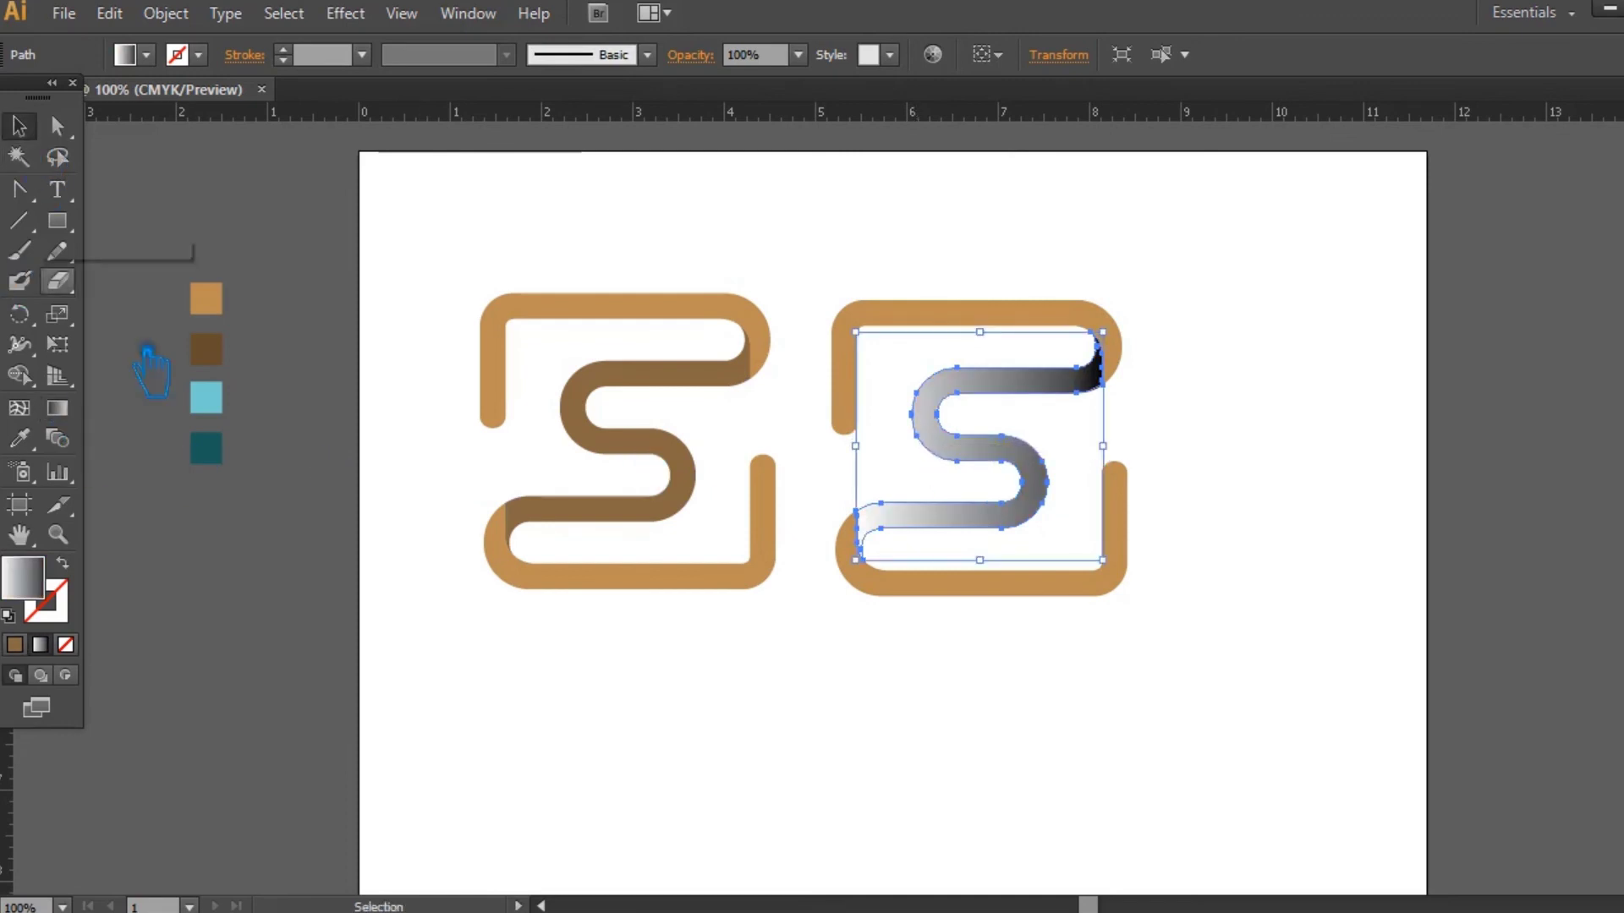
{"action": "left_click", "coordinate": [57, 408]}
{"action": "mouse_move", "coordinate": [860, 558]}
{"action": "left_mouse_down"}
{"action": "mouse_move", "coordinate": [978, 471]}
{"action": "mouse_move", "coordinate": [1092, 336]}
{"action": "left_mouse_up"}
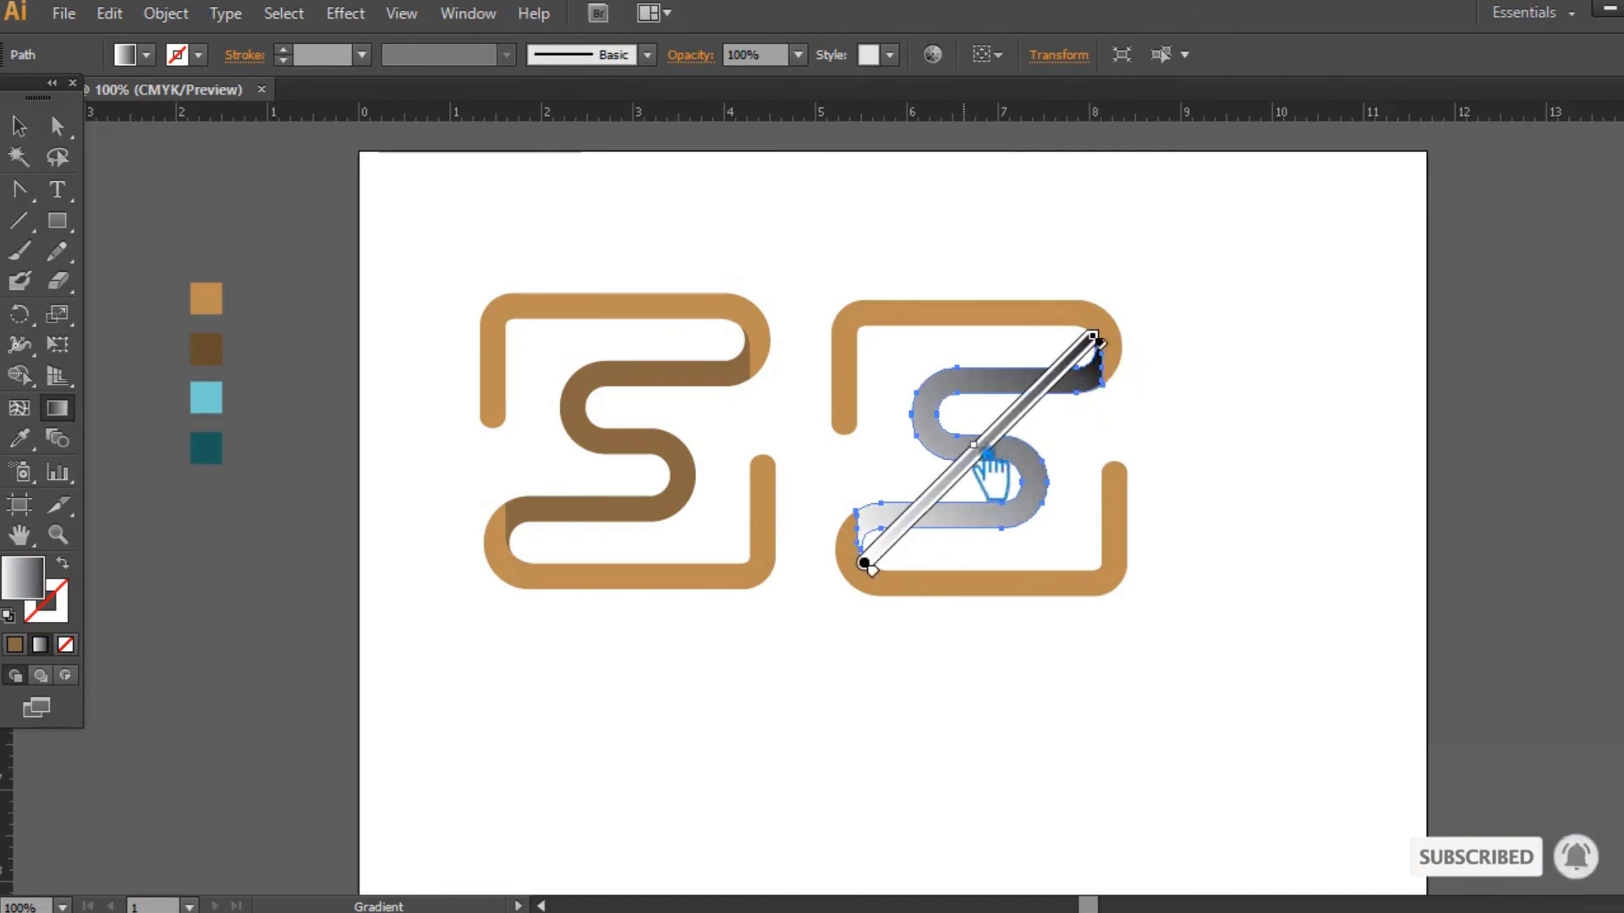
Shift the gradient's midpoint toward the white end and add a black stop near the upper-right end.
{"action": "left_click_drag", "start_coordinate": [999, 459], "coordinate": [936, 514]}
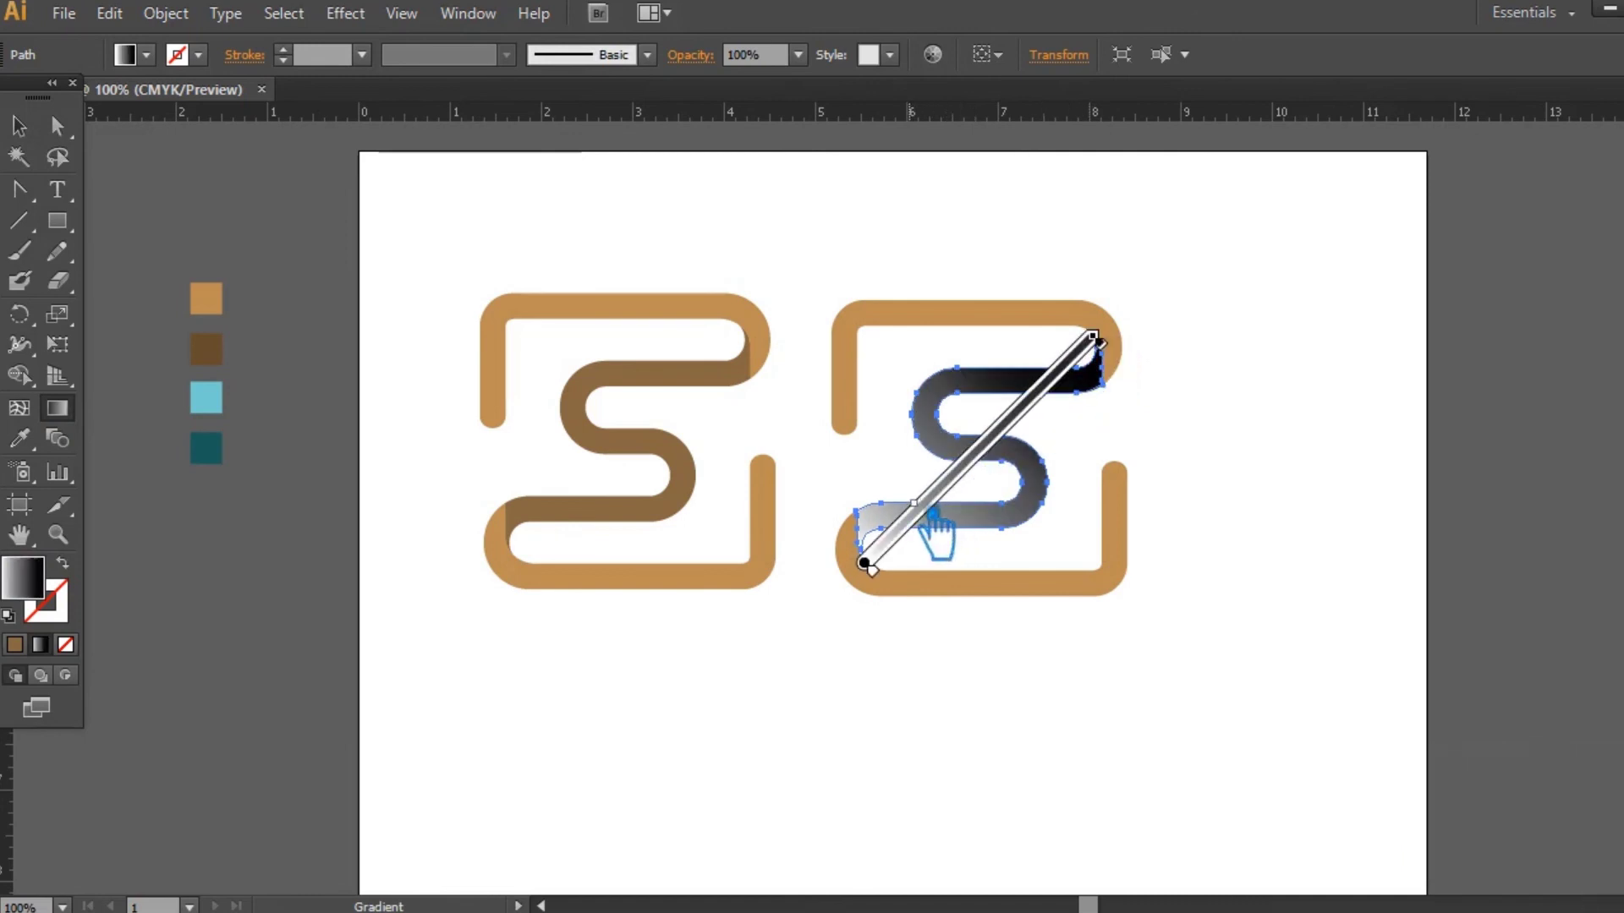
{"action": "left_click_drag", "start_coordinate": [935, 516], "coordinate": [917, 526]}
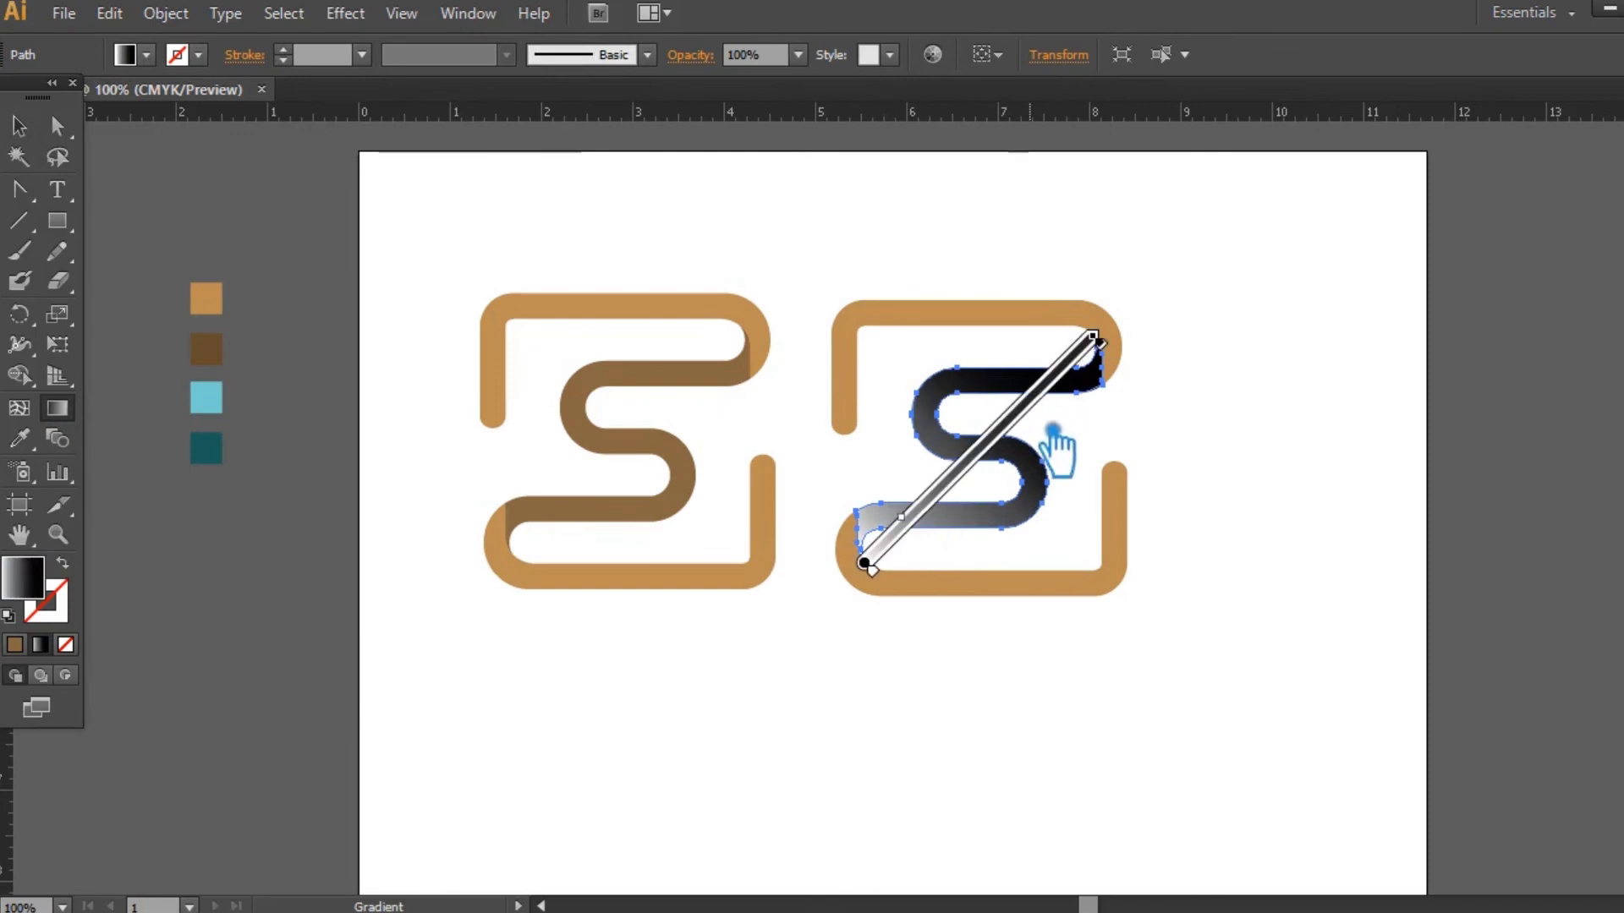
{"action": "left_click", "coordinate": [1051, 392]}
{"action": "left_click_drag", "start_coordinate": [1092, 356], "coordinate": [1114, 336]}
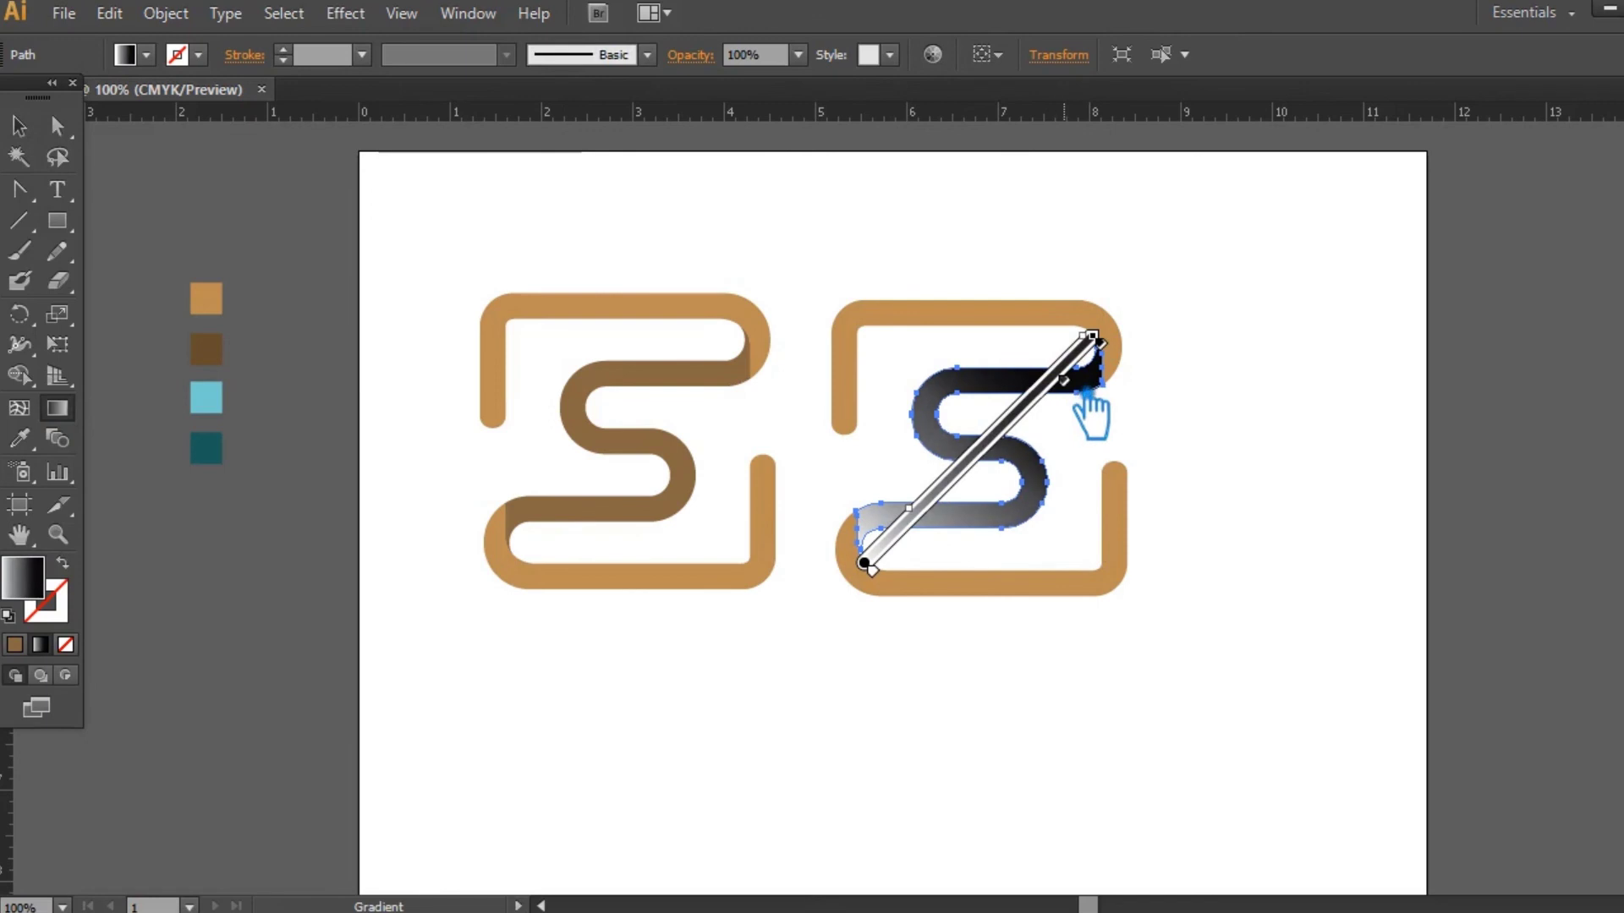
{"action": "key", "text": "v"}
{"action": "left_click", "coordinate": [398, 262]}
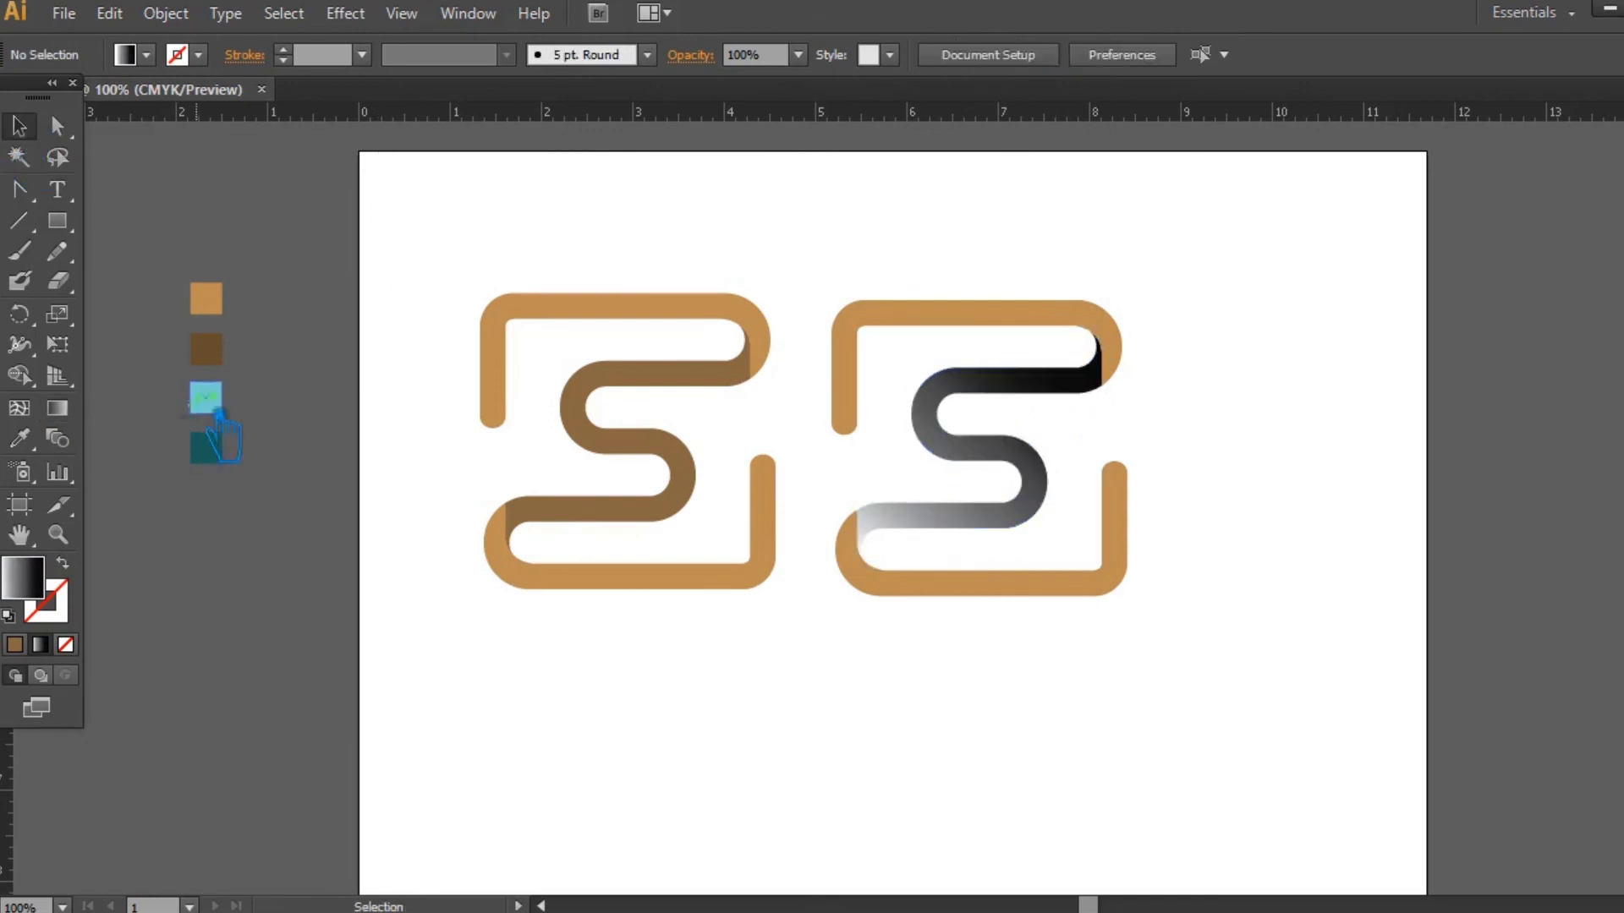
Brighten the light turquoise swatch to hex 81FCFC.
{"action": "left_click", "coordinate": [206, 397]}
{"action": "double_click", "coordinate": [47, 596]}
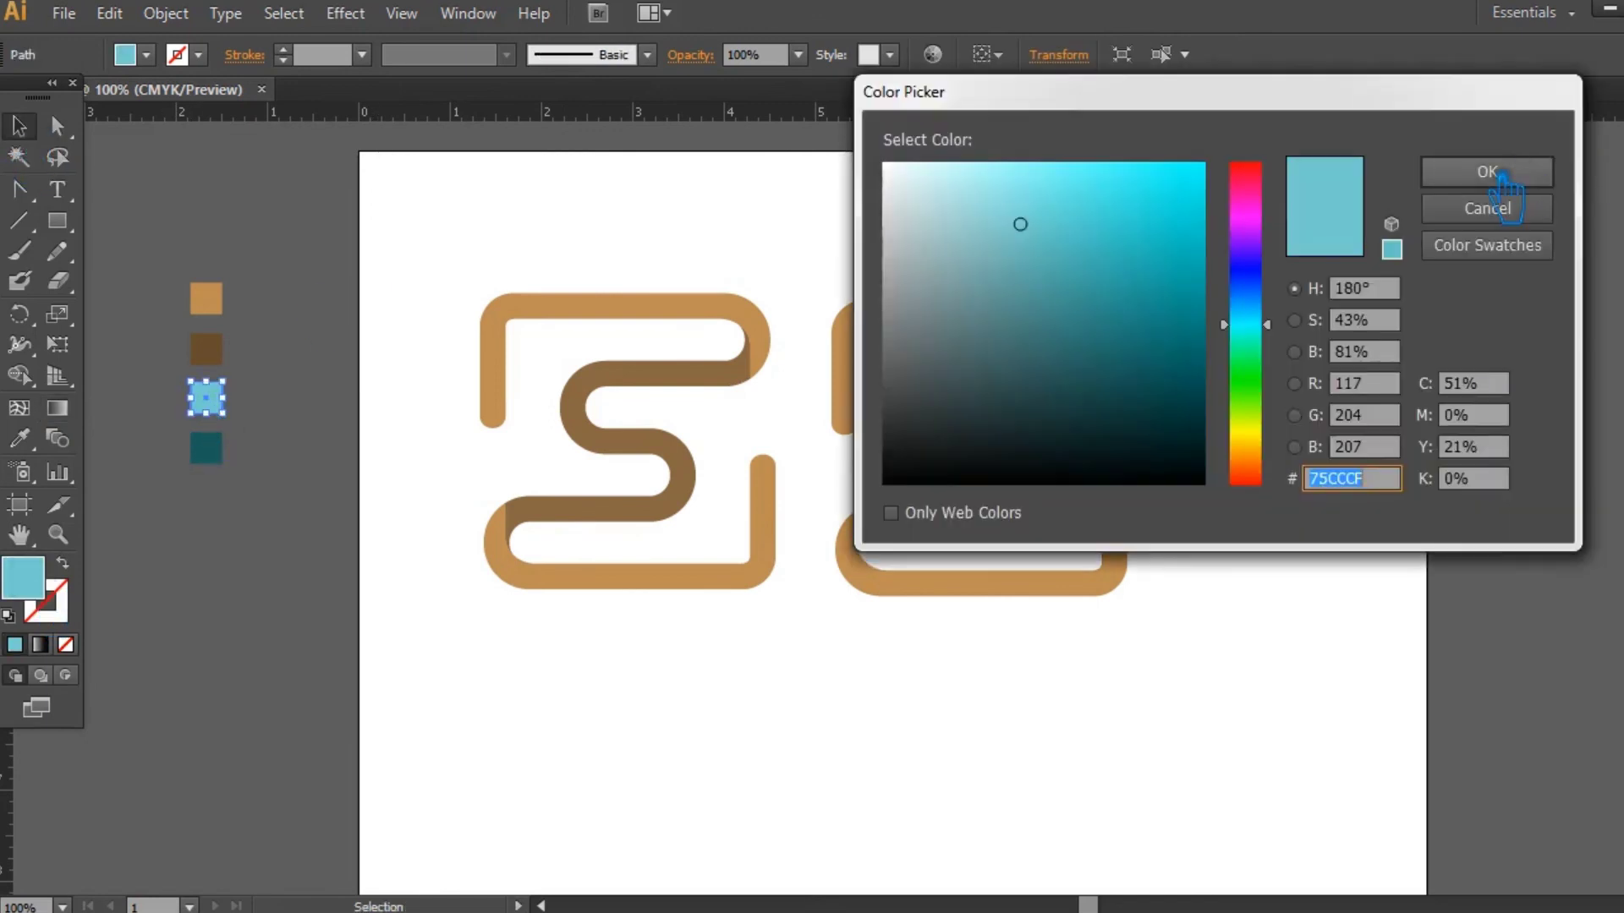
{"action": "left_click_drag", "start_coordinate": [1057, 193], "coordinate": [1039, 167]}
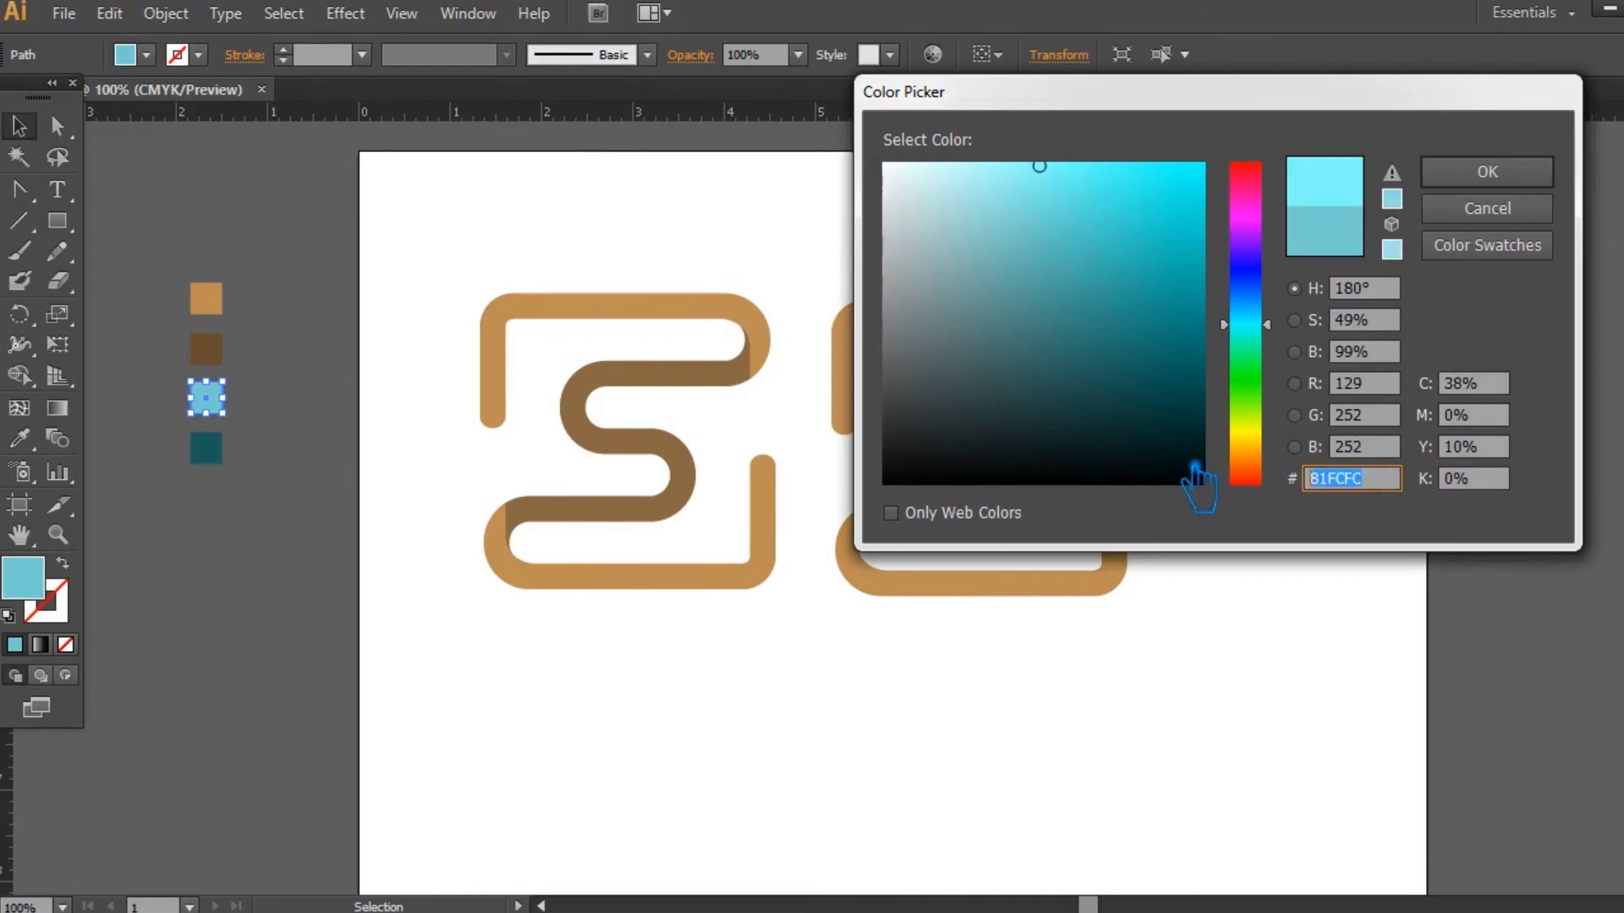
{"action": "key", "text": "Return"}
Set the white gradient stop of the copy's S curve to 81FCFC and remove the extra black stop.
{"action": "left_click", "coordinate": [1036, 482]}
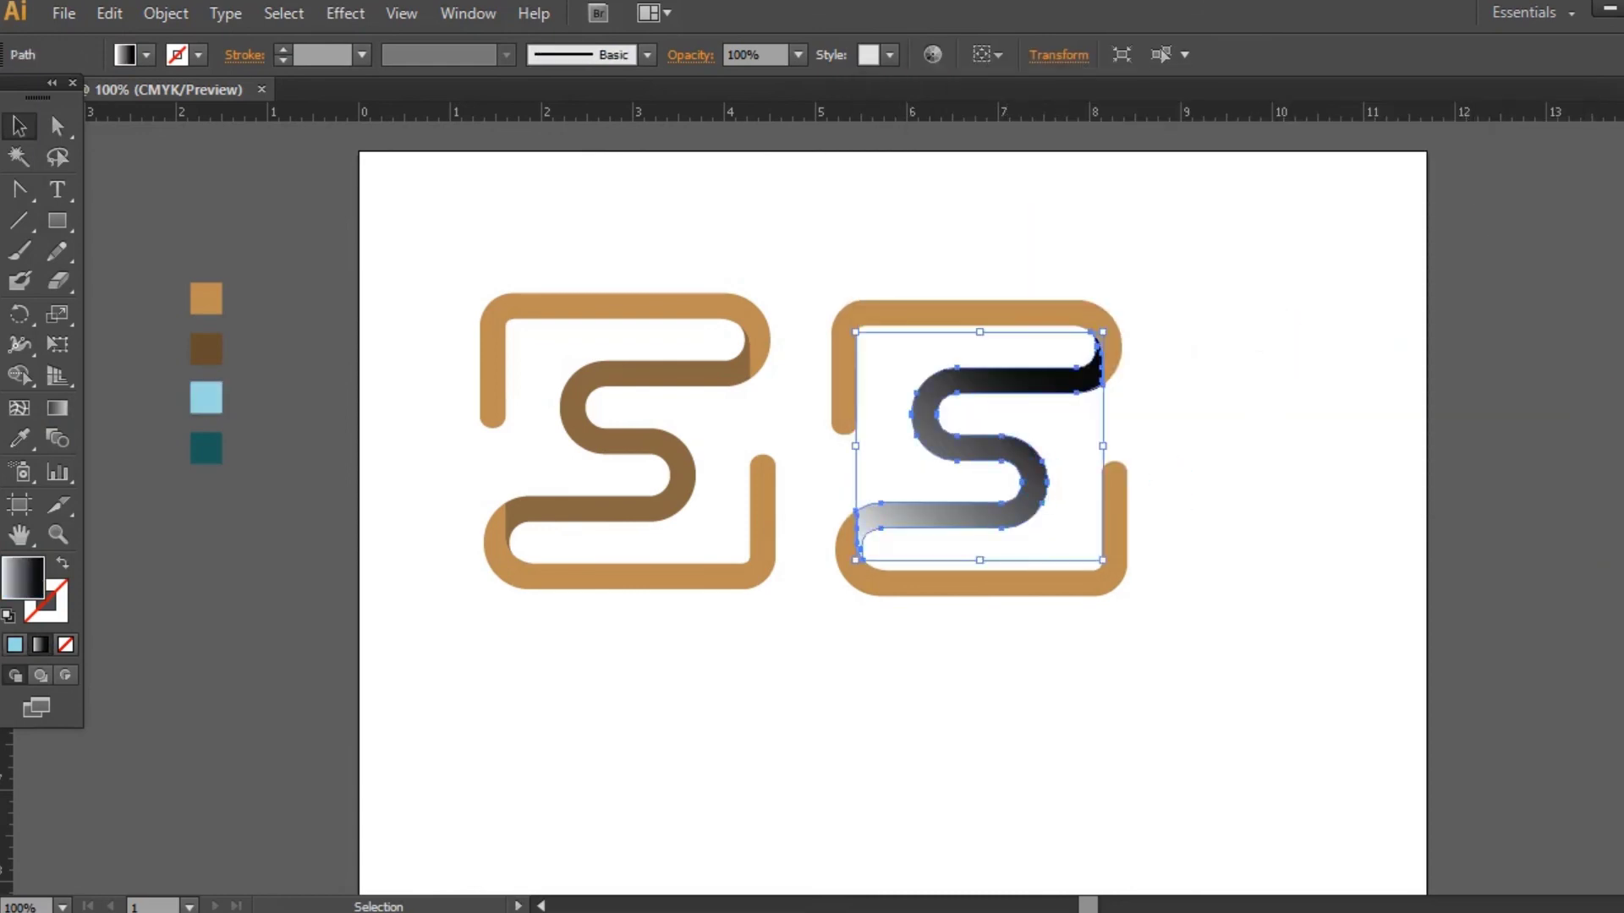
{"action": "key", "text": "ctrl+F9"}
{"action": "left_click", "coordinate": [1400, 512]}
{"action": "double_click", "coordinate": [1422, 402]}
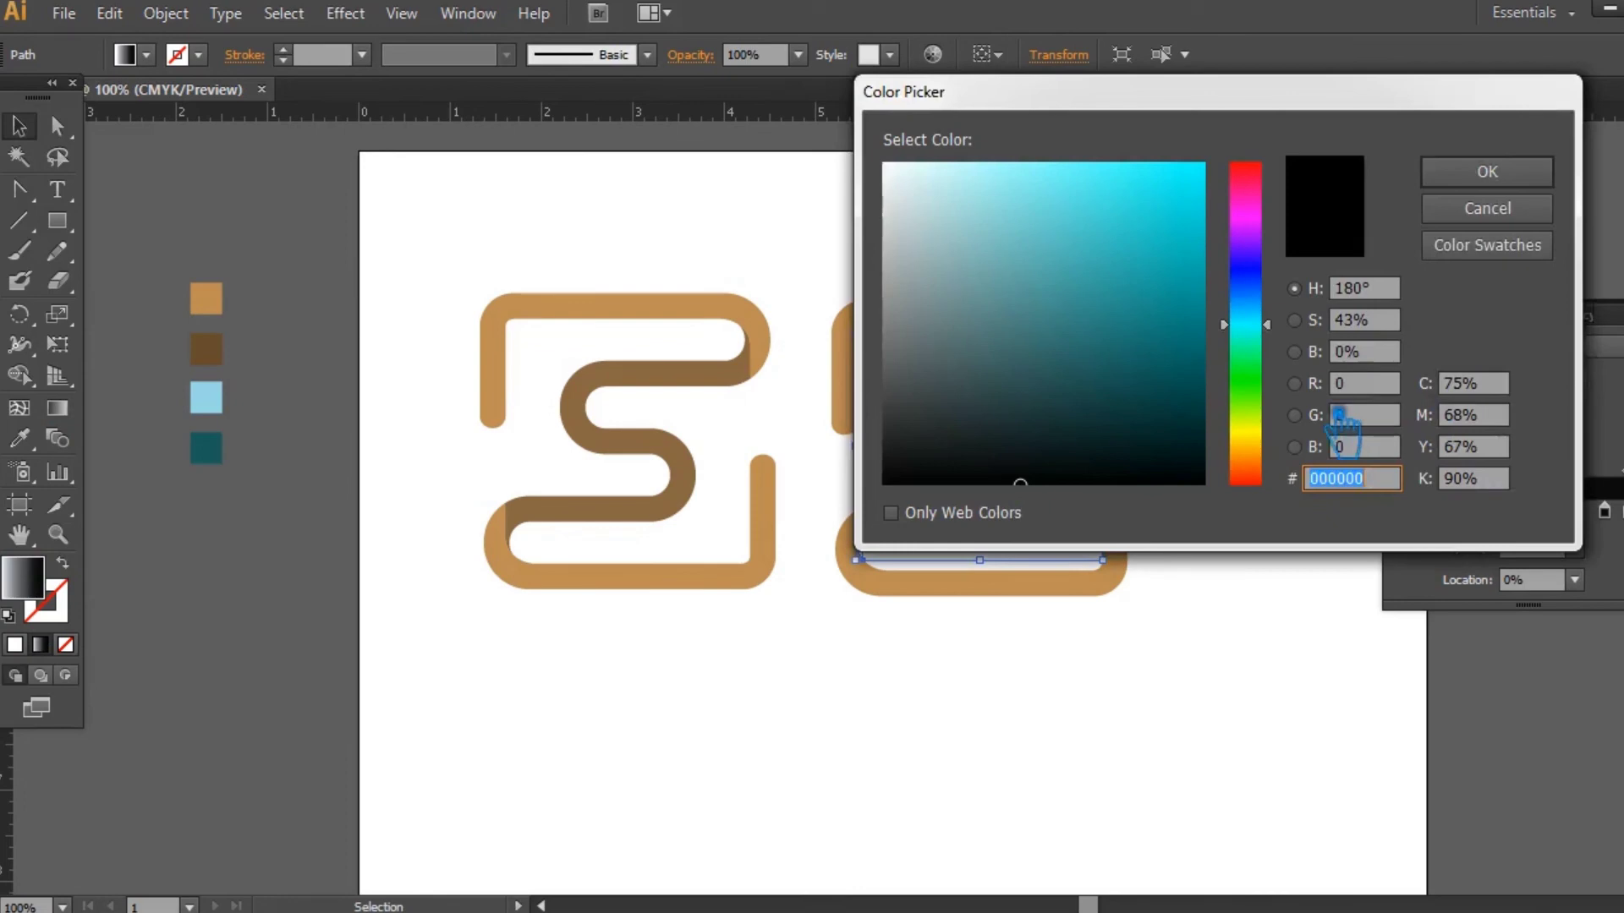
{"action": "type", "text": "81FCFC"}
{"action": "left_click", "coordinate": [1514, 169]}
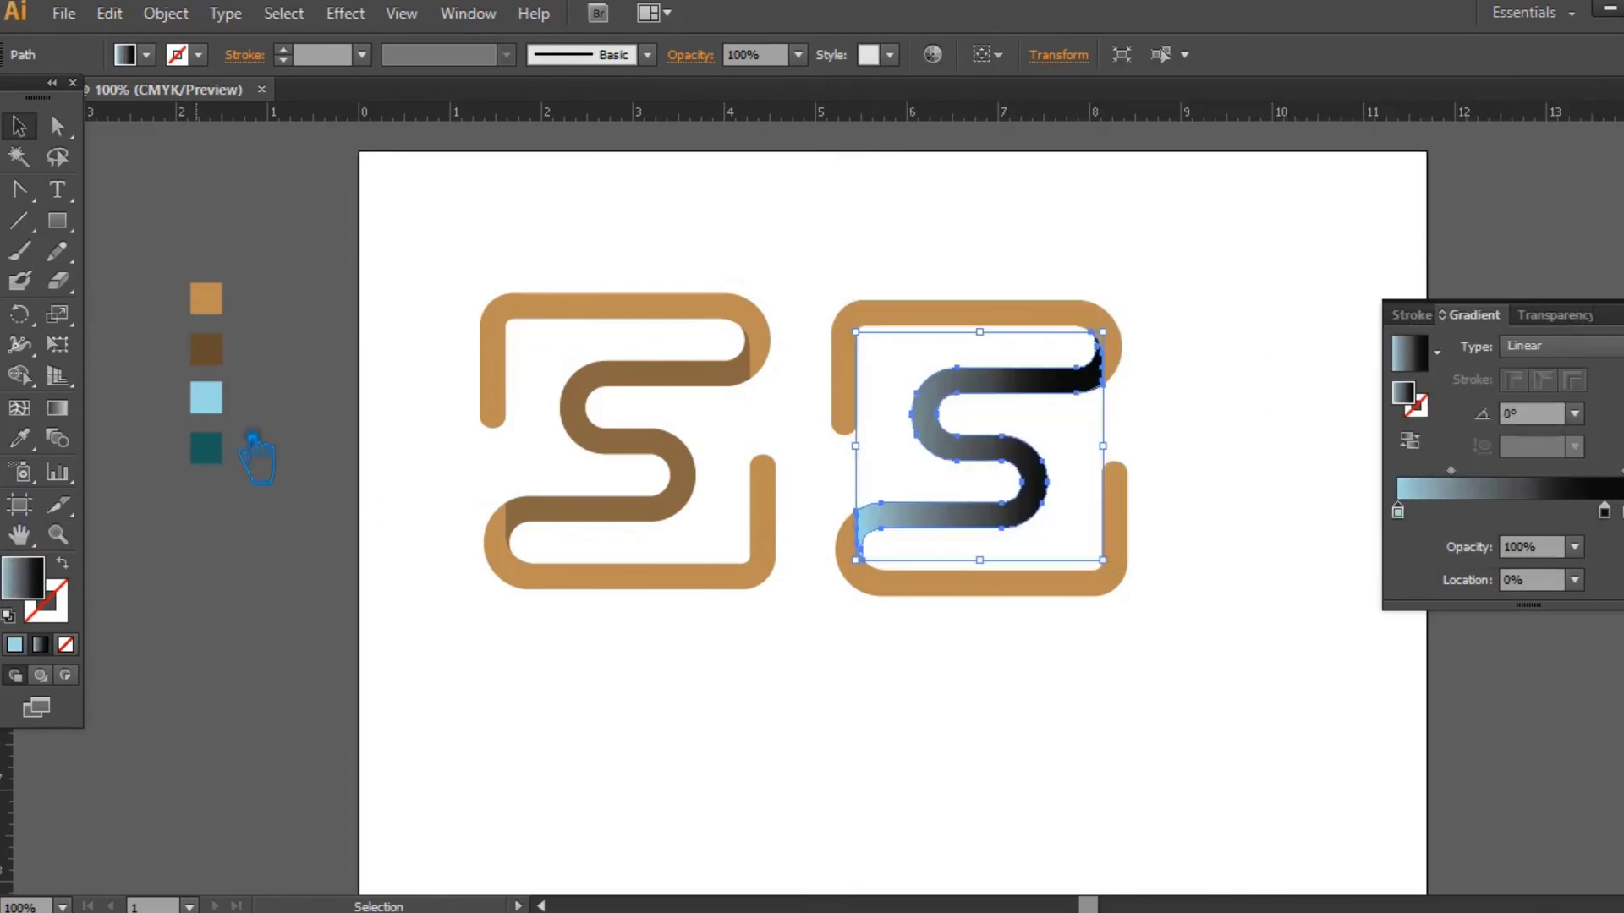
{"action": "left_click_drag", "start_coordinate": [1622, 556], "coordinate": [1622, 584]}
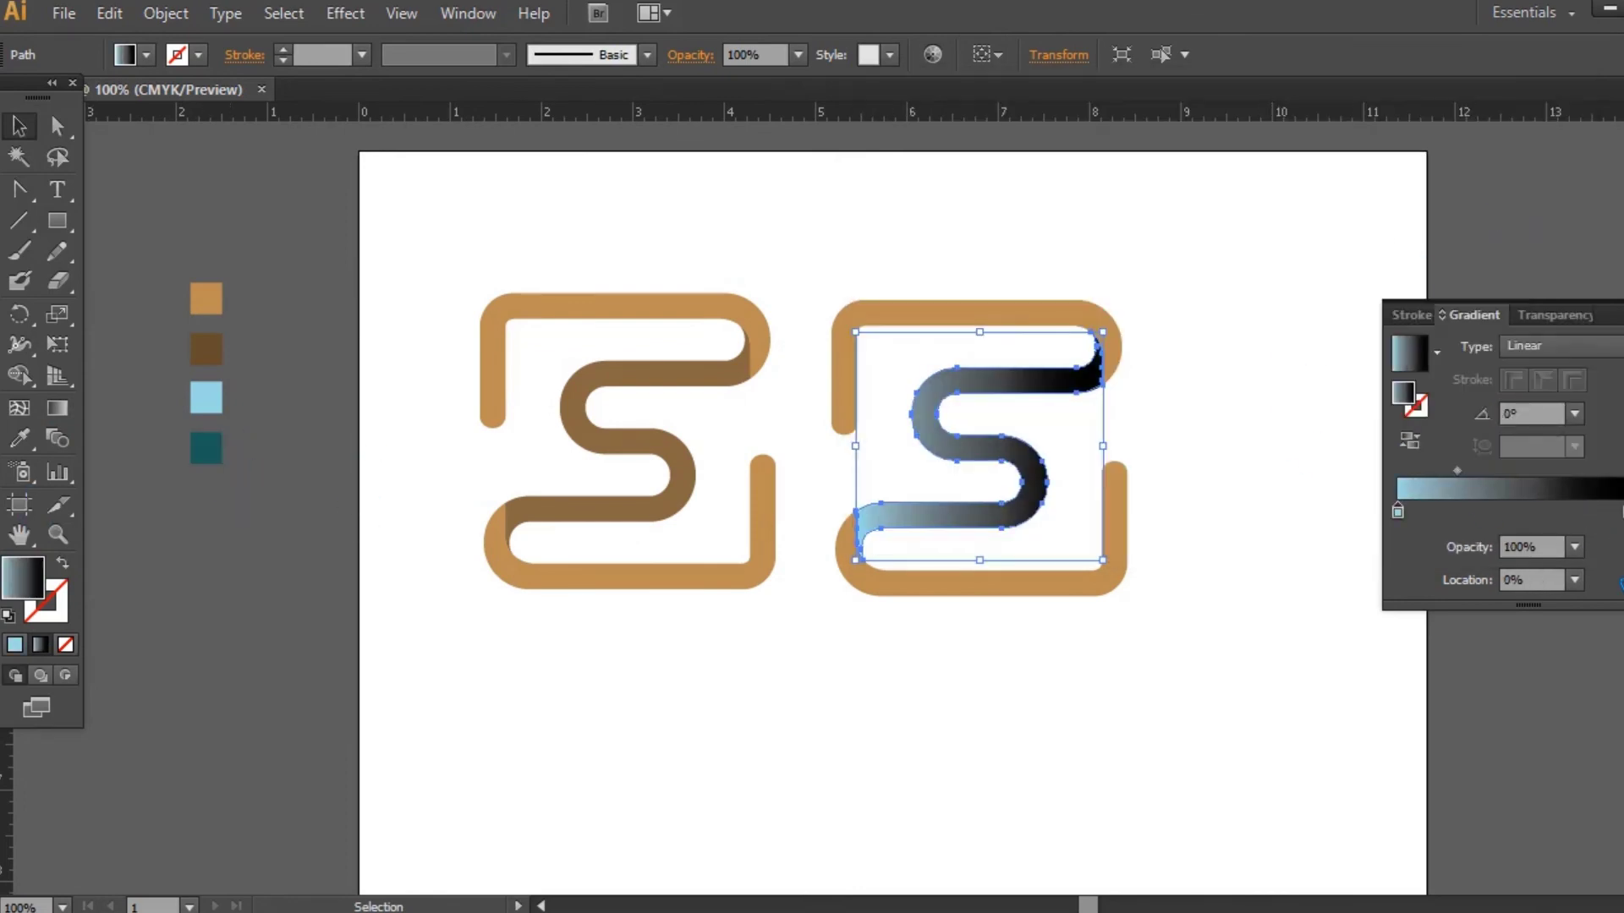
Set the black gradient stop of the copy's S curve to the dark teal swatch's hex value, 1D5B59.
{"action": "left_click", "coordinate": [212, 448]}
{"action": "double_click", "coordinate": [23, 578]}
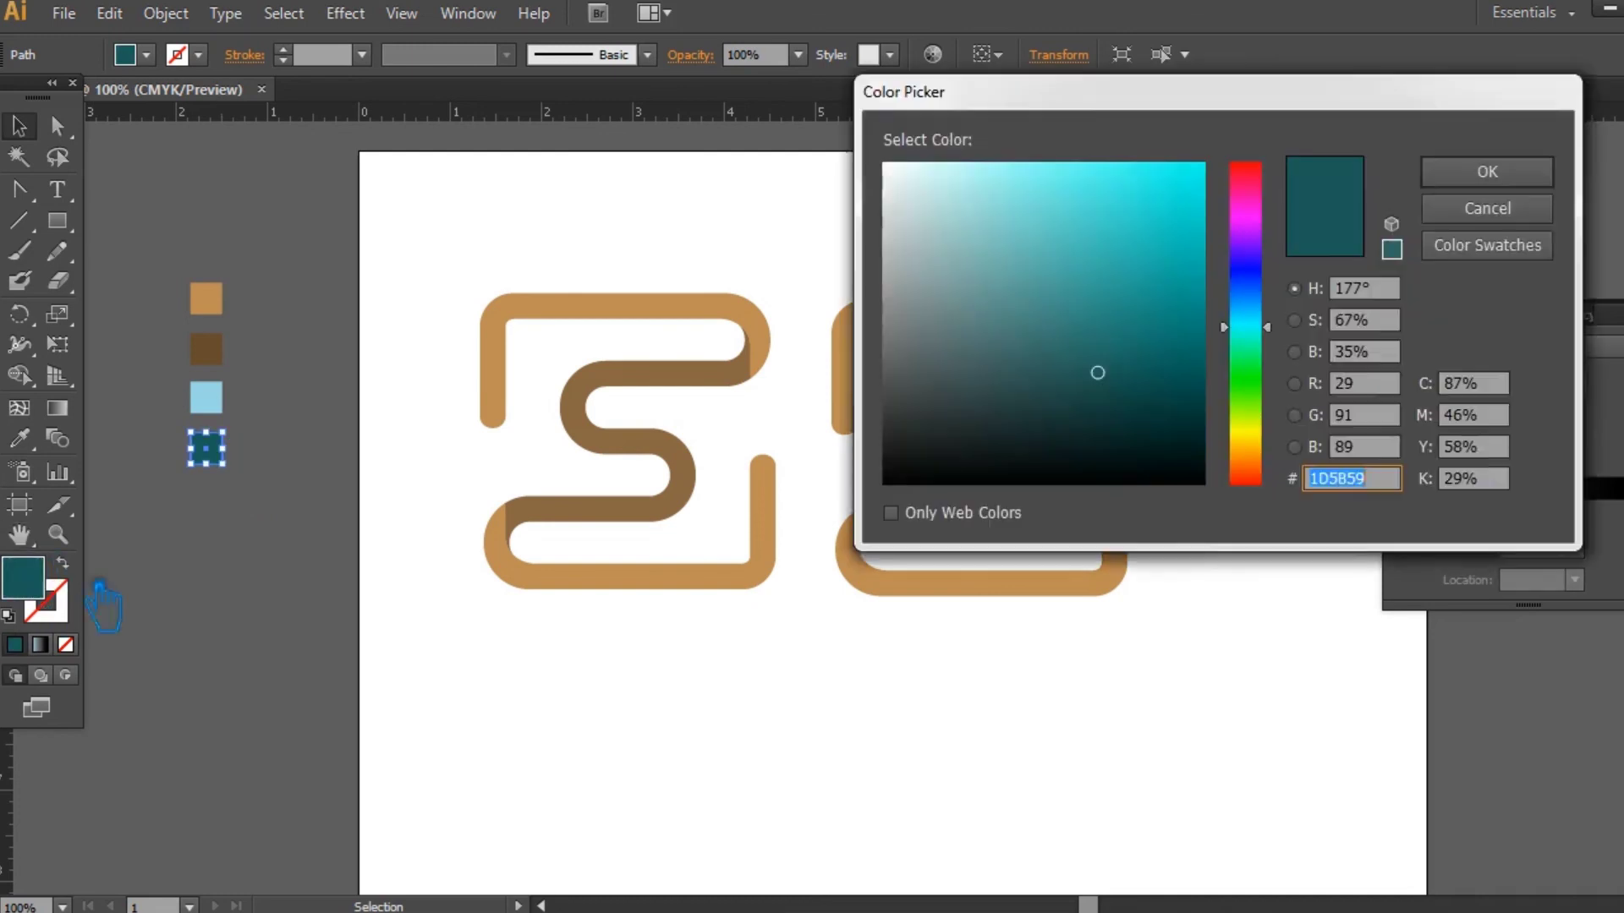
{"action": "left_click", "coordinate": [1531, 180]}
{"action": "left_click", "coordinate": [988, 386]}
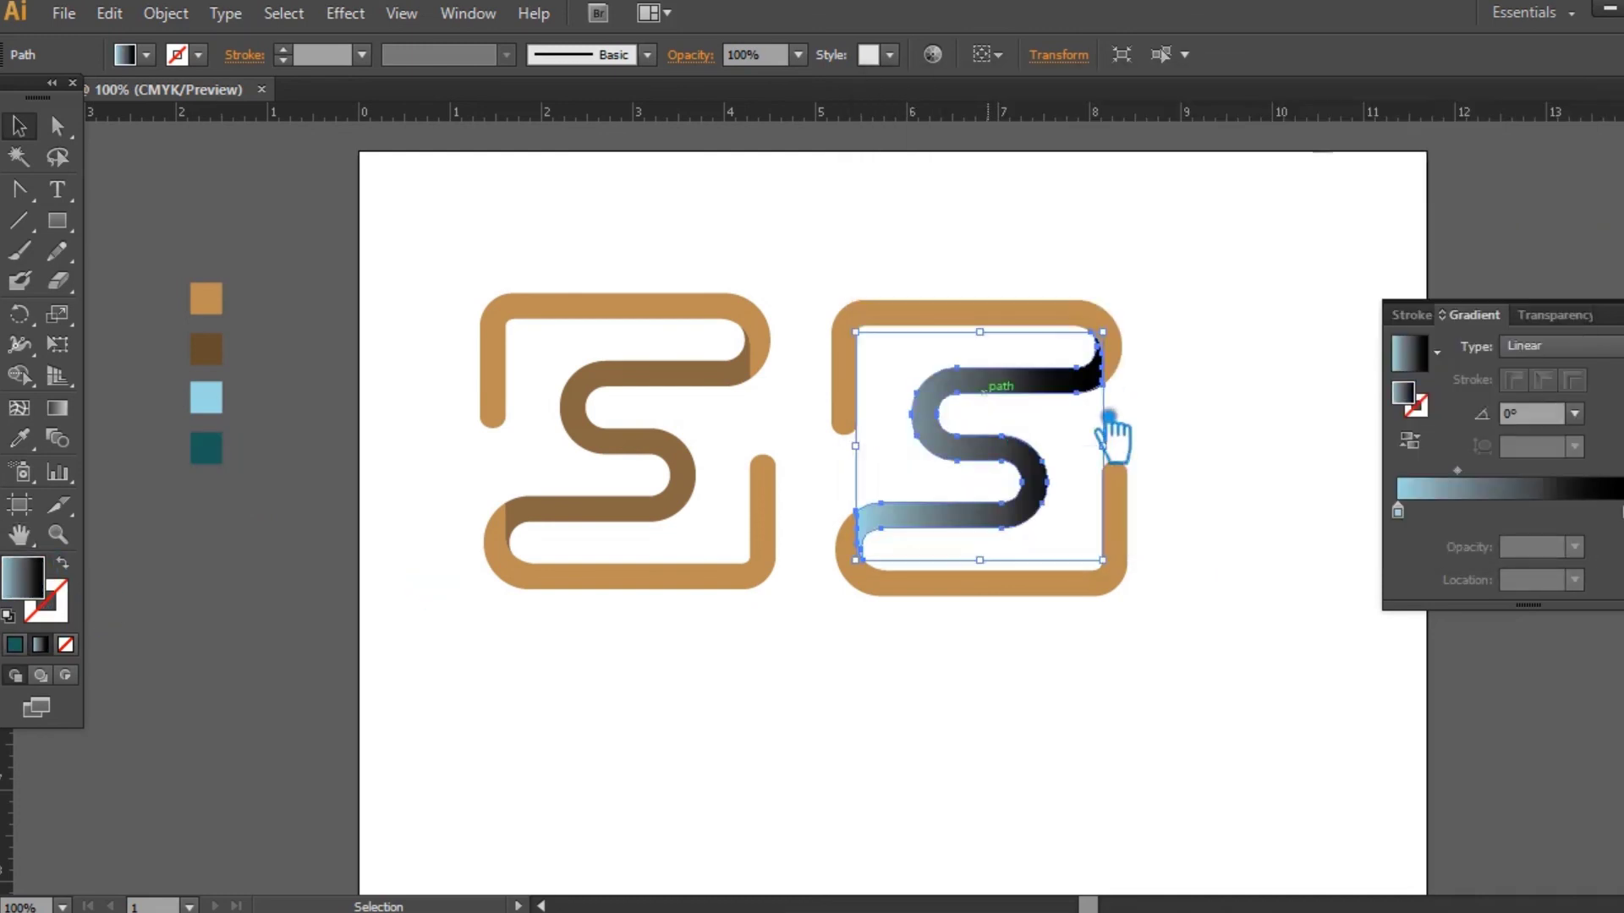
{"action": "left_click", "coordinate": [1623, 512]}
{"action": "double_click", "coordinate": [1423, 410]}
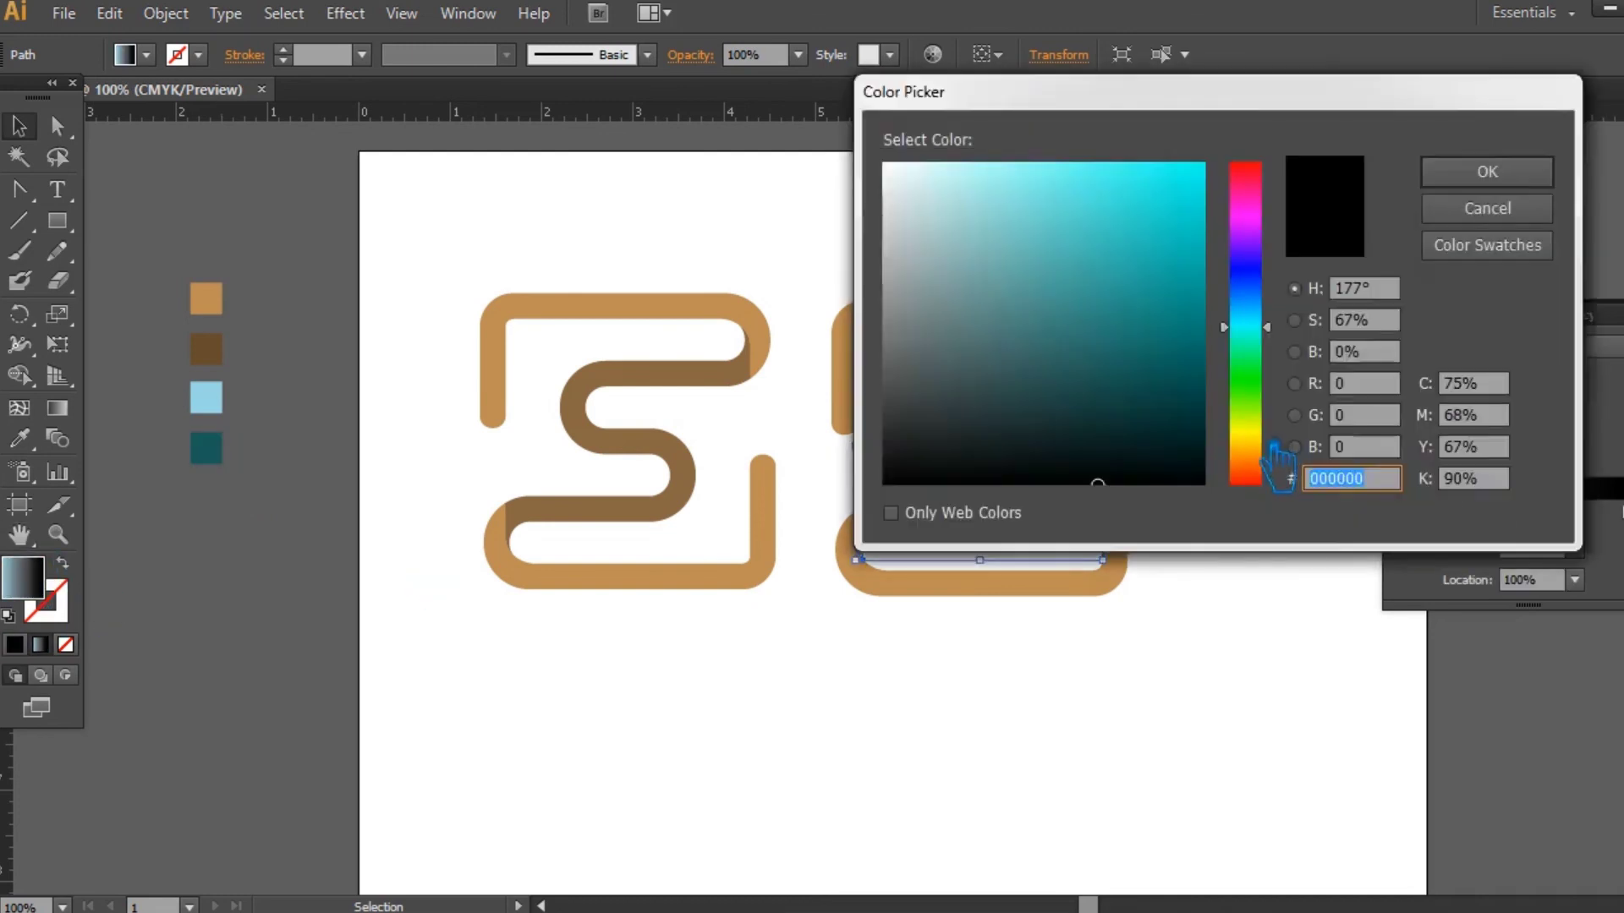
{"action": "type", "text": "1D5B59"}
{"action": "left_click", "coordinate": [1510, 173]}
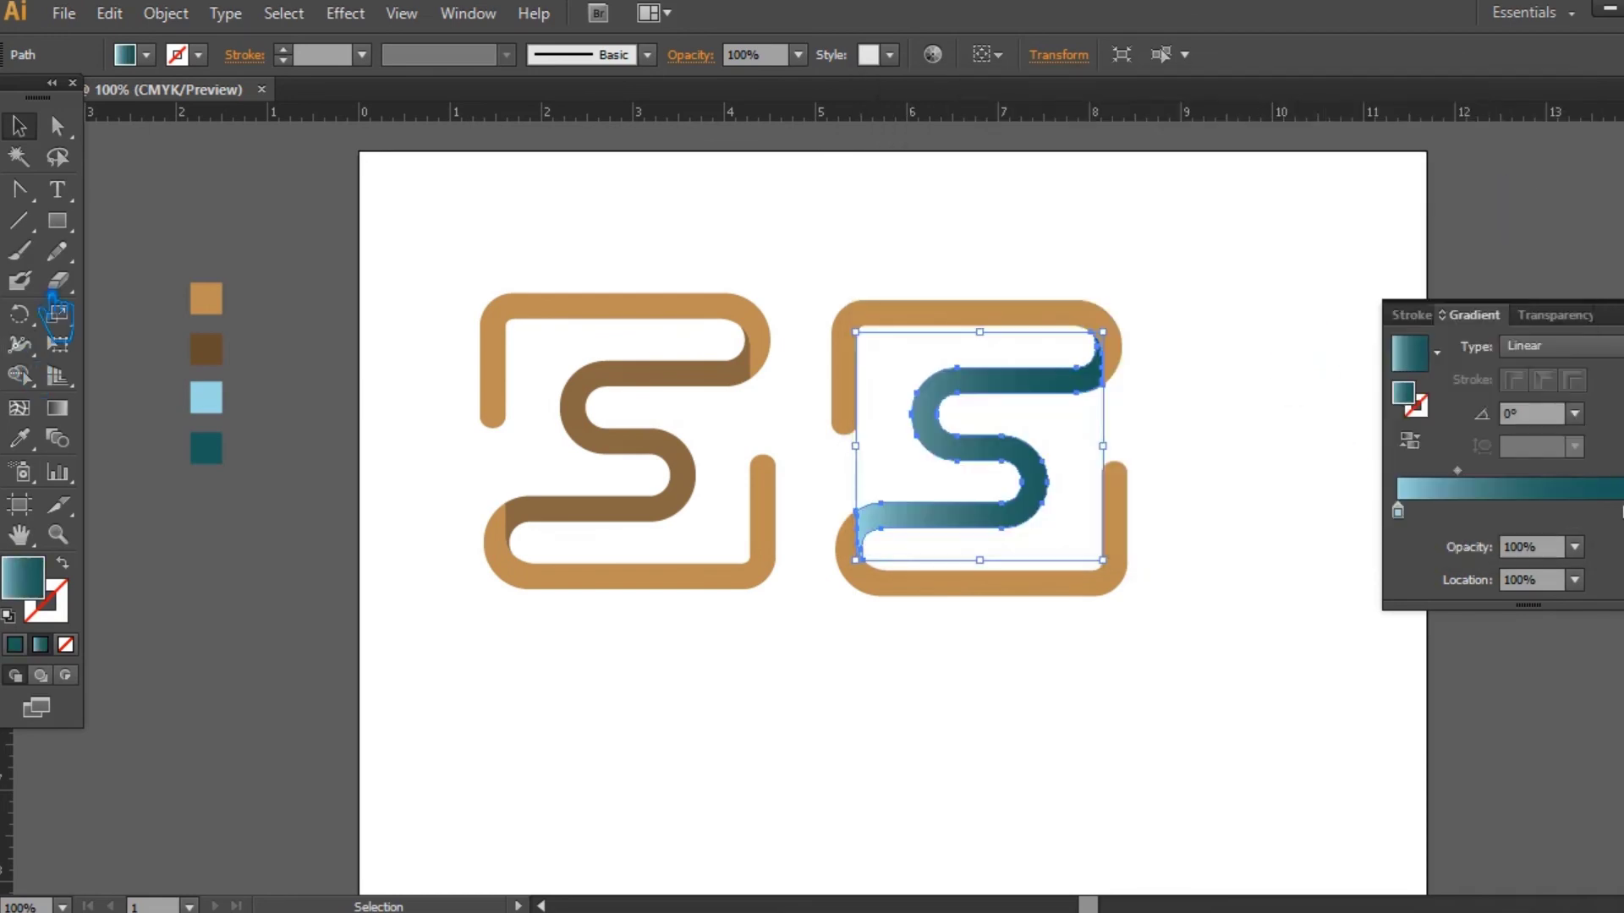
Run the copy's S-curve gradient diagonally across the shape with the teal stop near the middle, and reverse its colors.
{"action": "left_click", "coordinate": [58, 409]}
{"action": "left_click_drag", "start_coordinate": [863, 560], "coordinate": [1091, 335]}
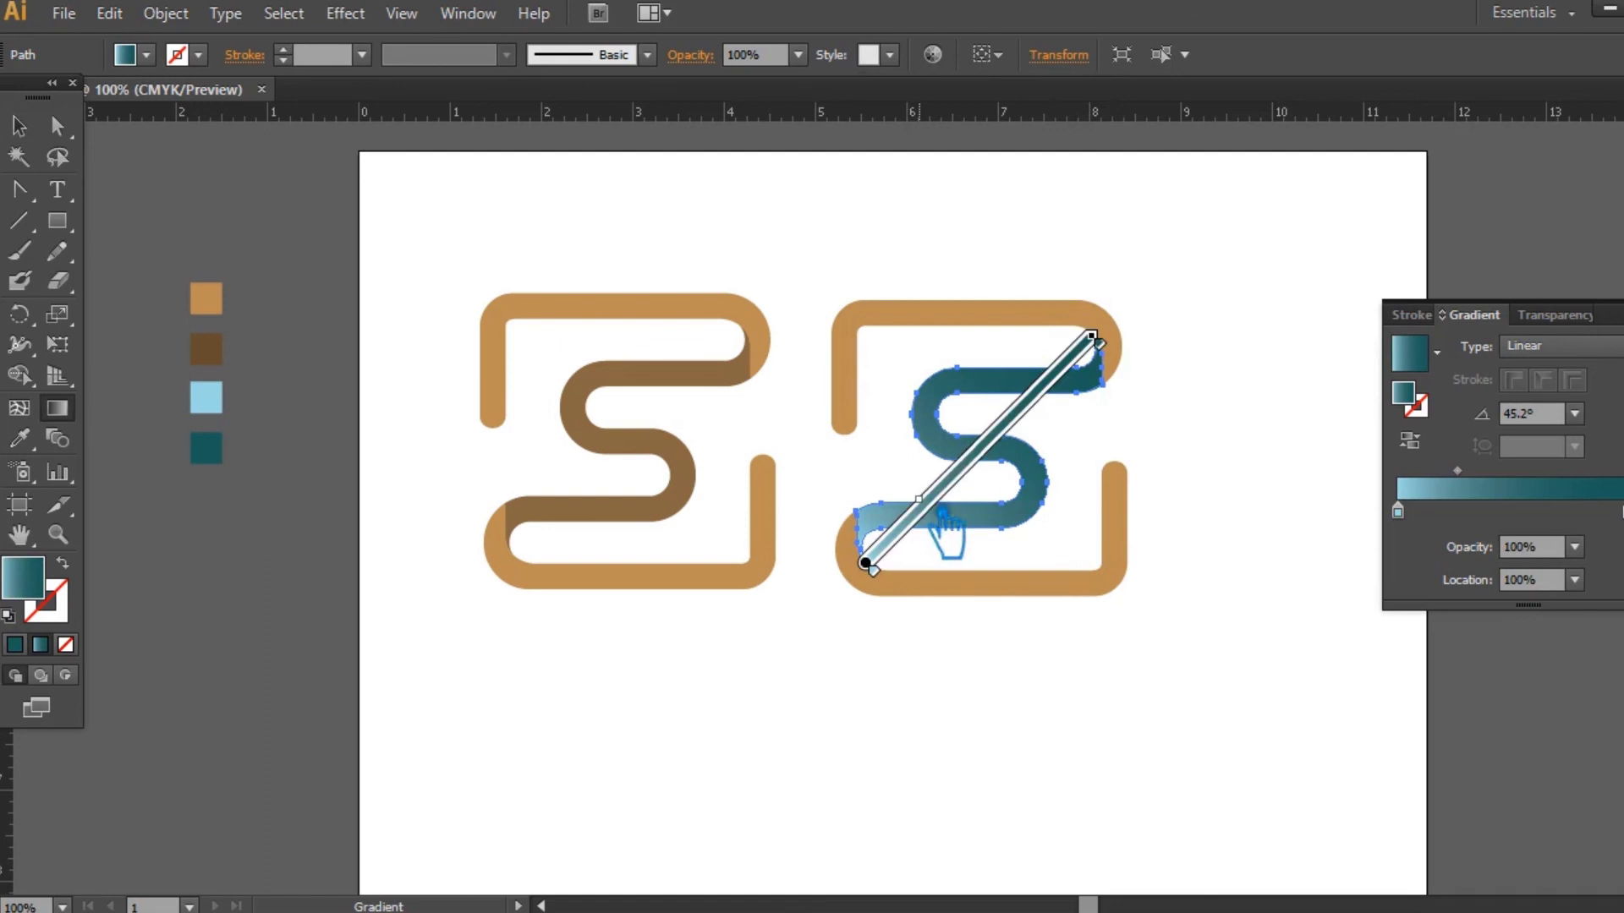
{"action": "mouse_move", "coordinate": [1098, 345]}
{"action": "left_mouse_down"}
{"action": "mouse_move", "coordinate": [1063, 380]}
{"action": "mouse_move", "coordinate": [1069, 442]}
{"action": "left_mouse_up"}
{"action": "left_click_drag", "start_coordinate": [972, 474], "coordinate": [1005, 436]}
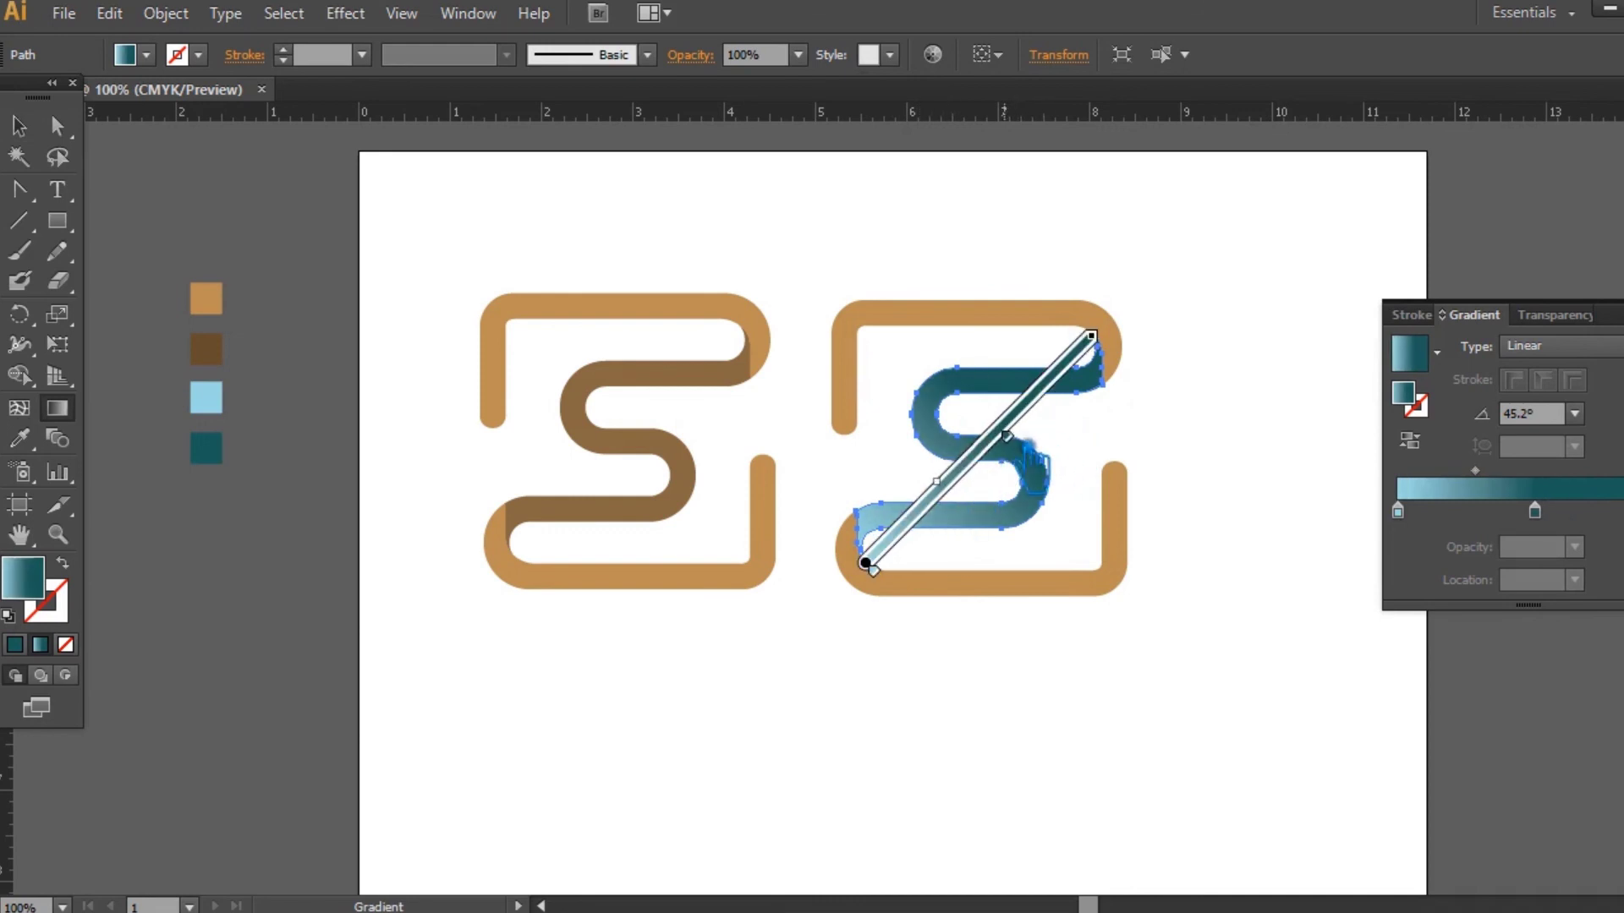
{"action": "left_click", "coordinate": [1412, 441]}
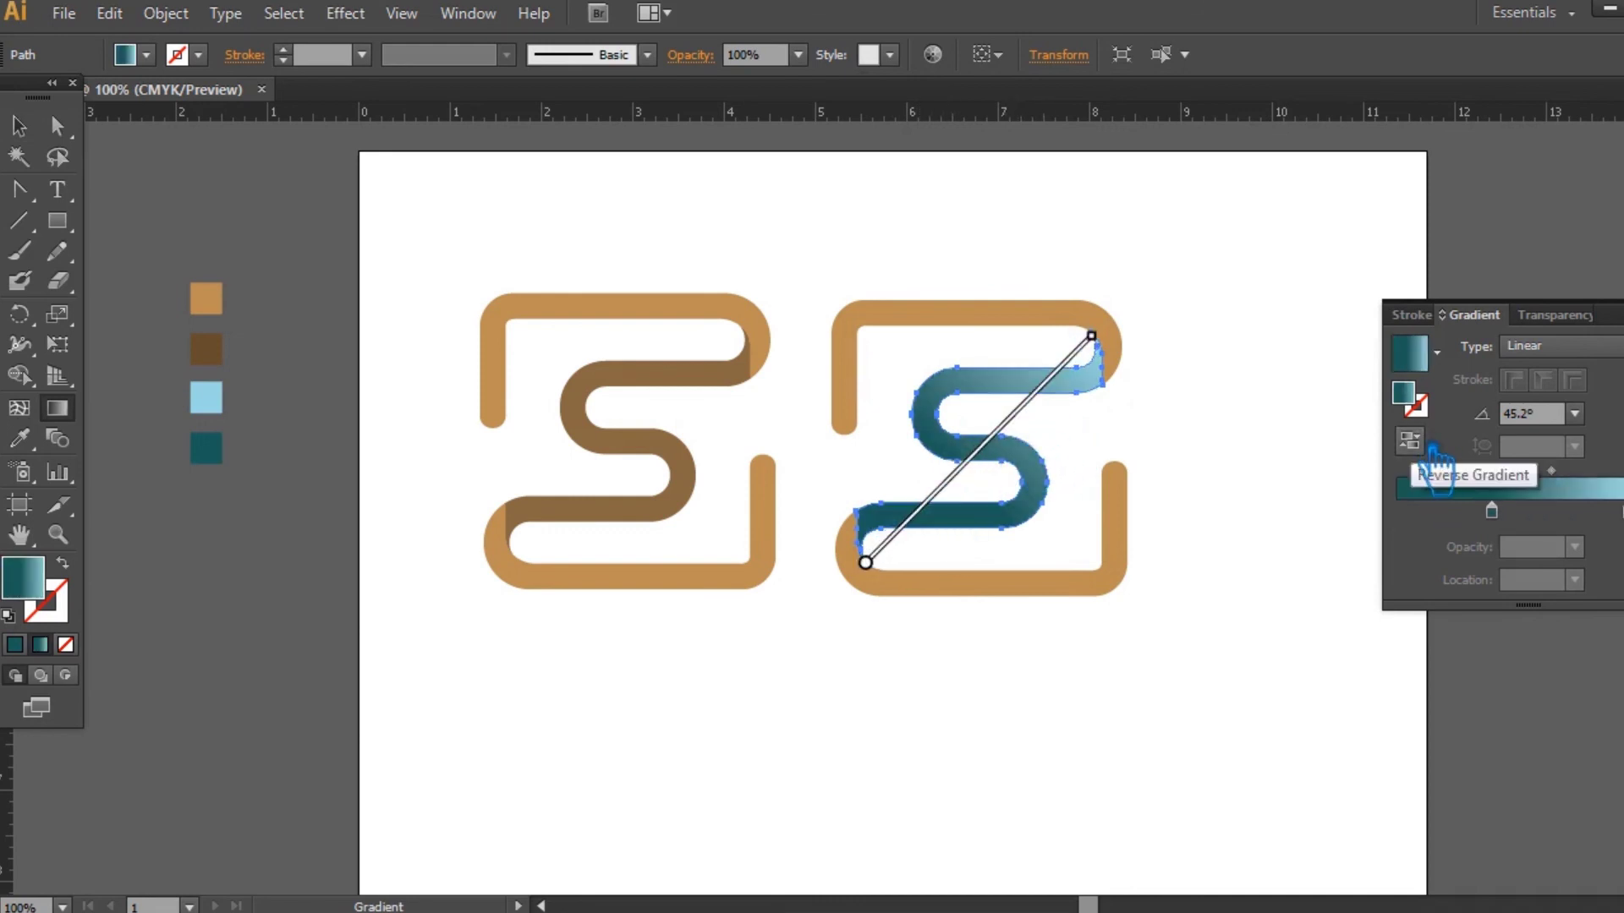
{"action": "left_click", "coordinate": [1088, 652]}
Ungroup the copy's two outer tan frame pieces.
{"action": "left_click", "coordinate": [987, 592]}
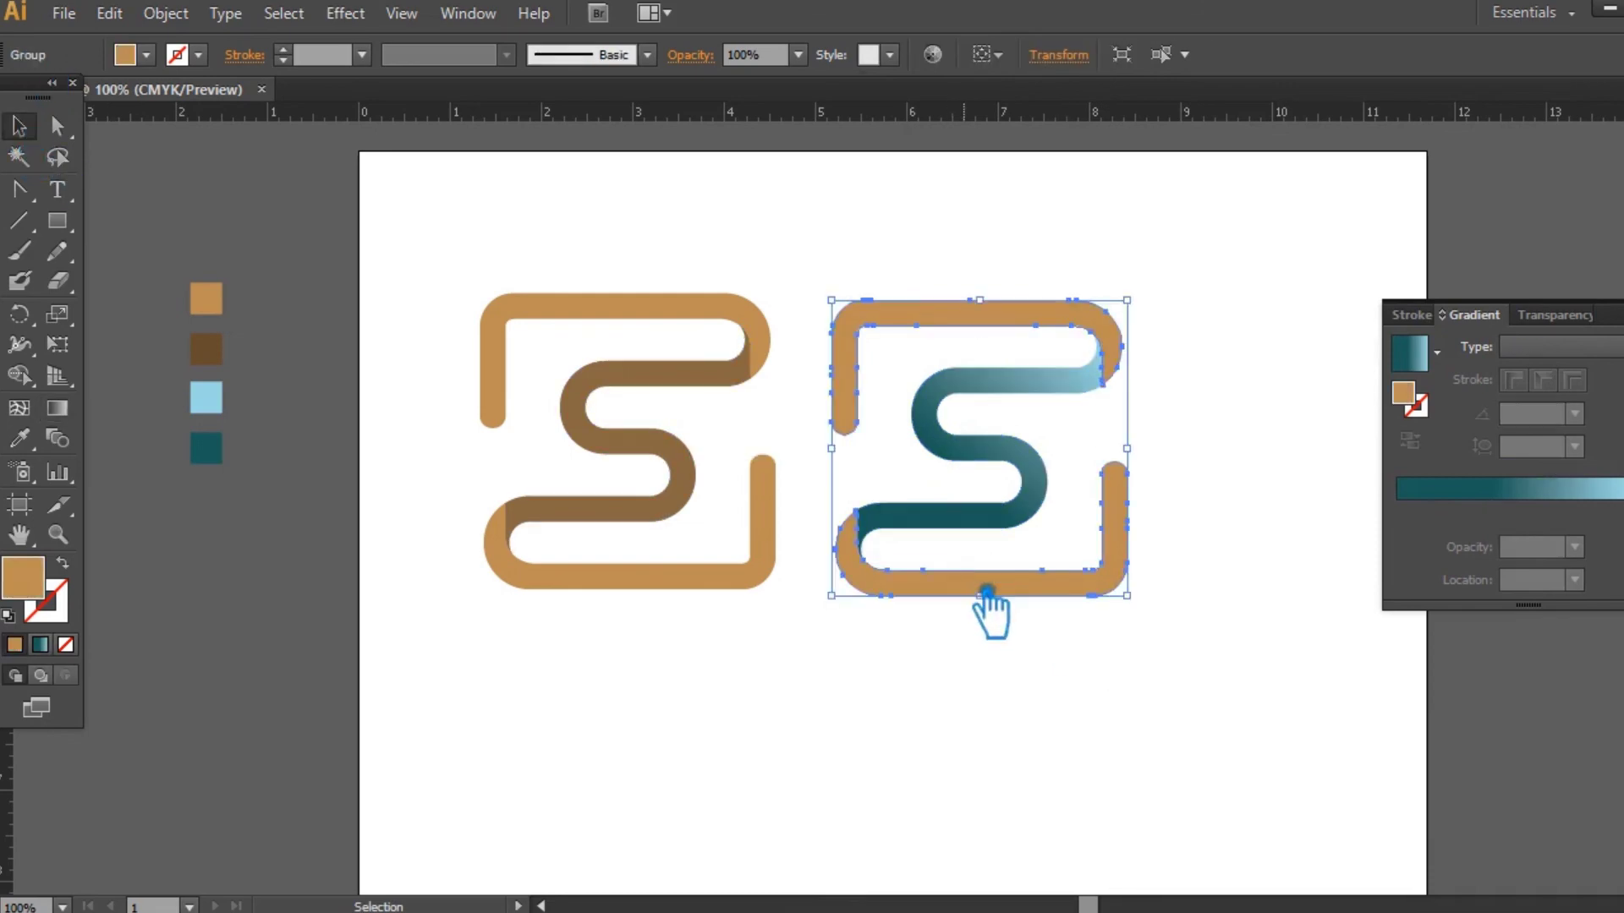
{"action": "right_click", "coordinate": [976, 316]}
{"action": "left_click", "coordinate": [1072, 466]}
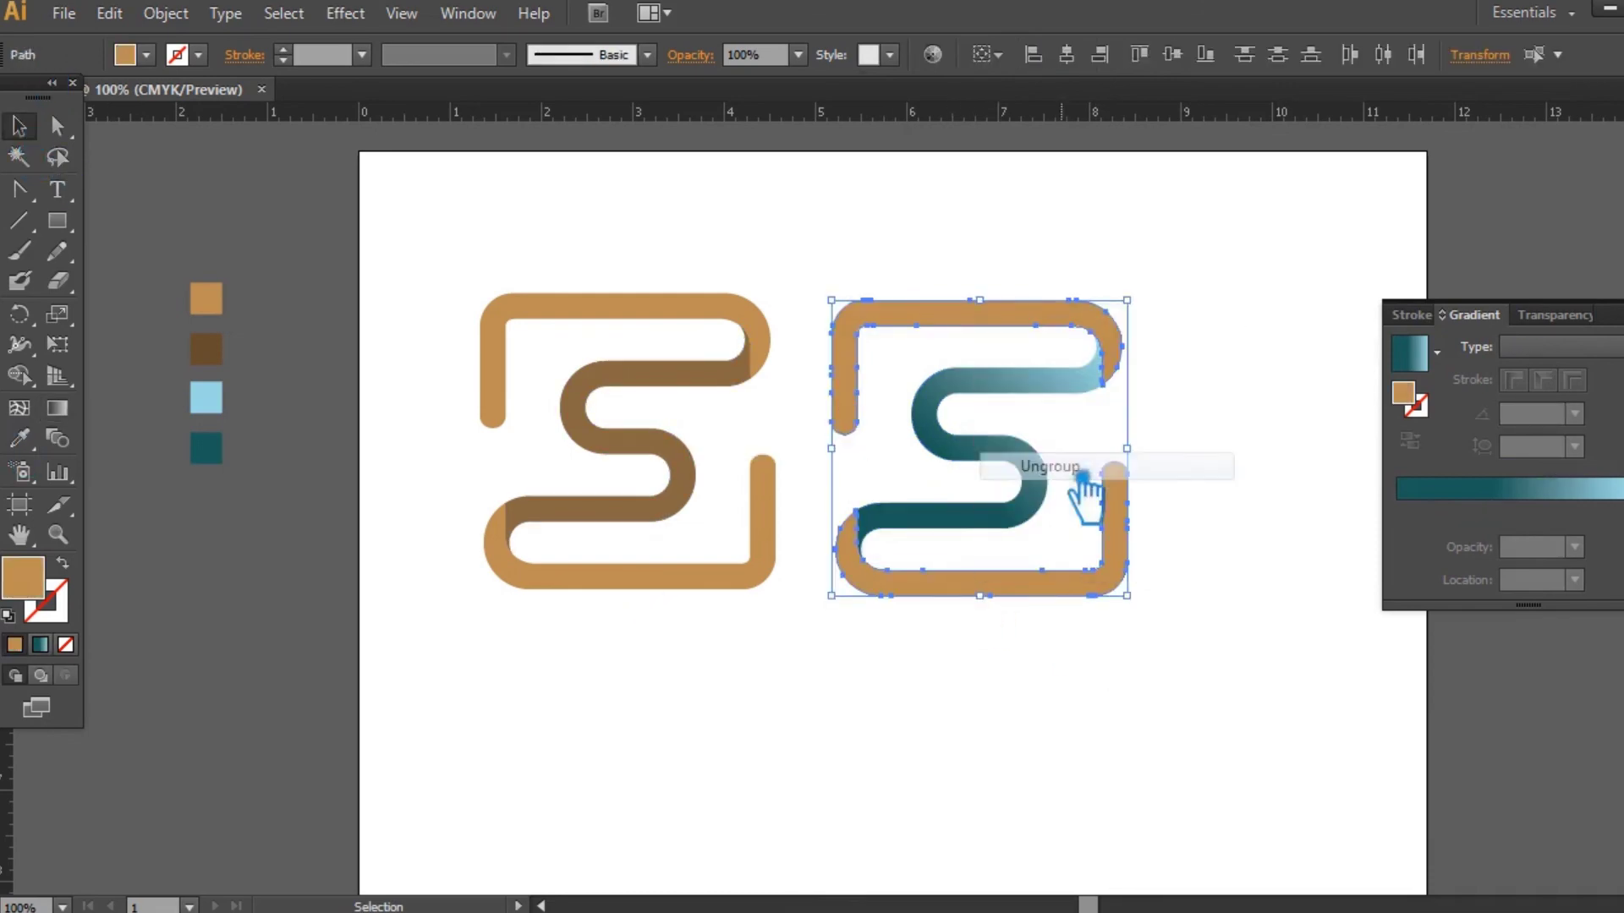
Give the copy's outer frame pieces the S curve's teal gradient and reverse it so light turquoise starts at the left.
{"action": "left_click", "coordinate": [18, 438]}
{"action": "left_click", "coordinate": [957, 435]}
{"action": "left_click", "coordinate": [18, 126]}
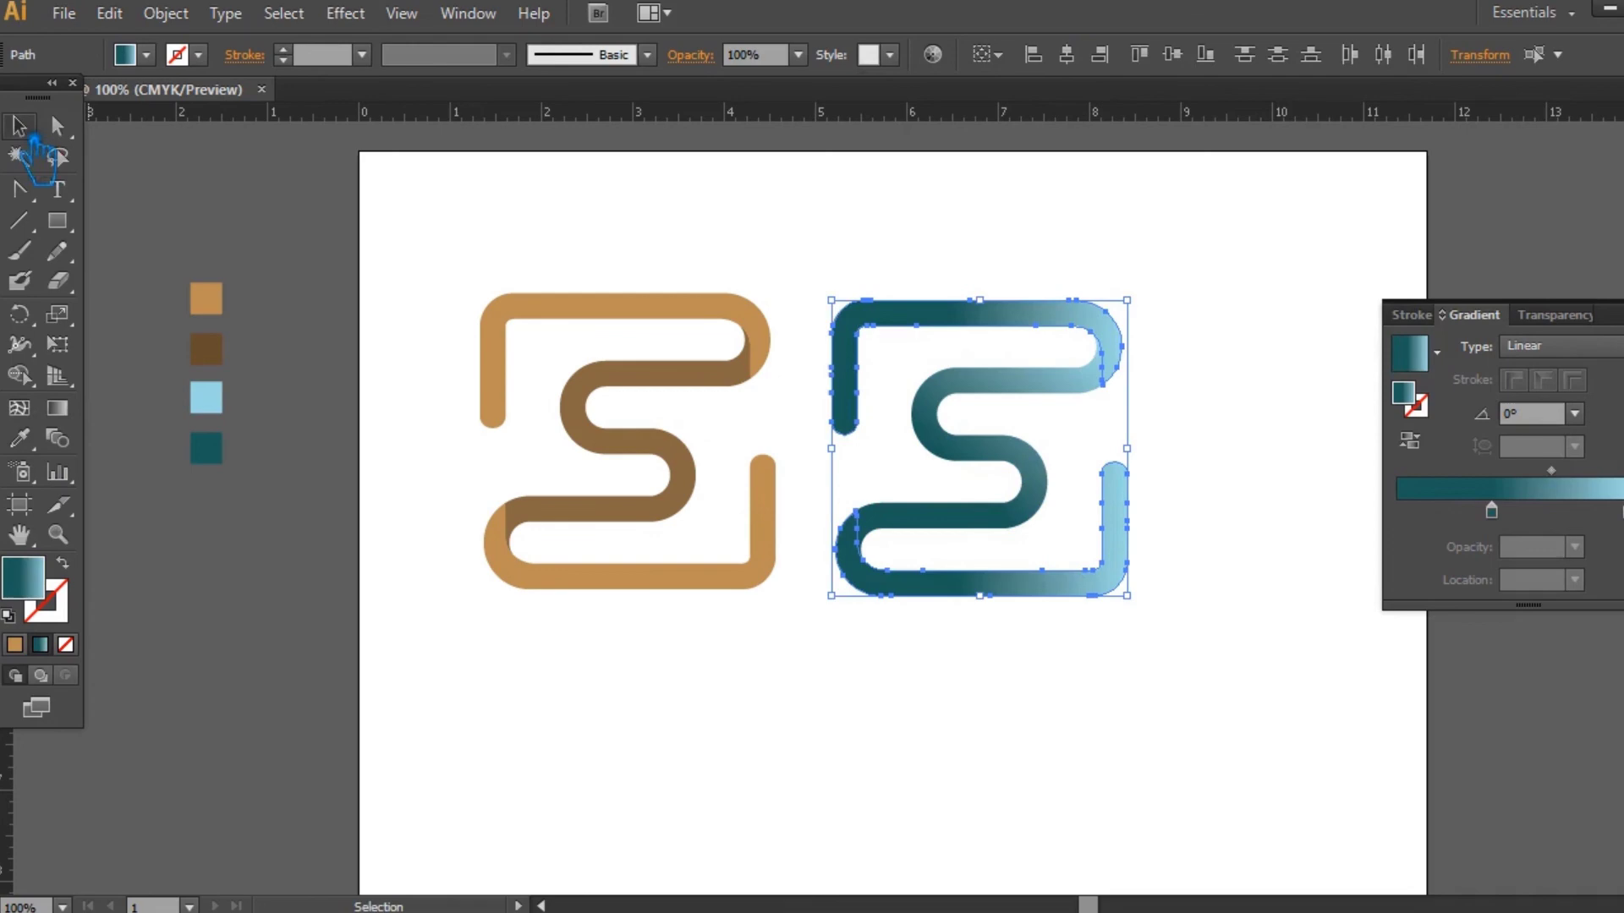
{"action": "left_click", "coordinate": [1409, 440]}
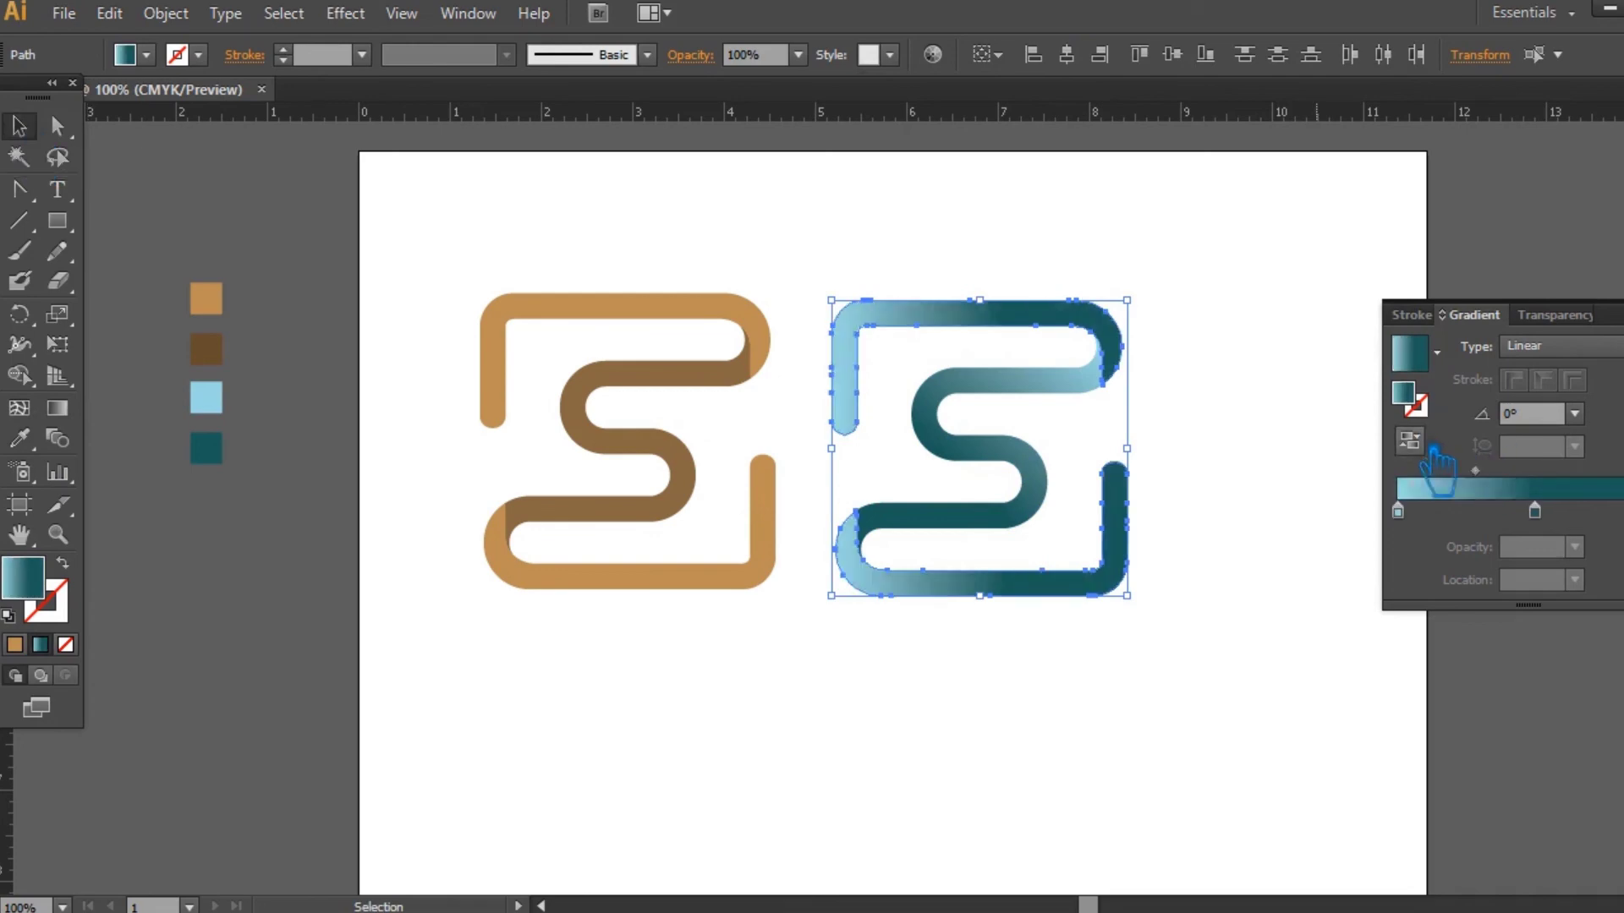
{"action": "left_click", "coordinate": [1259, 390]}
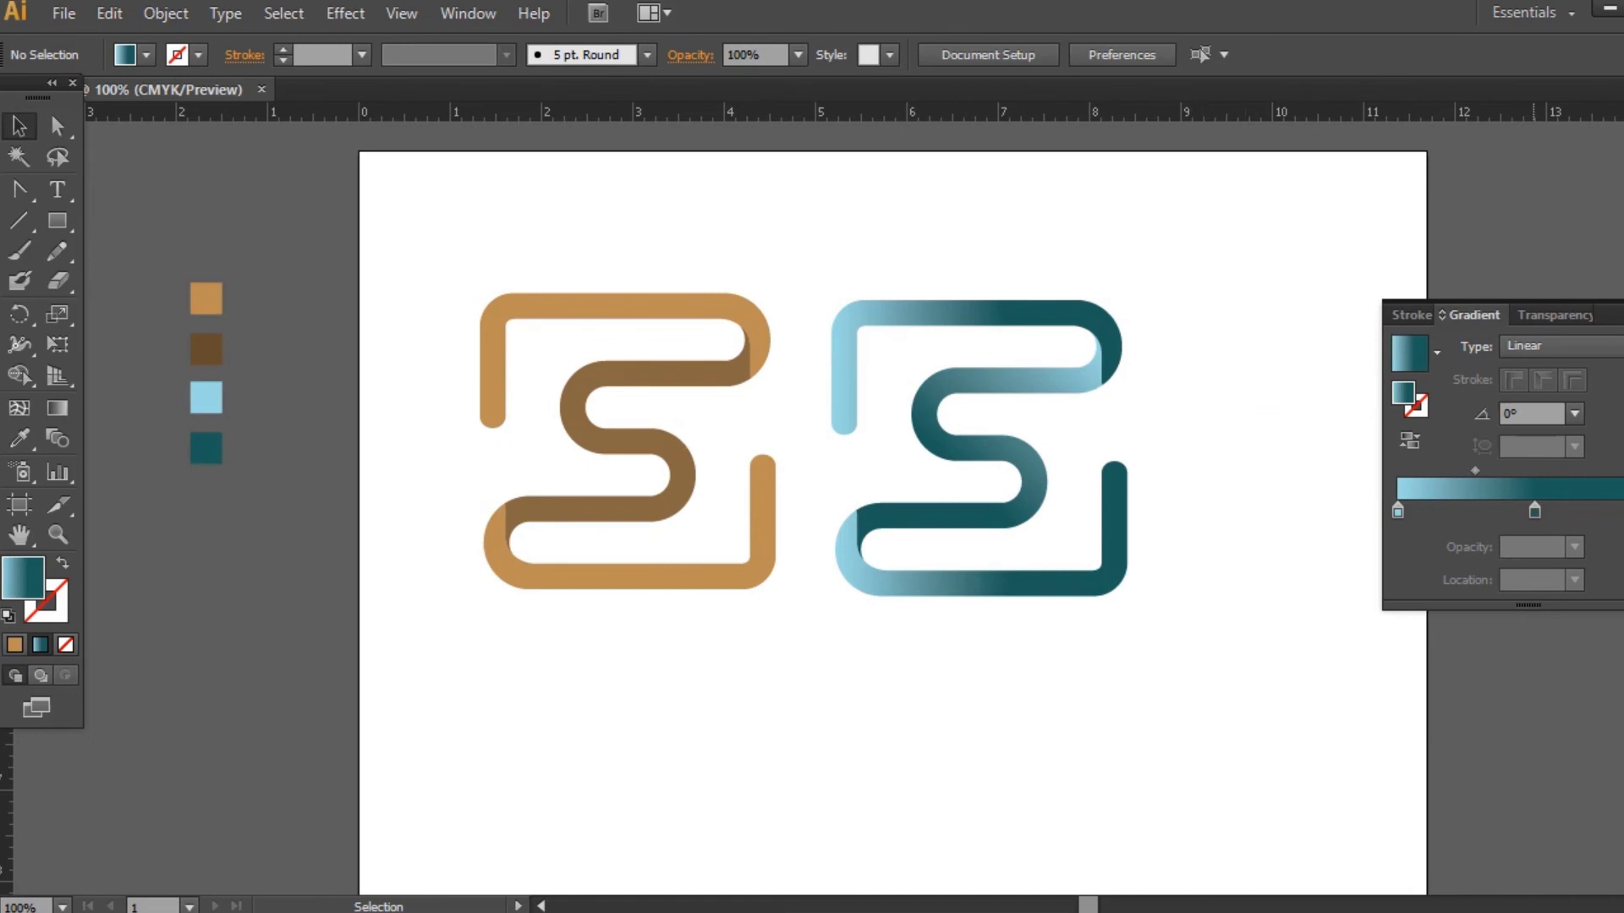
Group both logos and move them to the middle of the artboard.
{"action": "left_click", "coordinate": [1623, 306]}
{"action": "left_click_drag", "start_coordinate": [1155, 741], "coordinate": [452, 245]}
{"action": "key", "text": "ctrl+g"}
{"action": "left_click", "coordinate": [1146, 548]}
{"action": "left_click_drag", "start_coordinate": [941, 541], "coordinate": [1014, 627]}
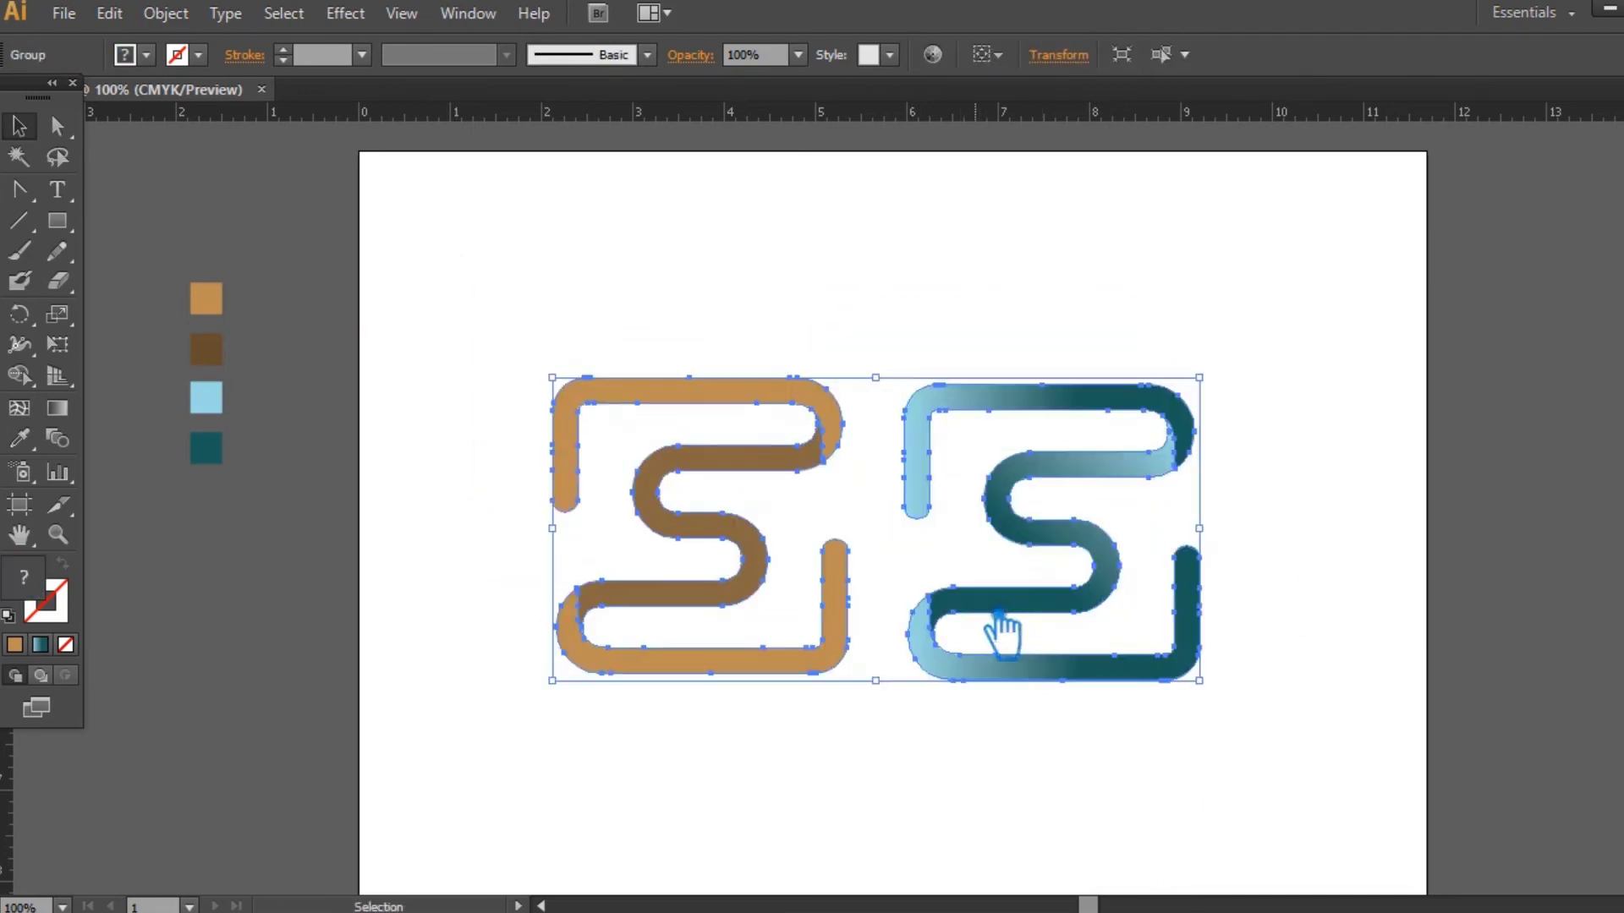
Ungroup the combined pair of logos.
{"action": "left_click", "coordinate": [1235, 500]}
{"action": "left_click", "coordinate": [1118, 484]}
{"action": "right_click", "coordinate": [1116, 484]}
{"action": "left_click", "coordinate": [1175, 630]}
{"action": "left_click", "coordinate": [1103, 501]}
{"action": "left_click", "coordinate": [1086, 475]}
Group the turquoise logo's parts and align the two logos to each other by their vertical centers.
{"action": "left_click", "coordinate": [1243, 744]}
{"action": "left_click_drag", "start_coordinate": [1252, 763], "coordinate": [902, 306]}
{"action": "key", "text": "ctrl+g"}
{"action": "left_click", "coordinate": [730, 456]}
{"action": "left_click_drag", "start_coordinate": [1306, 659], "coordinate": [548, 361]}
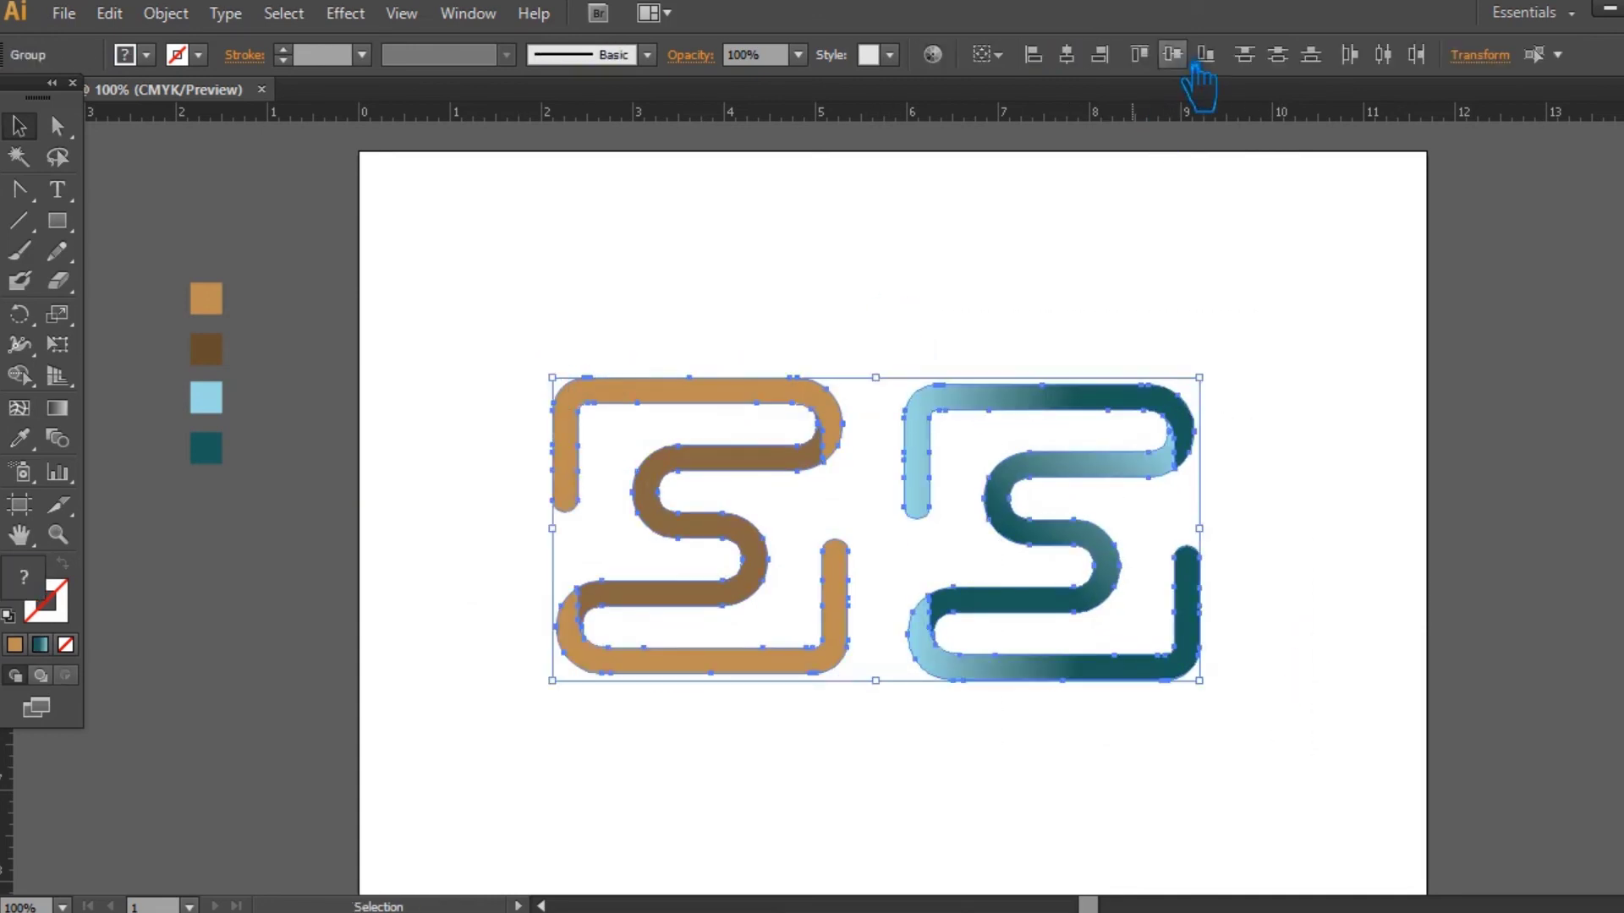
{"action": "left_click", "coordinate": [1172, 55]}
Group both logos and scale them down proportionally about their center to roughly half size.
{"action": "key", "text": "ctrl+g"}
{"action": "left_click_drag", "start_coordinate": [1200, 678], "coordinate": [1051, 609]}
{"action": "left_click", "coordinate": [1206, 595]}
Ungroup the logos until the tan-and-brown logo's frame and S curve can be selected separately.
{"action": "left_click", "coordinate": [57, 535]}
{"action": "left_click_drag", "start_coordinate": [614, 361], "coordinate": [1091, 666]}
{"action": "left_click_drag", "start_coordinate": [1448, 582], "coordinate": [1377, 544]}
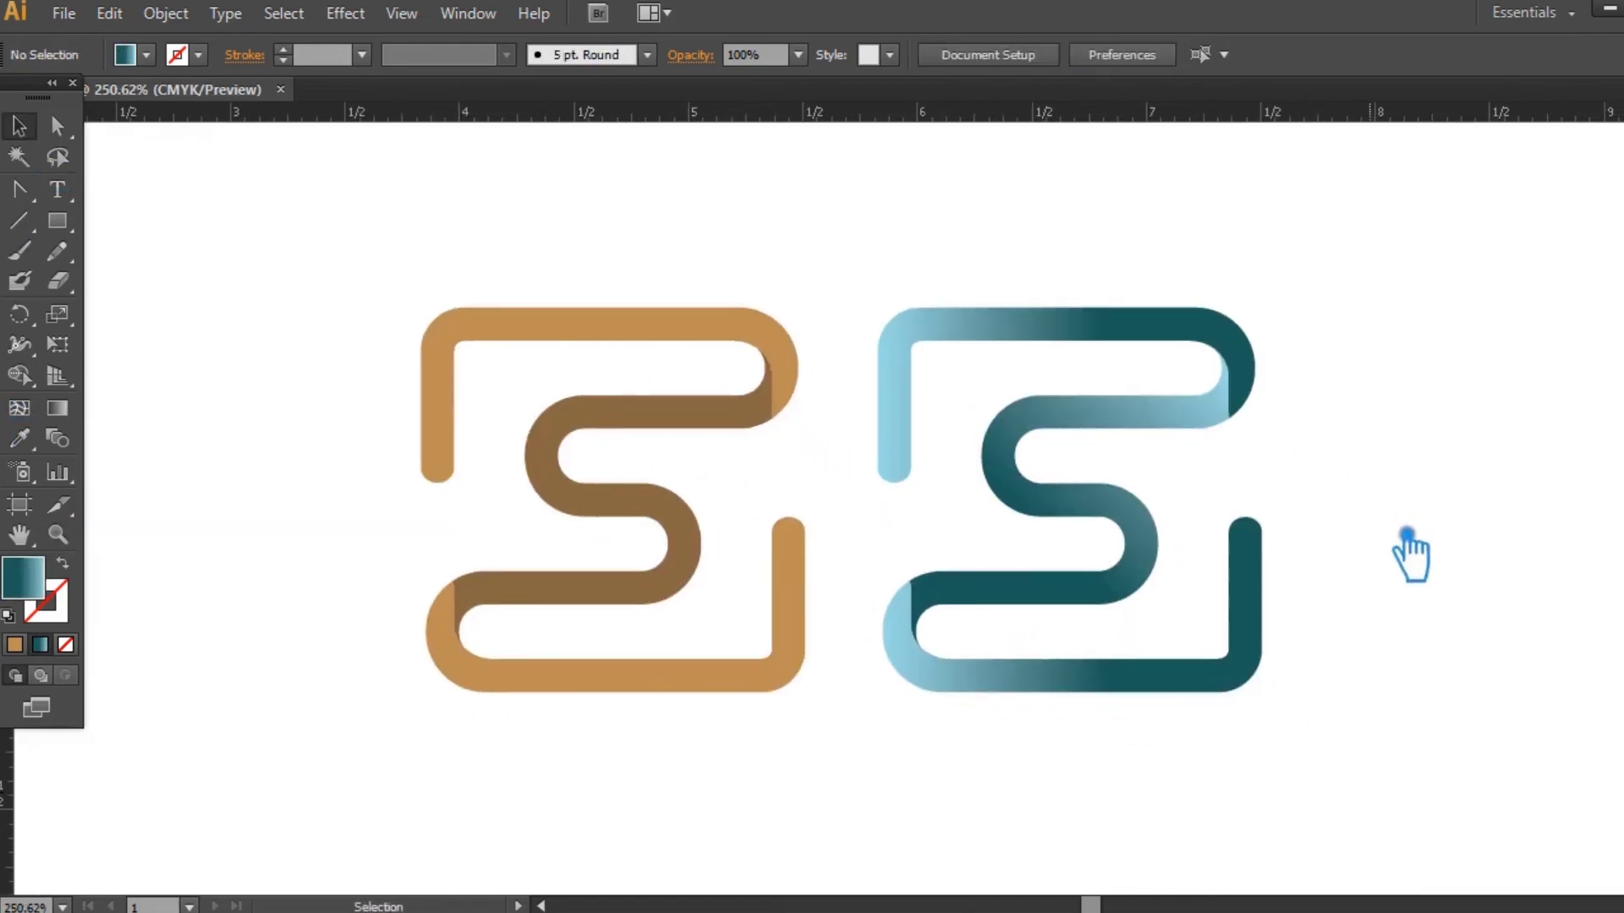
{"action": "key", "text": "z"}
{"action": "left_click_drag", "start_coordinate": [306, 244], "coordinate": [1373, 750]}
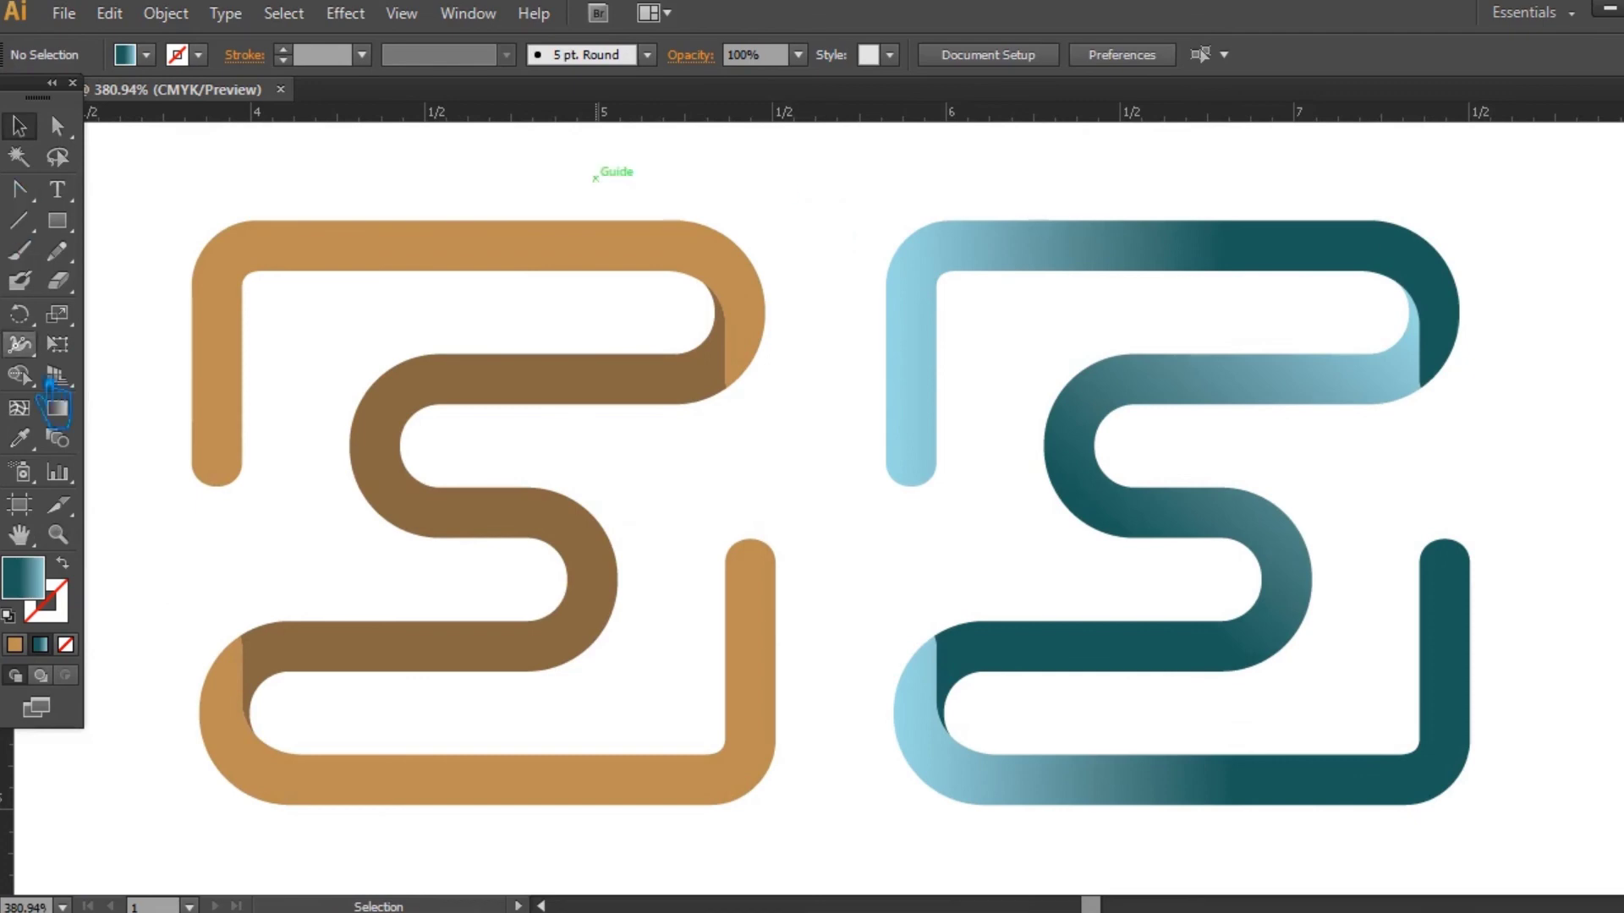
{"action": "right_click", "coordinate": [21, 190]}
{"action": "left_click", "coordinate": [162, 191]}
{"action": "left_click", "coordinate": [22, 127]}
{"action": "left_click", "coordinate": [706, 283]}
{"action": "right_click", "coordinate": [701, 283]}
{"action": "left_click", "coordinate": [771, 433]}
{"action": "left_click", "coordinate": [634, 309]}
{"action": "left_click", "coordinate": [707, 284]}
{"action": "right_click", "coordinate": [702, 282]}
{"action": "left_click", "coordinate": [777, 431]}
{"action": "left_click", "coordinate": [602, 315]}
{"action": "left_click", "coordinate": [710, 284]}
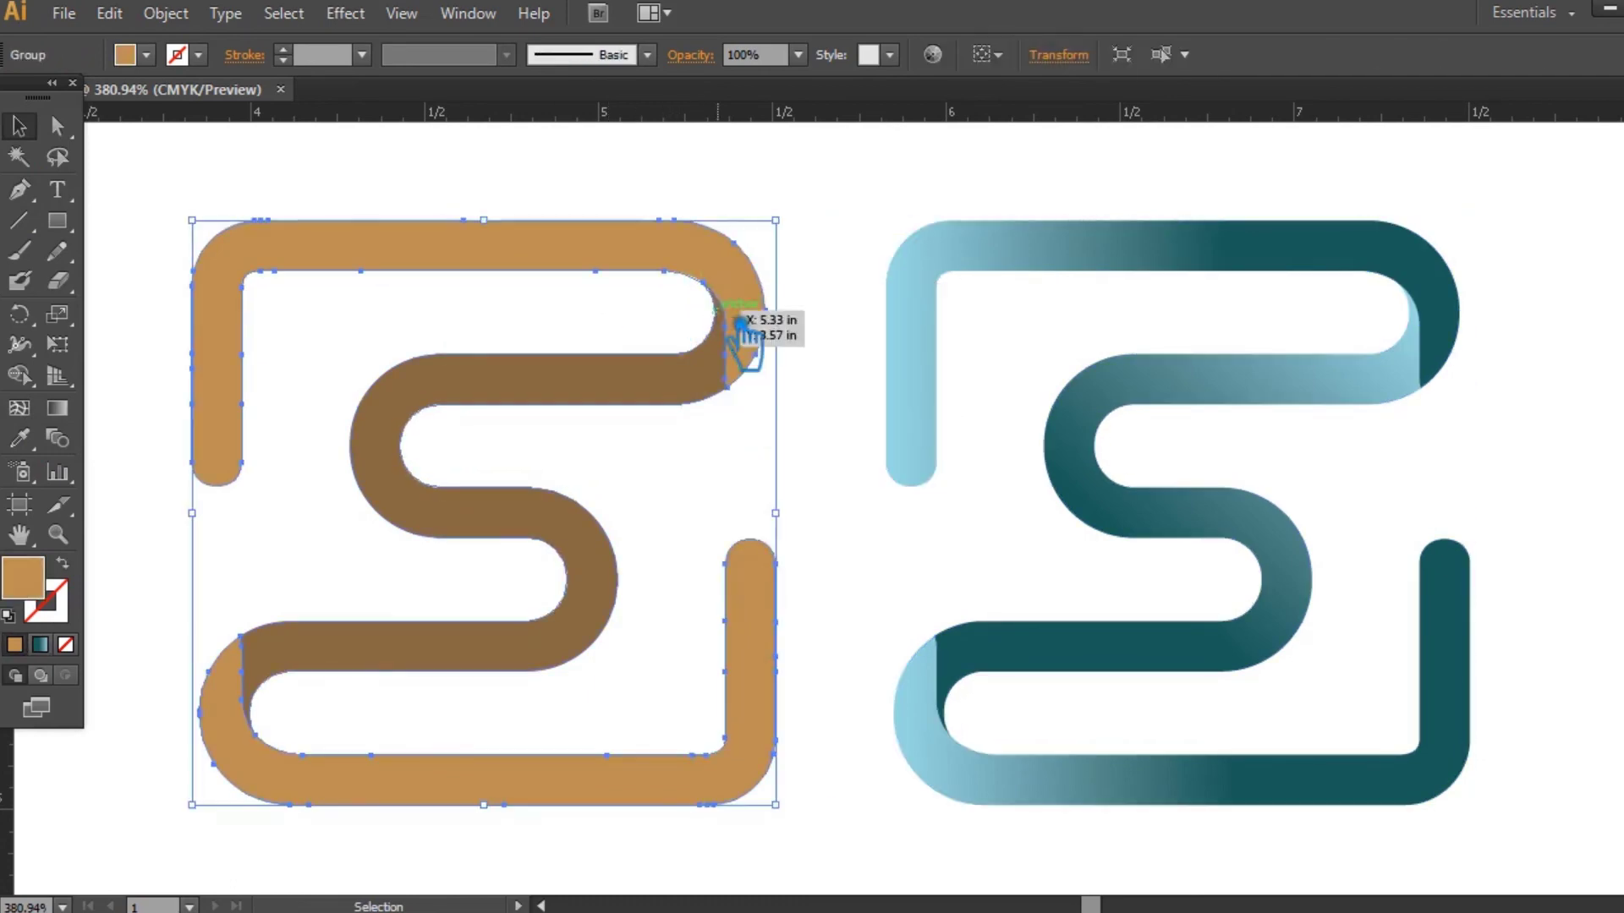
{"action": "key", "text": "Delete"}
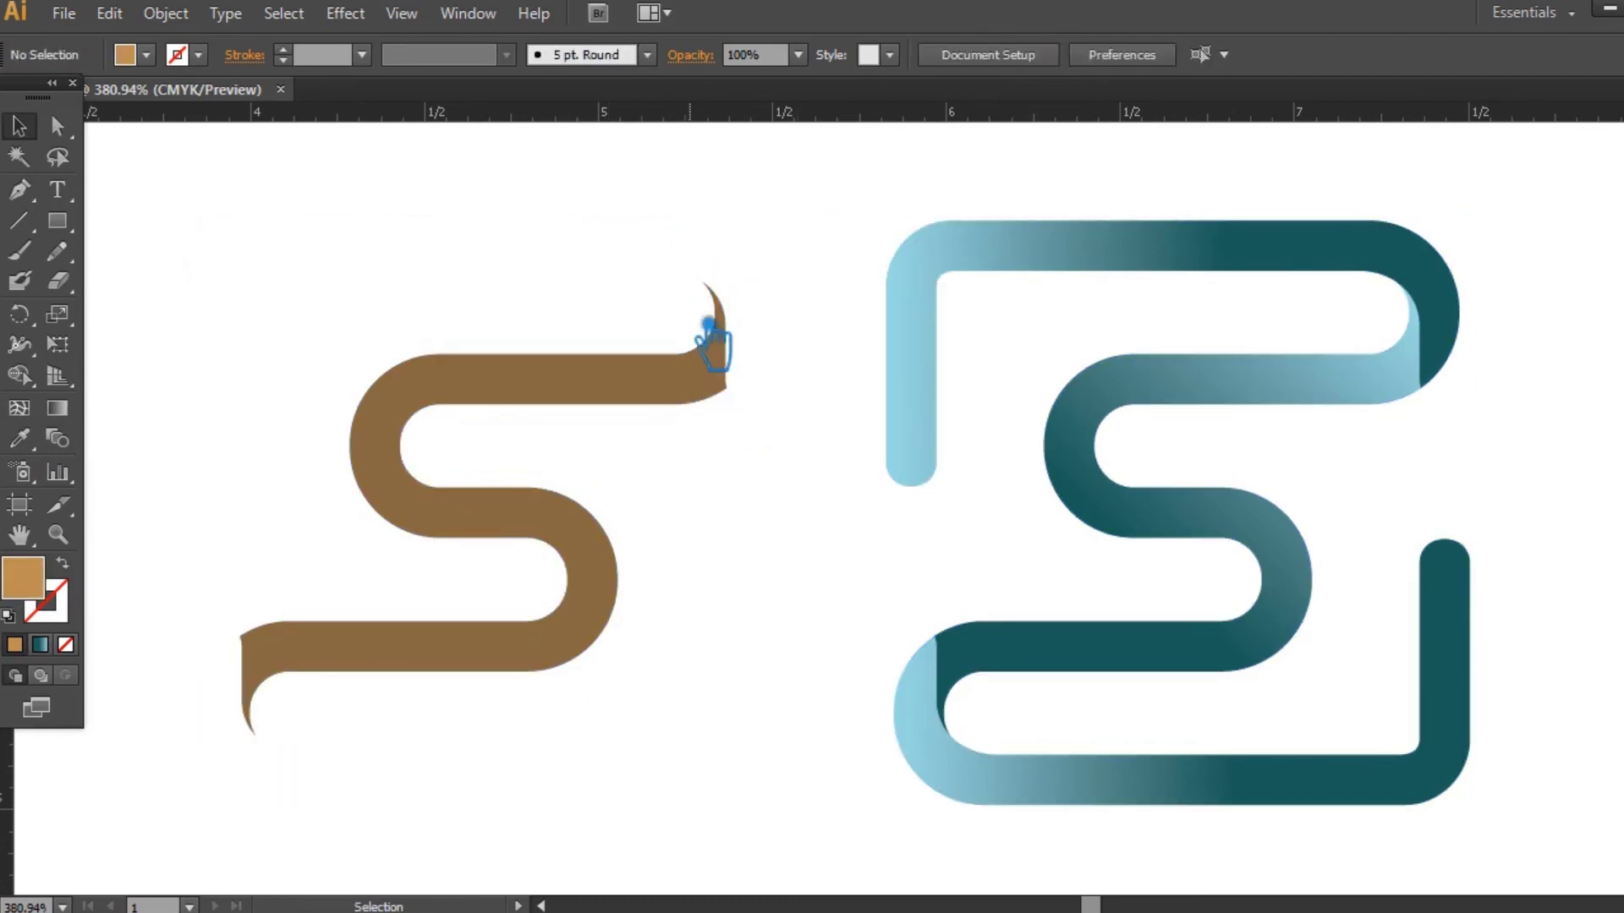
{"action": "key", "text": "ctrl+z"}
Draw a curved Pen path across the tan logo's upper-right fold, from the inner corner tip to just beyond the outer edge.
{"action": "left_click_drag", "start_coordinate": [843, 249], "coordinate": [793, 301]}
{"action": "key", "text": "ctrl+plus"}
{"action": "key", "text": "ctrl+plus"}
{"action": "key", "text": "ctrl+plus"}
{"action": "key", "text": "ctrl+plus"}
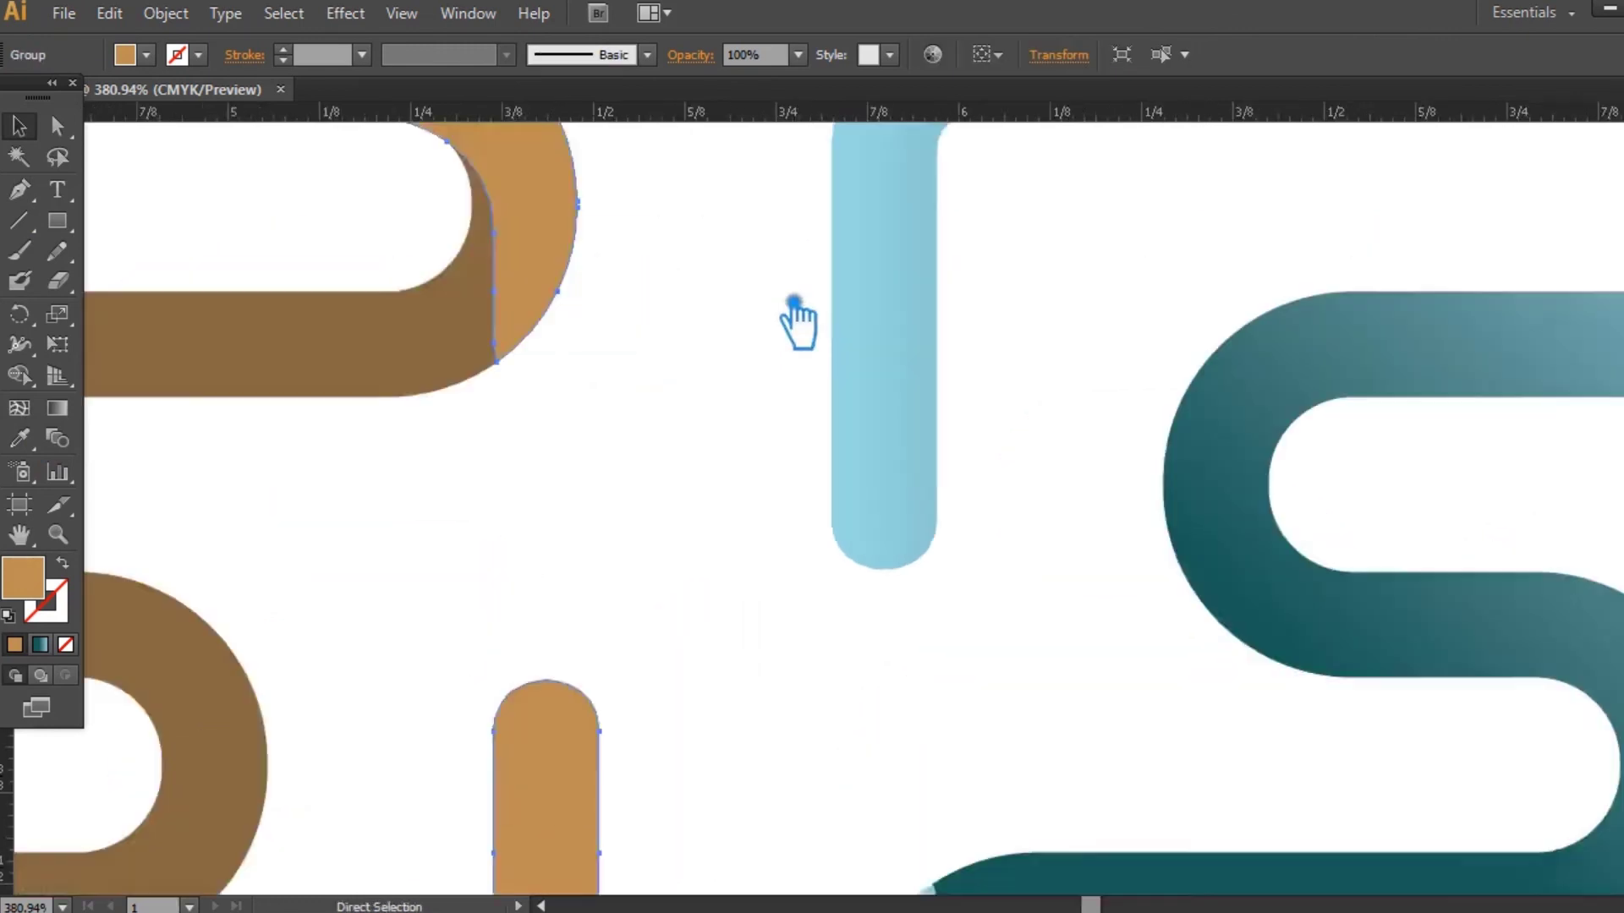
{"action": "left_click_drag", "start_coordinate": [681, 287], "coordinate": [1077, 652]}
{"action": "left_click", "coordinate": [1022, 426]}
{"action": "left_click", "coordinate": [752, 385]}
{"action": "left_click", "coordinate": [1058, 412]}
{"action": "left_click", "coordinate": [19, 195]}
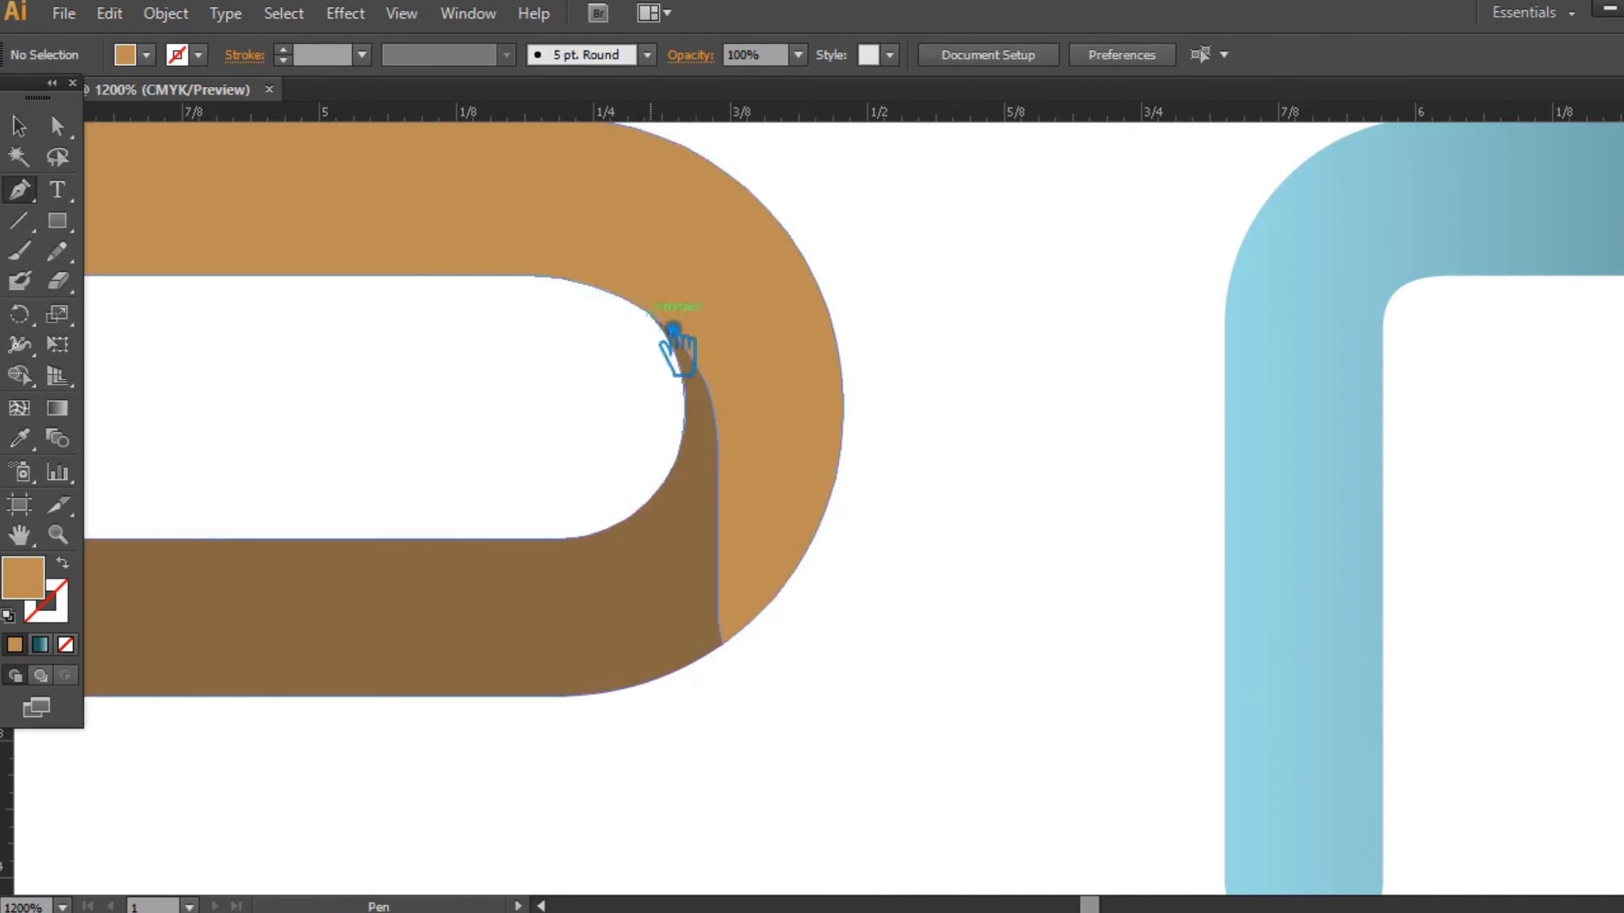
{"action": "left_click", "coordinate": [648, 313]}
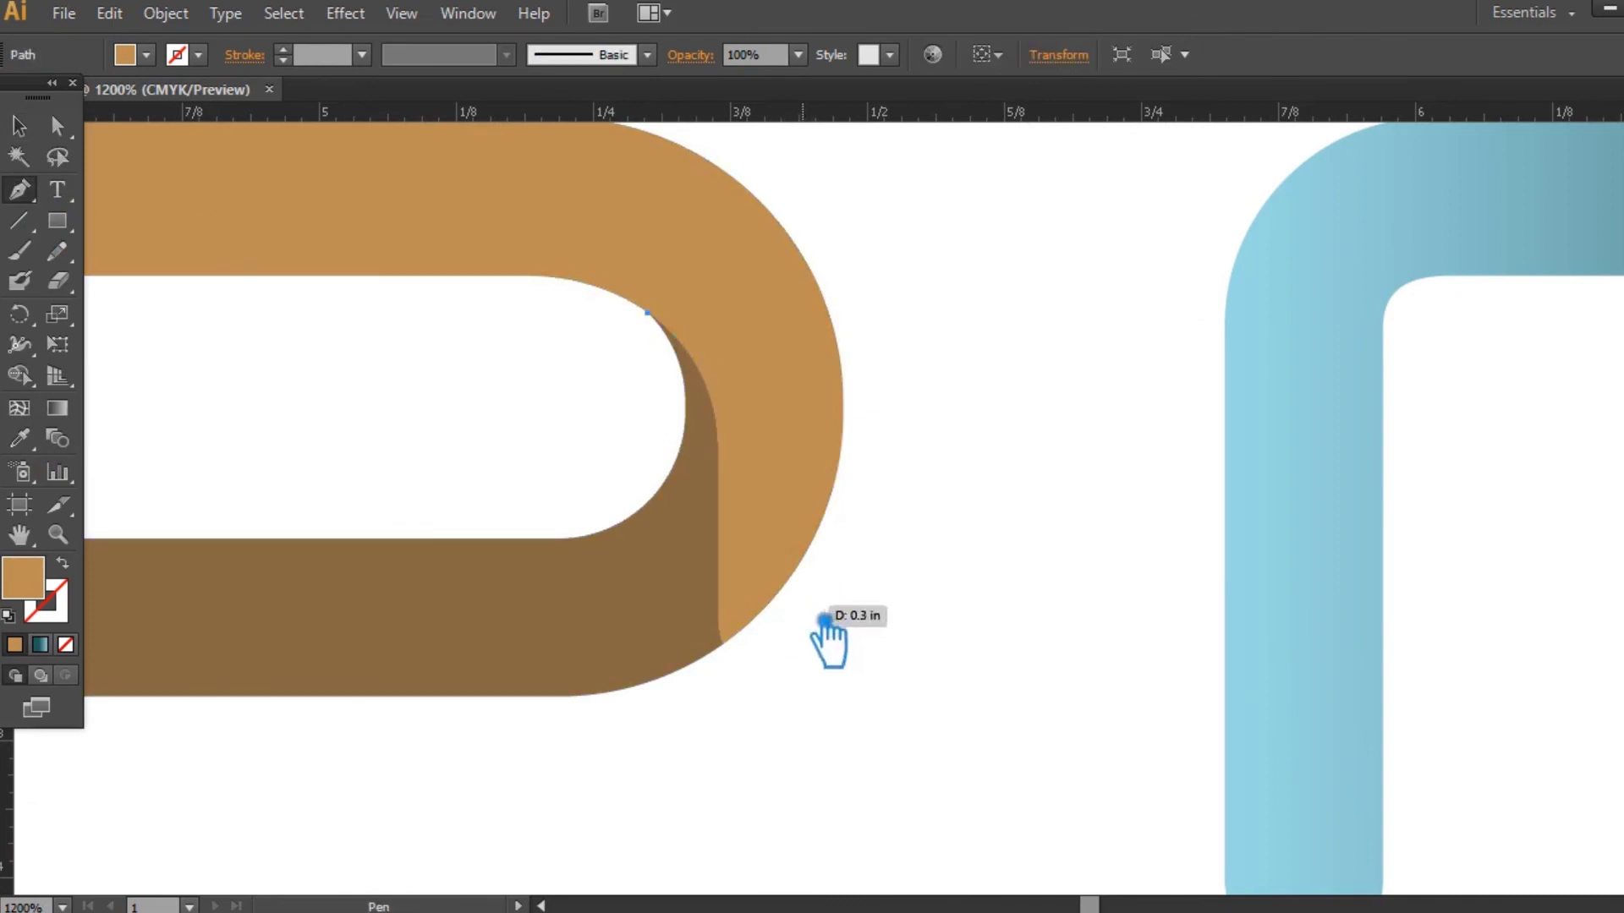
{"action": "left_click_drag", "start_coordinate": [795, 632], "coordinate": [754, 766]}
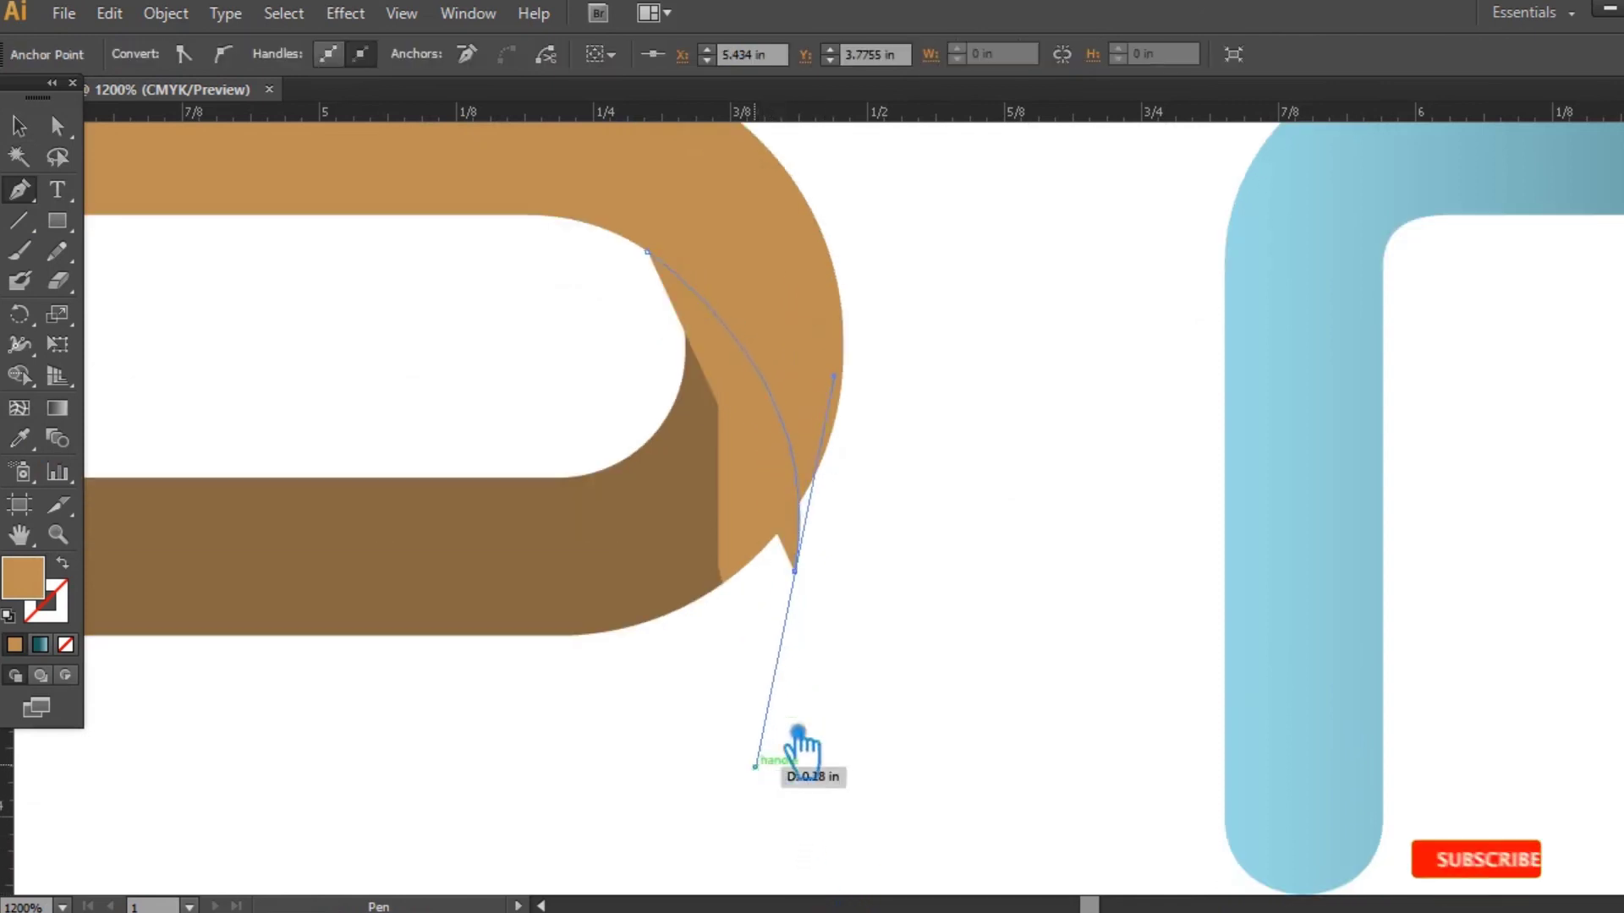
Reshape the fold curve by its lower anchor and handle, remove its fill, and extend the path into the white inner area.
{"action": "key", "text": "a"}
{"action": "left_click_drag", "start_coordinate": [795, 572], "coordinate": [795, 687]}
{"action": "left_click_drag", "start_coordinate": [827, 485], "coordinate": [820, 363]}
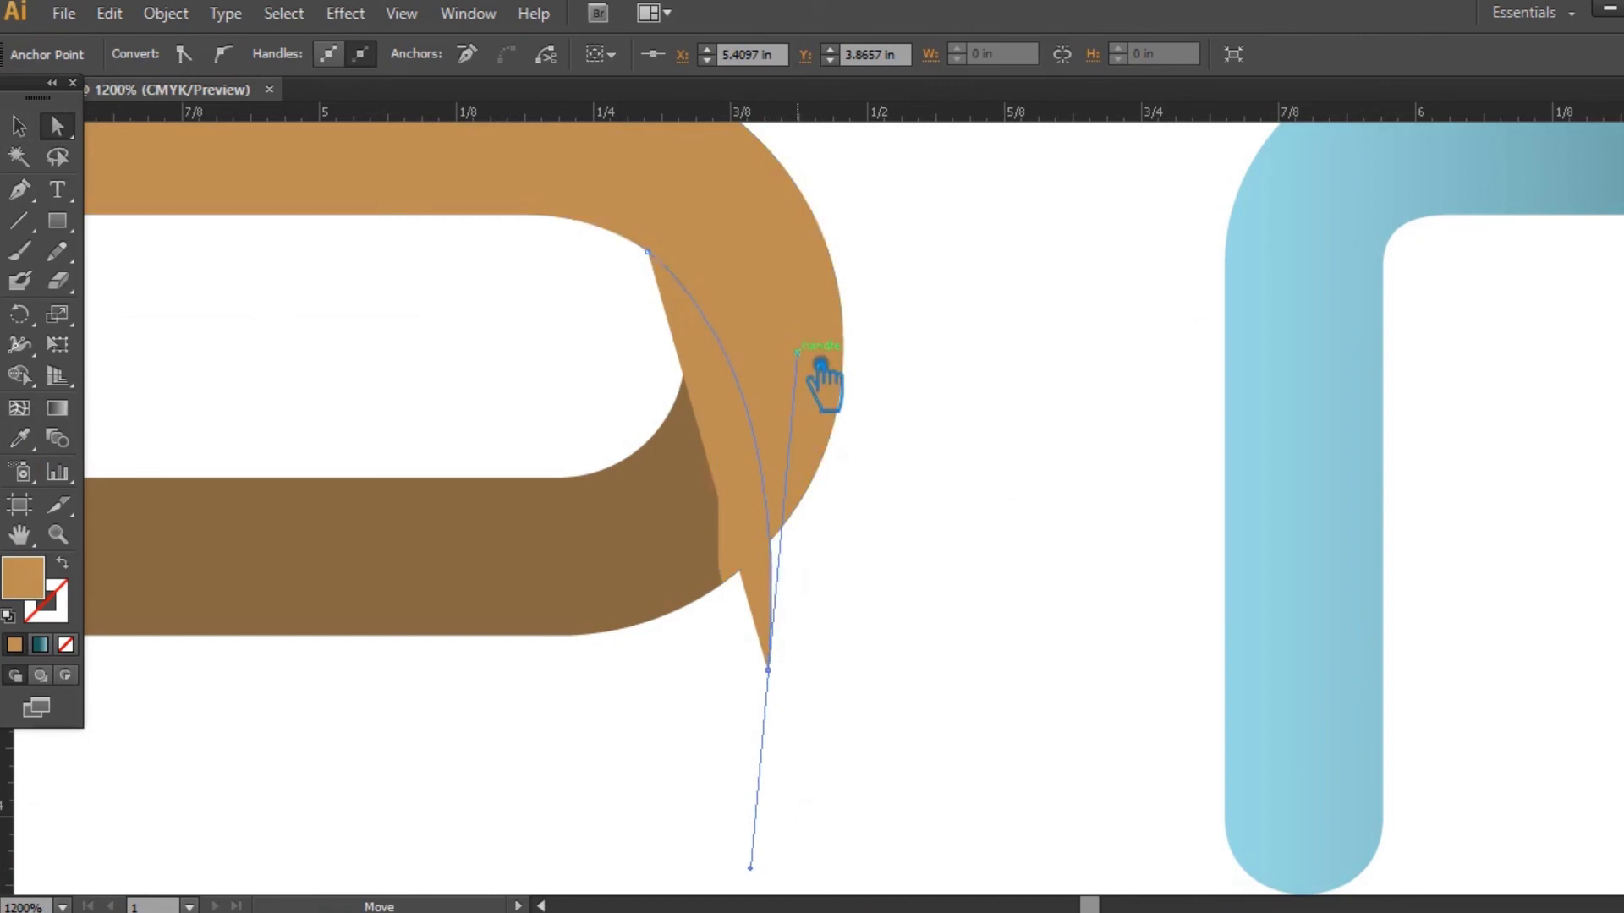
{"action": "left_click", "coordinate": [90, 651]}
{"action": "left_click", "coordinate": [34, 132]}
{"action": "left_click", "coordinate": [20, 190]}
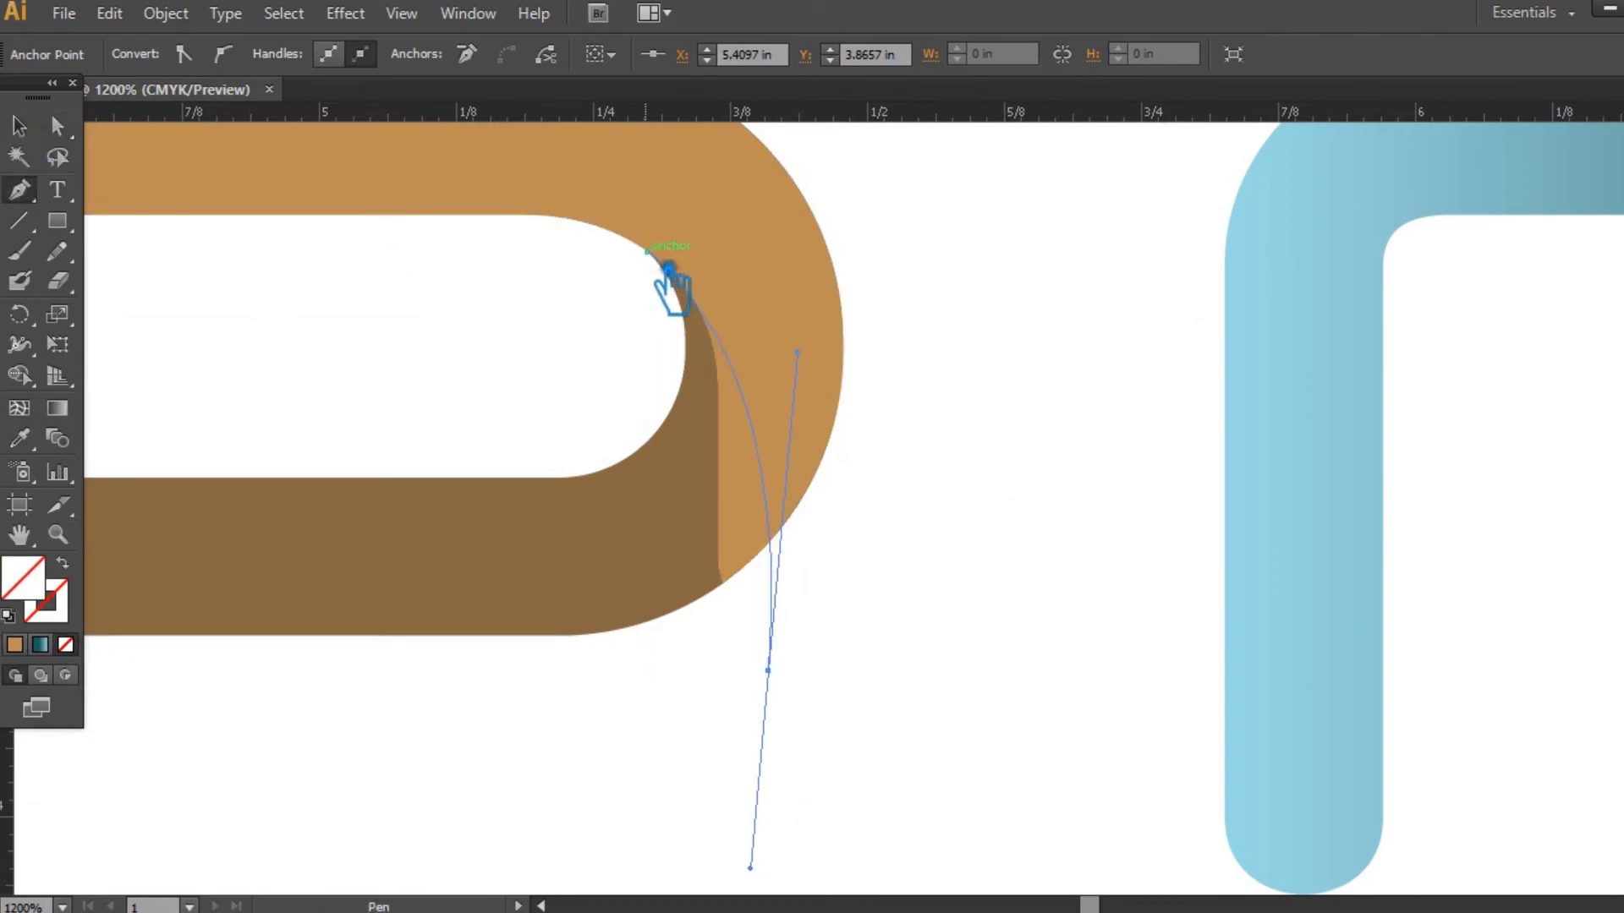
{"action": "left_click", "coordinate": [412, 288]}
{"action": "left_click", "coordinate": [18, 126]}
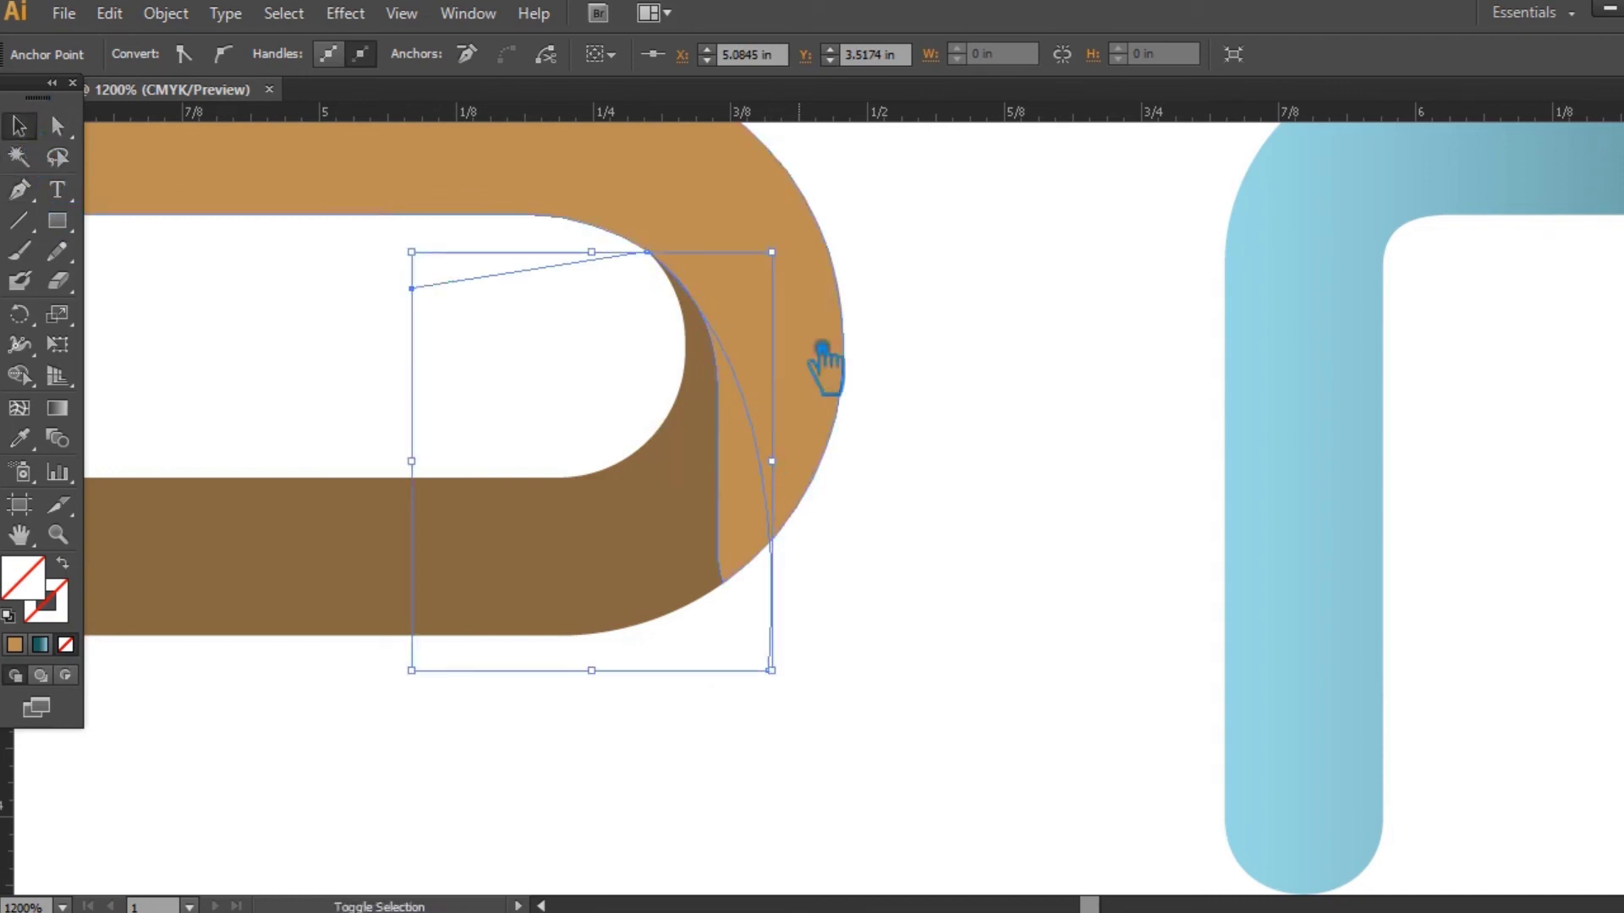
Divide the tan frame along the drawn curve with Pathfinder and ungroup the resulting pieces.
{"action": "left_click", "coordinate": [804, 332], "text": "shift"}
{"action": "right_click", "coordinate": [799, 337]}
{"action": "key", "text": "ctrl+shift+F9"}
{"action": "left_click", "coordinate": [1410, 733]}
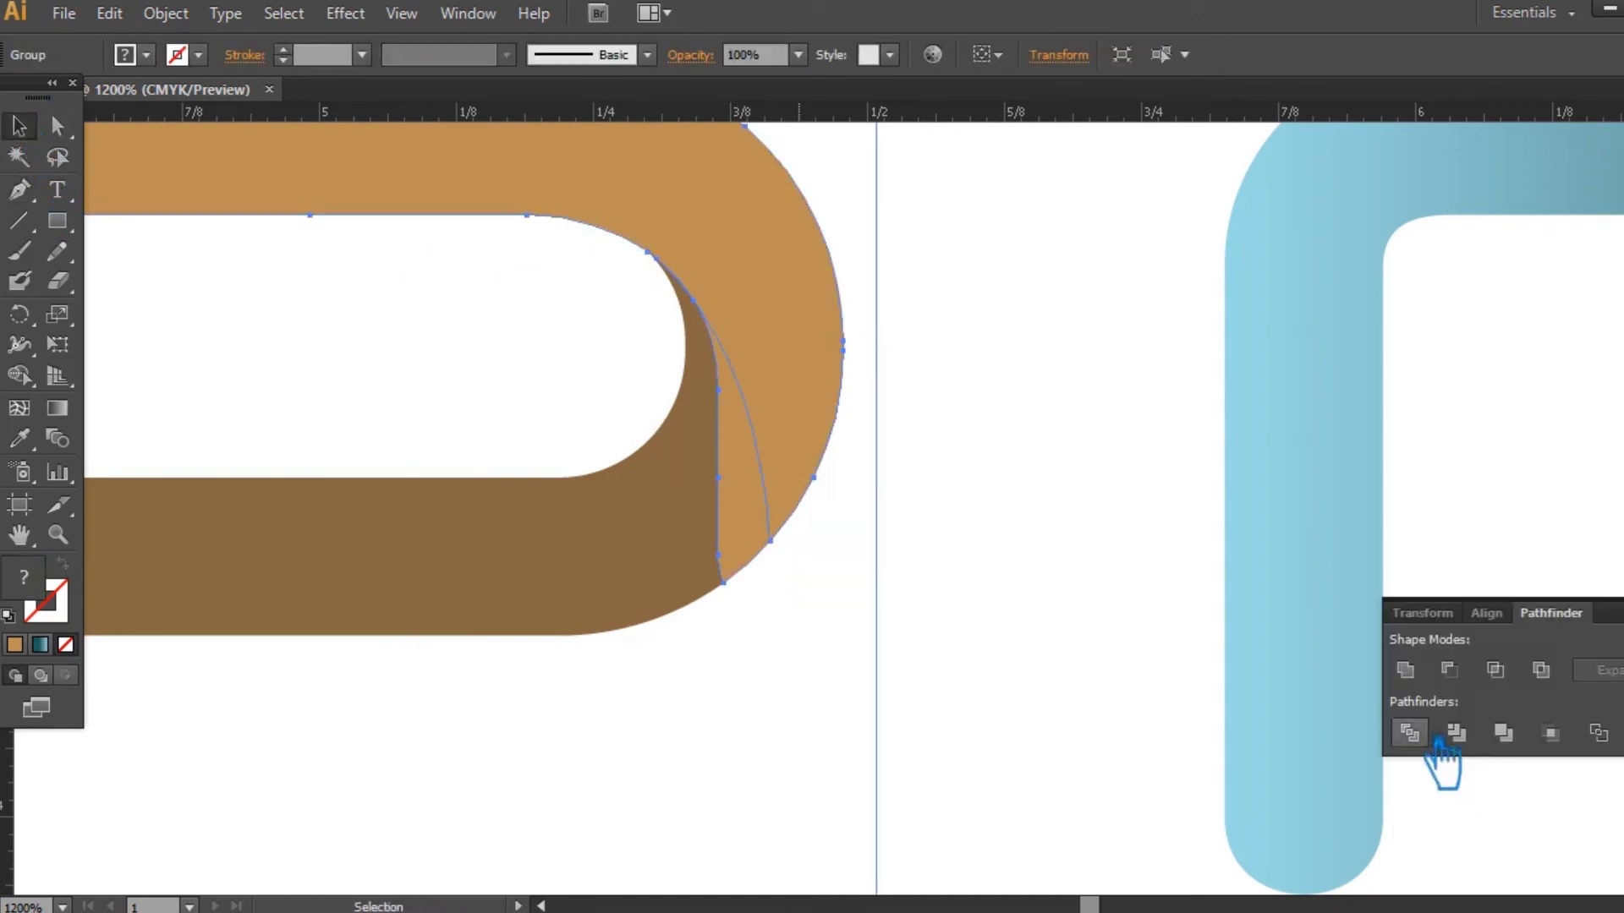
{"action": "key", "text": "ctrl+shift+F9"}
{"action": "left_click", "coordinate": [1033, 554]}
{"action": "right_click", "coordinate": [731, 450]}
{"action": "left_click", "coordinate": [863, 593]}
{"action": "left_click", "coordinate": [866, 586]}
Color the cut-off sliver with the S curve's brown and unite it with the brown S curve.
{"action": "left_click", "coordinate": [756, 522]}
{"action": "left_click", "coordinate": [696, 538], "text": "shift"}
{"action": "left_click", "coordinate": [19, 438]}
{"action": "left_click", "coordinate": [709, 565]}
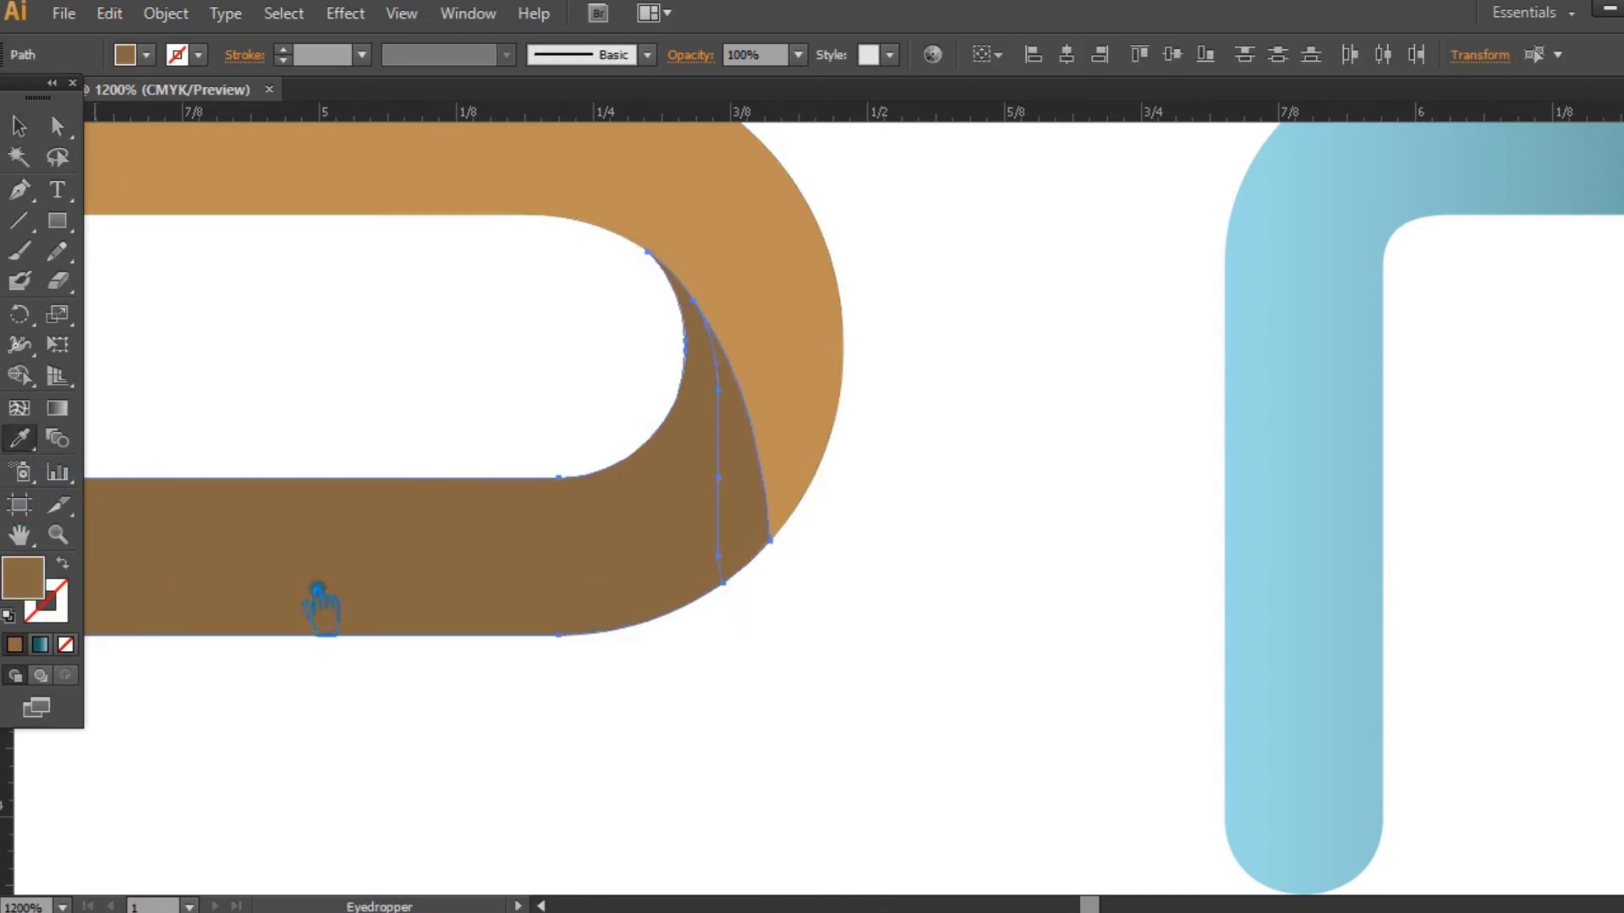
{"action": "key", "text": "ctrl+shift+F9"}
{"action": "left_click", "coordinate": [1405, 670]}
{"action": "left_click", "coordinate": [20, 127]}
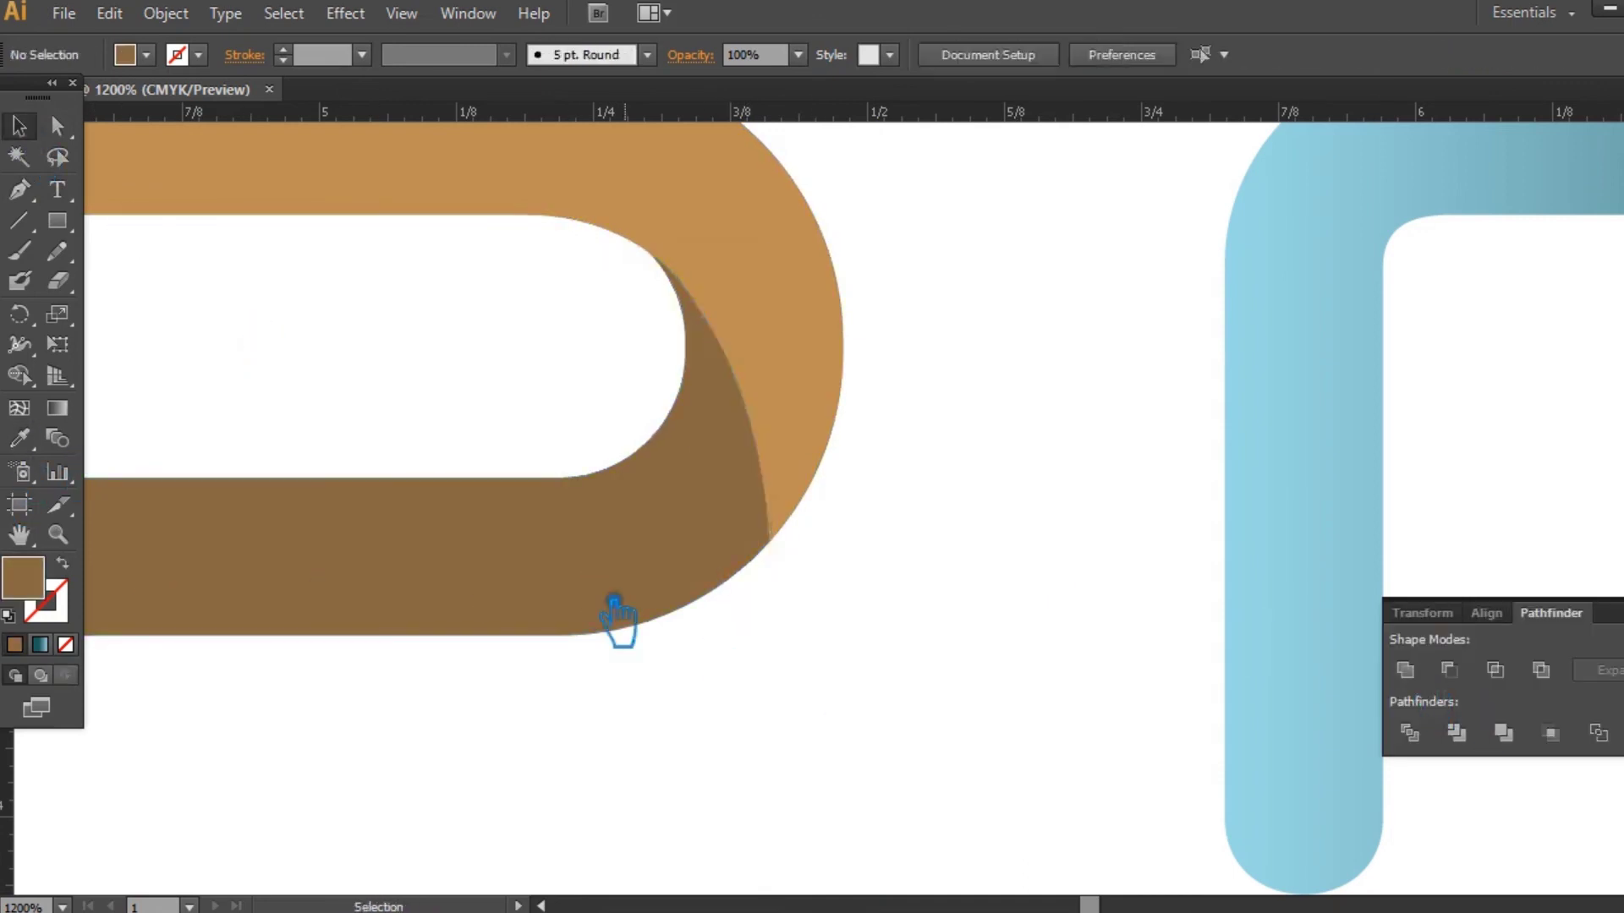
Delete the leftover anchor points inside the brown S curve's upper-right fold.
{"action": "key", "text": "minus"}
{"action": "left_click", "coordinate": [719, 391]}
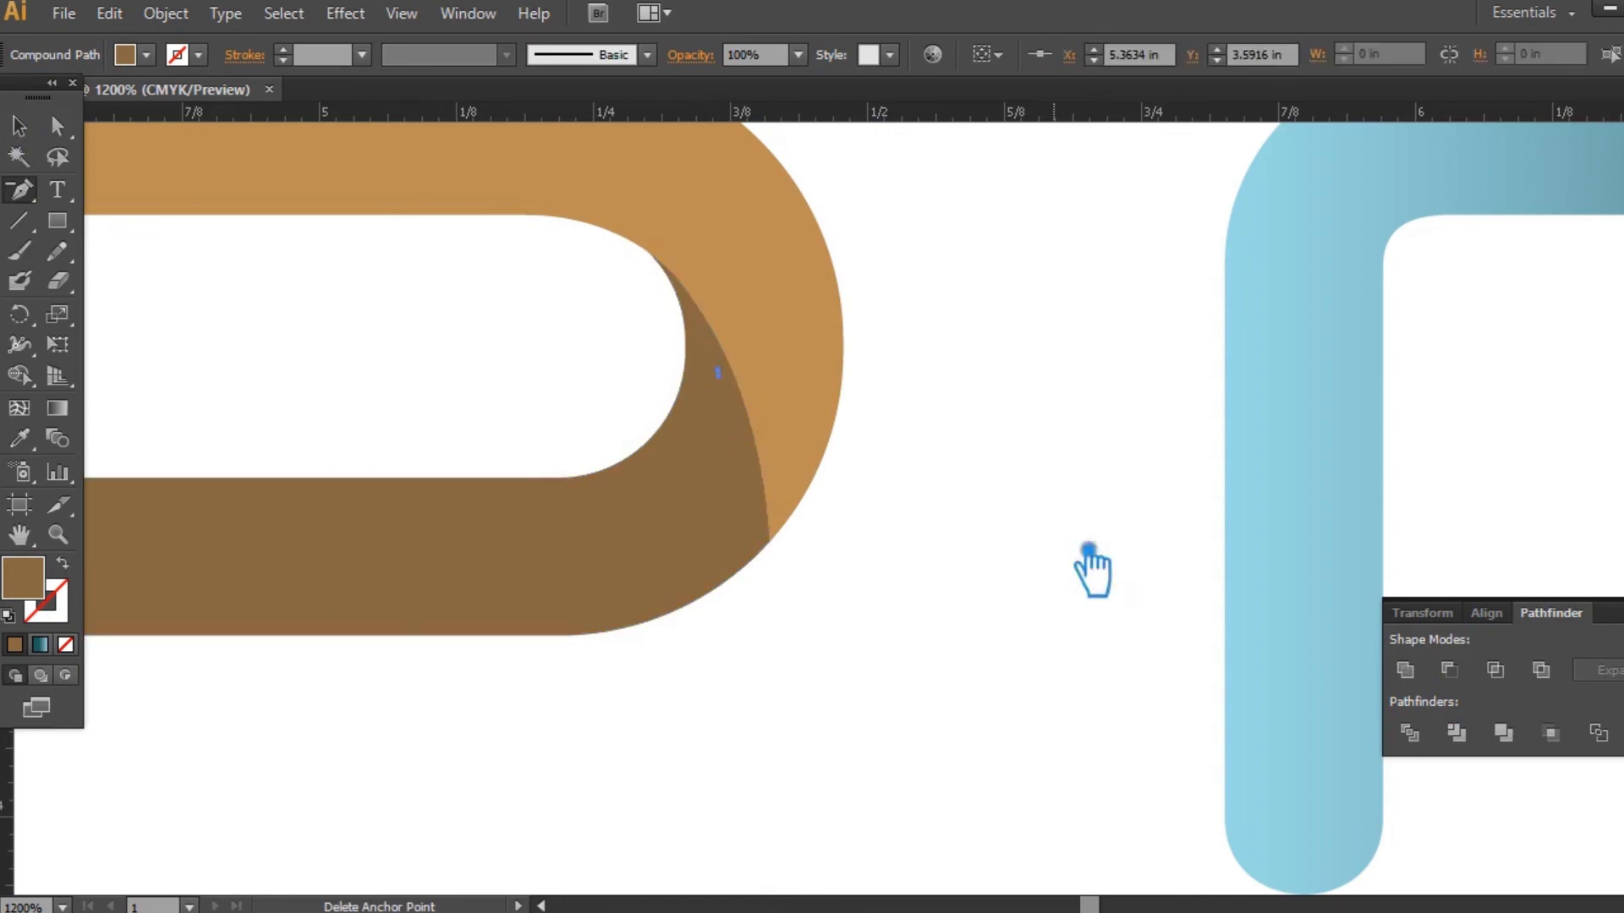
{"action": "left_click", "coordinate": [1118, 594], "text": "ctrl"}
{"action": "left_click", "coordinate": [19, 127]}
{"action": "left_click", "coordinate": [581, 600]}
{"action": "key", "text": "minus"}
{"action": "key", "text": "Delete"}
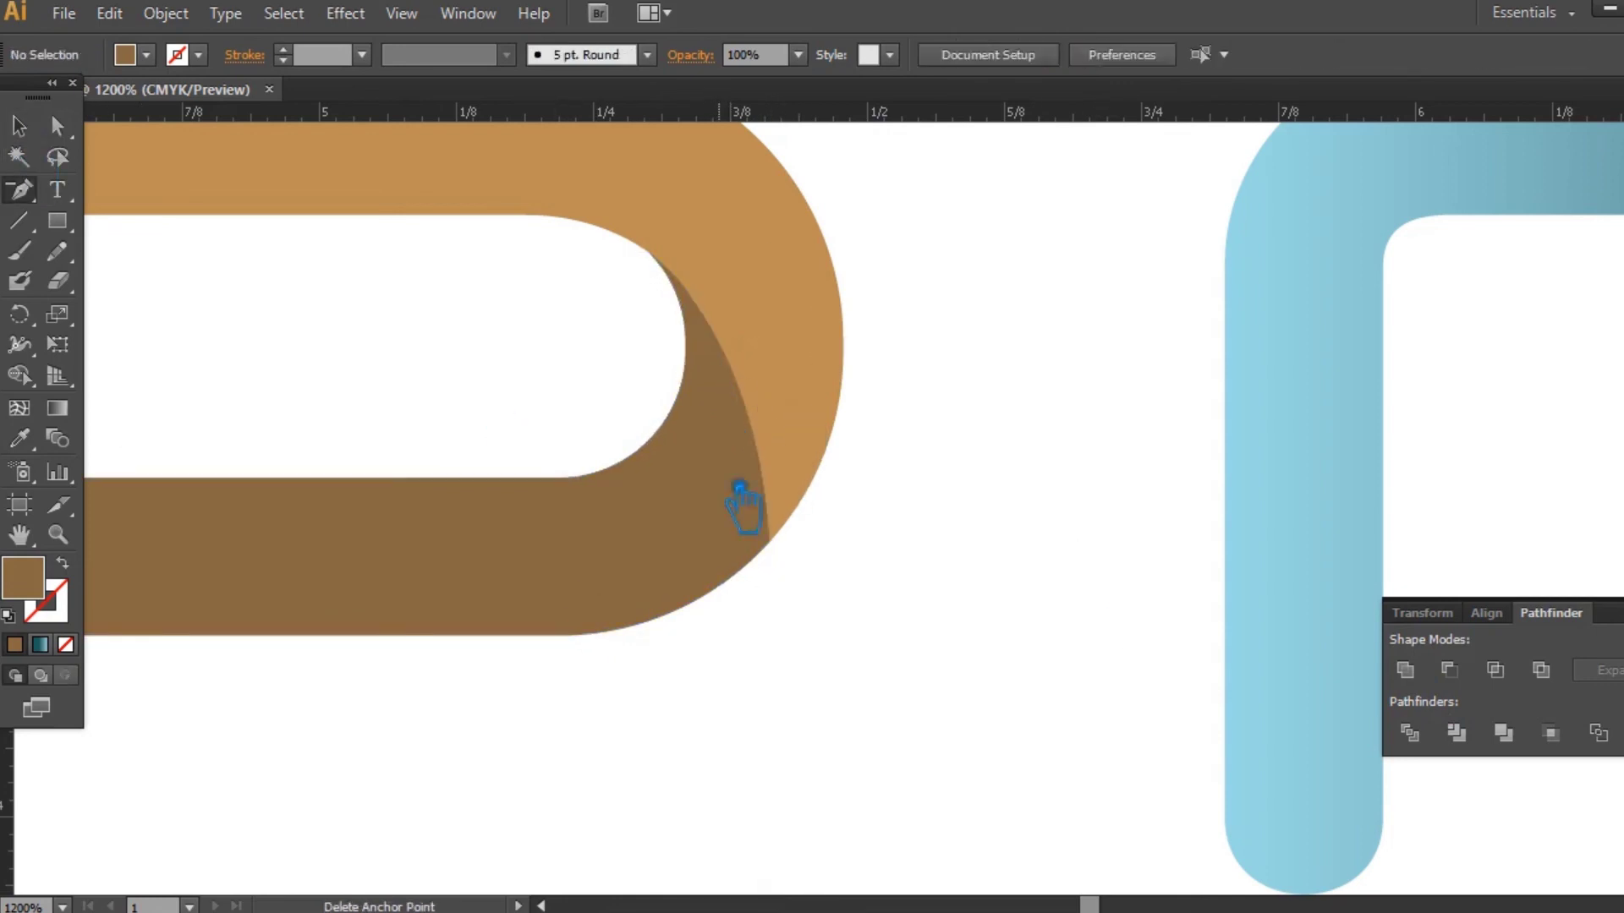
{"action": "key", "text": "v"}
{"action": "left_click", "coordinate": [708, 528]}
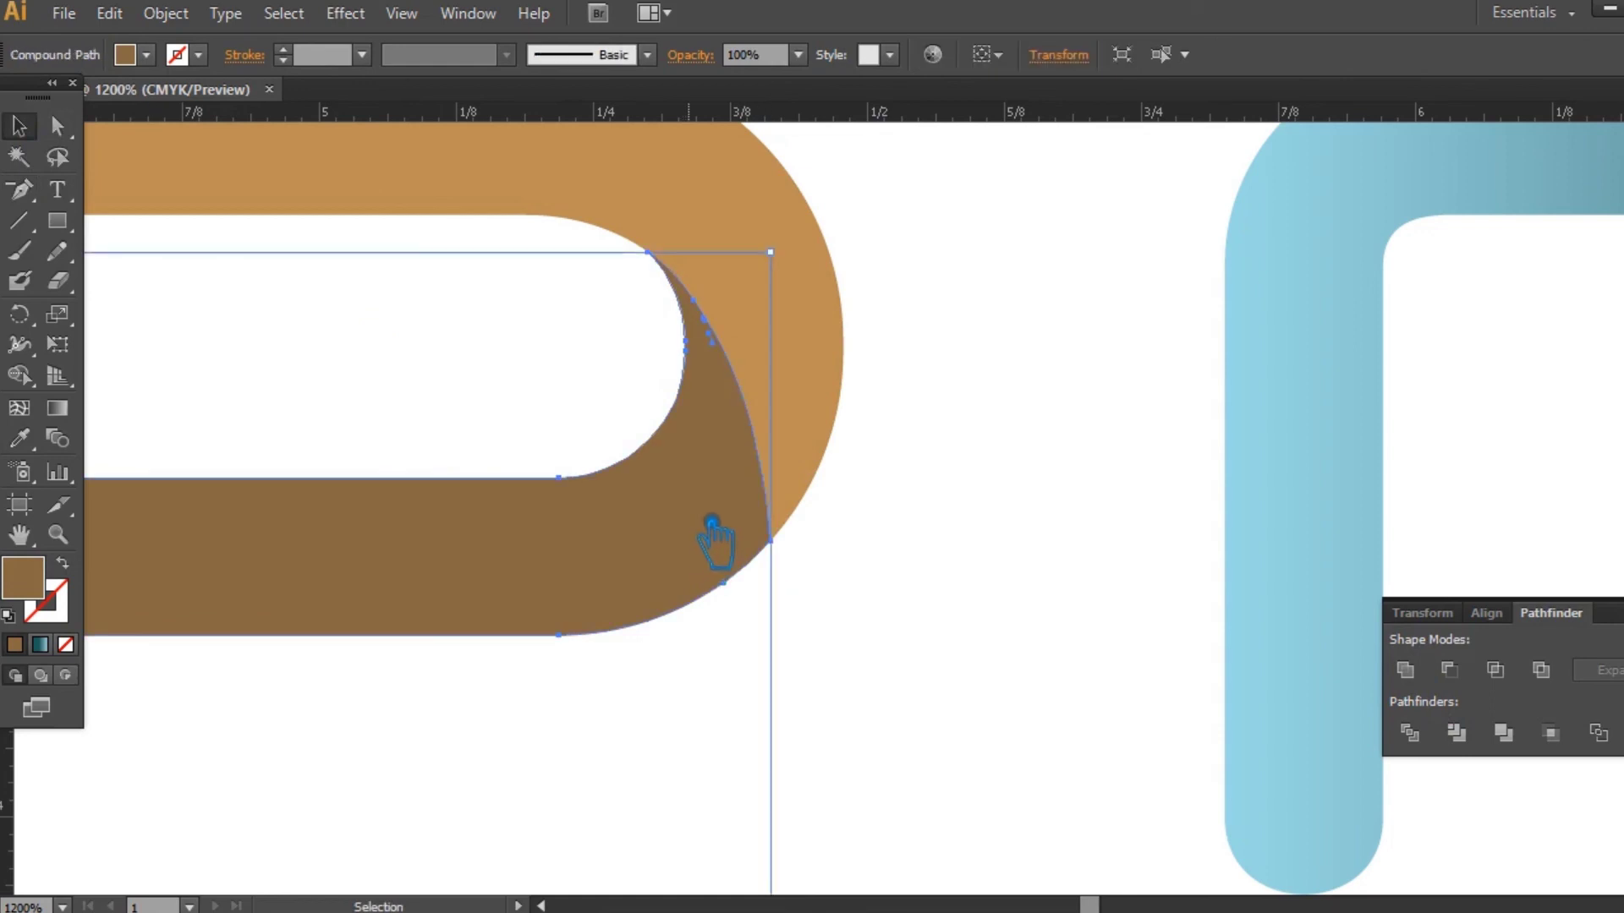
{"action": "key", "text": "minus"}
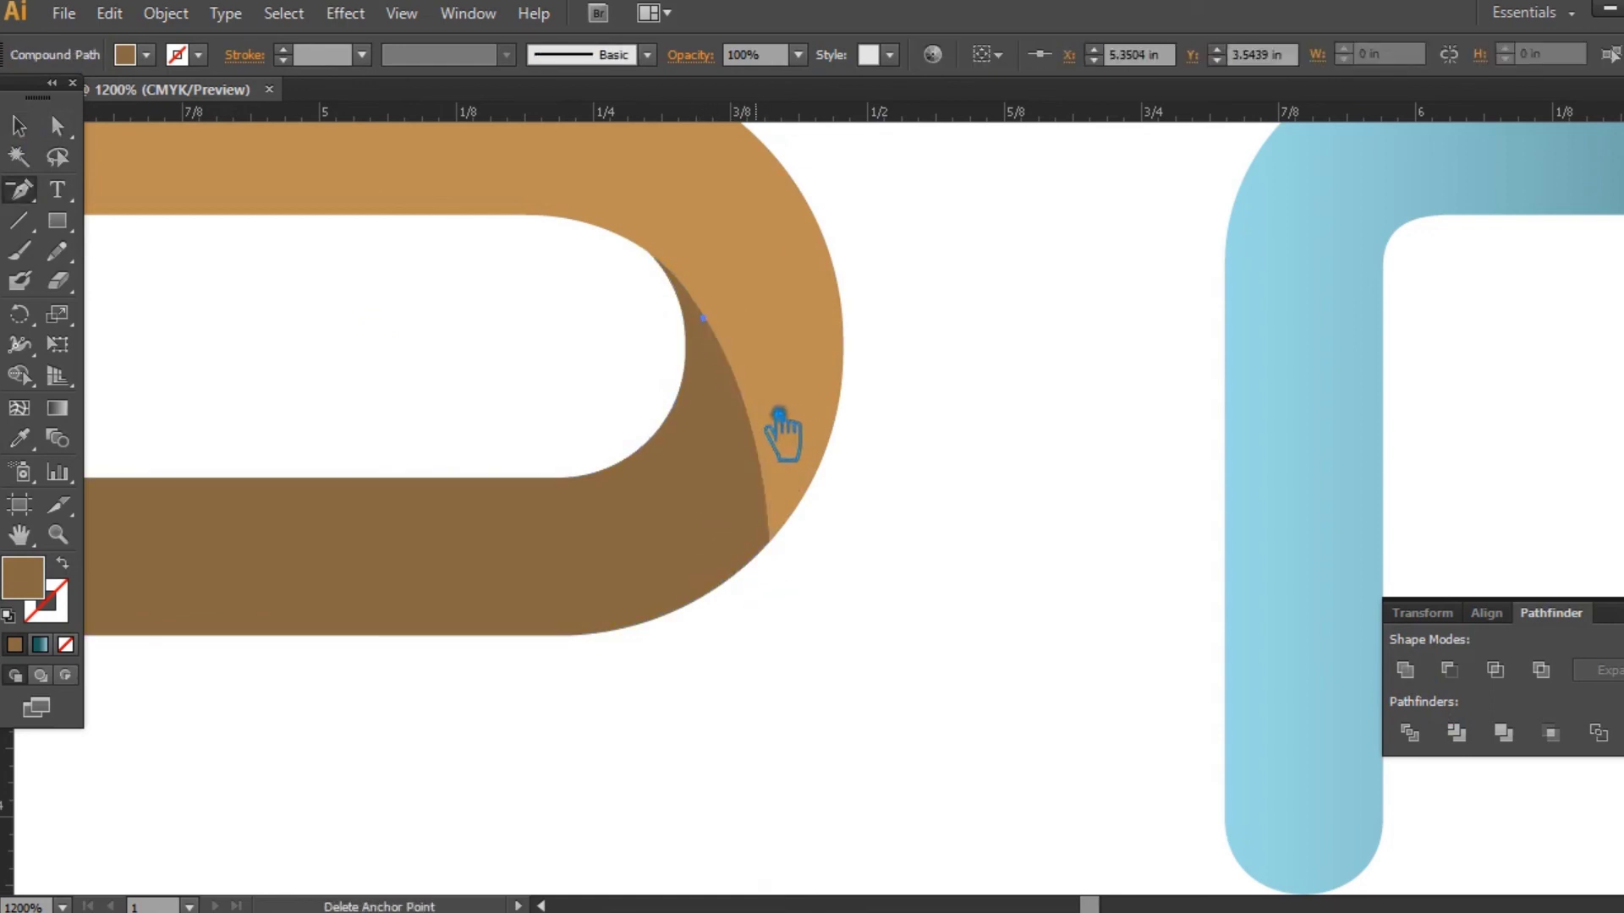
{"action": "key", "text": "Delete"}
{"action": "key", "text": "v"}
{"action": "left_click", "coordinate": [696, 570]}
{"action": "key", "text": "minus"}
{"action": "key", "text": "Delete"}
{"action": "key", "text": "v"}
{"action": "left_click", "coordinate": [663, 539]}
{"action": "left_click", "coordinate": [891, 640]}
Duplicate the brown S curve in place and reflect the copy across the horizontal axis.
{"action": "key", "text": "ctrl+minus"}
{"action": "key", "text": "ctrl+minus"}
{"action": "key", "text": "ctrl+minus"}
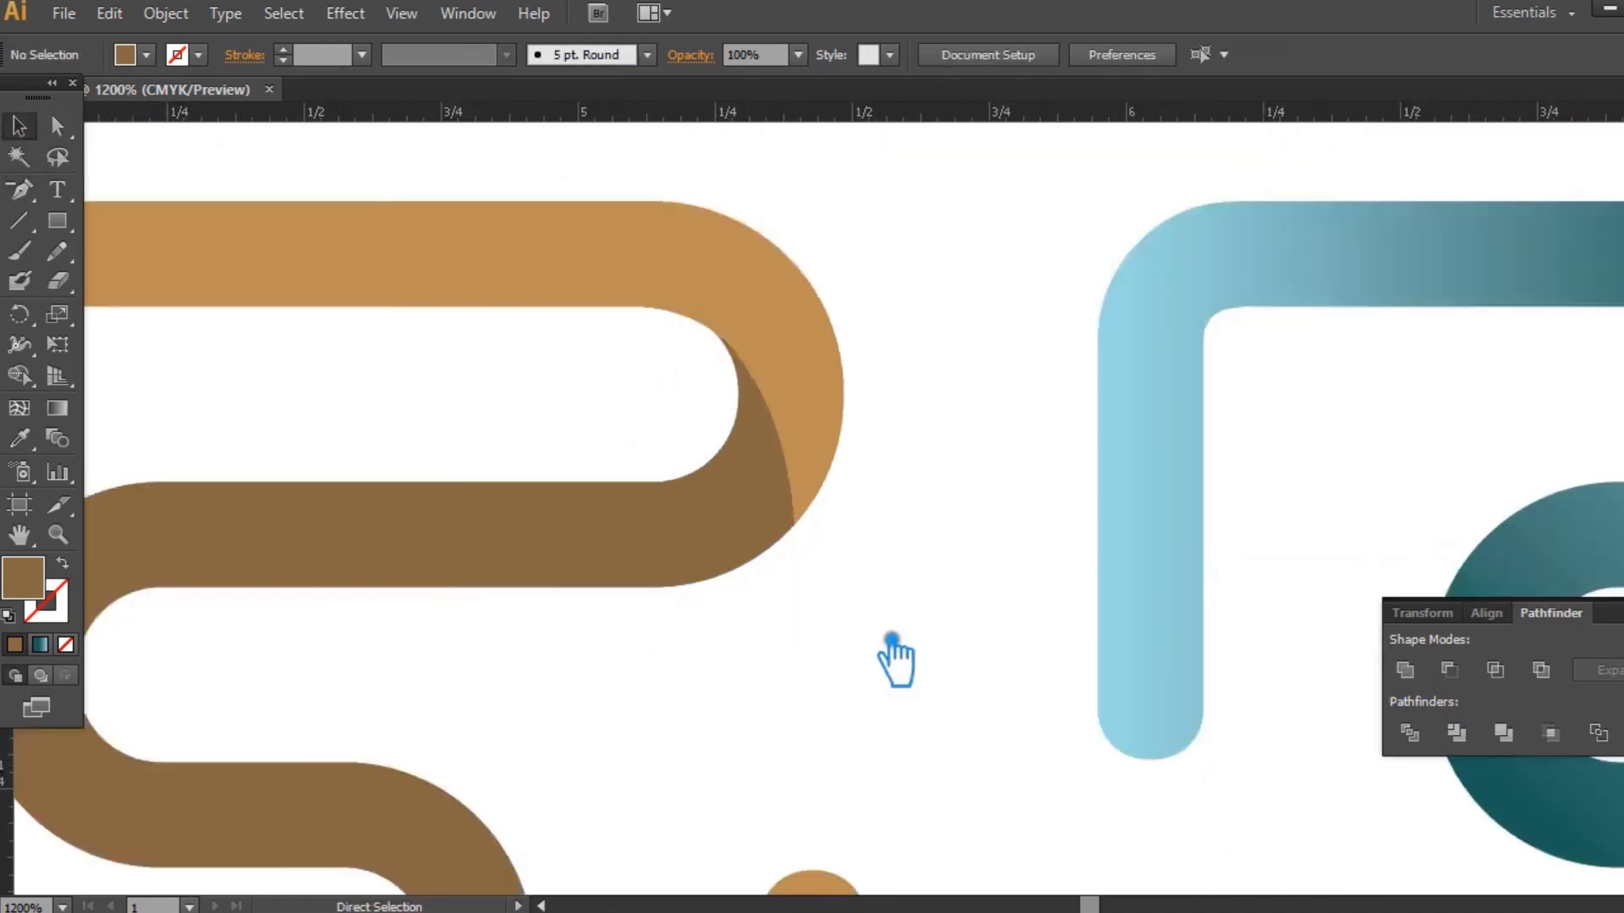
{"action": "left_click_drag", "start_coordinate": [974, 629], "coordinate": [855, 482]}
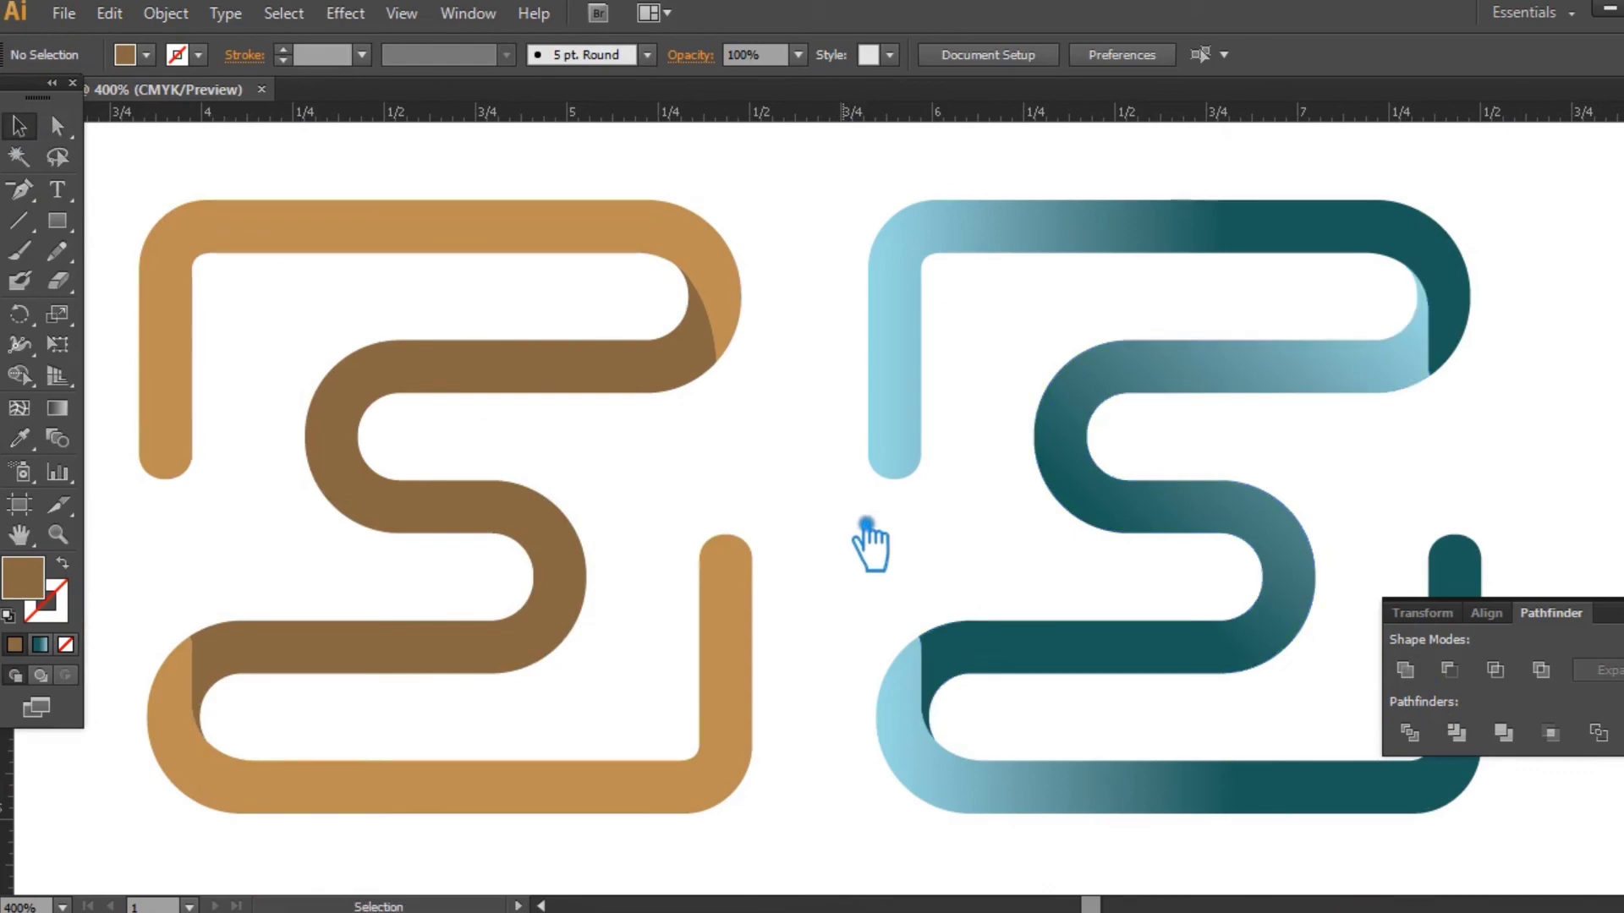
{"action": "left_click", "coordinate": [536, 396]}
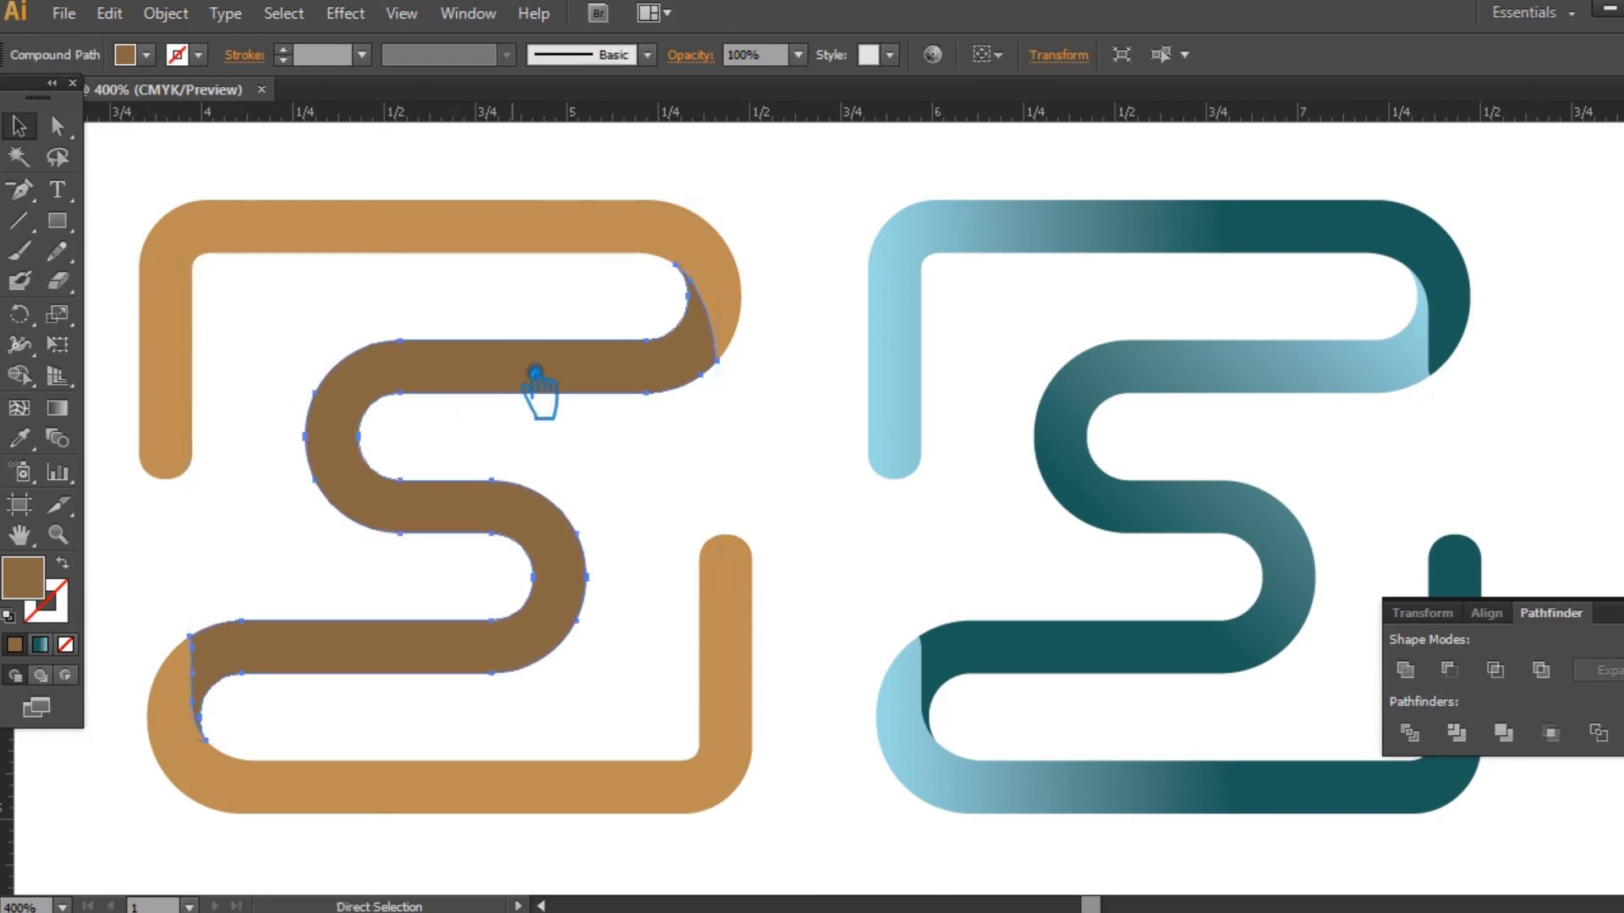
{"action": "right_click", "coordinate": [536, 368]}
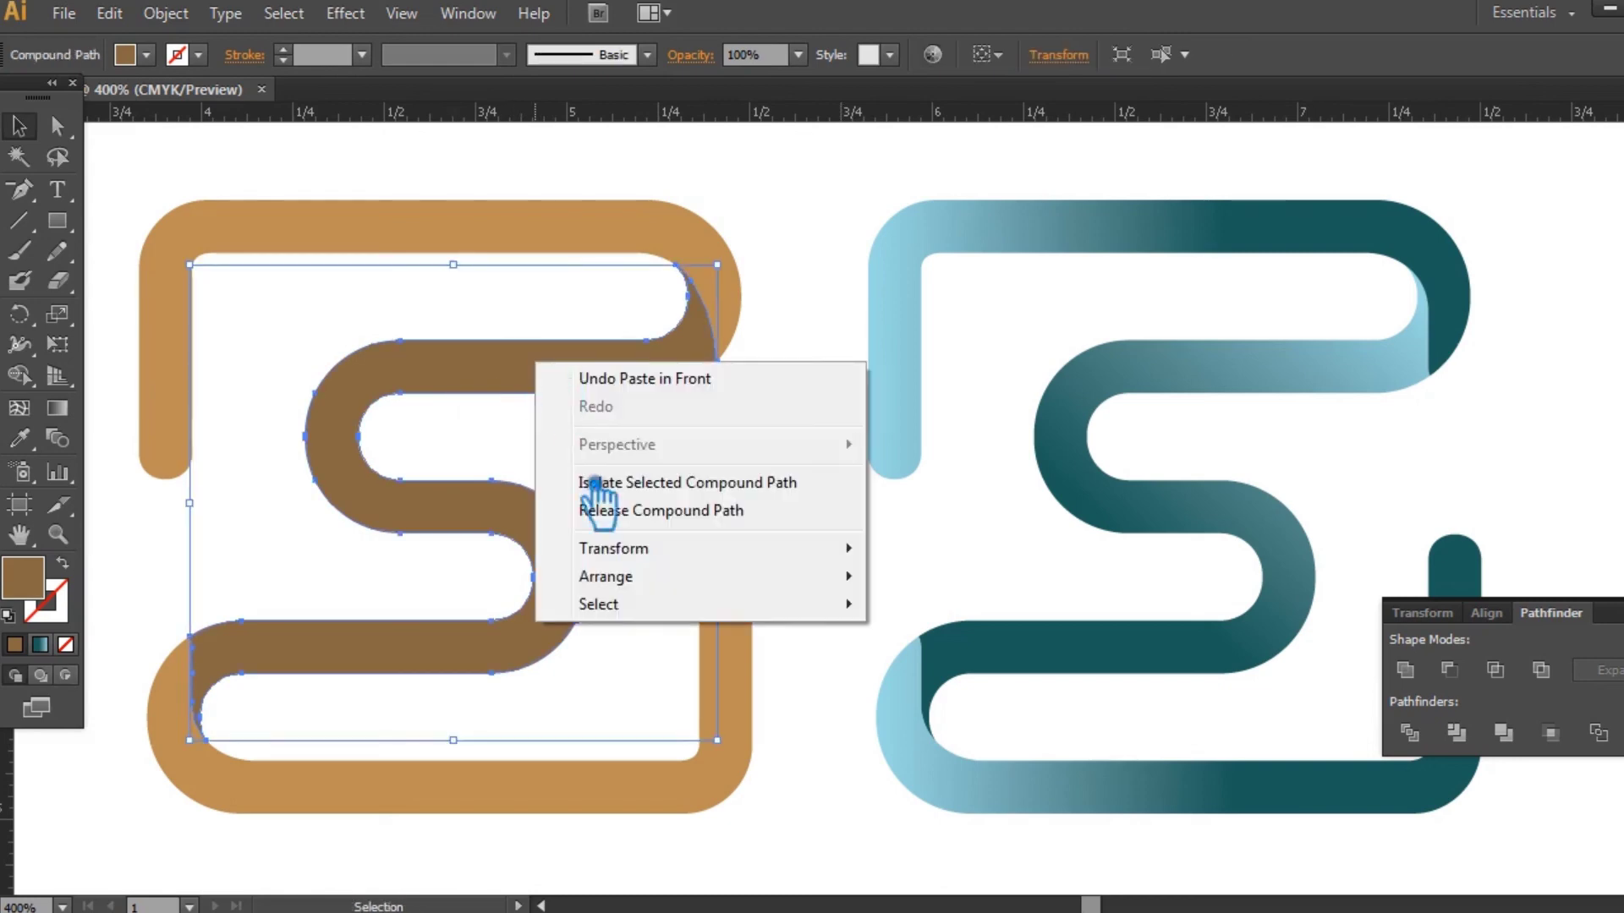
{"action": "mouse_move", "coordinate": [718, 578]}
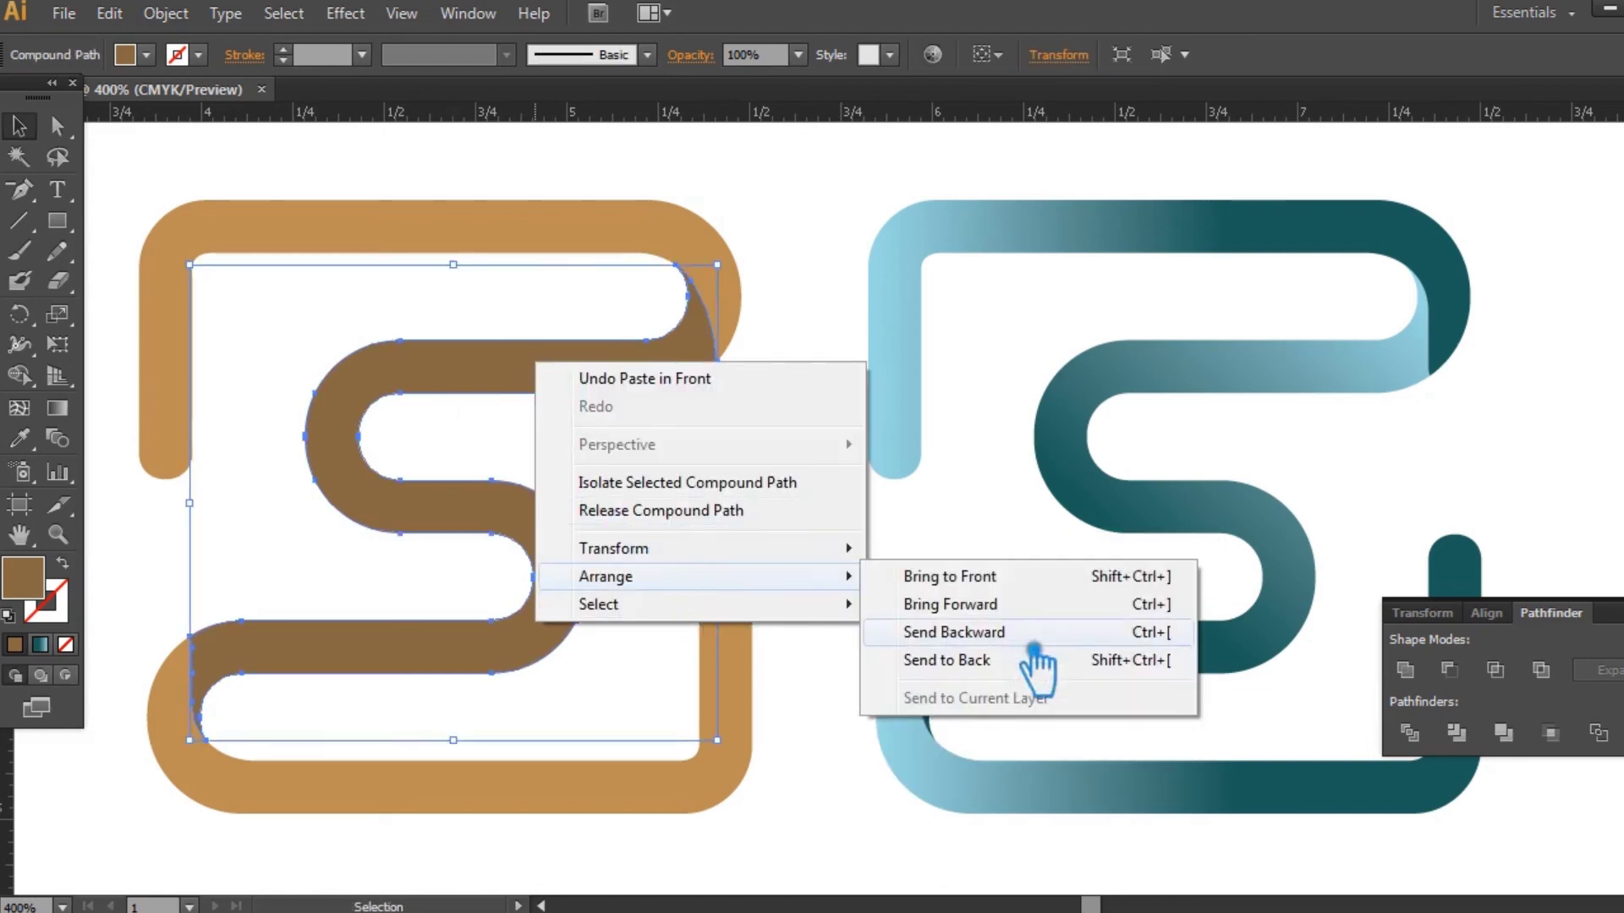
{"action": "mouse_move", "coordinate": [613, 548]}
{"action": "left_click", "coordinate": [987, 647]}
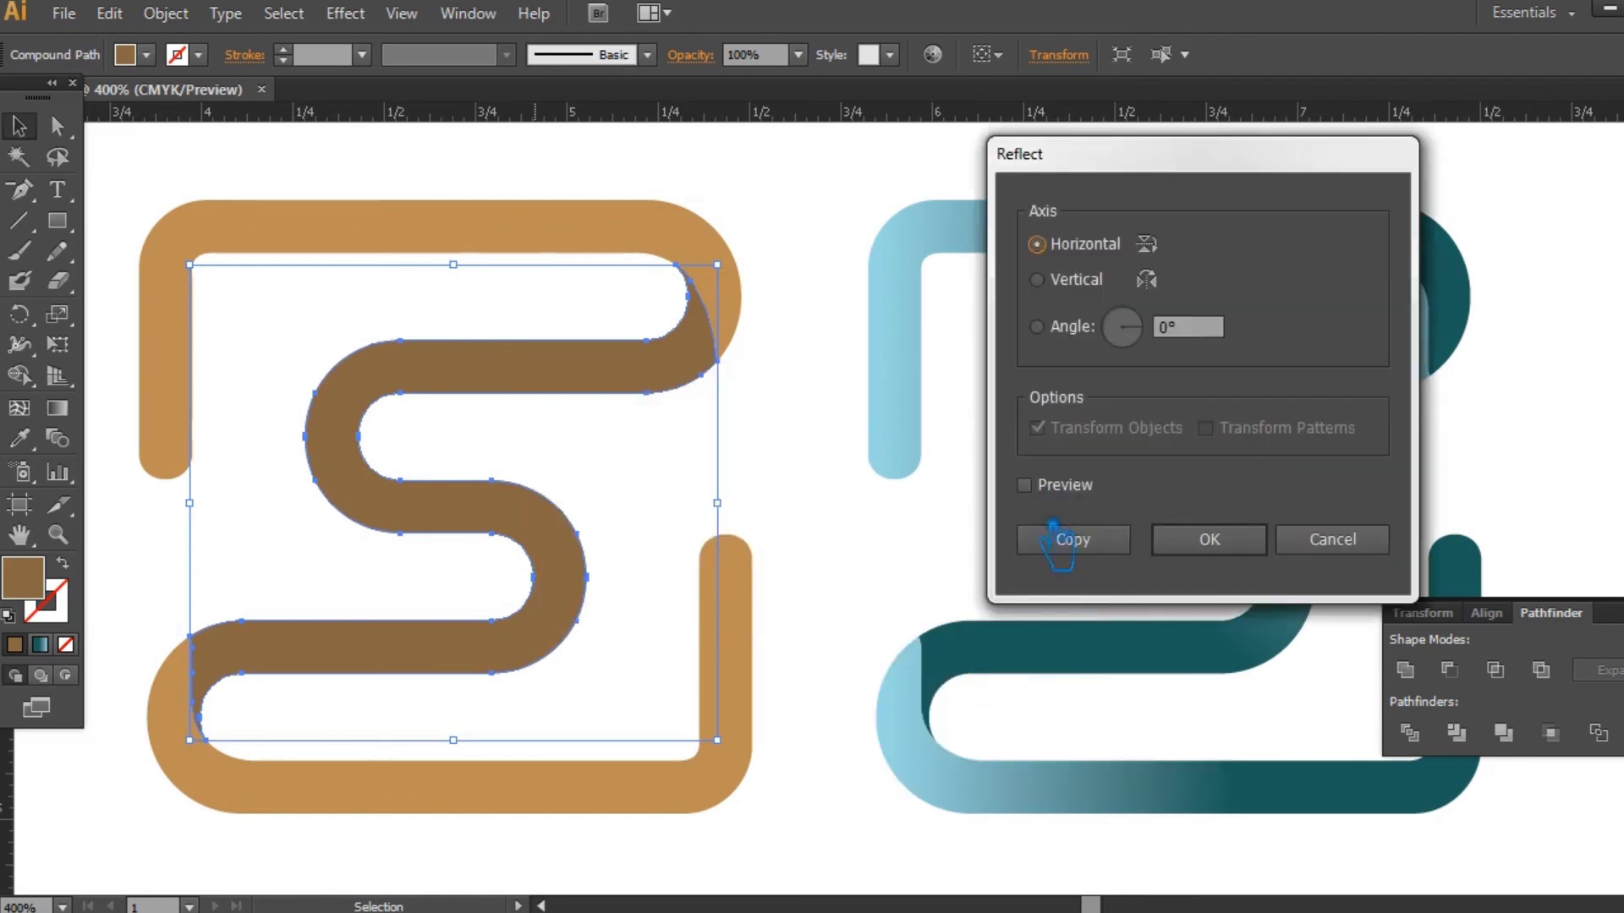
{"action": "left_click", "coordinate": [1024, 484]}
{"action": "left_click", "coordinate": [1216, 558]}
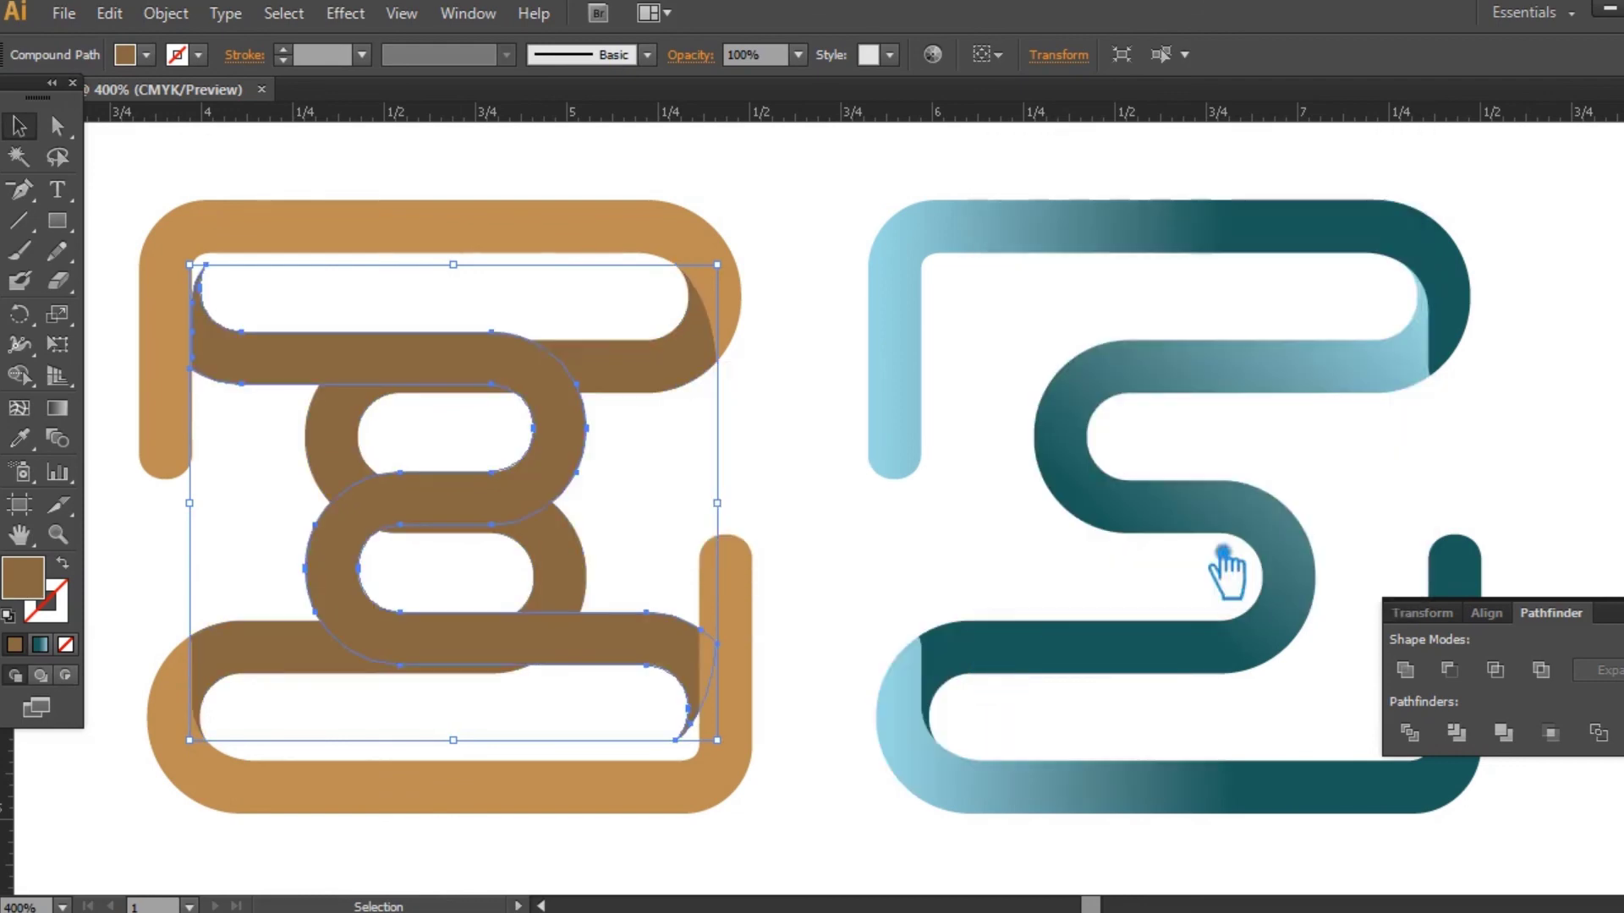
Reflect the S curve copy across the vertical axis and nudge it left so its end curve overlaps the lower tan frame.
{"action": "right_click", "coordinate": [279, 349]}
{"action": "mouse_move", "coordinate": [473, 530]}
{"action": "left_click", "coordinate": [702, 625]}
{"action": "left_click", "coordinate": [1097, 286]}
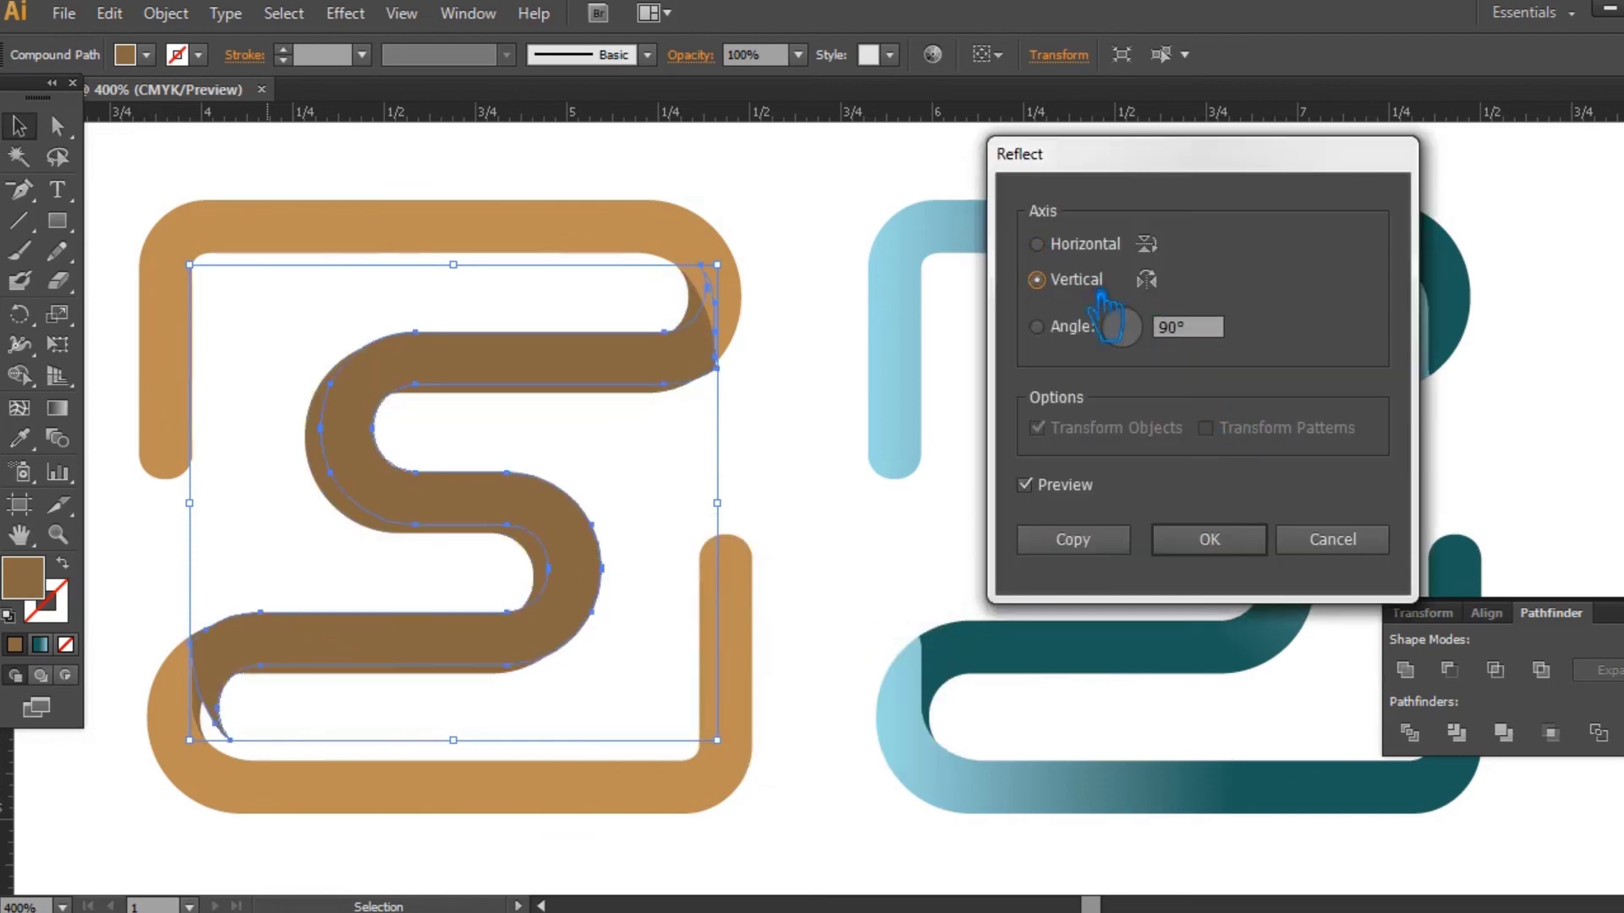
{"action": "left_click", "coordinate": [1197, 539]}
{"action": "left_click", "coordinate": [905, 536]}
{"action": "left_click", "coordinate": [426, 517]}
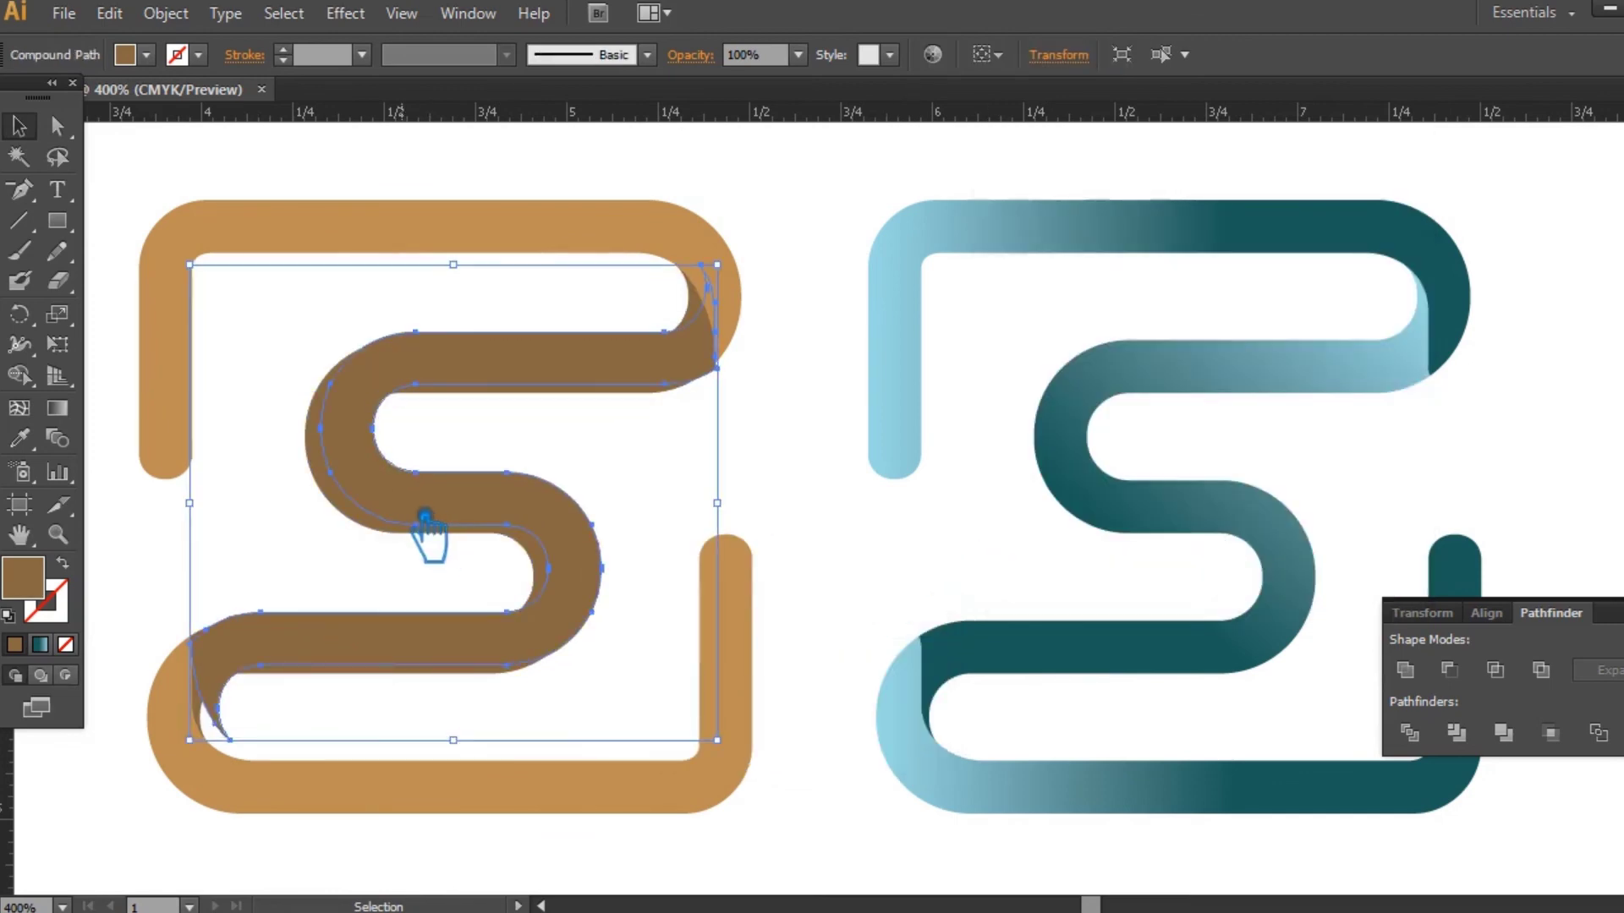
{"action": "key", "text": "Left"}
{"action": "key", "text": "Left"}
{"action": "key", "text": "Left"}
{"action": "key", "text": "Left"}
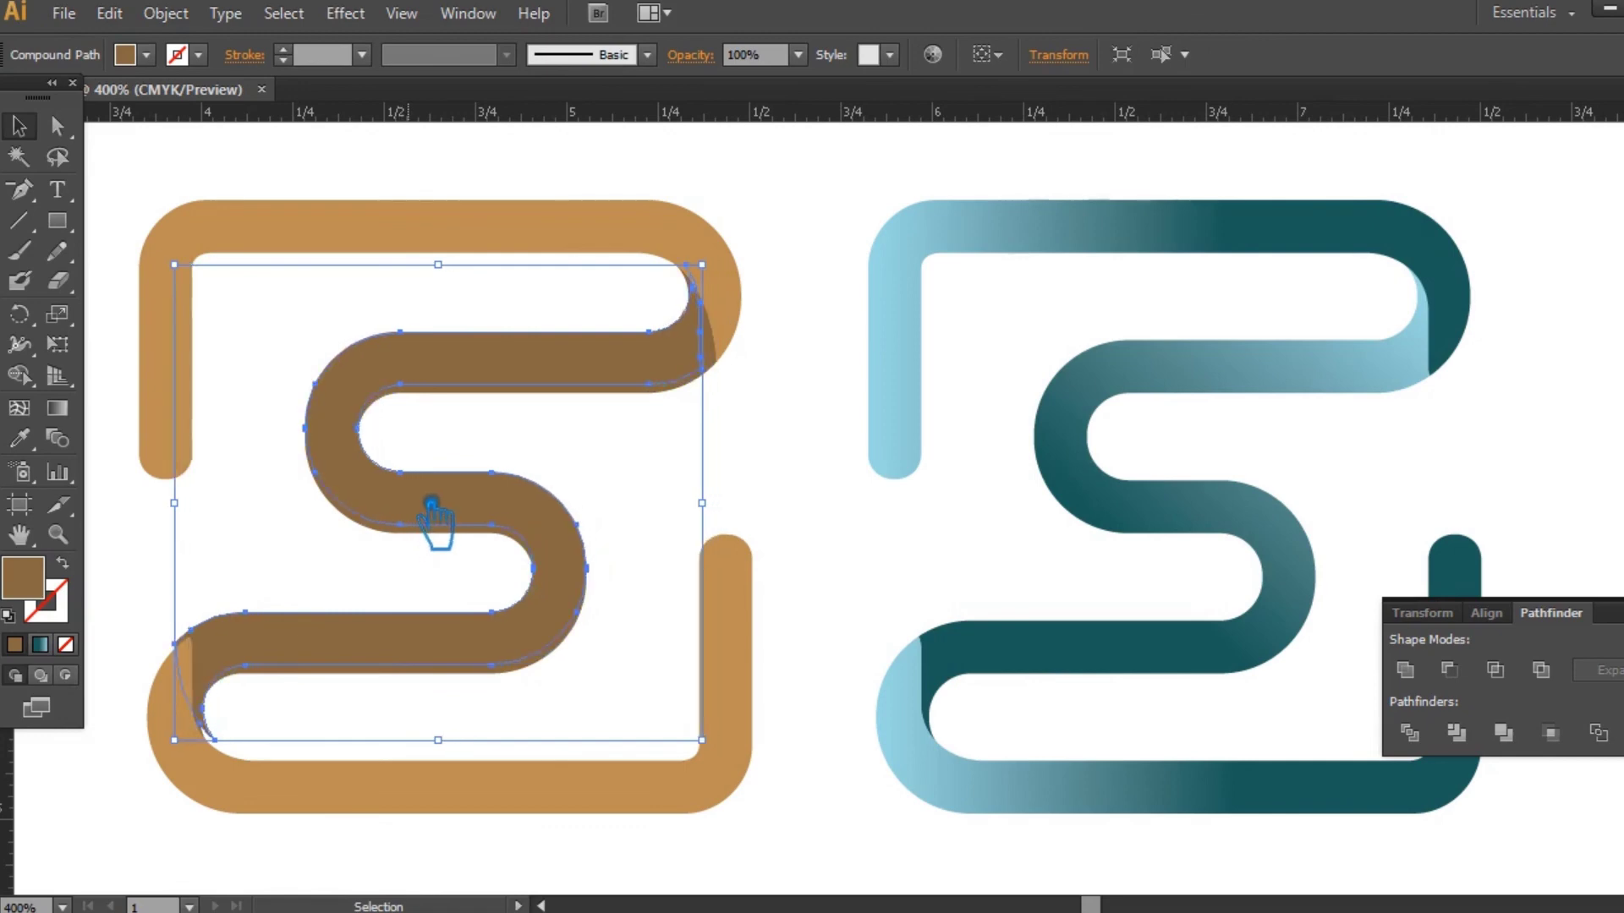
Divide the lower tan frame along the mirrored curve with Pathfinder, ungroup the pieces and remove the leftover copy.
{"action": "left_click", "coordinate": [288, 817], "text": "shift"}
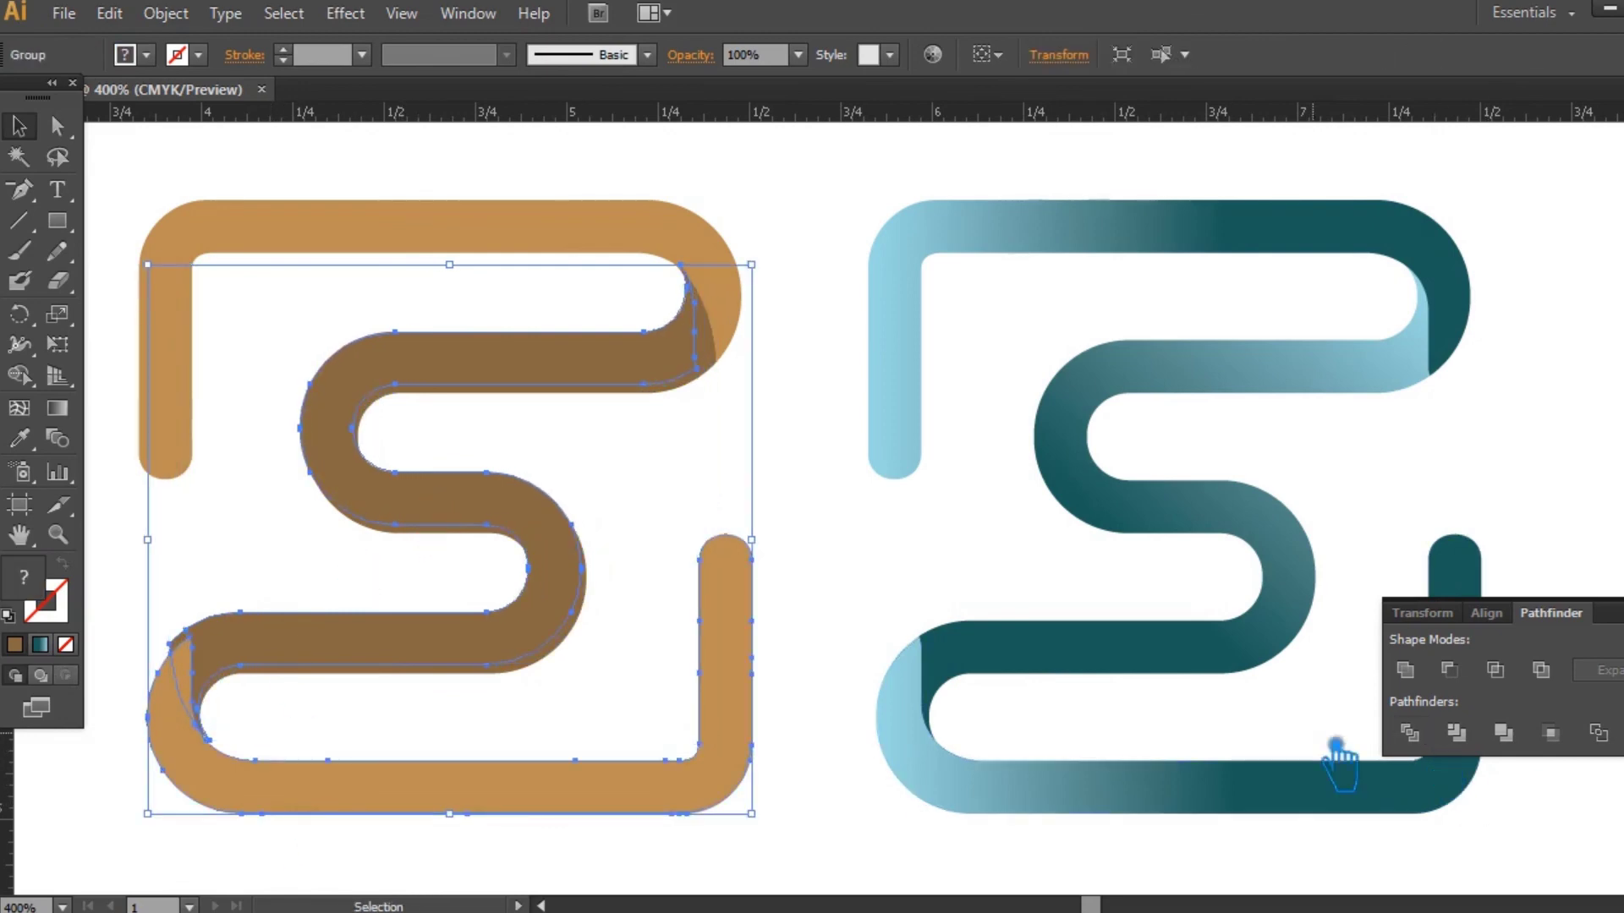
{"action": "right_click", "coordinate": [222, 635]}
{"action": "left_click", "coordinate": [300, 780]}
{"action": "left_click", "coordinate": [195, 645]}
{"action": "left_click_drag", "start_coordinate": [195, 646], "coordinate": [200, 651]}
{"action": "left_click", "coordinate": [287, 683]}
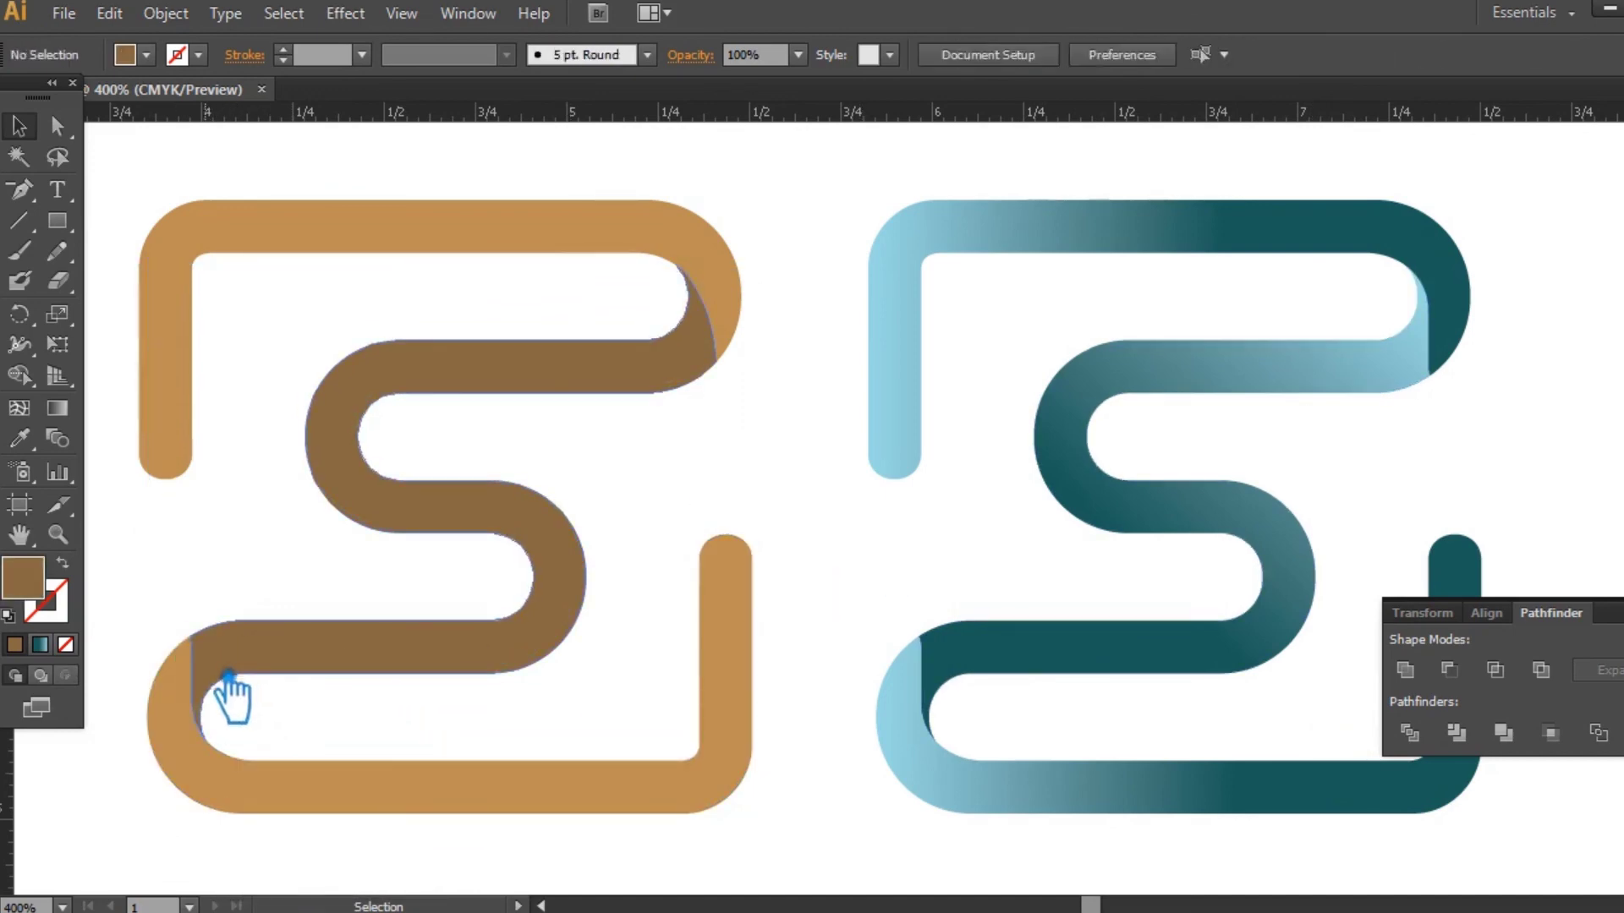
Color the cut-off sliver at the lower-left fold with the S curve's brown and unite it with the S curve.
{"action": "left_click", "coordinate": [229, 676]}
{"action": "left_click", "coordinate": [200, 670], "text": "shift"}
{"action": "key", "text": "i"}
{"action": "left_click", "coordinate": [1405, 669]}
{"action": "left_click", "coordinate": [19, 127]}
{"action": "left_click", "coordinate": [821, 435]}
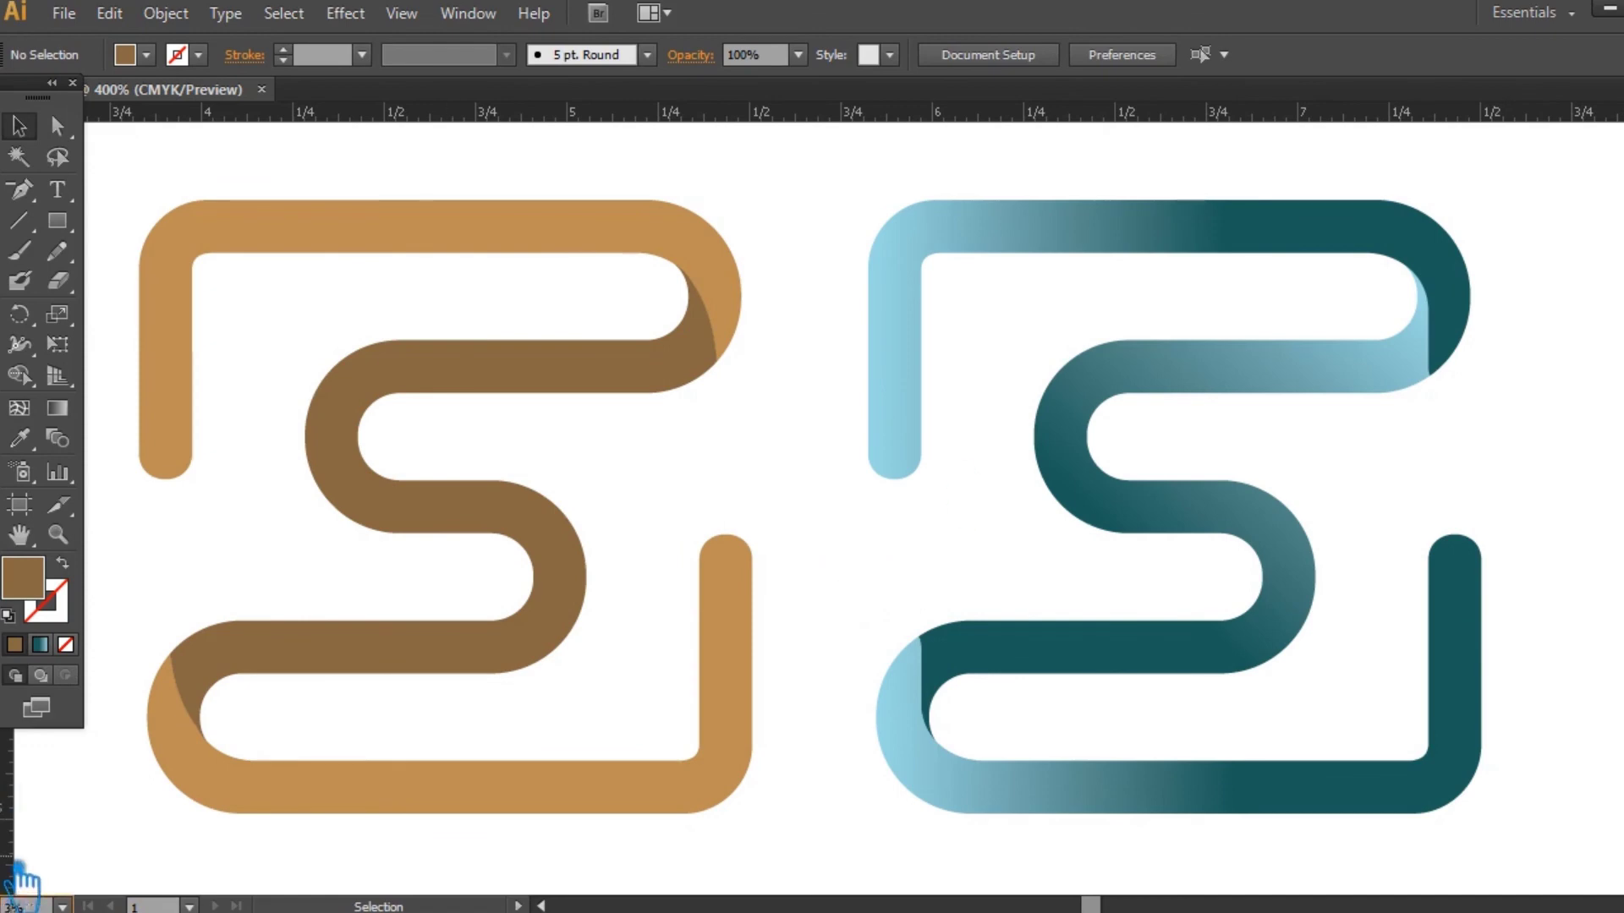
{"action": "key", "text": "Return"}
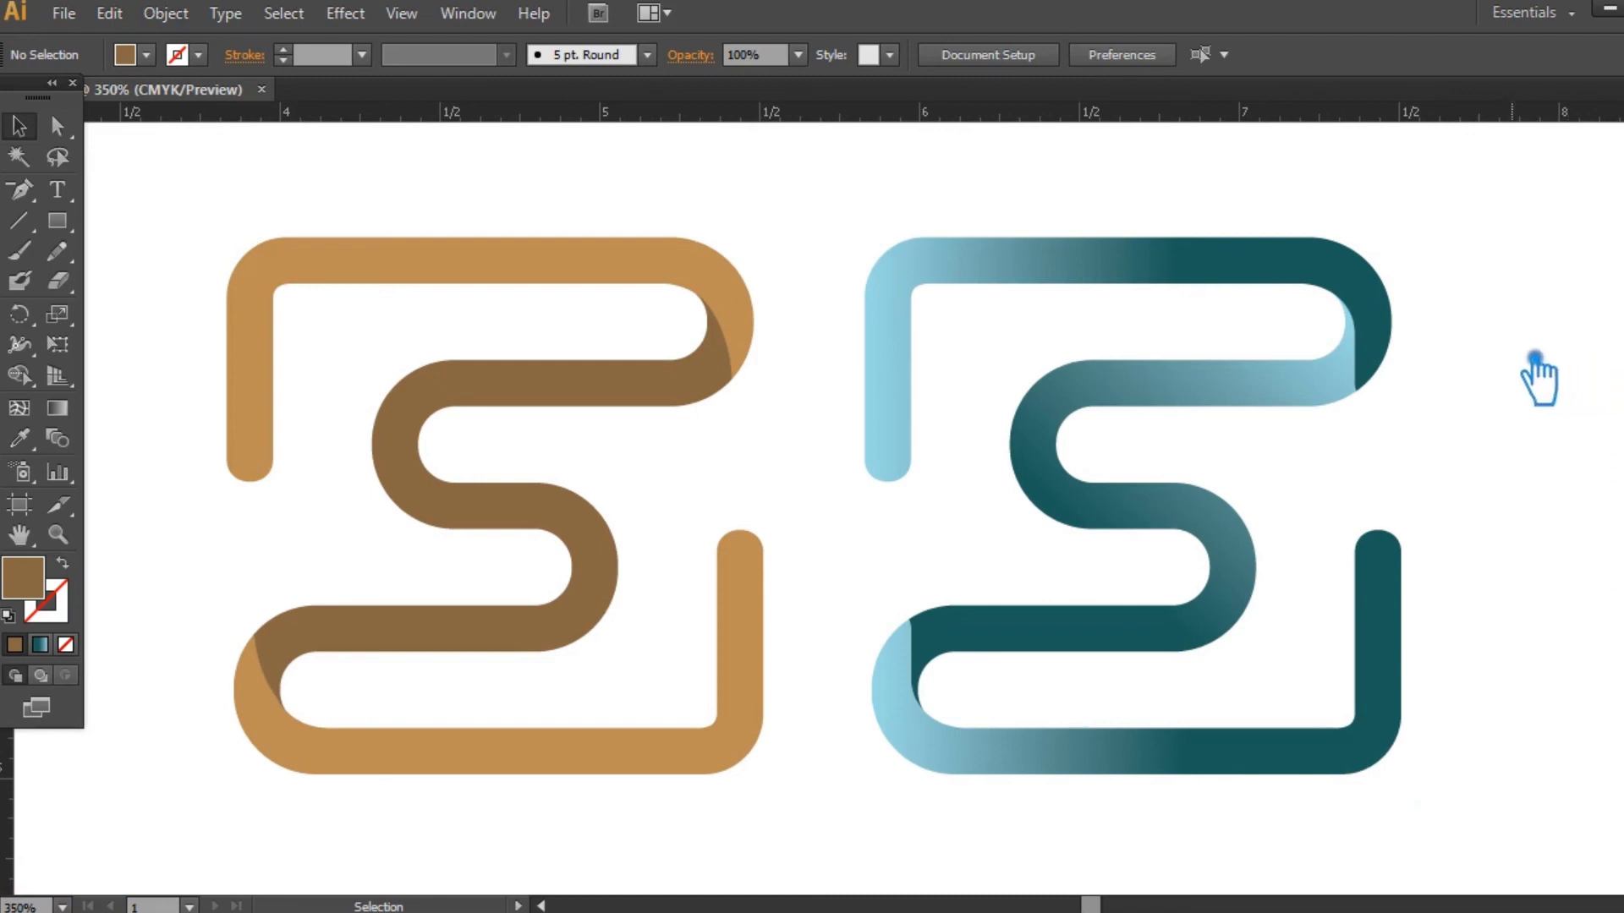
{"action": "left_click_drag", "start_coordinate": [1036, 518], "coordinate": [856, 478]}
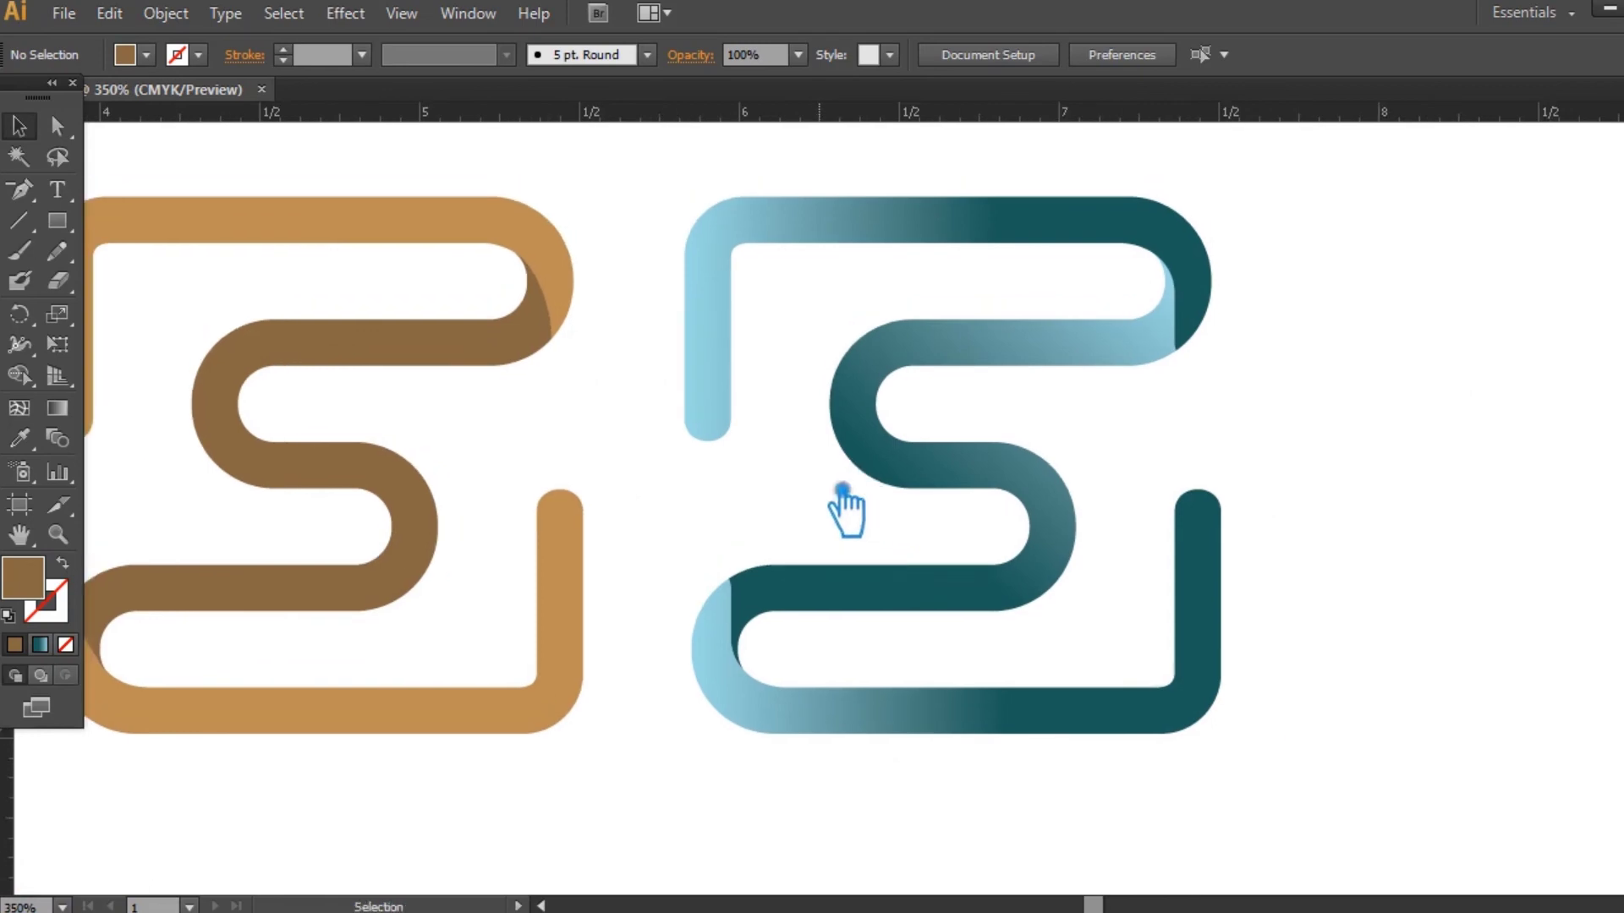
{"action": "scroll", "coordinate": [843, 490], "scroll_direction": "down", "scroll_amount": 1}
{"action": "left_click_drag", "start_coordinate": [540, 736], "coordinate": [175, 223]}
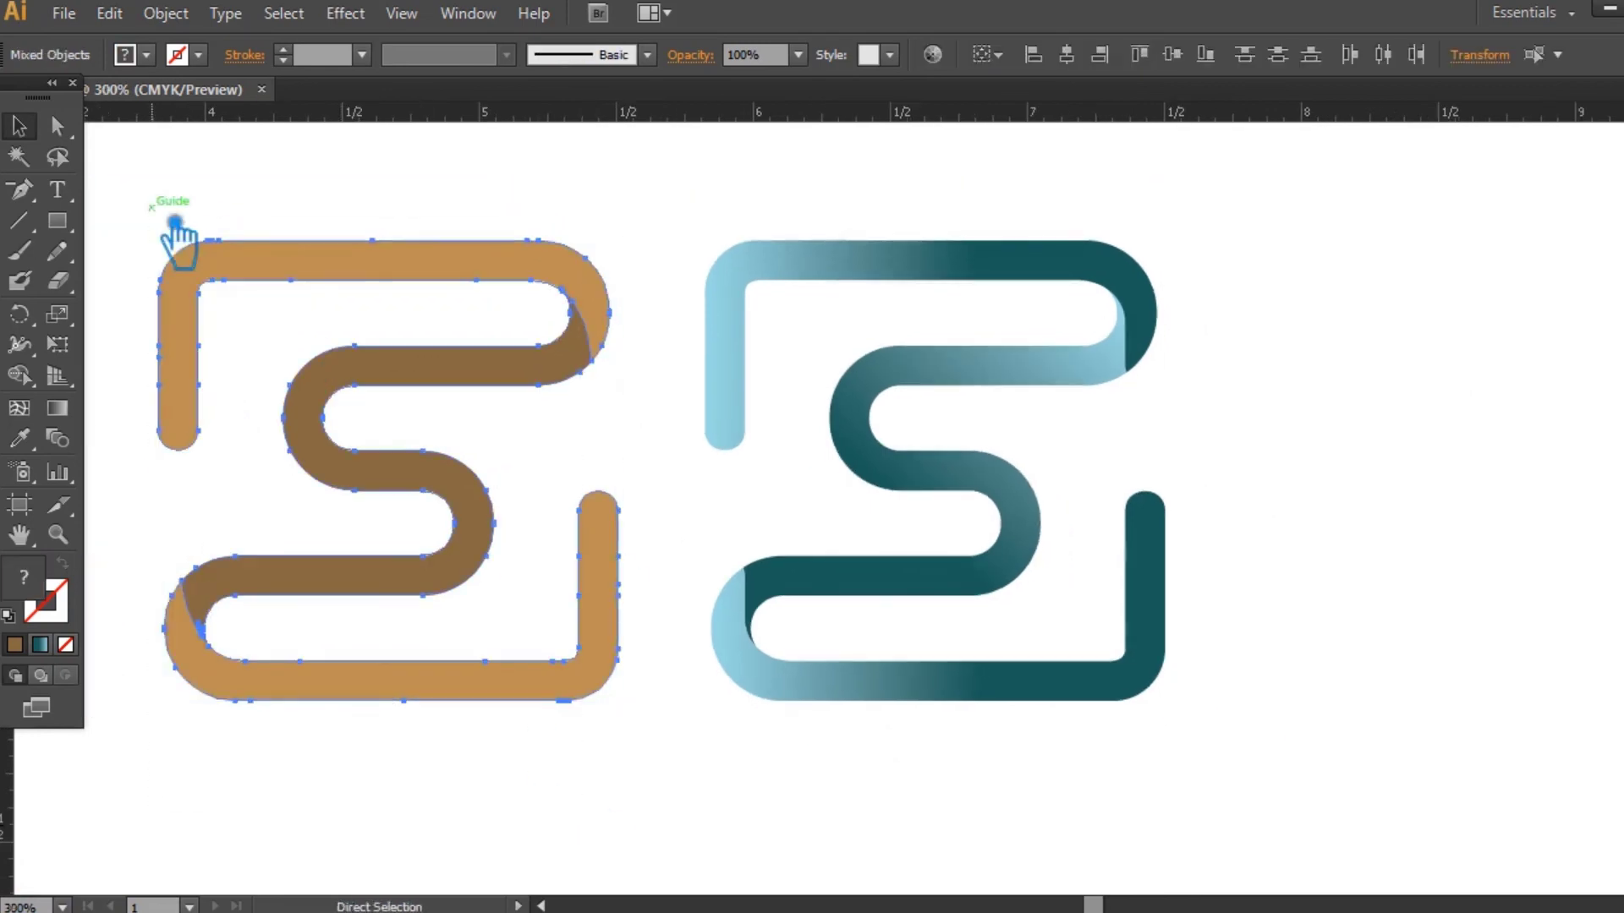
{"action": "left_click", "coordinate": [286, 773]}
Delete the leftover anchor points inside the brown S curve's lower-left fold in Outline view.
{"action": "left_click_drag", "start_coordinate": [387, 761], "coordinate": [1080, 659]}
{"action": "key", "text": "ctrl+plus"}
{"action": "key", "text": "ctrl+plus"}
{"action": "left_click", "coordinate": [667, 544]}
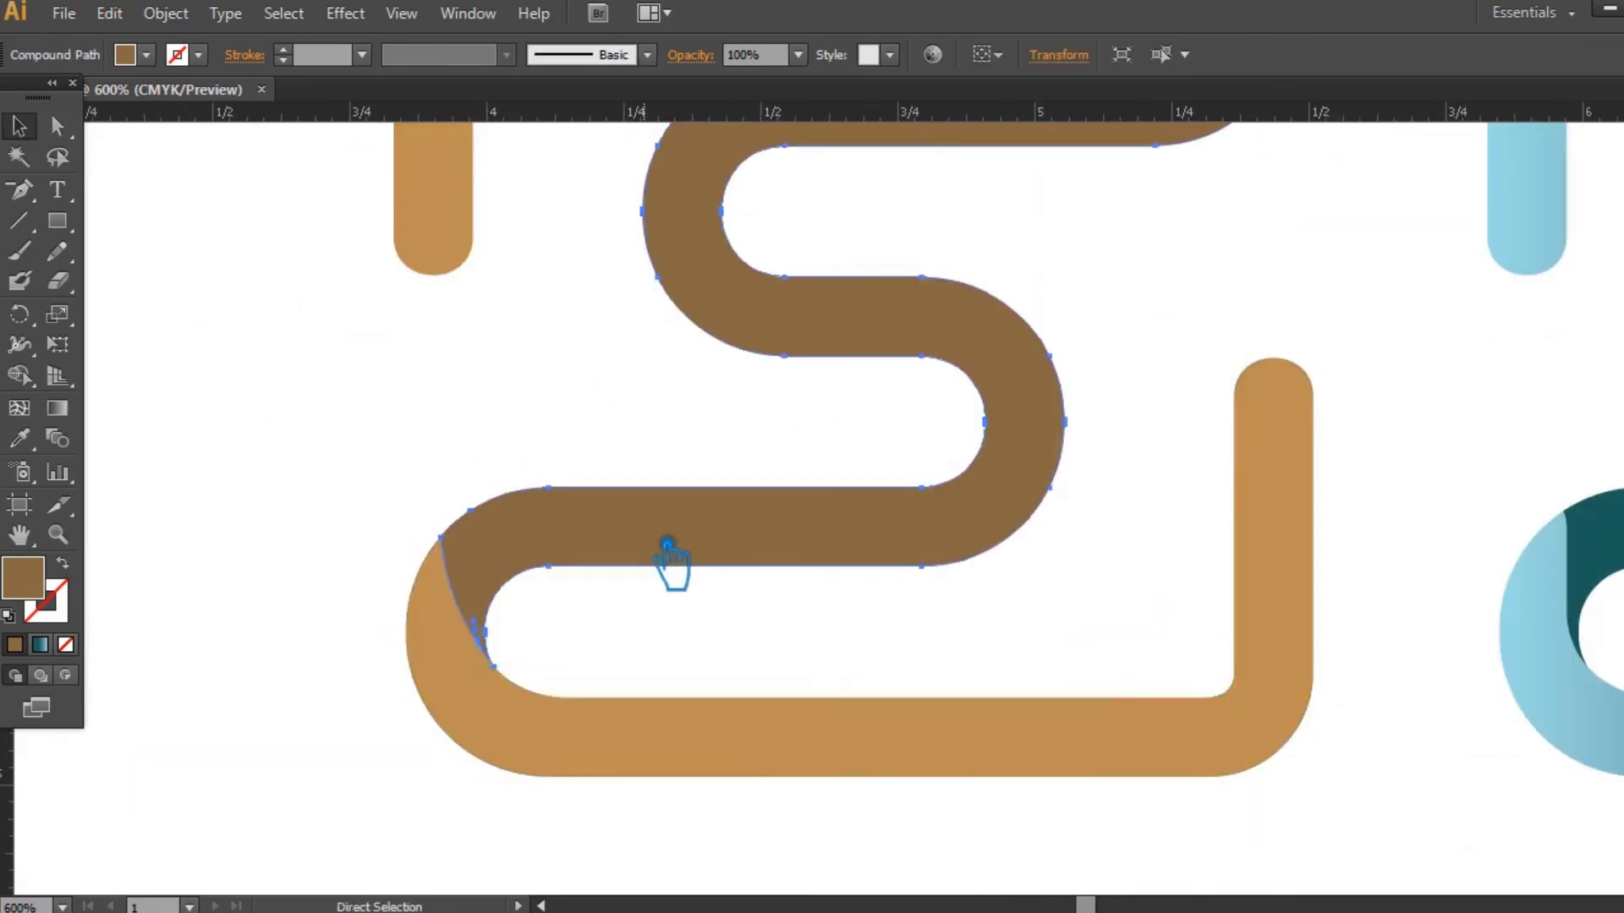
{"action": "key", "text": "ctrl+y"}
{"action": "left_click", "coordinate": [667, 600]}
{"action": "left_click_drag", "start_coordinate": [656, 649], "coordinate": [1620, 278]}
{"action": "key", "text": "ctrl+plus"}
{"action": "key", "text": "ctrl+plus"}
{"action": "key", "text": "ctrl+plus"}
{"action": "key", "text": "ctrl+plus"}
{"action": "left_click_drag", "start_coordinate": [700, 379], "coordinate": [889, 400]}
{"action": "key", "text": "a"}
{"action": "left_click_drag", "start_coordinate": [388, 330], "coordinate": [433, 408]}
{"action": "key", "text": "Delete"}
{"action": "key", "text": "Delete"}
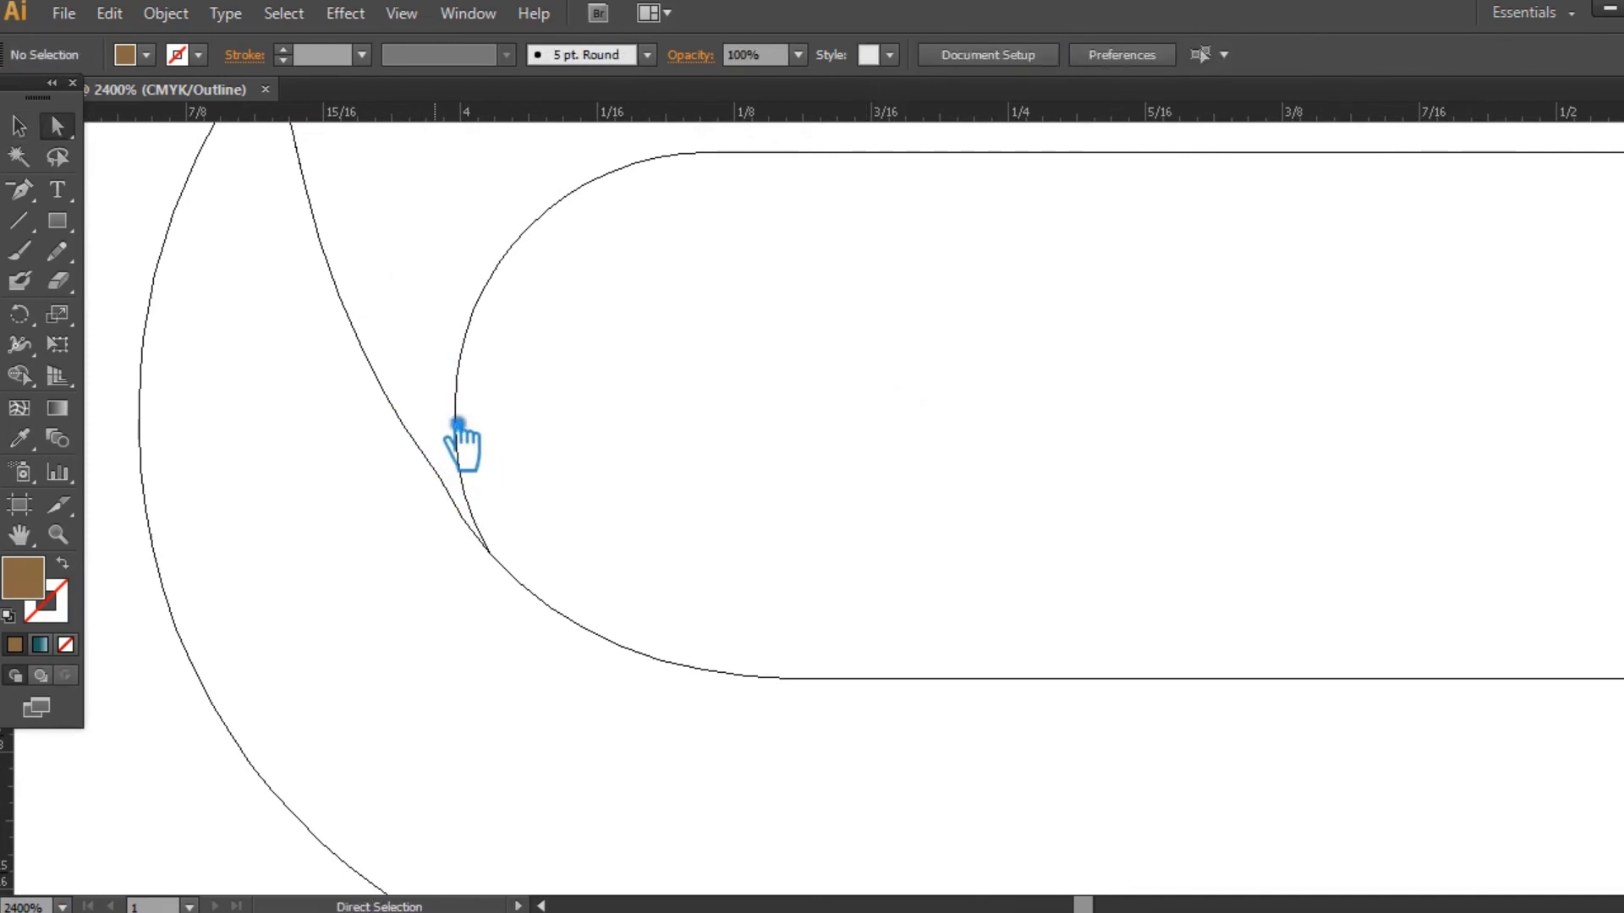
Return the artwork display from Outline to Preview.
{"action": "key", "text": "ctrl+minus"}
{"action": "key", "text": "ctrl+minus"}
{"action": "key", "text": "ctrl+minus"}
{"action": "key", "text": "ctrl+minus"}
{"action": "key", "text": "ctrl+minus"}
{"action": "key", "text": "ctrl+minus"}
{"action": "left_click_drag", "start_coordinate": [508, 455], "coordinate": [308, 550]}
{"action": "left_click", "coordinate": [19, 127]}
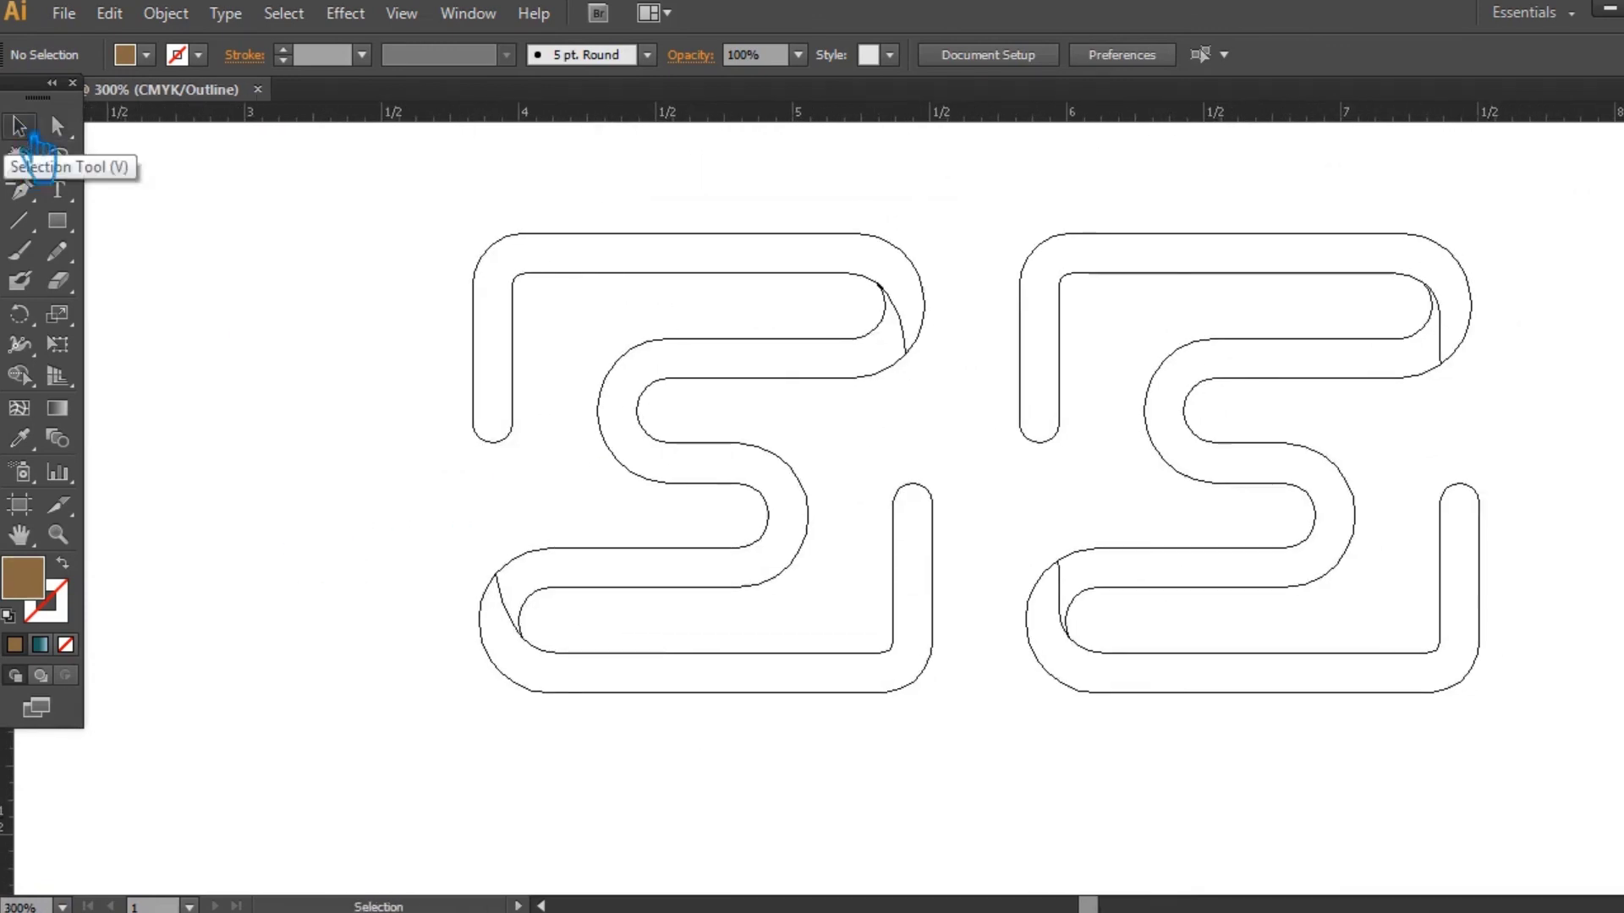
{"action": "key", "text": "ctrl+y"}
Group all pieces of the tan-and-brown logo.
{"action": "scroll", "coordinate": [474, 507], "scroll_direction": "right", "scroll_amount": 2}
{"action": "left_click", "coordinate": [592, 586]}
{"action": "left_click", "coordinate": [641, 677]}
{"action": "left_click", "coordinate": [647, 786]}
{"action": "mouse_move", "coordinate": [734, 825]}
{"action": "left_mouse_down"}
{"action": "mouse_move", "coordinate": [696, 833]}
{"action": "mouse_move", "coordinate": [715, 837]}
{"action": "left_mouse_up"}
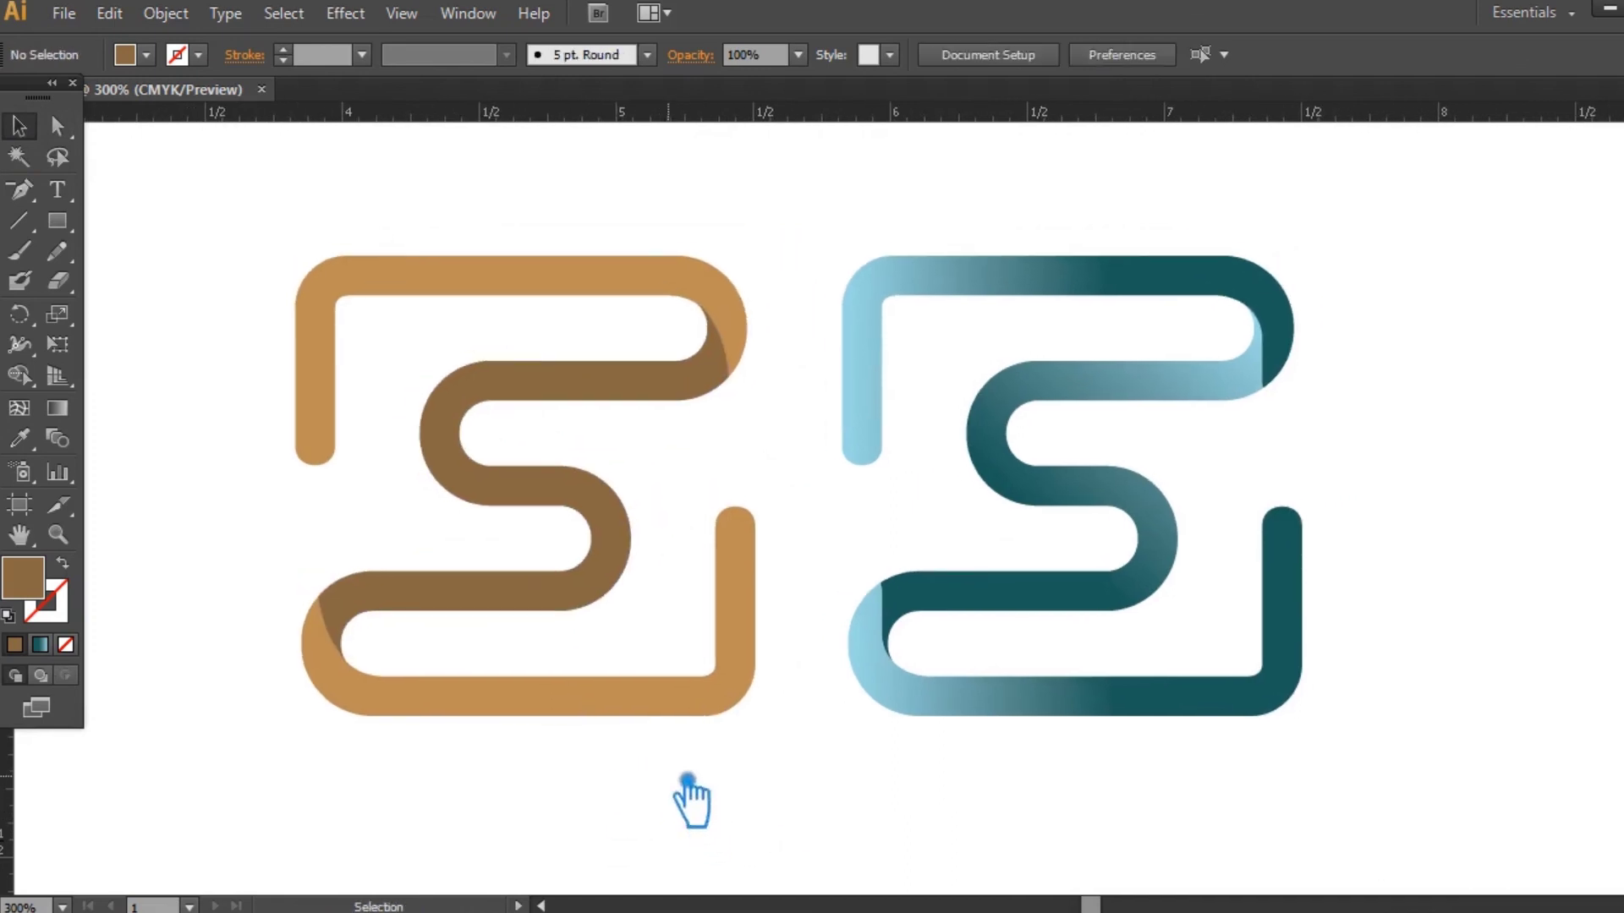
{"action": "left_click_drag", "start_coordinate": [768, 797], "coordinate": [497, 247]}
{"action": "key", "text": "ctrl+g"}
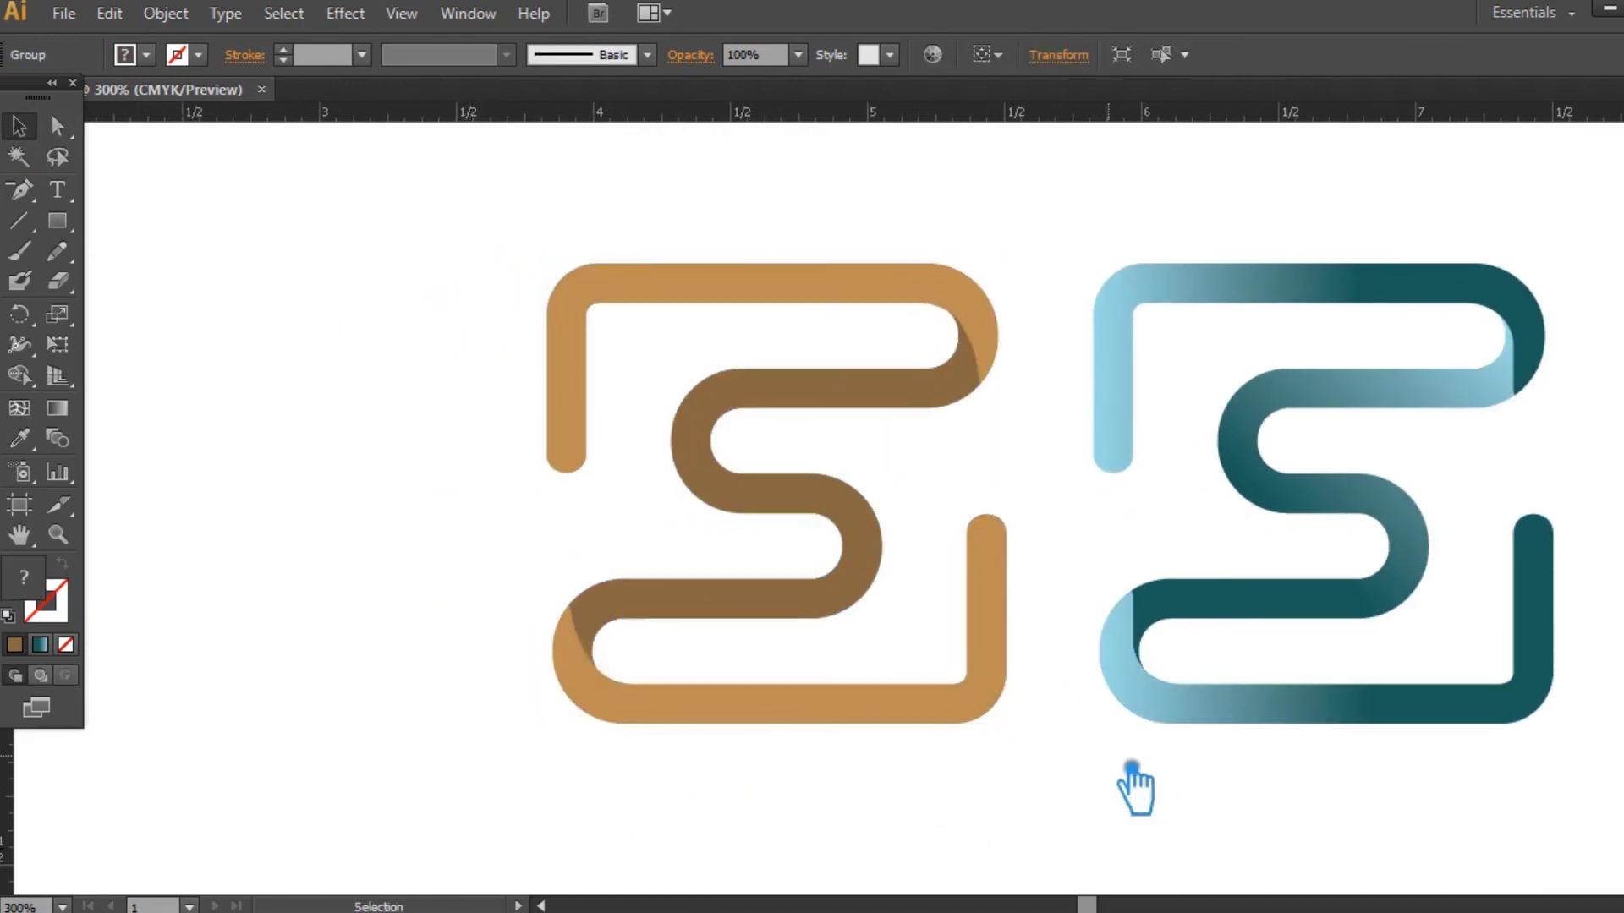
{"action": "left_click", "coordinate": [1155, 747]}
Duplicate the grouped tan-and-brown logo to the left of the original.
{"action": "left_click", "coordinate": [722, 607]}
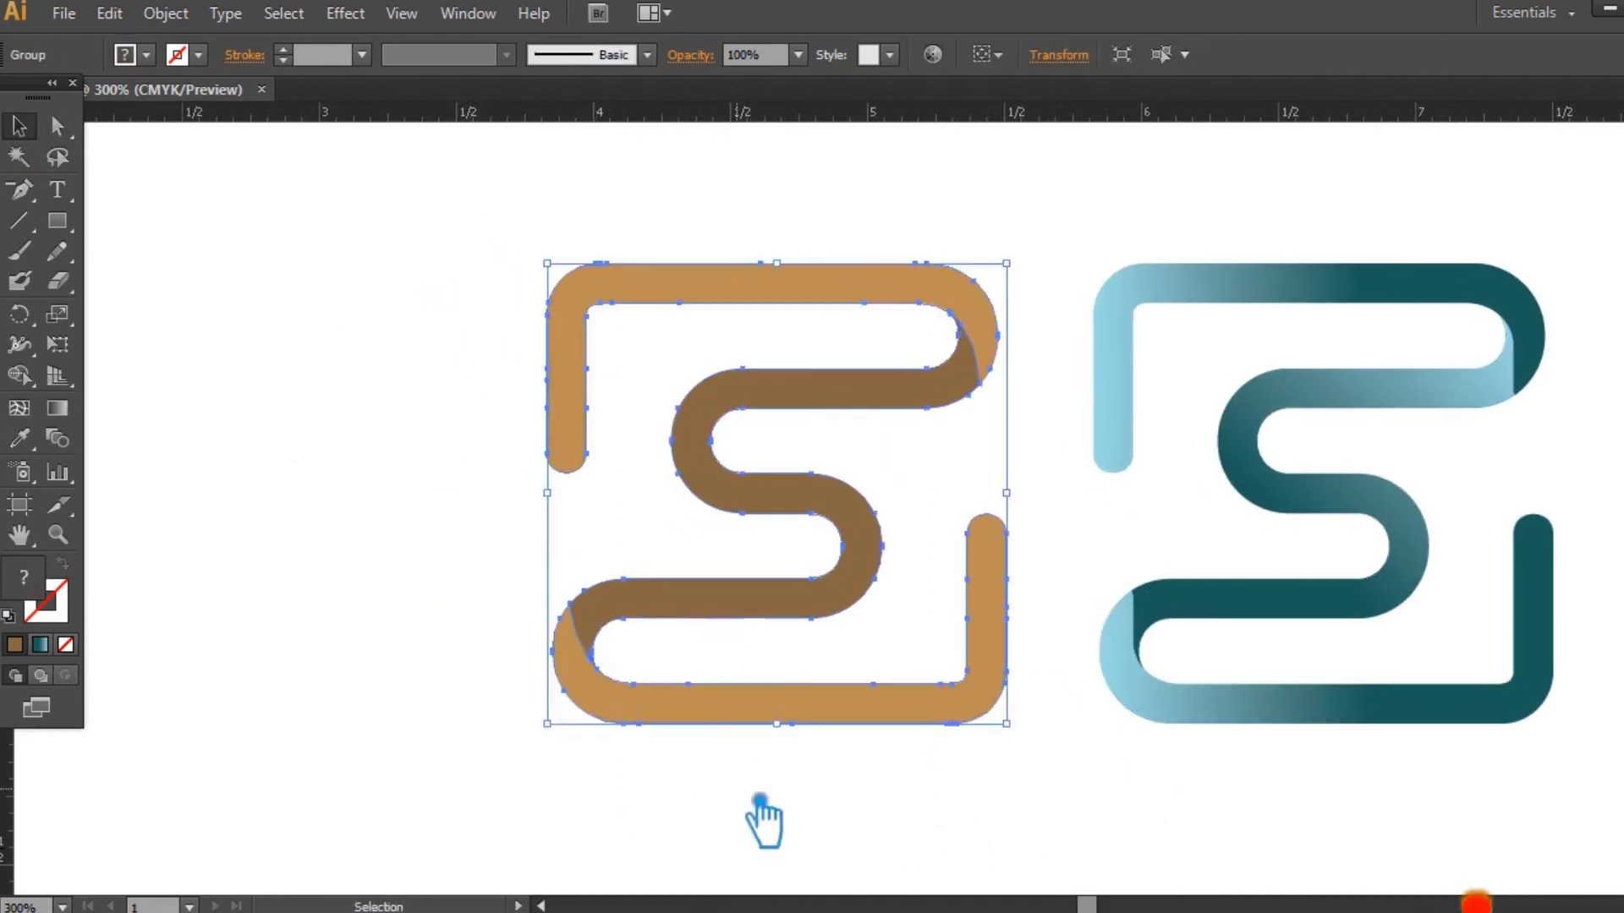
{"action": "left_click", "coordinate": [756, 648]}
{"action": "left_click", "coordinate": [755, 609]}
{"action": "left_click", "coordinate": [716, 645]}
{"action": "left_click_drag", "start_coordinate": [717, 646], "coordinate": [226, 628]}
{"action": "left_click_drag", "start_coordinate": [754, 816], "coordinate": [813, 787]}
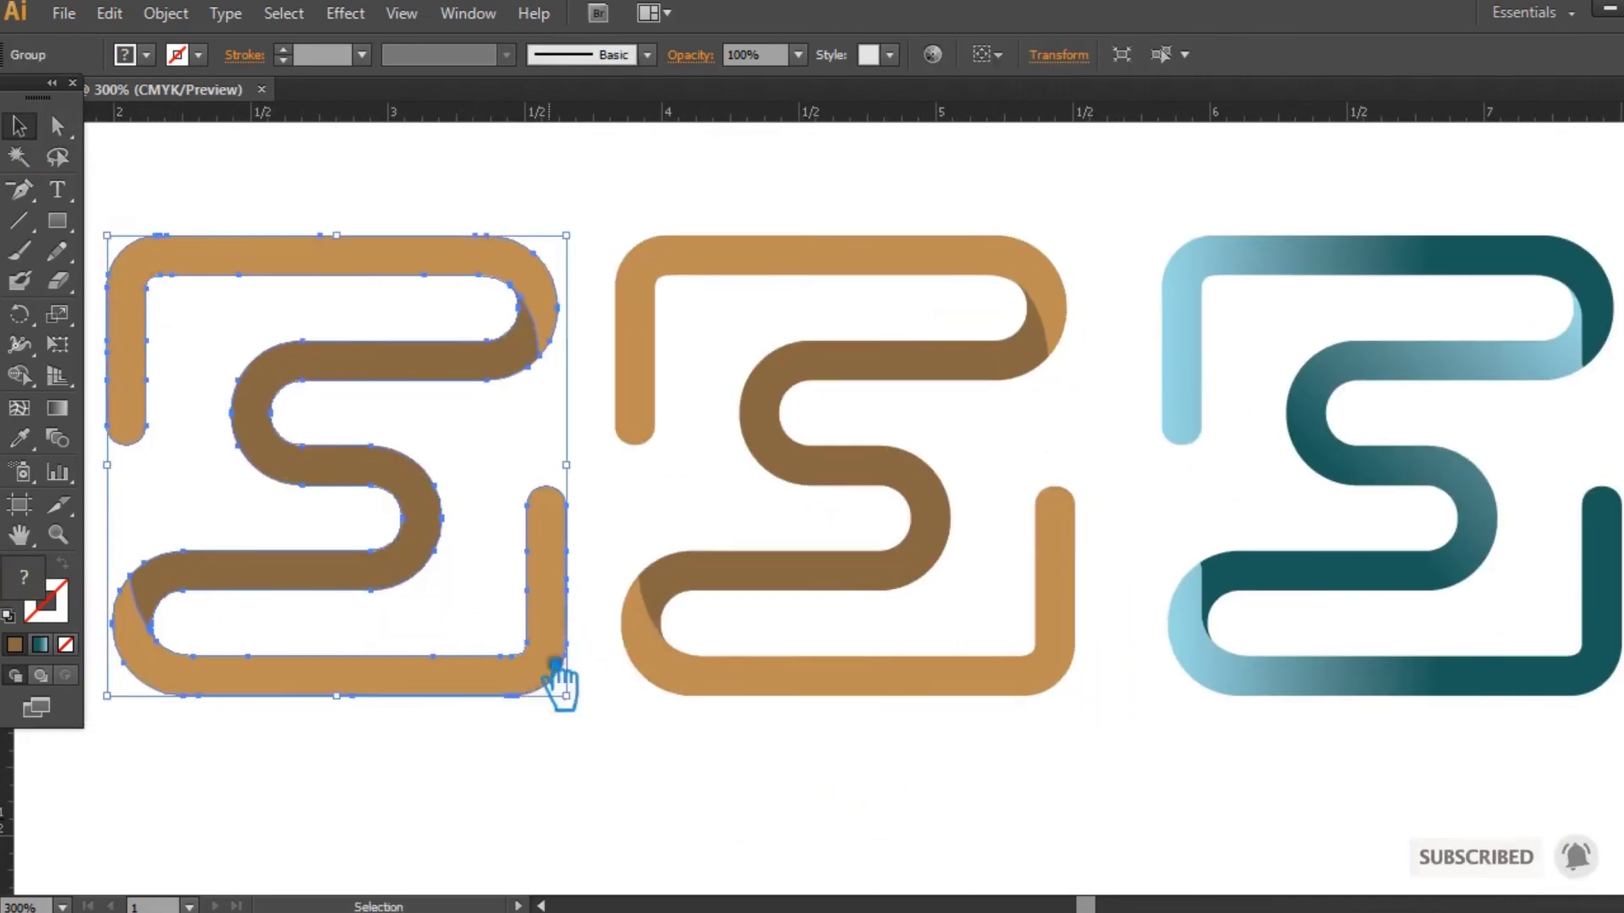
Ungroup the logo copy and sample the gradient logo's turquoise-to-teal fill onto its lower frame band.
{"action": "right_click", "coordinate": [537, 627]}
{"action": "left_click", "coordinate": [609, 769]}
{"action": "left_click", "coordinate": [580, 607]}
{"action": "left_click", "coordinate": [18, 438]}
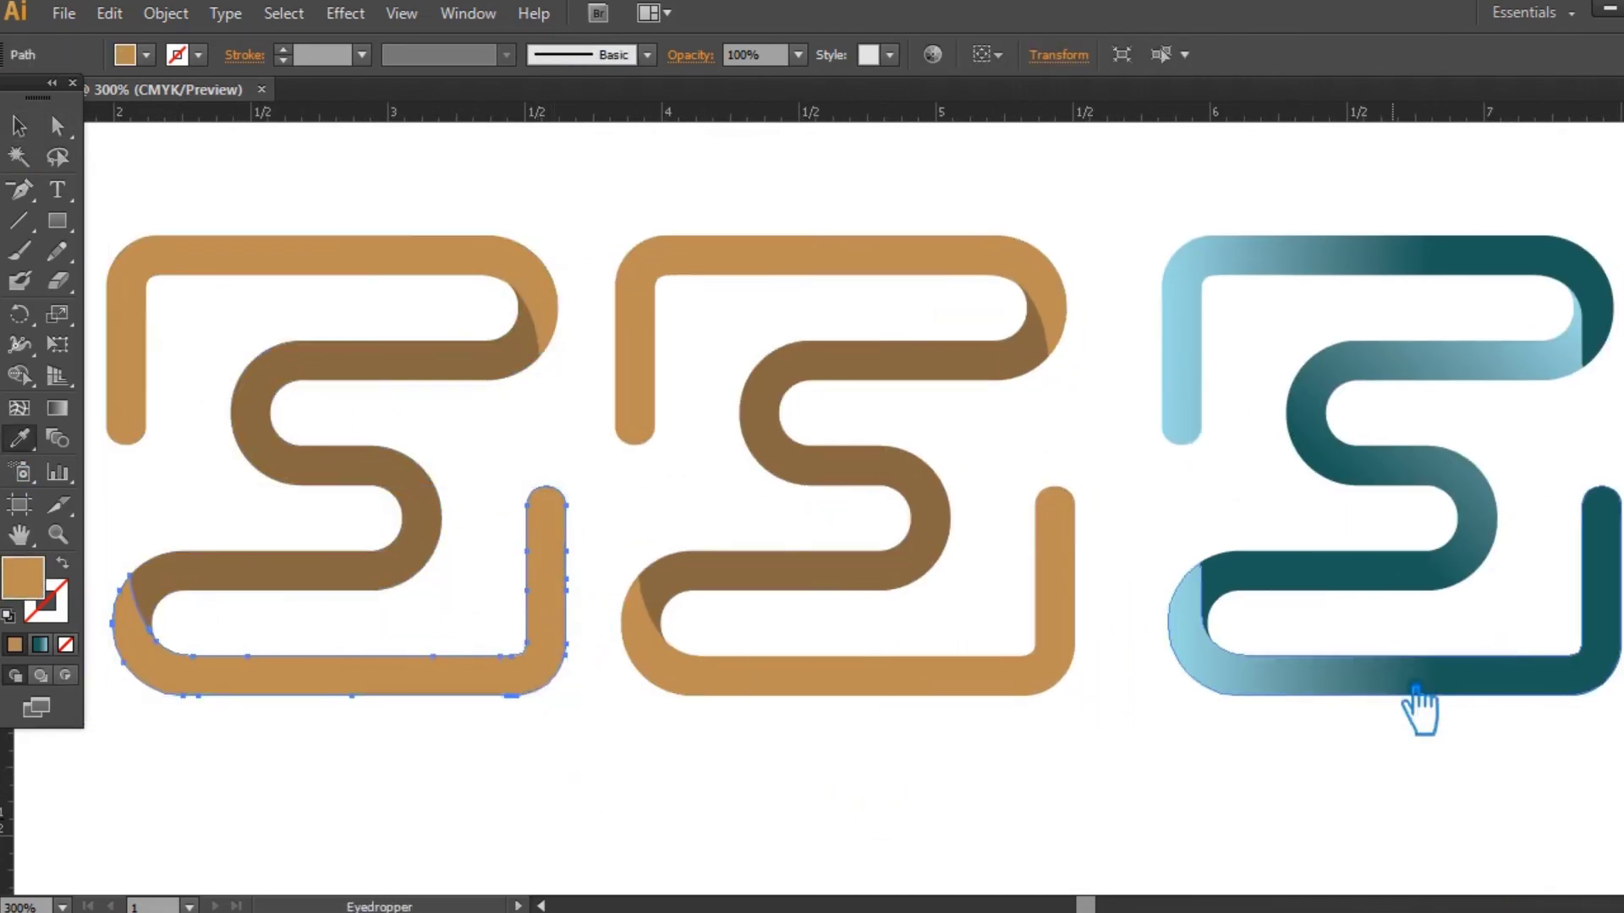
{"action": "left_click", "coordinate": [1413, 707]}
Sample the turquoise-to-teal gradient onto the copy's upper frame band.
{"action": "left_click", "coordinate": [344, 290], "text": "ctrl"}
{"action": "left_click", "coordinate": [18, 438]}
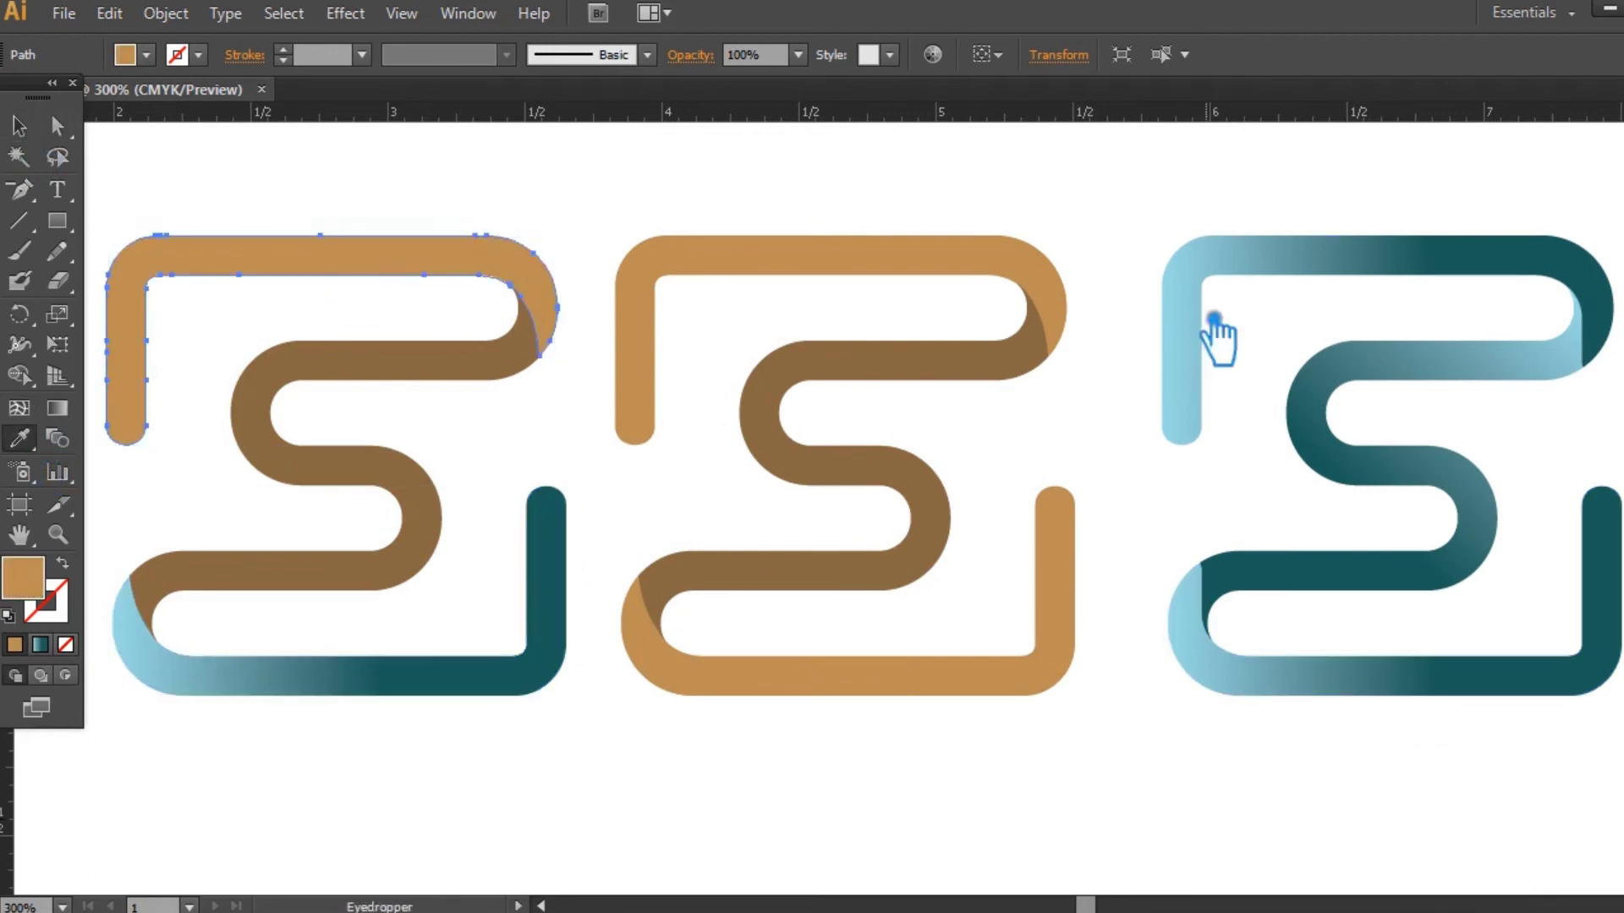
{"action": "left_click", "coordinate": [1195, 284]}
{"action": "left_click", "coordinate": [19, 127]}
{"action": "left_click", "coordinate": [517, 197]}
Sample the gradient logo's S-curve fill onto the copy's brown S curve and group the recolored logo.
{"action": "left_click", "coordinate": [408, 372]}
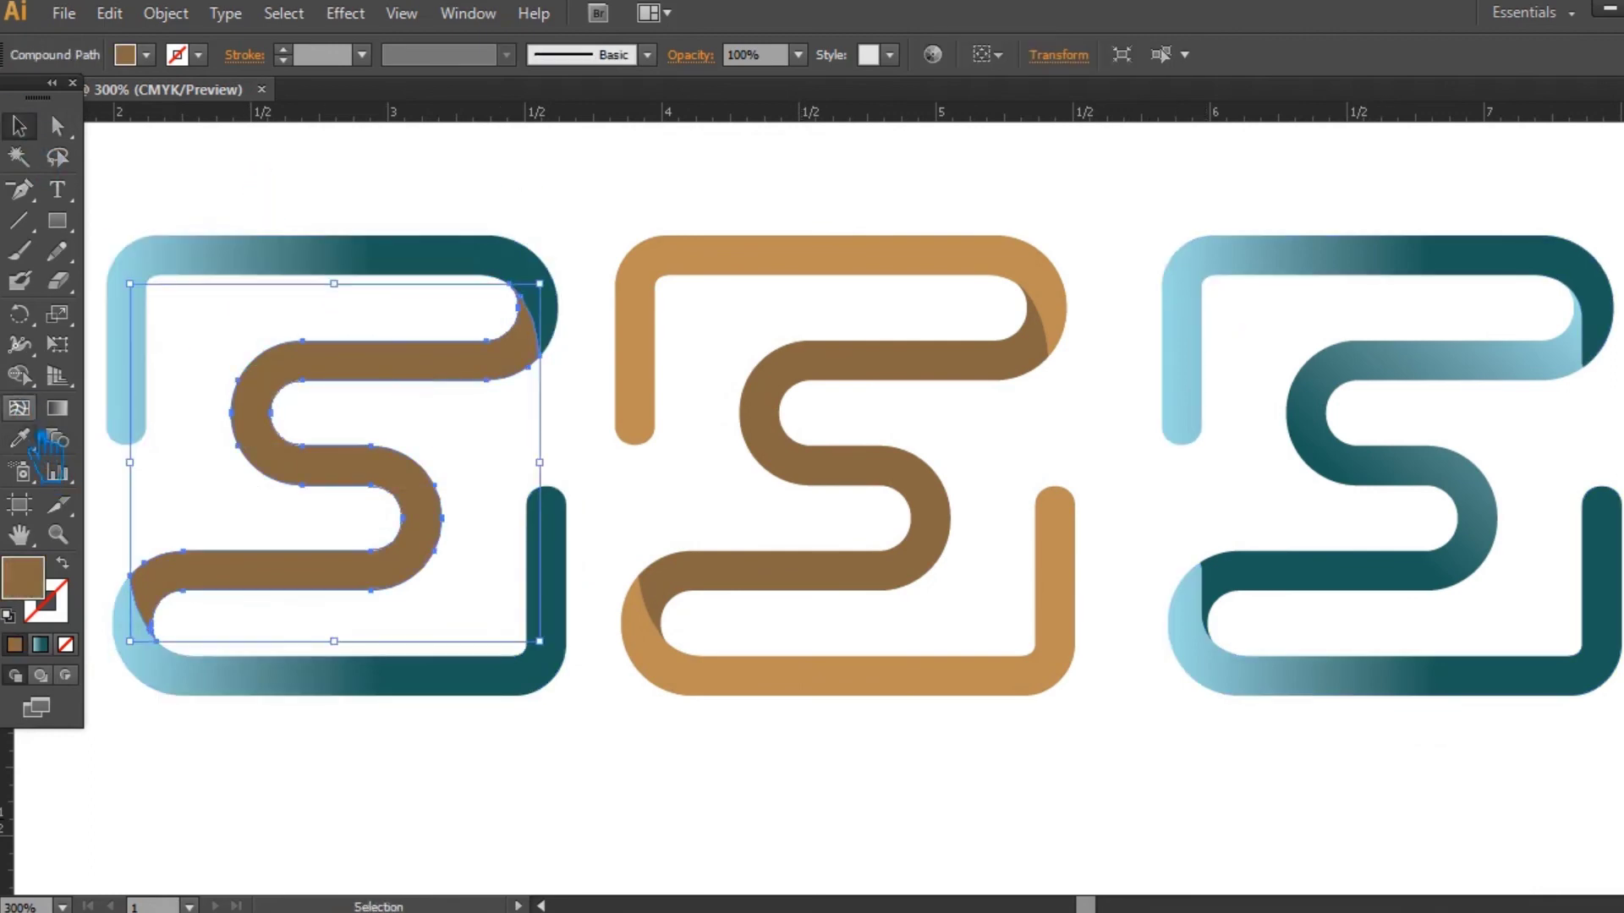
{"action": "left_click", "coordinate": [19, 437]}
{"action": "left_click", "coordinate": [1349, 479]}
{"action": "key", "text": "v"}
{"action": "left_click", "coordinate": [549, 210]}
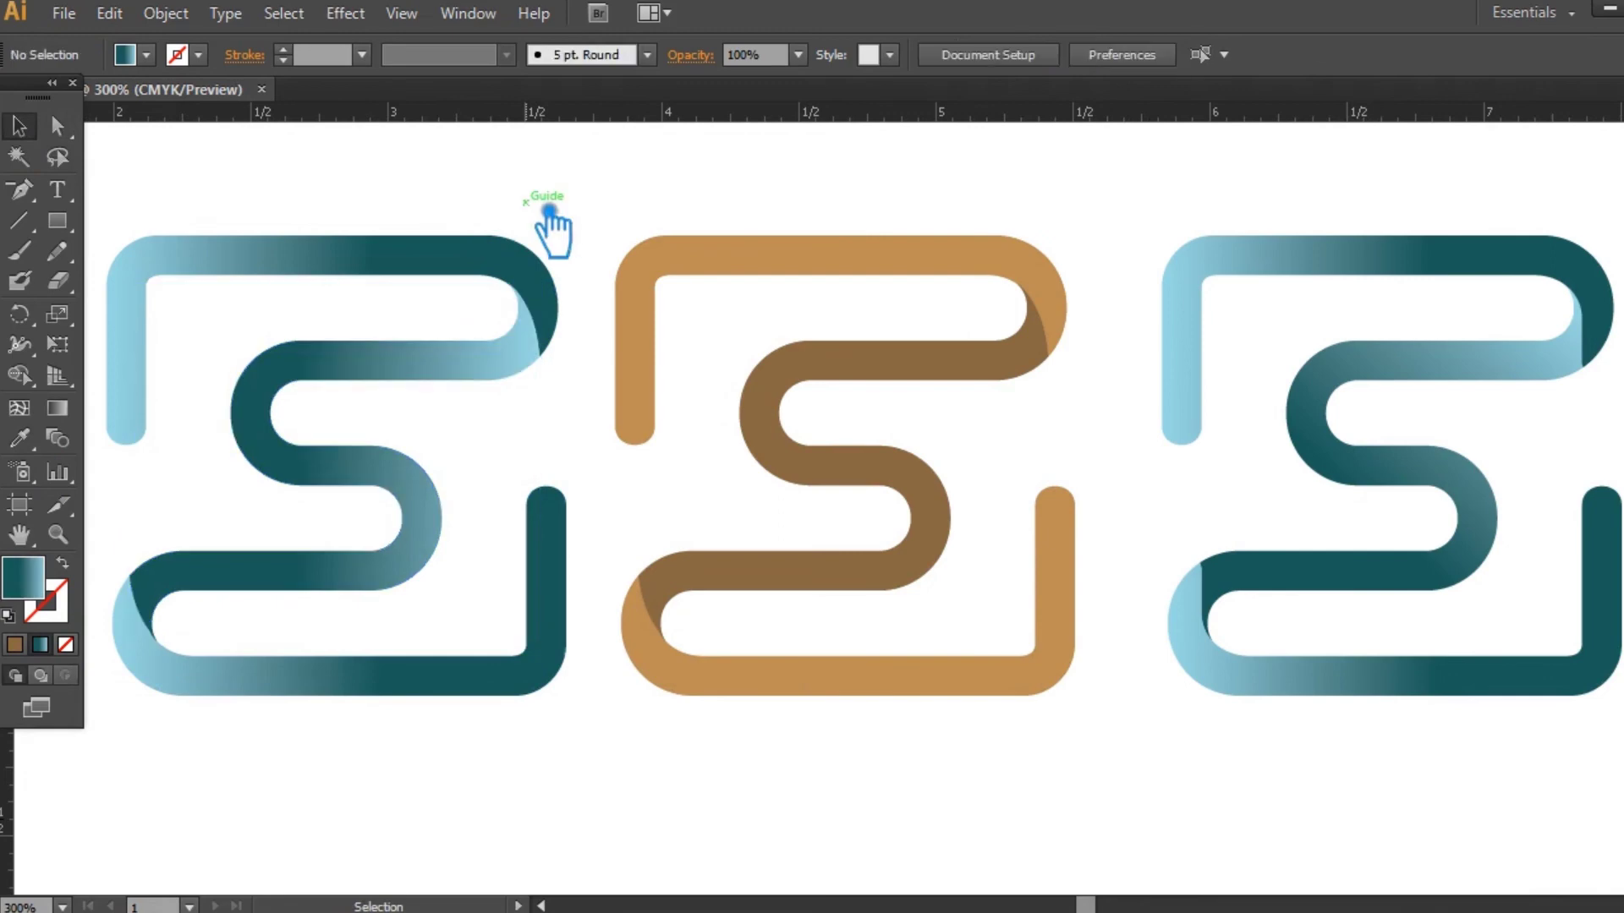
{"action": "left_click_drag", "start_coordinate": [569, 747], "coordinate": [144, 228]}
{"action": "key", "text": "ctrl+g"}
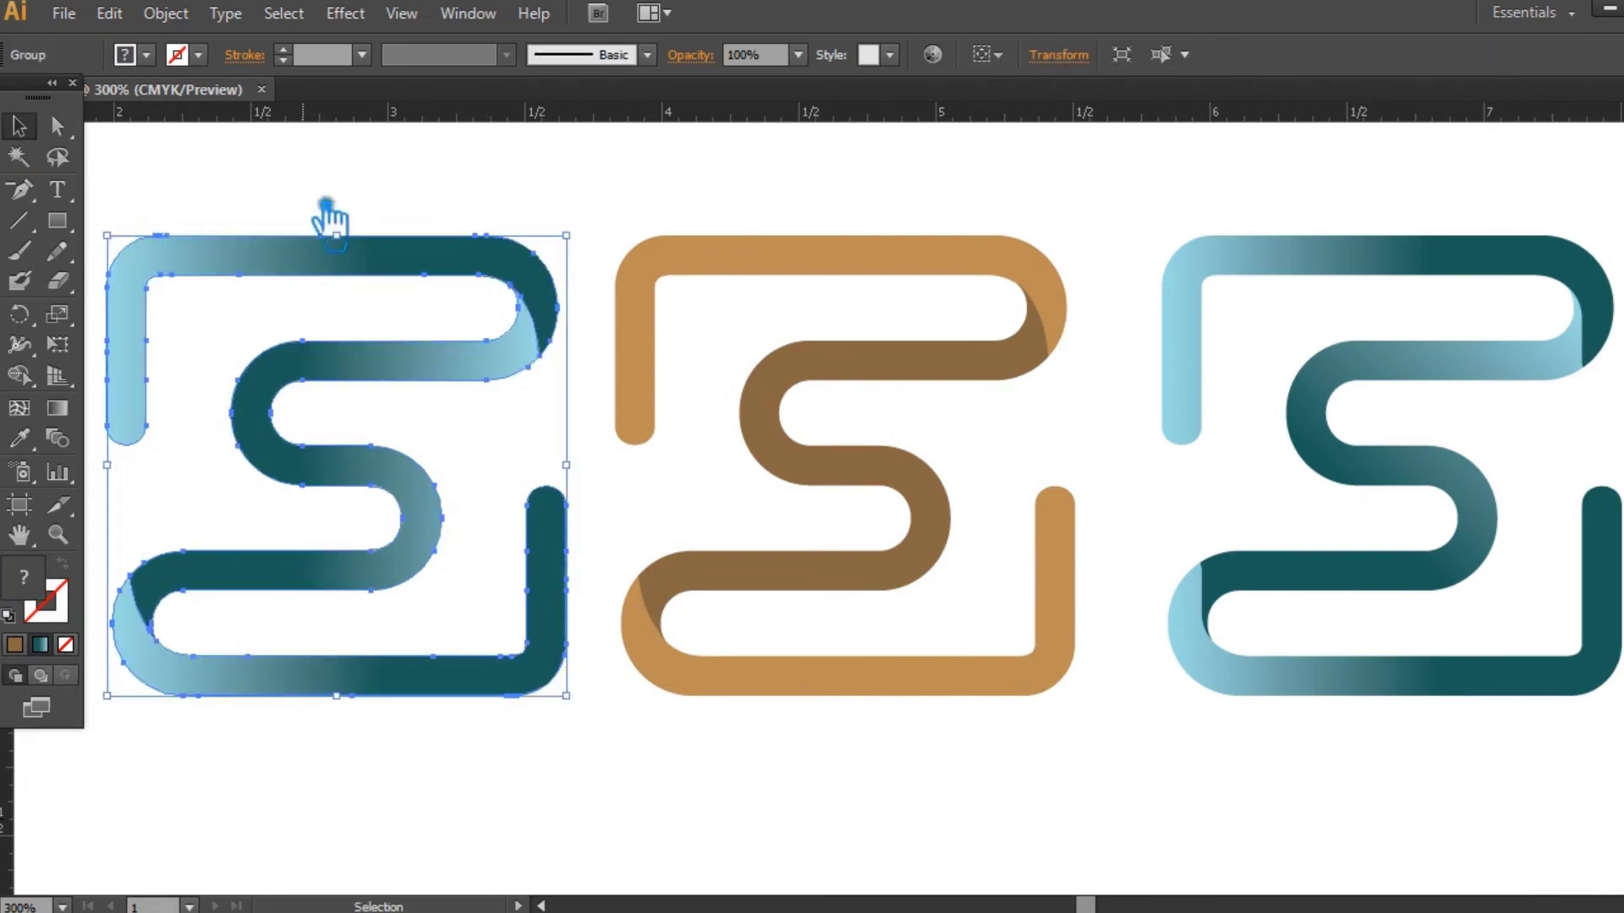
Delete the redundant anchor points along the straight edges of the recolored logo's upper frame band.
{"action": "key", "text": "minus"}
{"action": "left_click", "coordinate": [134, 348]}
{"action": "left_click_drag", "start_coordinate": [131, 364], "coordinate": [131, 399]}
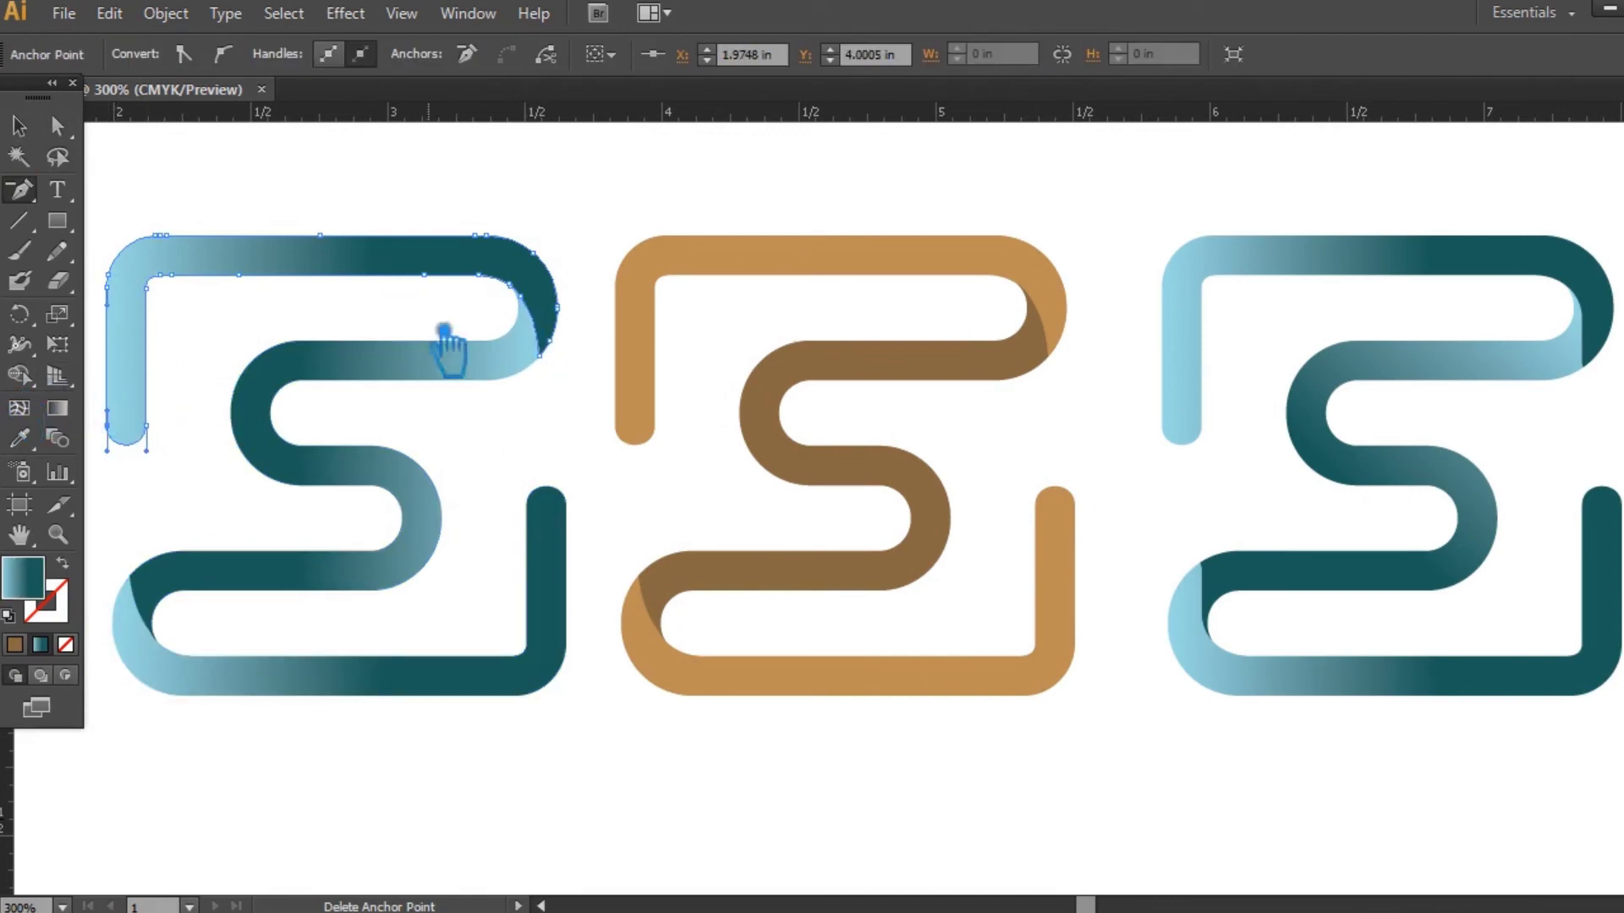
{"action": "left_click", "coordinate": [446, 289]}
{"action": "left_click", "coordinate": [240, 276]}
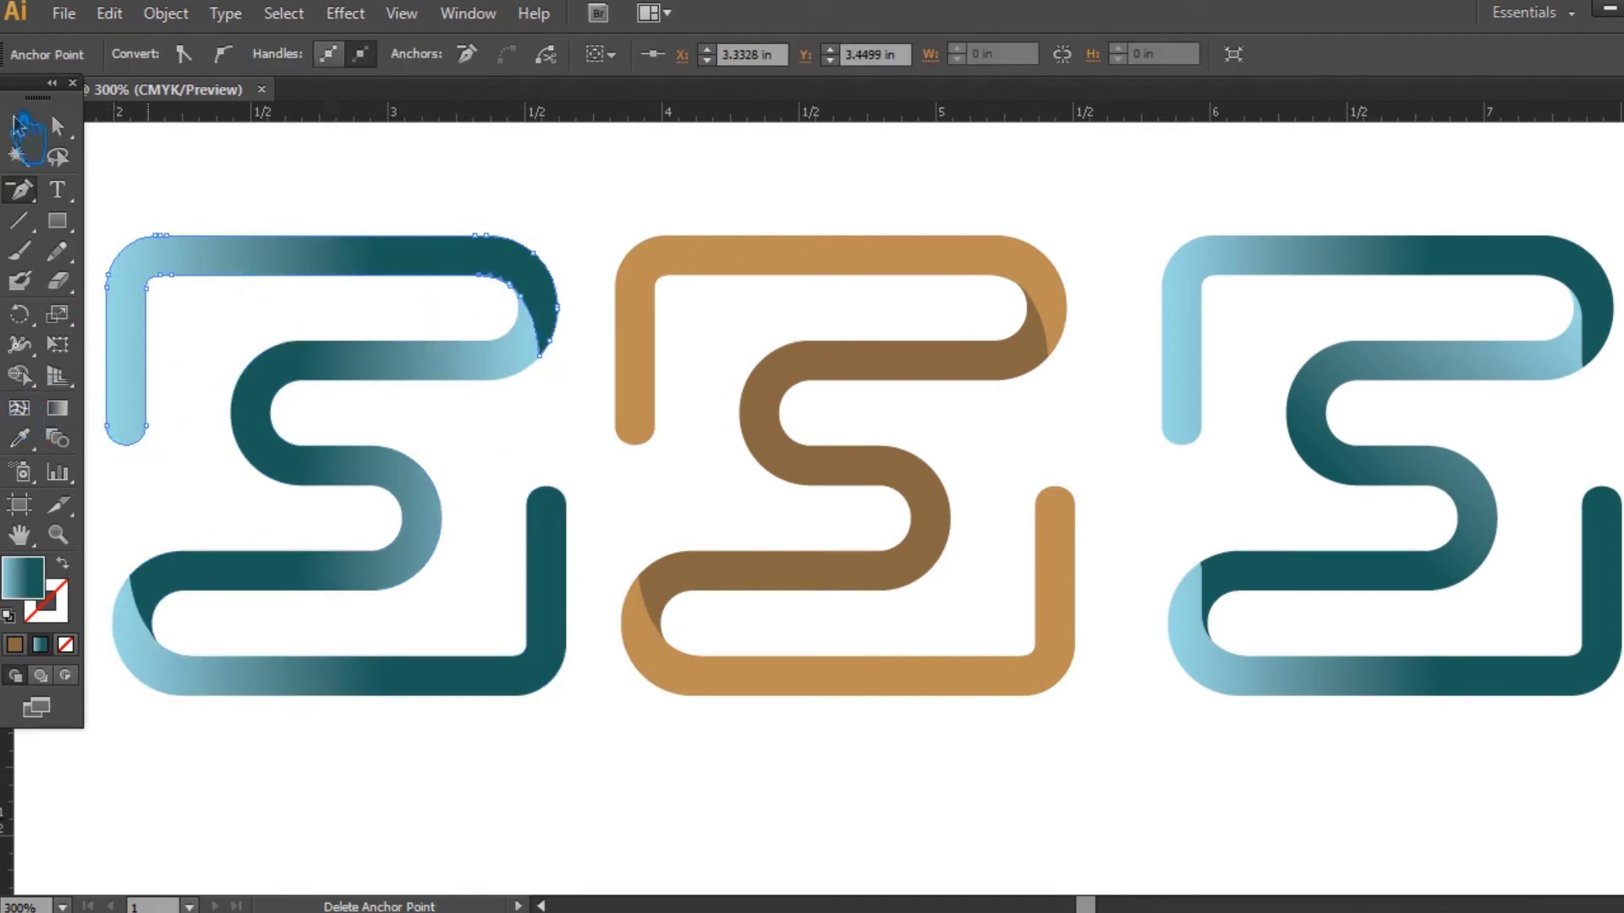
{"action": "left_click", "coordinate": [168, 236]}
{"action": "left_click", "coordinate": [19, 126]}
Delete the redundant anchor points along the edges of the recolored logo's lower frame band.
{"action": "left_click", "coordinate": [295, 688]}
{"action": "key", "text": "minus"}
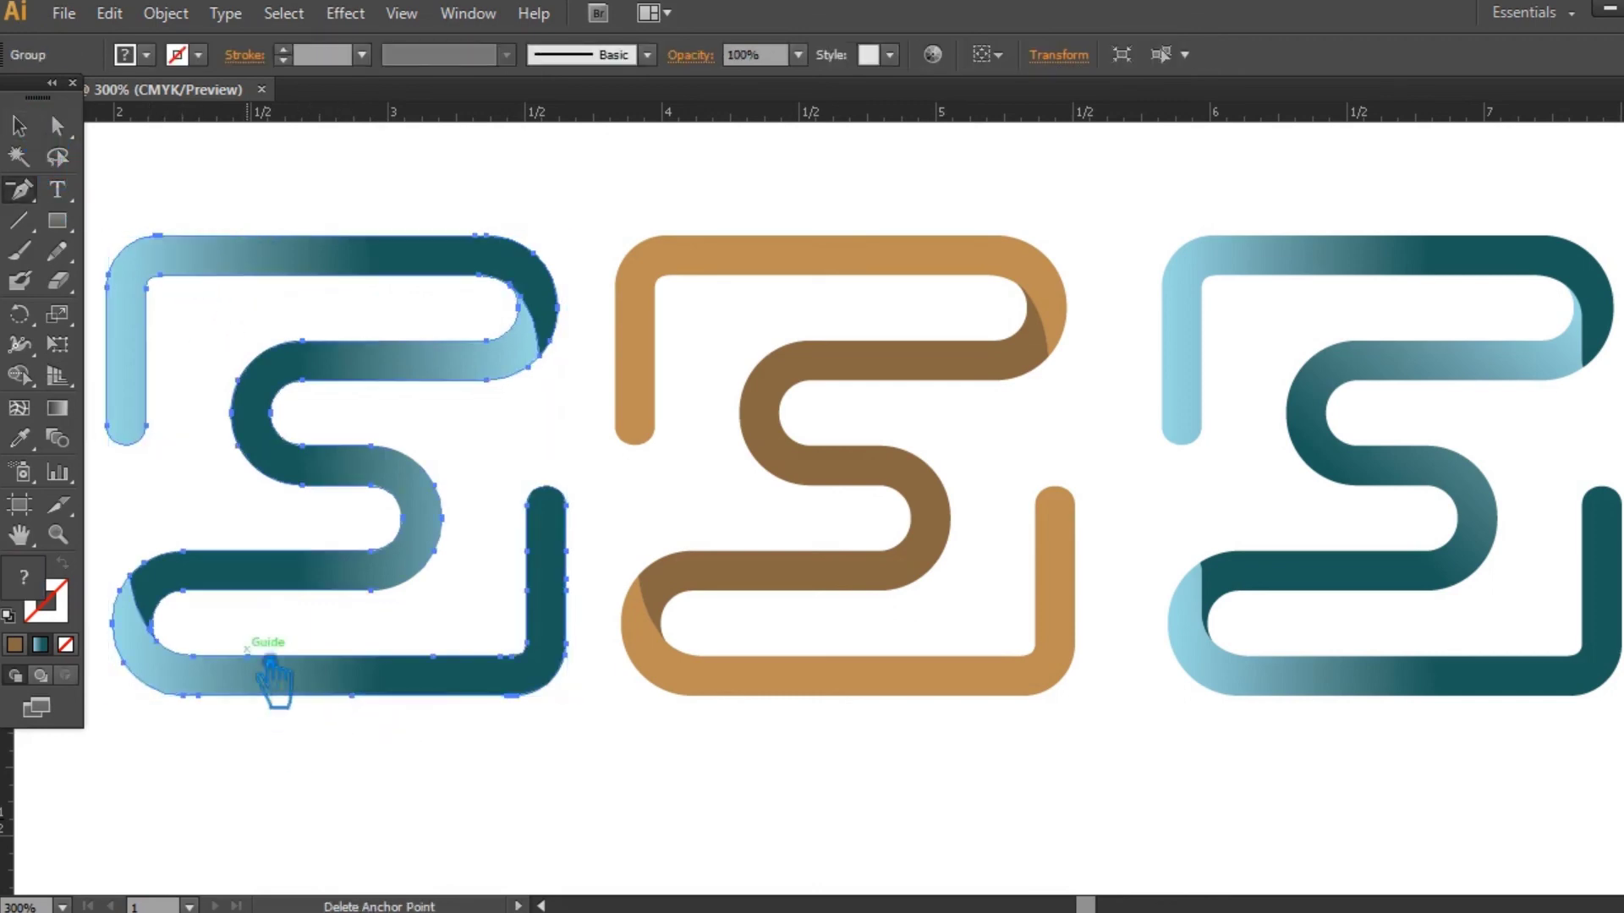
{"action": "left_click", "coordinate": [248, 656]}
{"action": "left_click", "coordinate": [198, 696]}
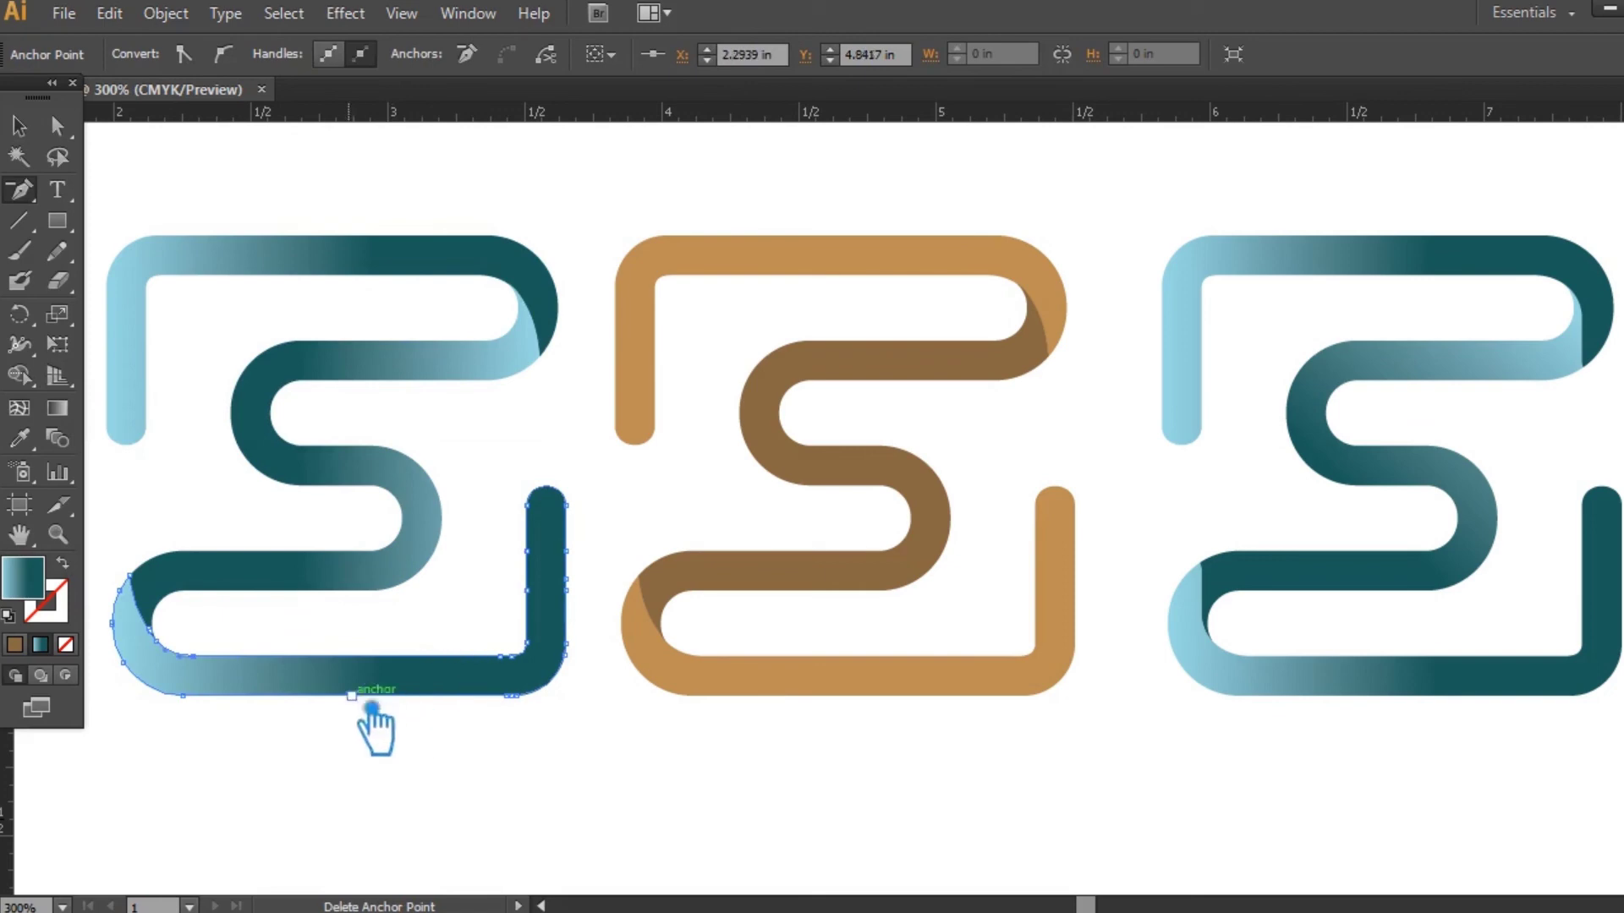
{"action": "left_click", "coordinate": [22, 127]}
{"action": "left_click", "coordinate": [527, 437]}
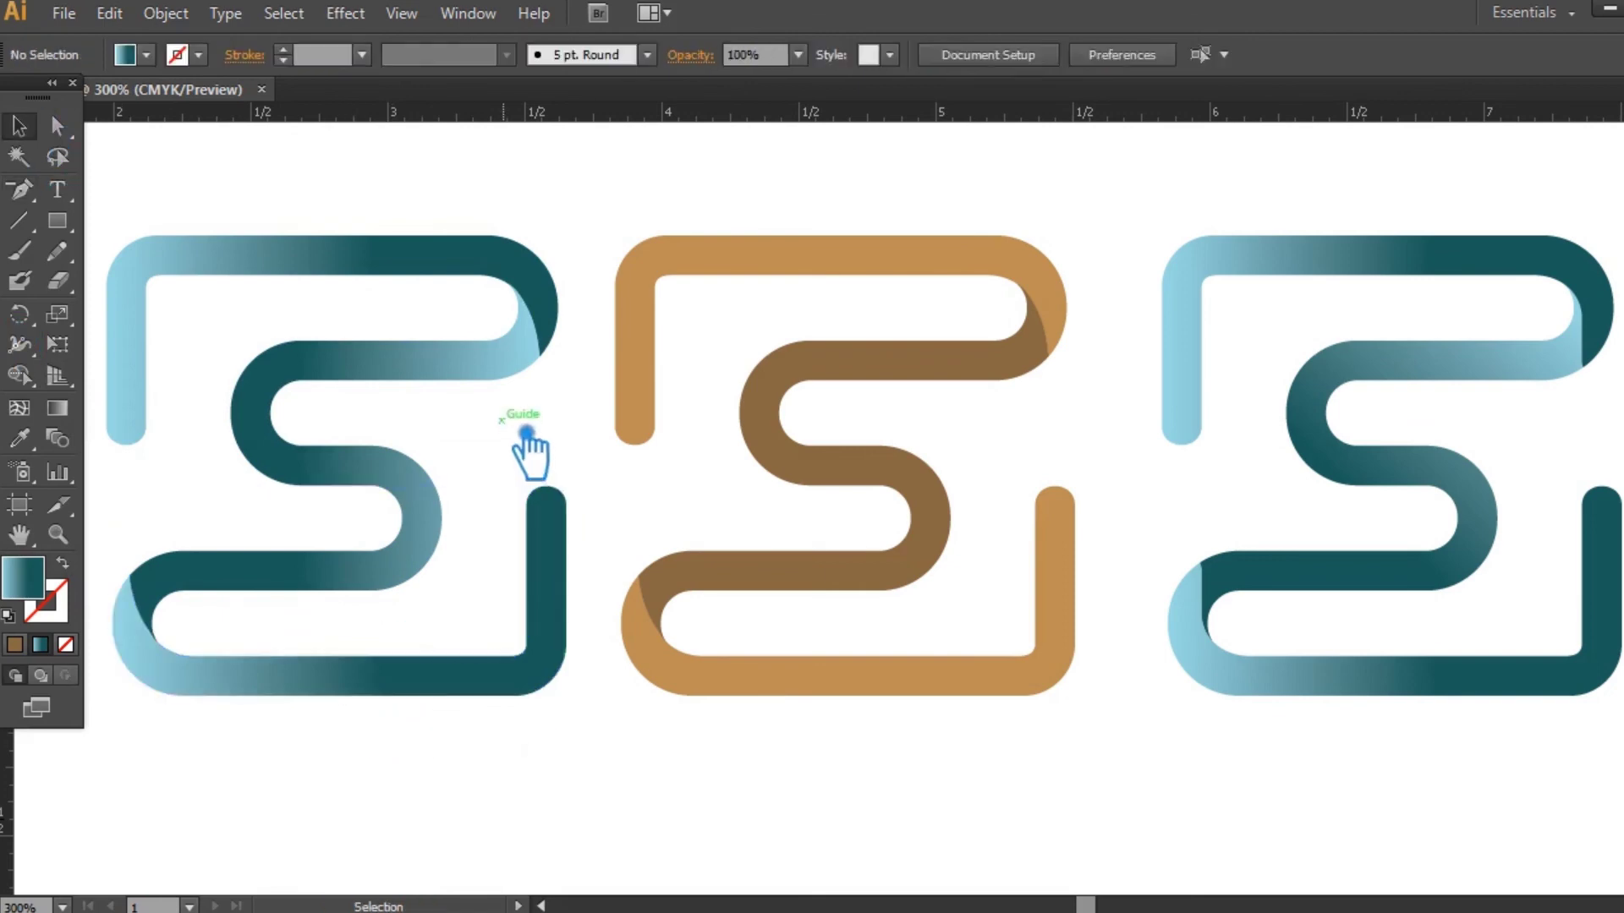
{"action": "key", "text": "ctrl+minus"}
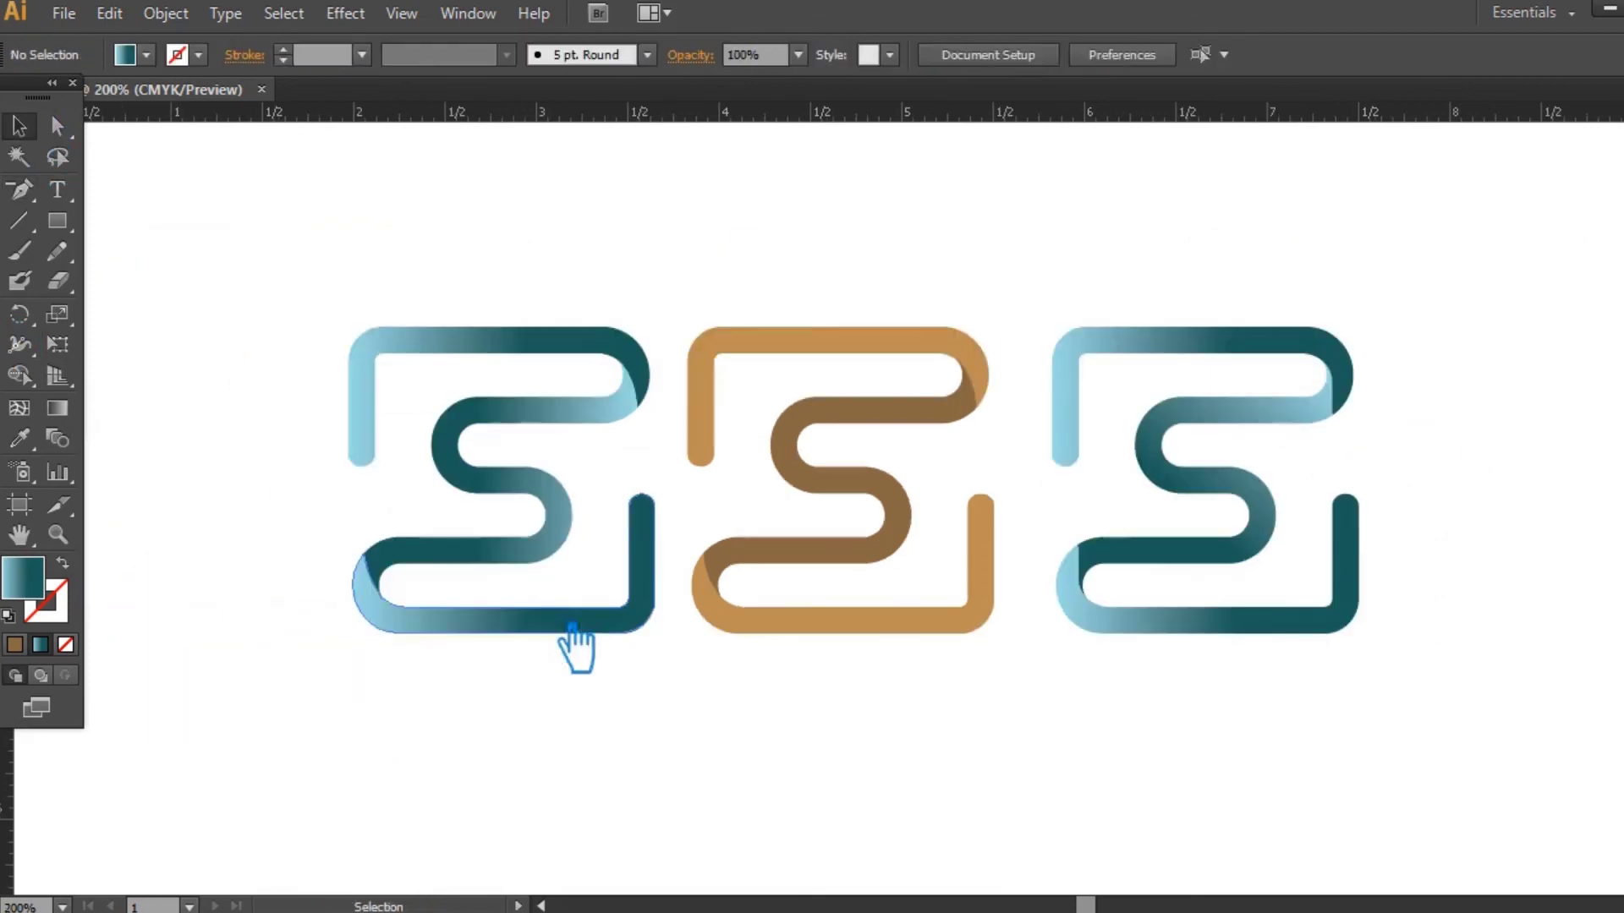
{"action": "left_click", "coordinate": [562, 495]}
{"action": "left_click", "coordinate": [905, 495]}
{"action": "left_click", "coordinate": [1194, 478]}
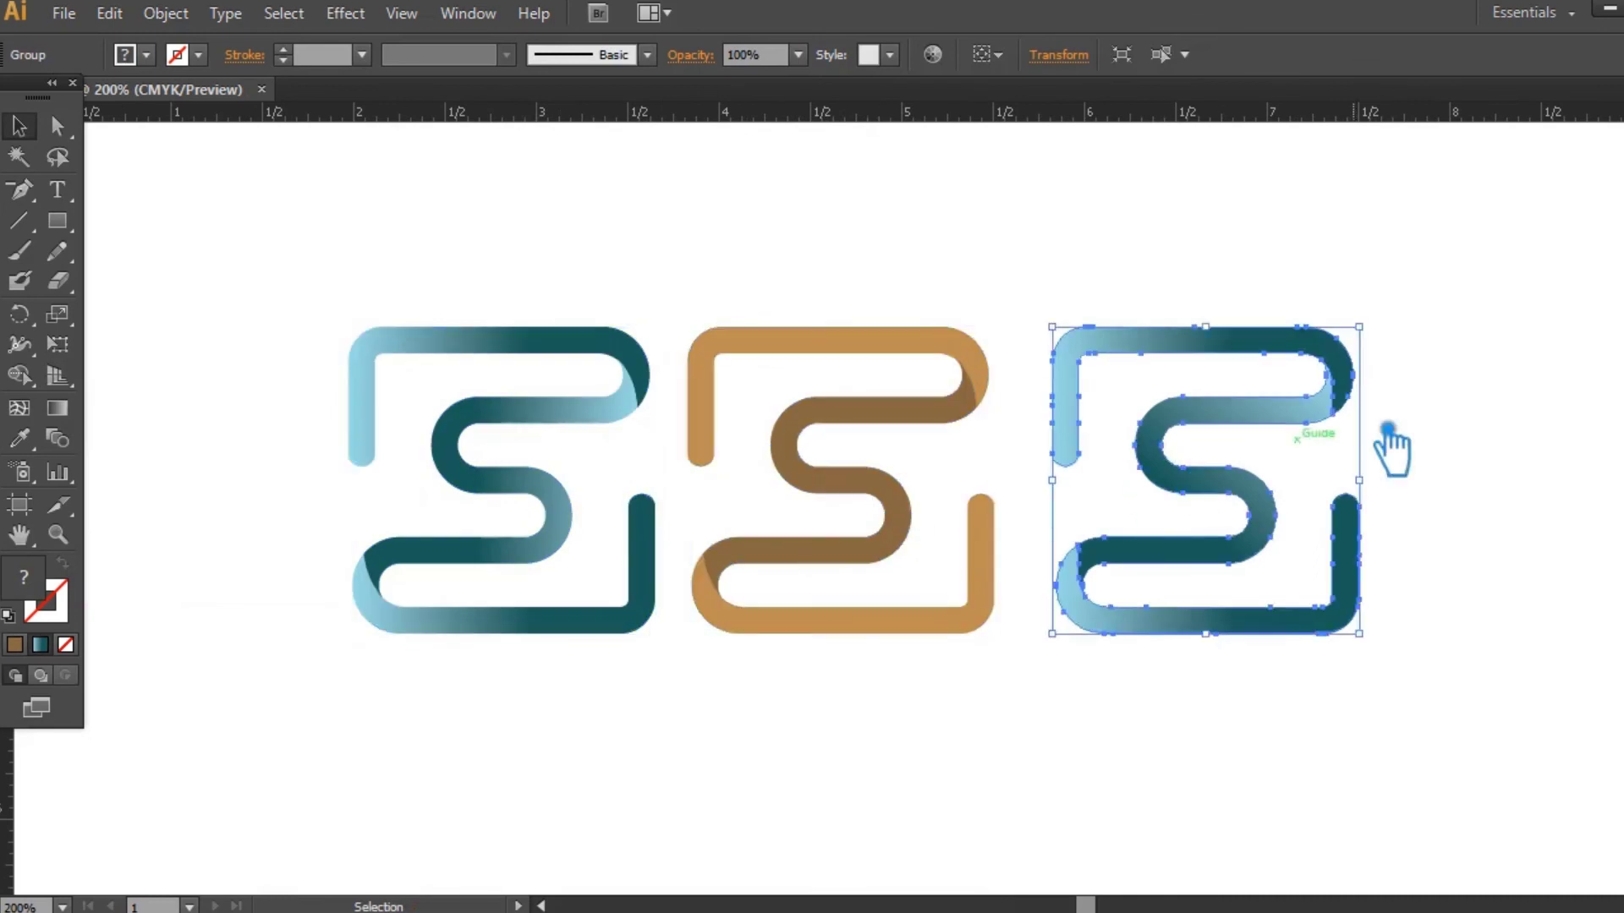
Delete the recolored gradient copy of the logo beside the tan-and-brown one.
{"action": "left_click", "coordinate": [1395, 419]}
{"action": "left_click", "coordinate": [1236, 506]}
{"action": "key", "text": "Delete"}
{"action": "left_click", "coordinate": [911, 532]}
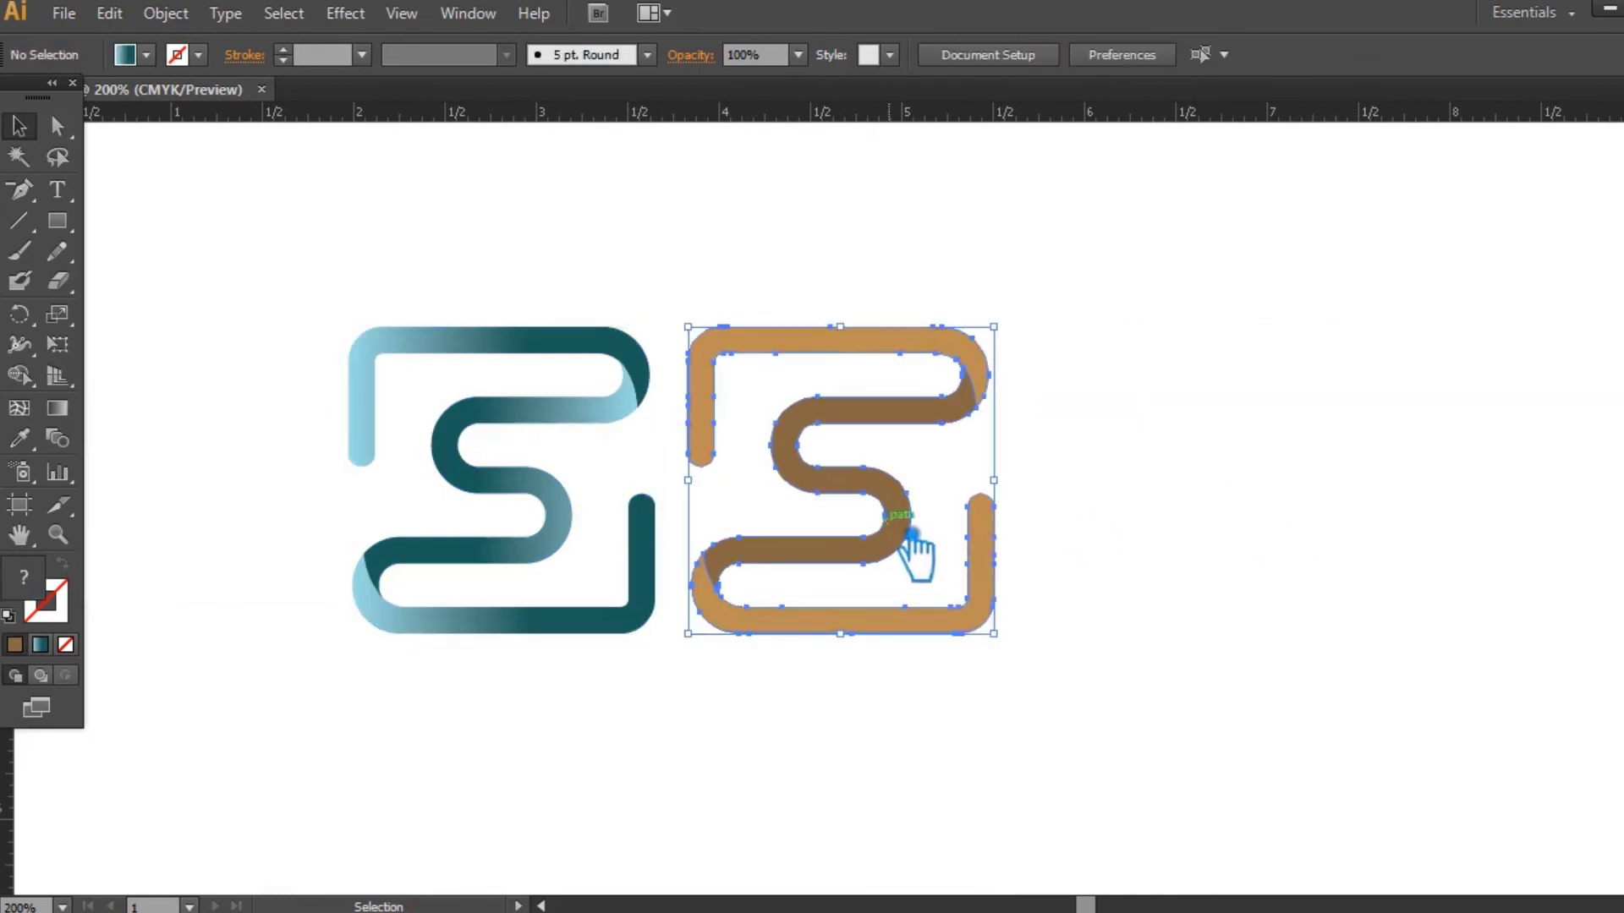
{"action": "left_click", "coordinate": [1092, 531]}
{"action": "left_click", "coordinate": [565, 541]}
{"action": "left_click", "coordinate": [544, 715]}
Duplicate the tan-and-brown logo to its right in line with the other two and save the document.
{"action": "left_click_drag", "start_coordinate": [886, 529], "coordinate": [1229, 529]}
{"action": "left_click", "coordinate": [770, 621]}
{"action": "left_click", "coordinate": [618, 620]}
{"action": "left_click", "coordinate": [581, 712]}
{"action": "key", "text": "ctrl+s"}
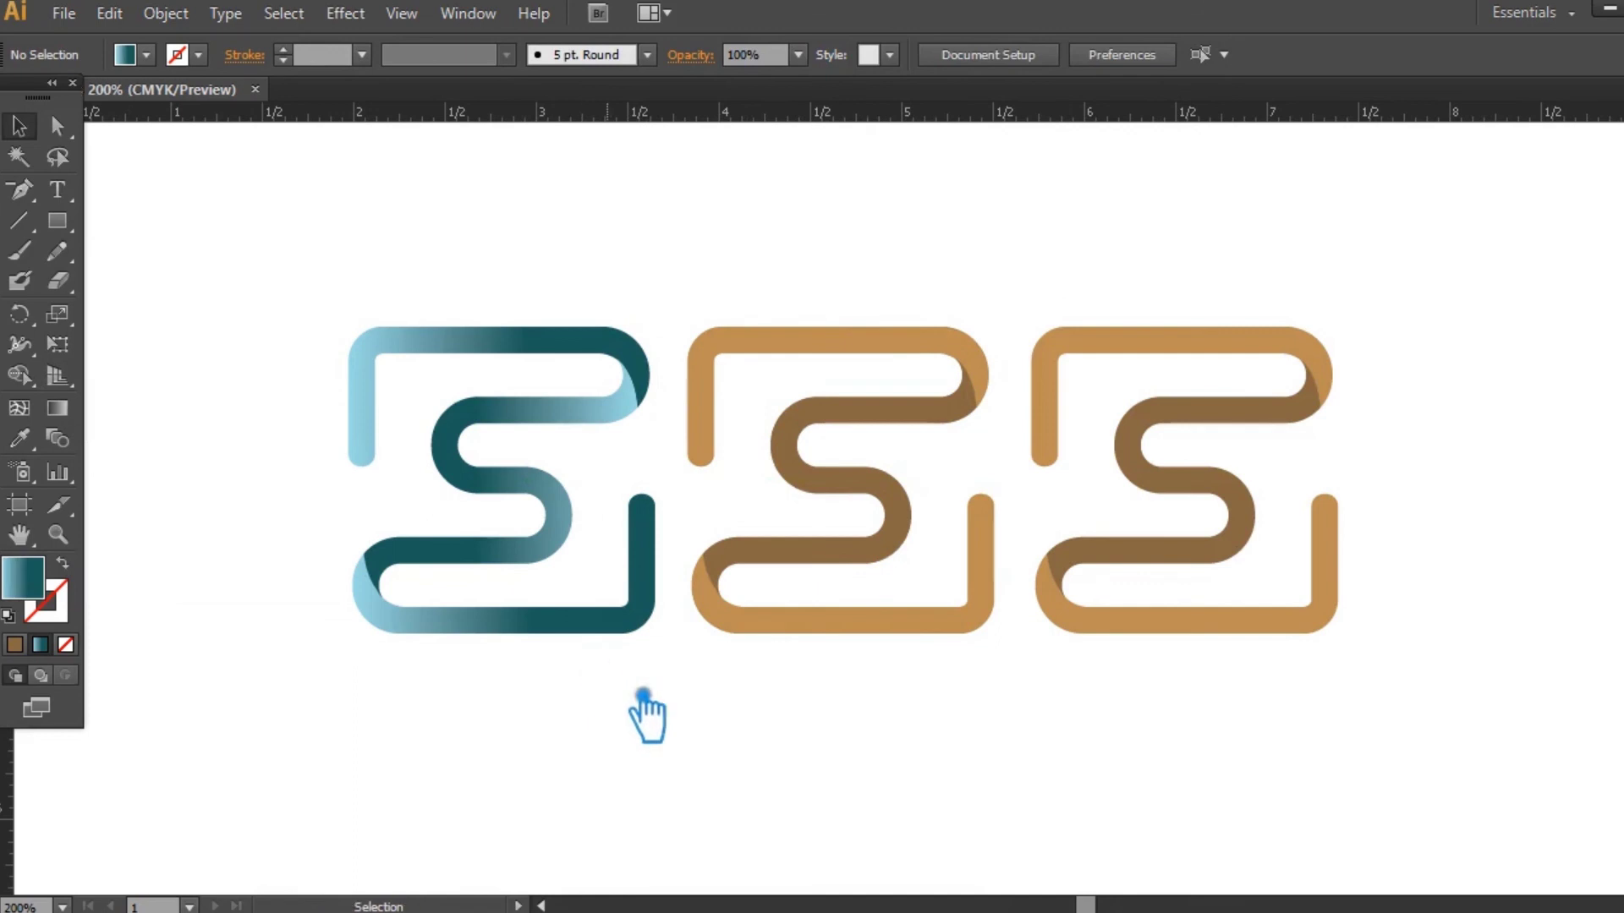
Group the turquoise and teal swatch squares, duplicate the pair below the originals, and ungroup the copies.
{"action": "left_click_drag", "start_coordinate": [1055, 739], "coordinate": [985, 746]}
{"action": "left_click_drag", "start_coordinate": [683, 778], "coordinate": [1054, 738]}
{"action": "key", "text": "ctrl+minus"}
{"action": "left_click_drag", "start_coordinate": [753, 609], "coordinate": [796, 648]}
{"action": "left_click", "coordinate": [245, 321]}
{"action": "left_click_drag", "start_coordinate": [308, 428], "coordinate": [224, 317]}
{"action": "key", "text": "ctrl+g"}
{"action": "left_click", "coordinate": [456, 444]}
{"action": "left_click_drag", "start_coordinate": [256, 386], "coordinate": [292, 552]}
{"action": "left_click", "coordinate": [461, 541]}
{"action": "right_click", "coordinate": [254, 488]}
{"action": "left_click", "coordinate": [327, 636]}
{"action": "left_click", "coordinate": [306, 575]}
Recolor the copied turquoise swatch square to lime green C9FF03.
{"action": "left_click", "coordinate": [252, 486]}
{"action": "double_click", "coordinate": [35, 575]}
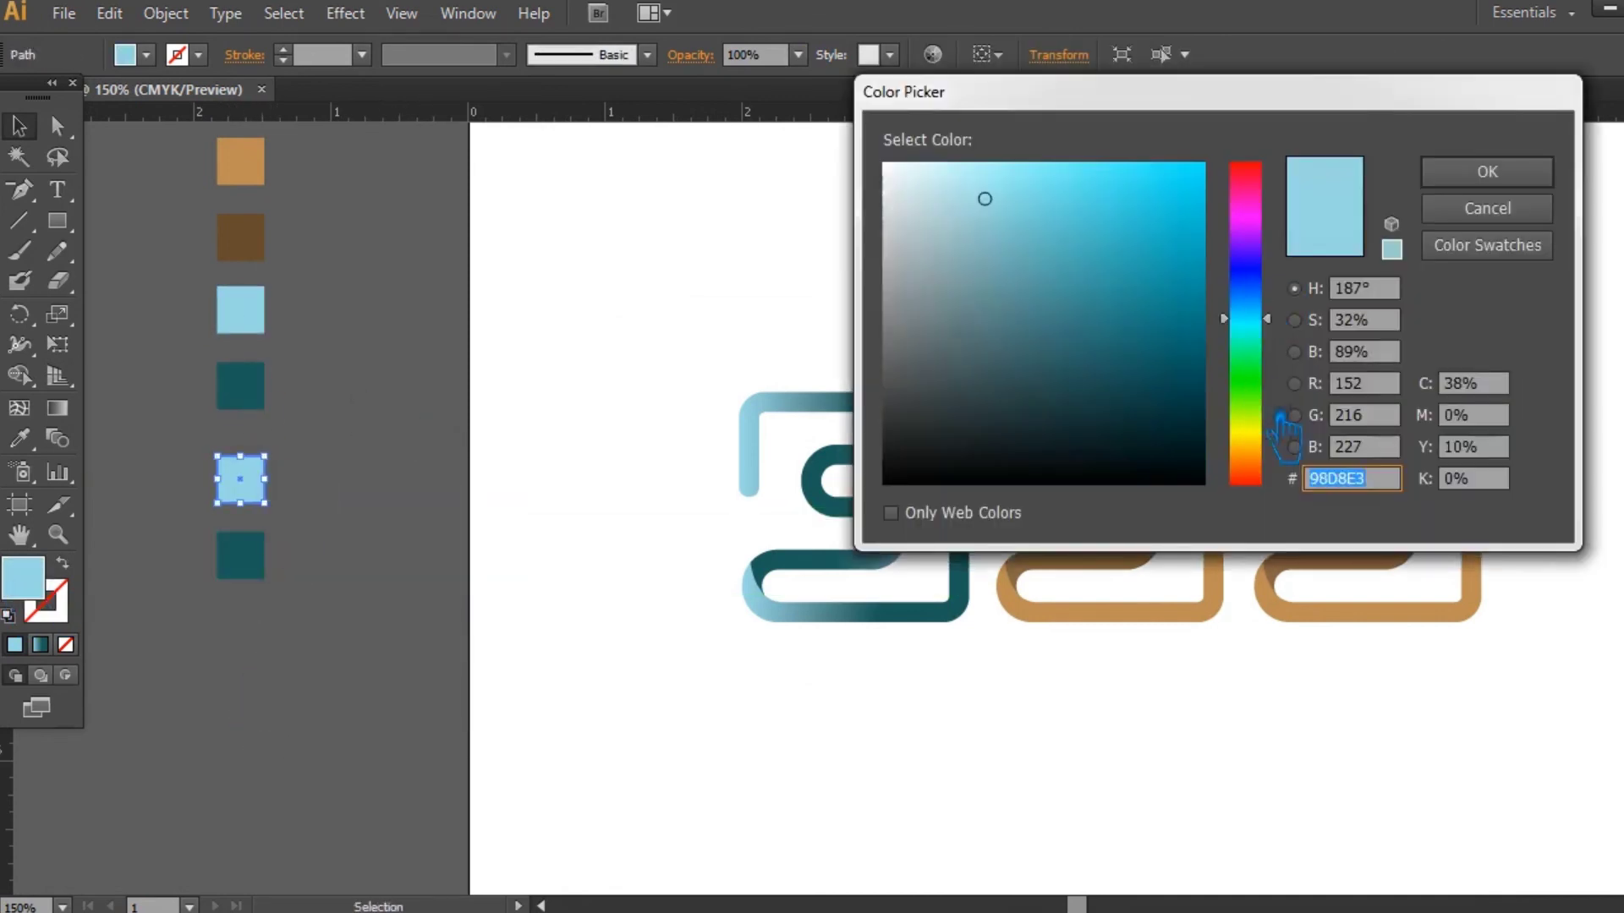
{"action": "left_click_drag", "start_coordinate": [1257, 387], "coordinate": [1265, 416]}
{"action": "left_click", "coordinate": [1128, 235]}
{"action": "left_click", "coordinate": [1254, 406]}
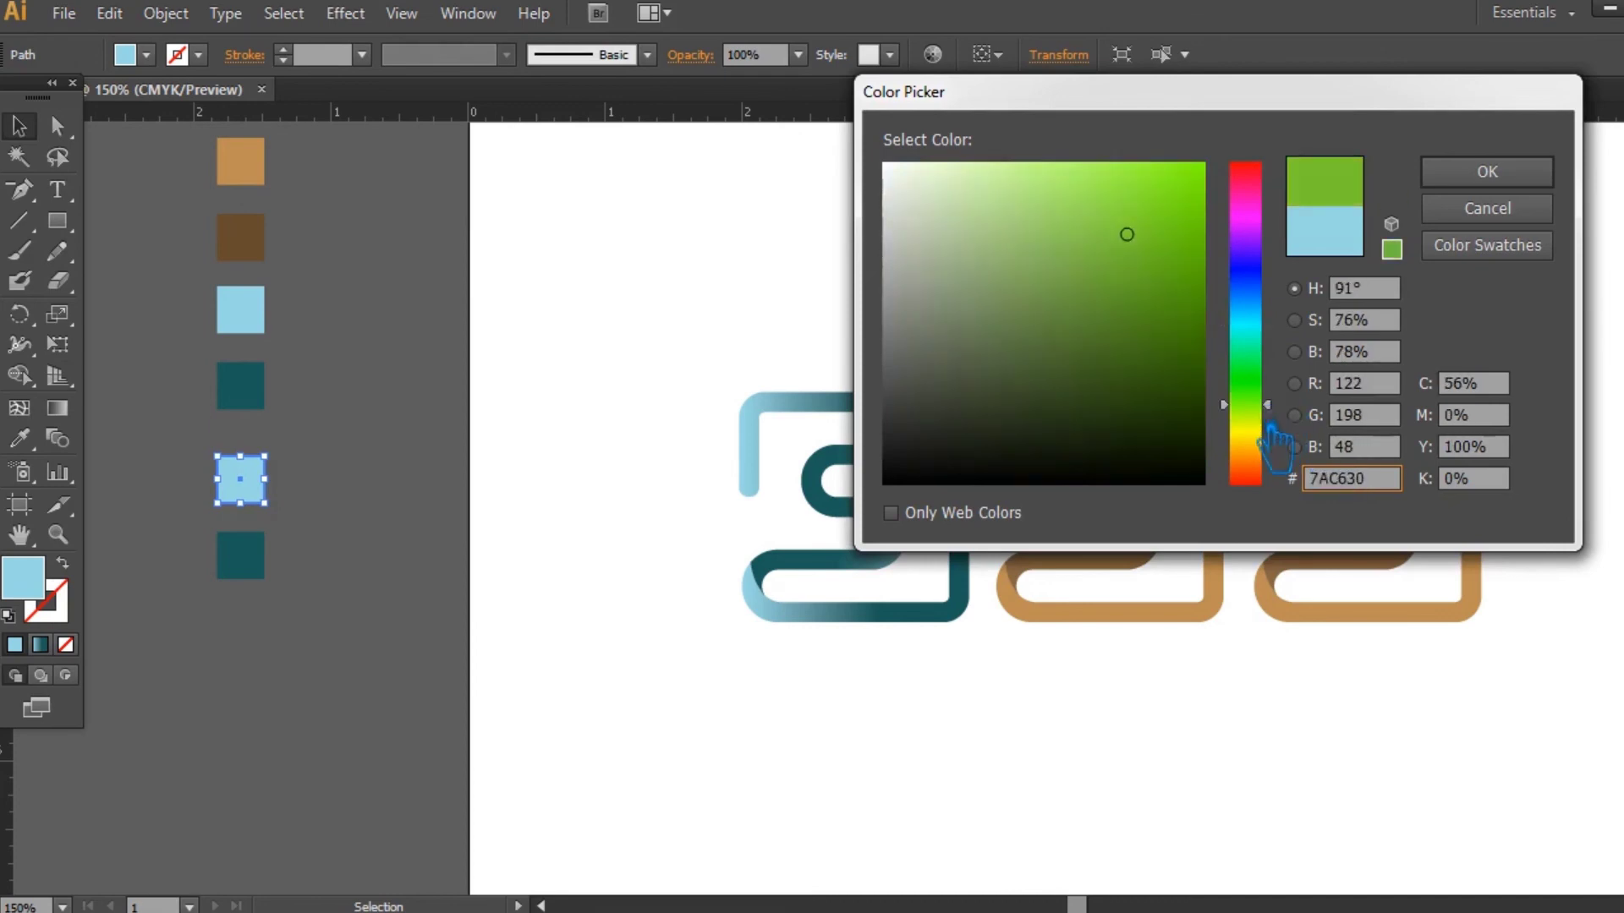
{"action": "left_click_drag", "start_coordinate": [1269, 426], "coordinate": [1271, 444]}
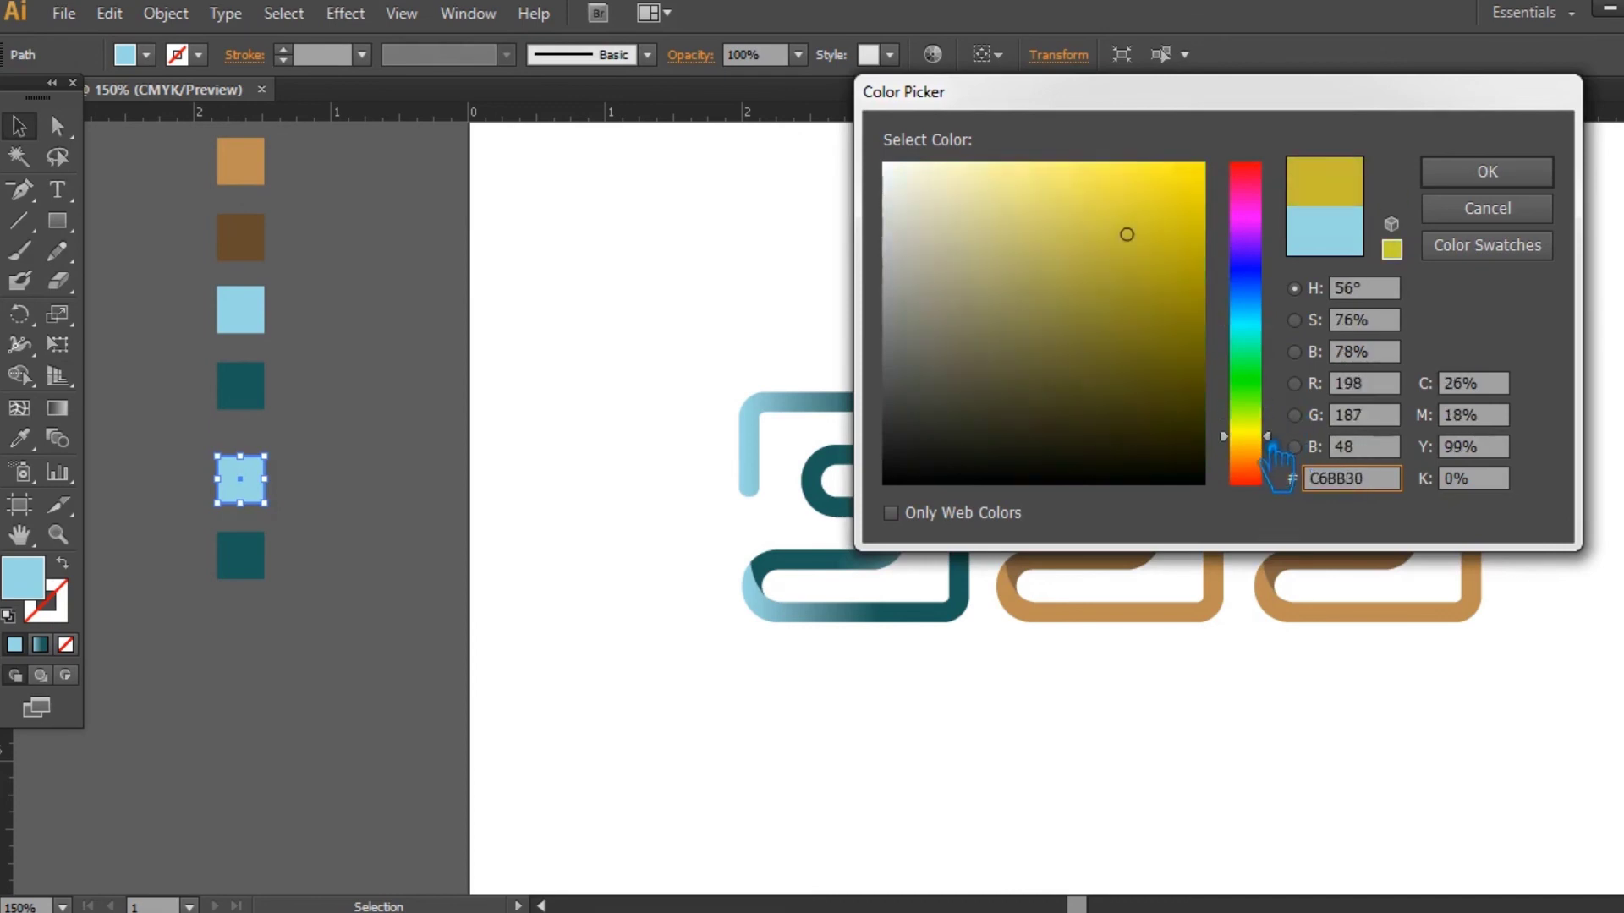
{"action": "left_click_drag", "start_coordinate": [1167, 201], "coordinate": [1228, 161]}
{"action": "left_click", "coordinate": [1495, 173]}
{"action": "double_click", "coordinate": [40, 582]}
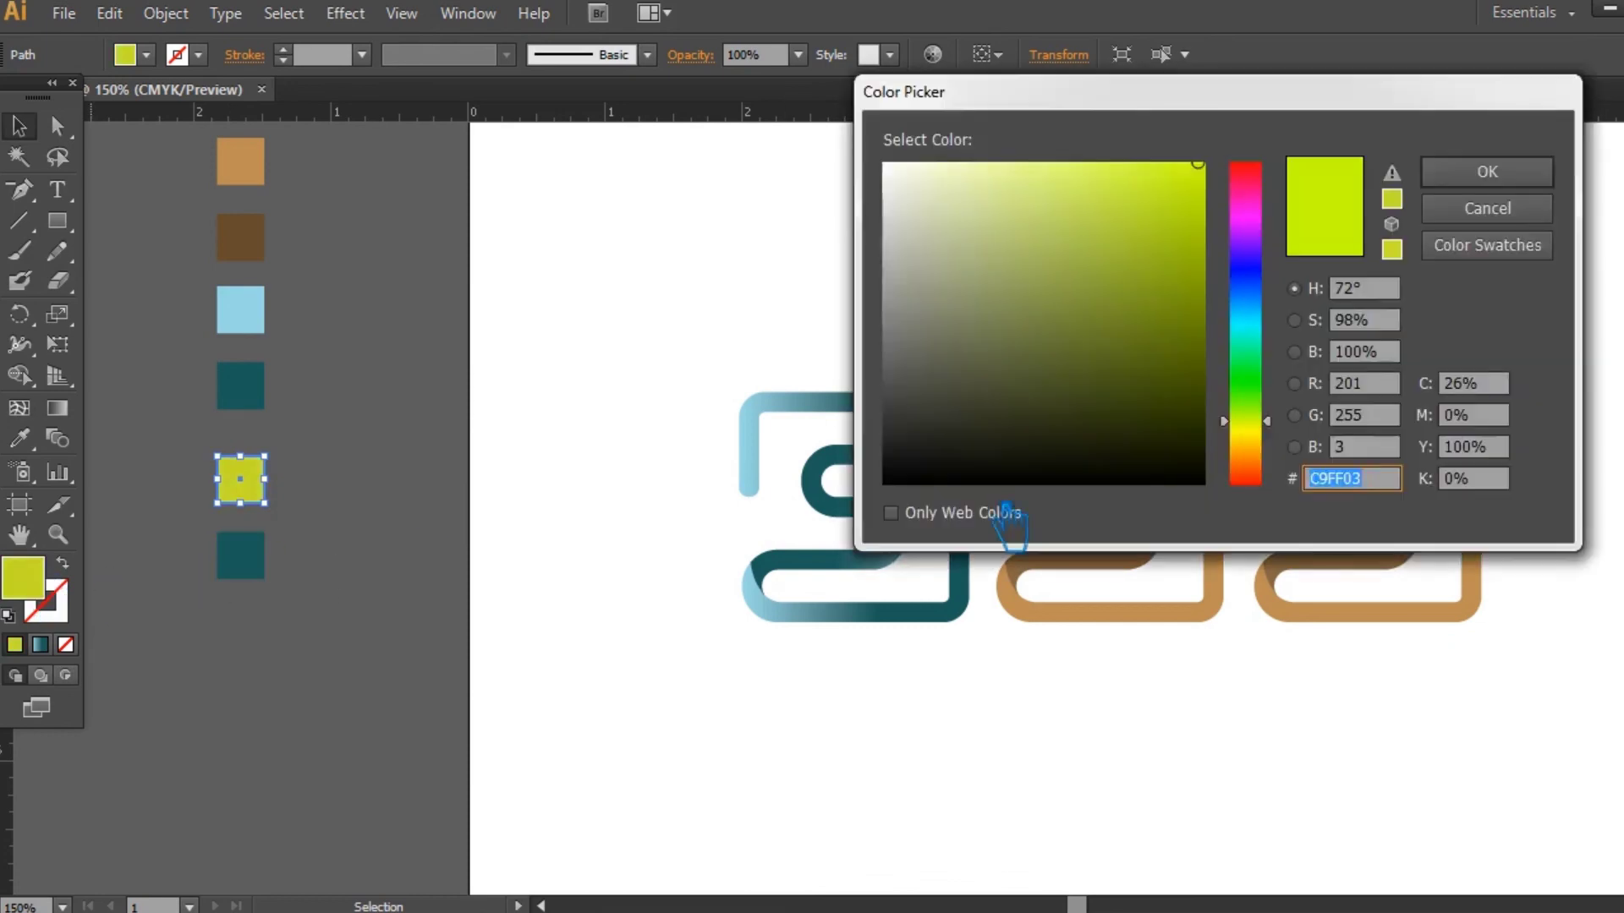
{"action": "left_click", "coordinate": [1507, 169]}
Sample the lime fill onto the copied teal swatch square and darken it to olive green 4D6017.
{"action": "left_click", "coordinate": [427, 538]}
{"action": "left_click", "coordinate": [245, 557]}
{"action": "left_click", "coordinate": [22, 440]}
{"action": "left_click", "coordinate": [241, 480]}
{"action": "double_click", "coordinate": [39, 586]}
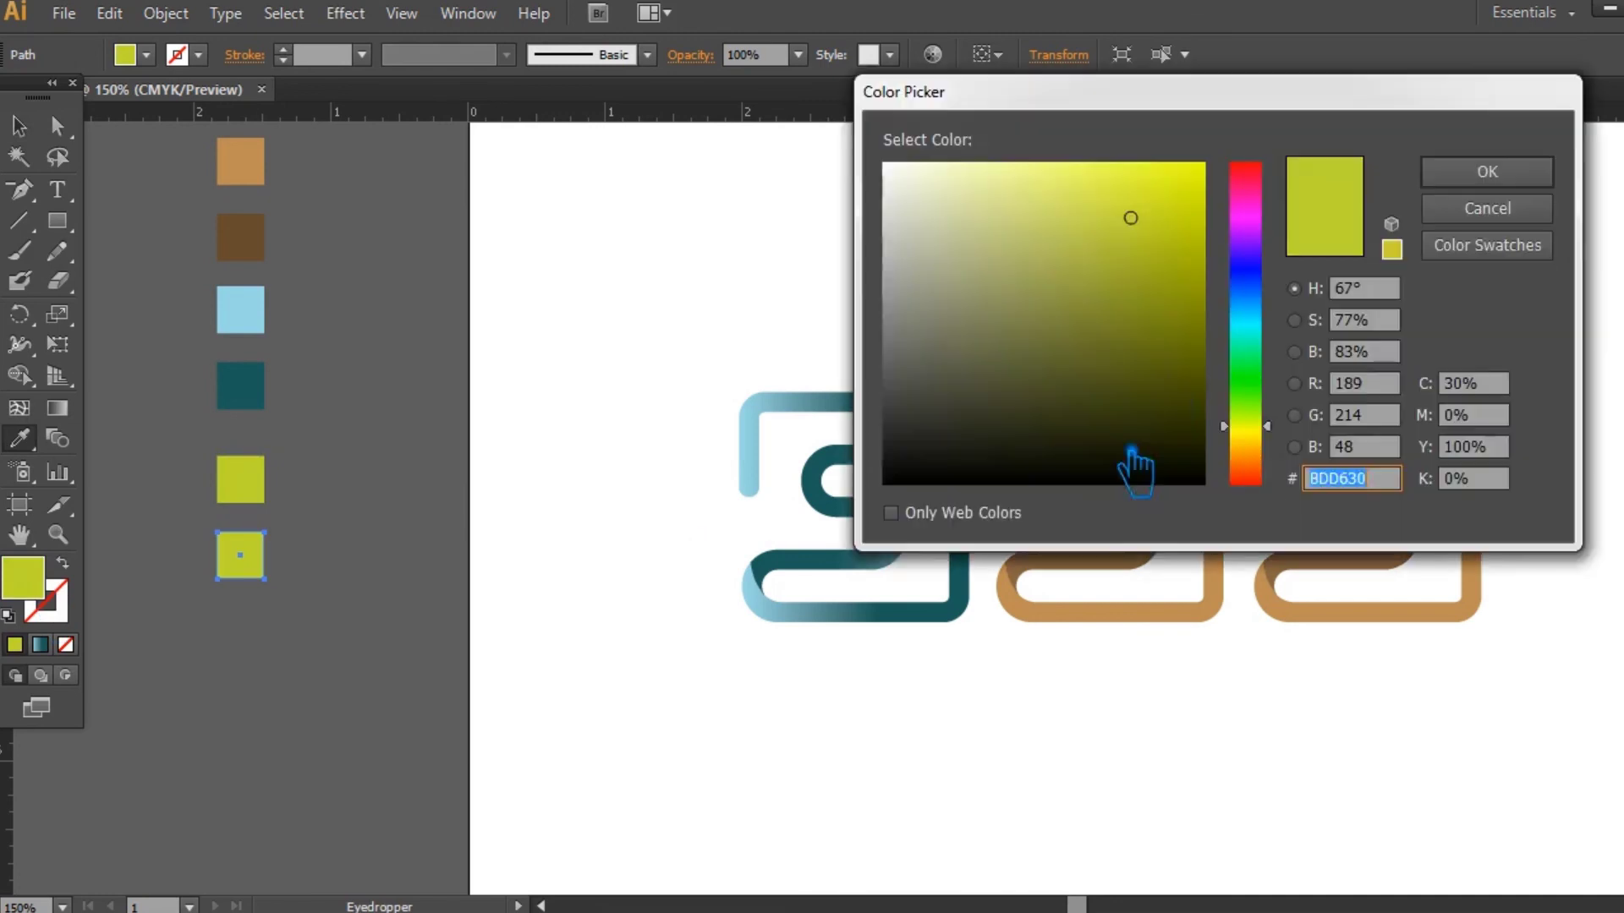
{"action": "left_click", "coordinate": [1268, 417]}
{"action": "left_click", "coordinate": [1127, 363]}
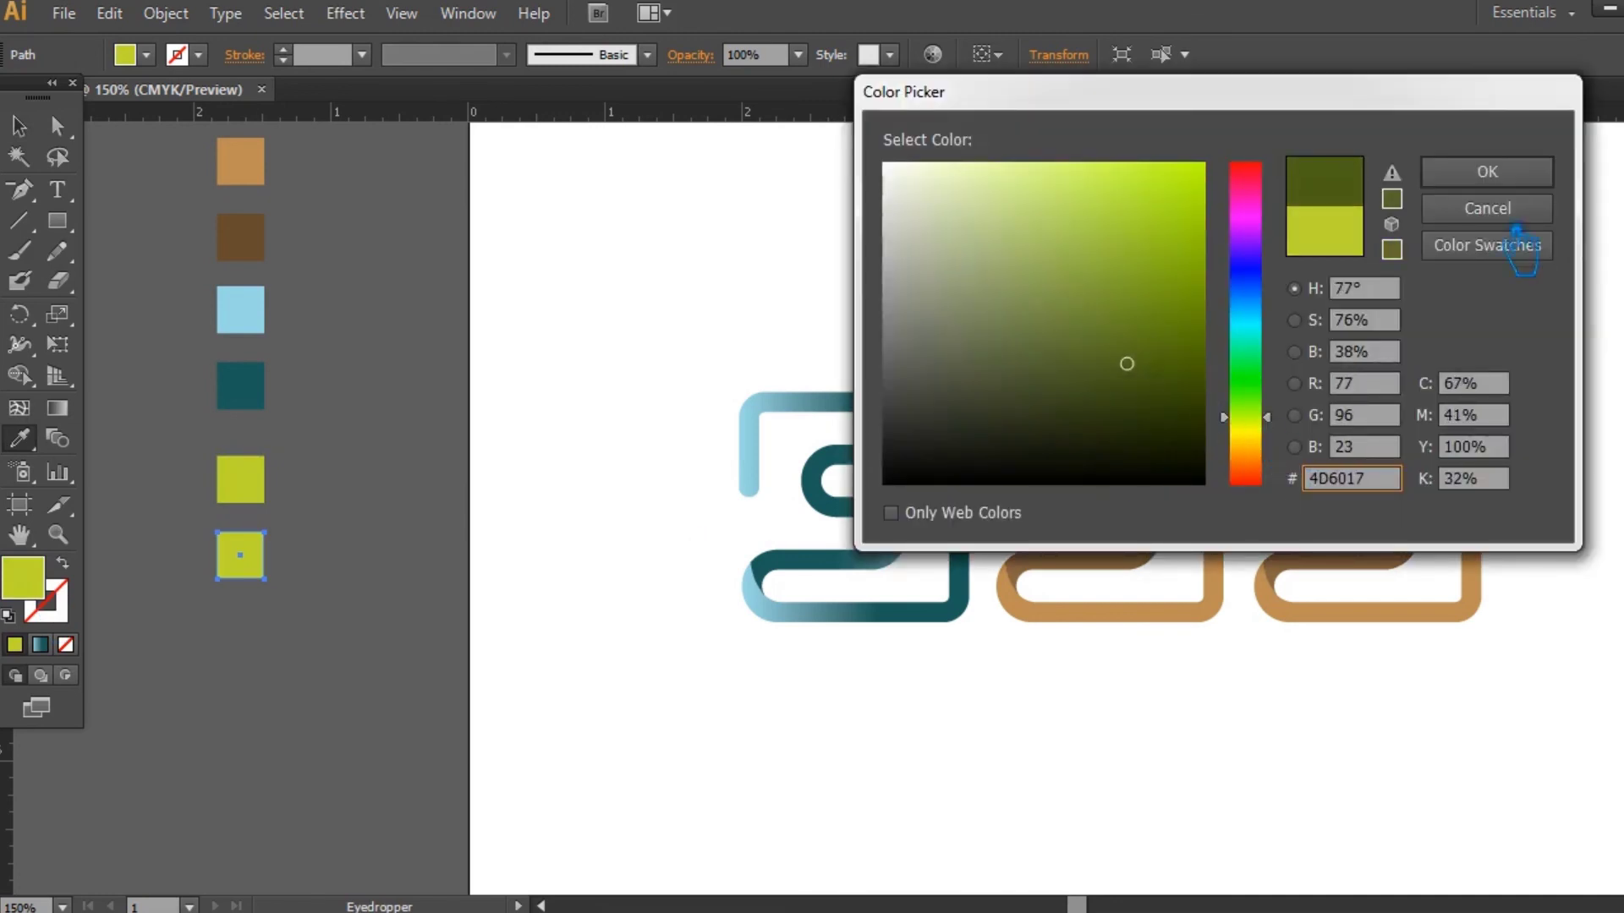
{"action": "left_click", "coordinate": [1487, 172]}
Sample the olive fill onto the lime swatch square, brighten it to B5FF00, and copy its color code.
{"action": "left_click", "coordinate": [240, 480]}
{"action": "left_click", "coordinate": [19, 439]}
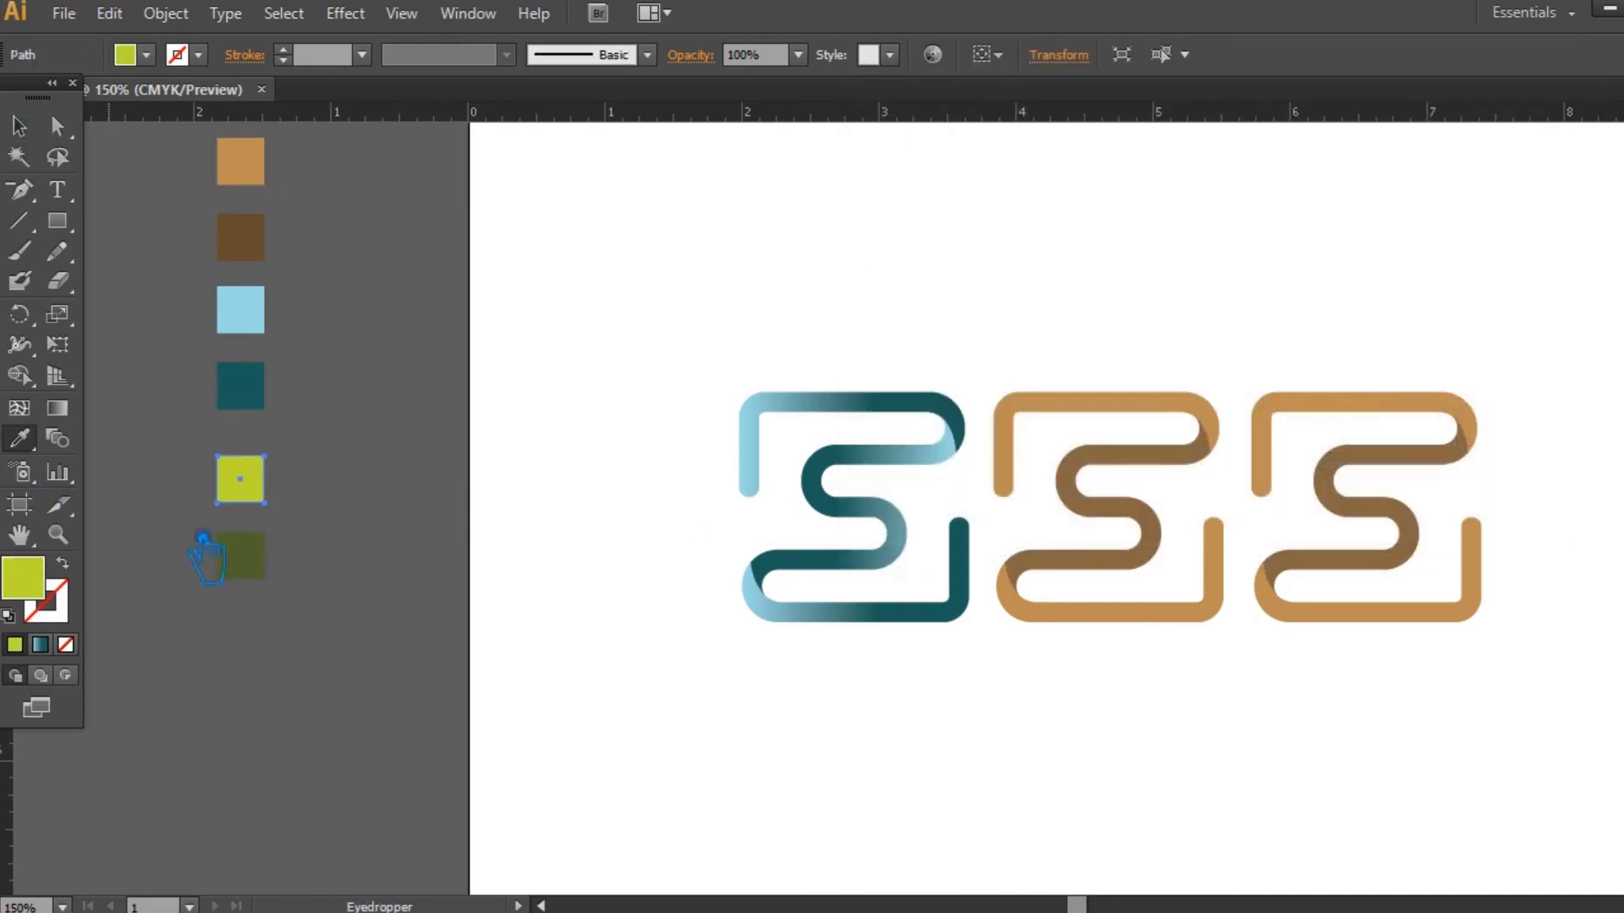
{"action": "left_click", "coordinate": [235, 550]}
{"action": "double_click", "coordinate": [39, 577]}
{"action": "mouse_move", "coordinate": [1049, 373]}
{"action": "left_mouse_down"}
{"action": "mouse_move", "coordinate": [1159, 289]}
{"action": "mouse_move", "coordinate": [1143, 188]}
{"action": "mouse_move", "coordinate": [1205, 163]}
{"action": "left_mouse_up"}
{"action": "left_click", "coordinate": [1134, 195]}
{"action": "left_click", "coordinate": [1487, 172]}
{"action": "left_click", "coordinate": [18, 124]}
{"action": "double_click", "coordinate": [43, 589]}
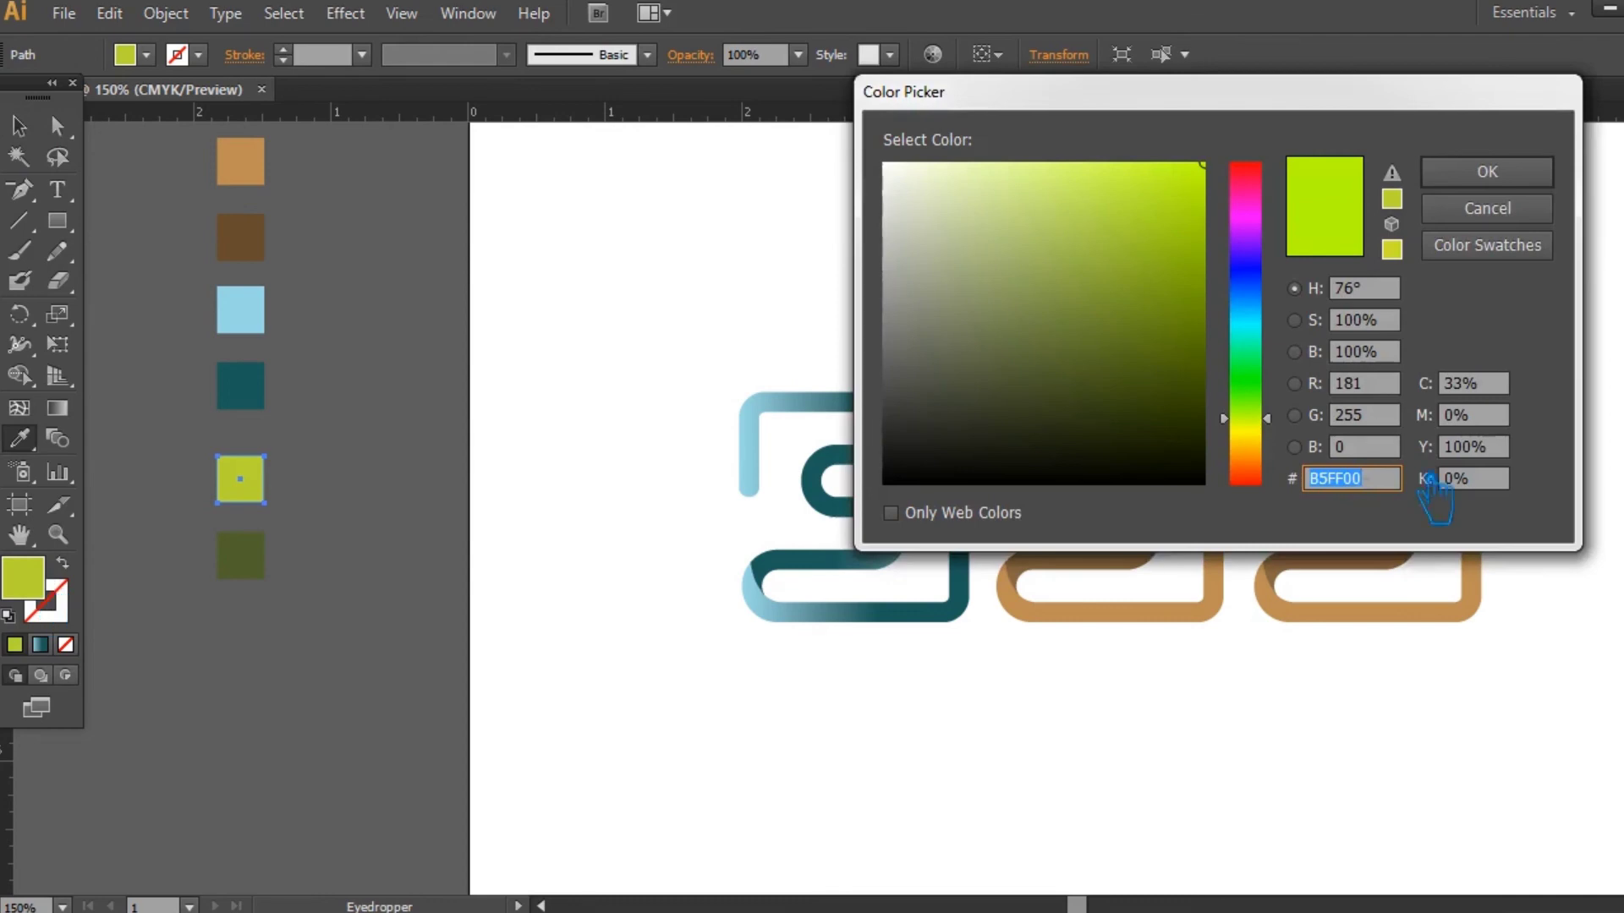
{"action": "left_click", "coordinate": [1501, 174]}
{"action": "key", "text": "v"}
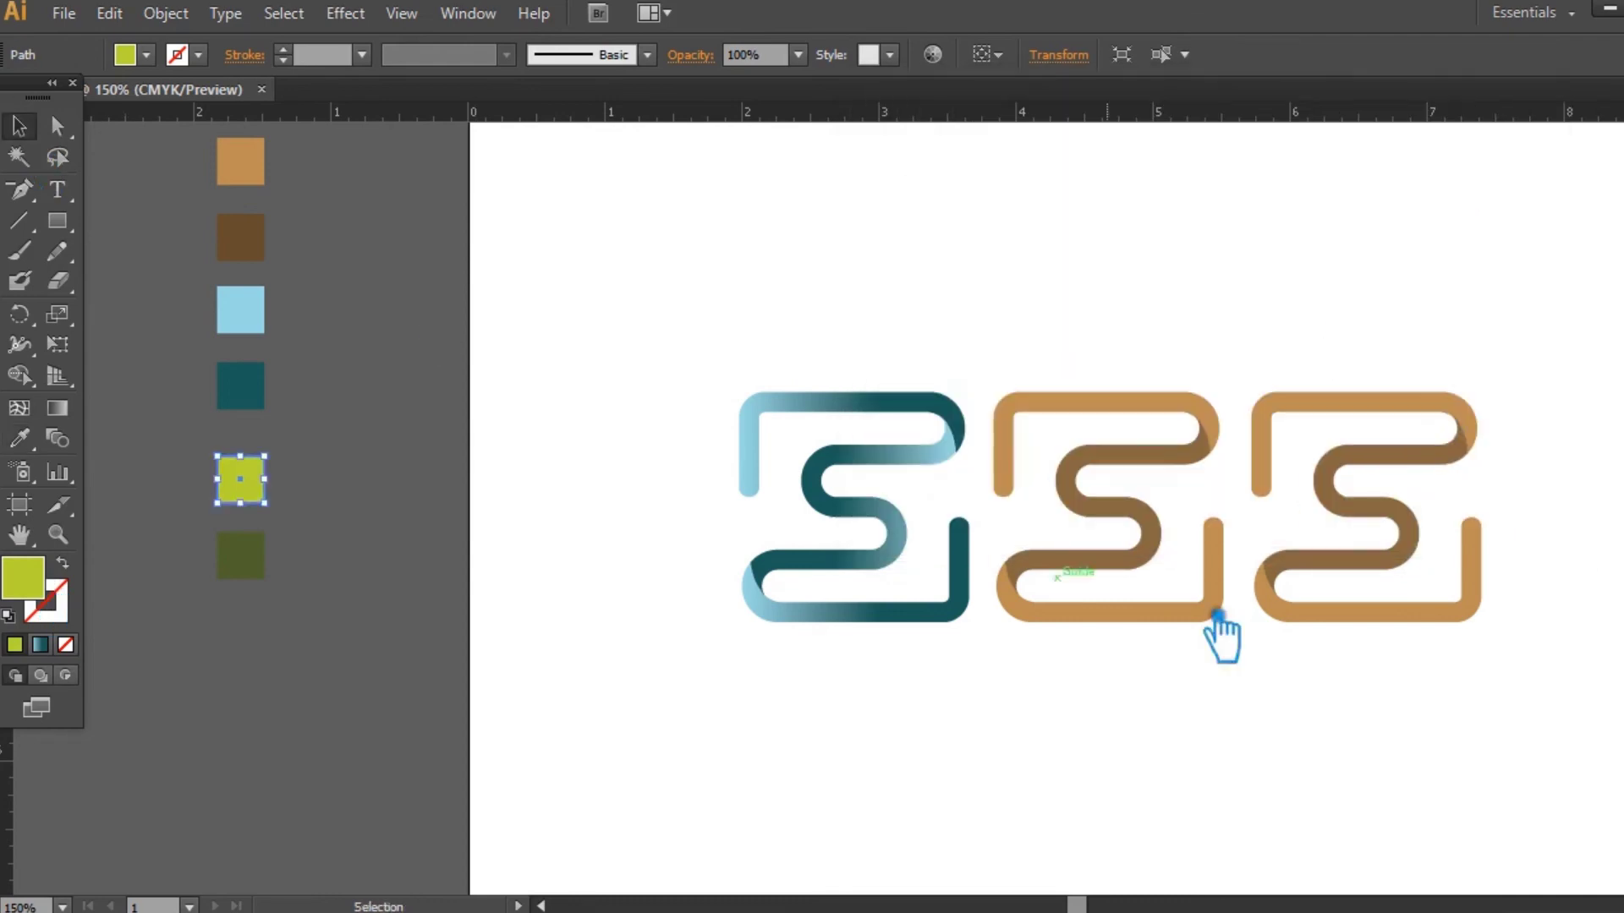
Ungroup the rightmost tan-and-brown logo and sample the turquoise-to-teal gradient onto its lower frame band.
{"action": "left_click", "coordinate": [1358, 625]}
{"action": "right_click", "coordinate": [1359, 626]}
{"action": "left_click", "coordinate": [1431, 766]}
{"action": "left_click", "coordinate": [1326, 627]}
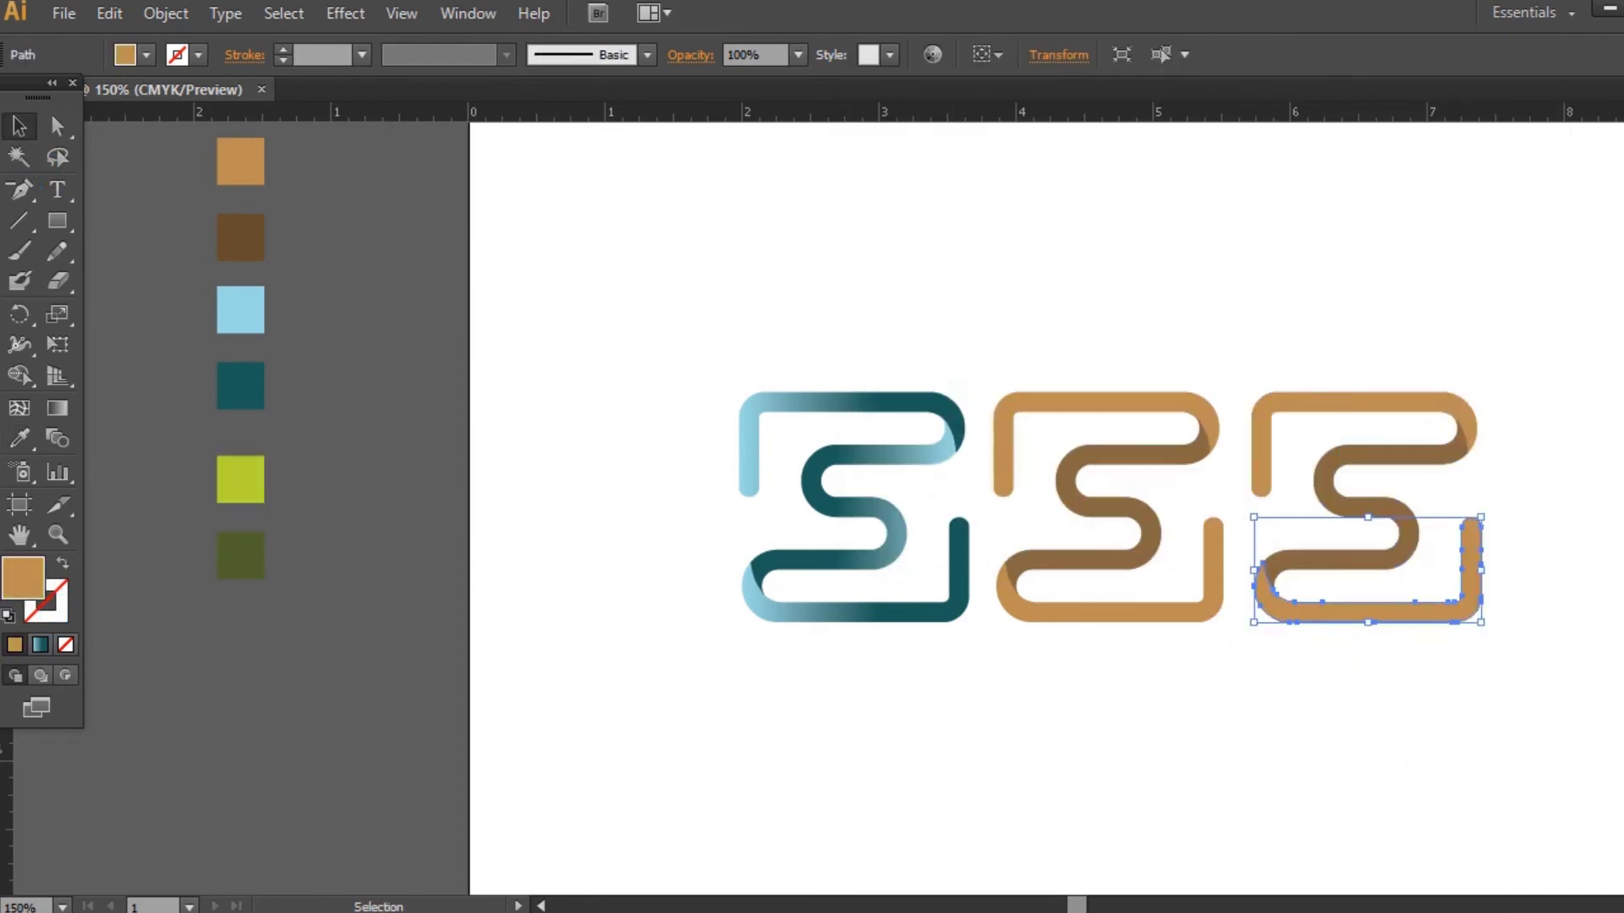
{"action": "left_click", "coordinate": [1623, 356]}
{"action": "left_click", "coordinate": [1202, 704]}
{"action": "left_click", "coordinate": [1623, 364]}
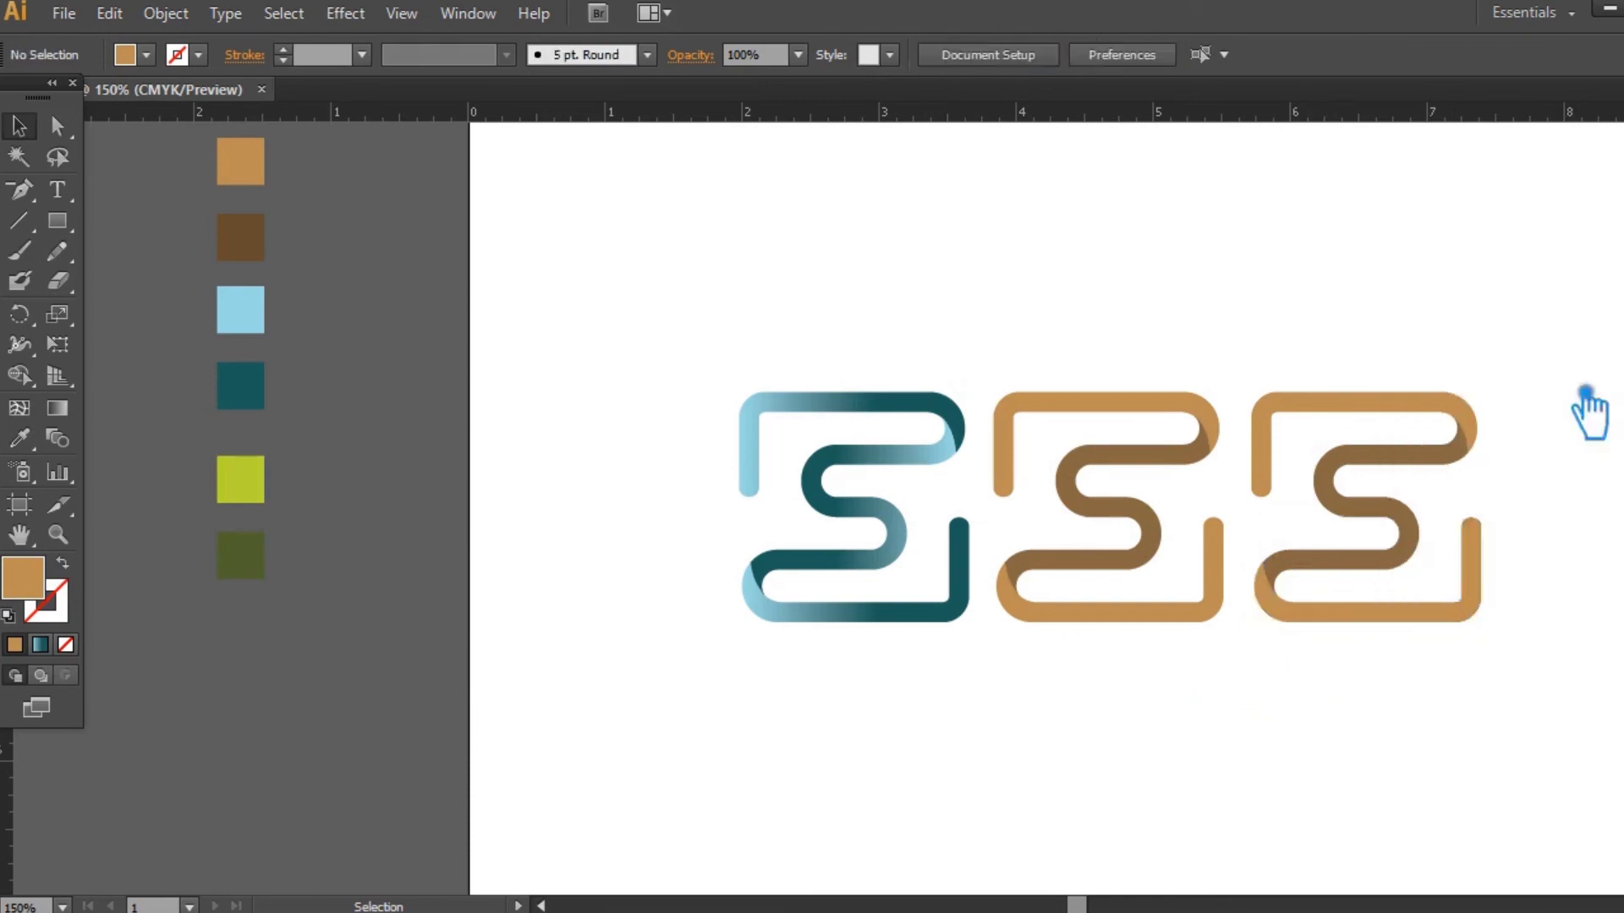
{"action": "left_click", "coordinate": [1416, 622]}
{"action": "left_click", "coordinate": [20, 439]}
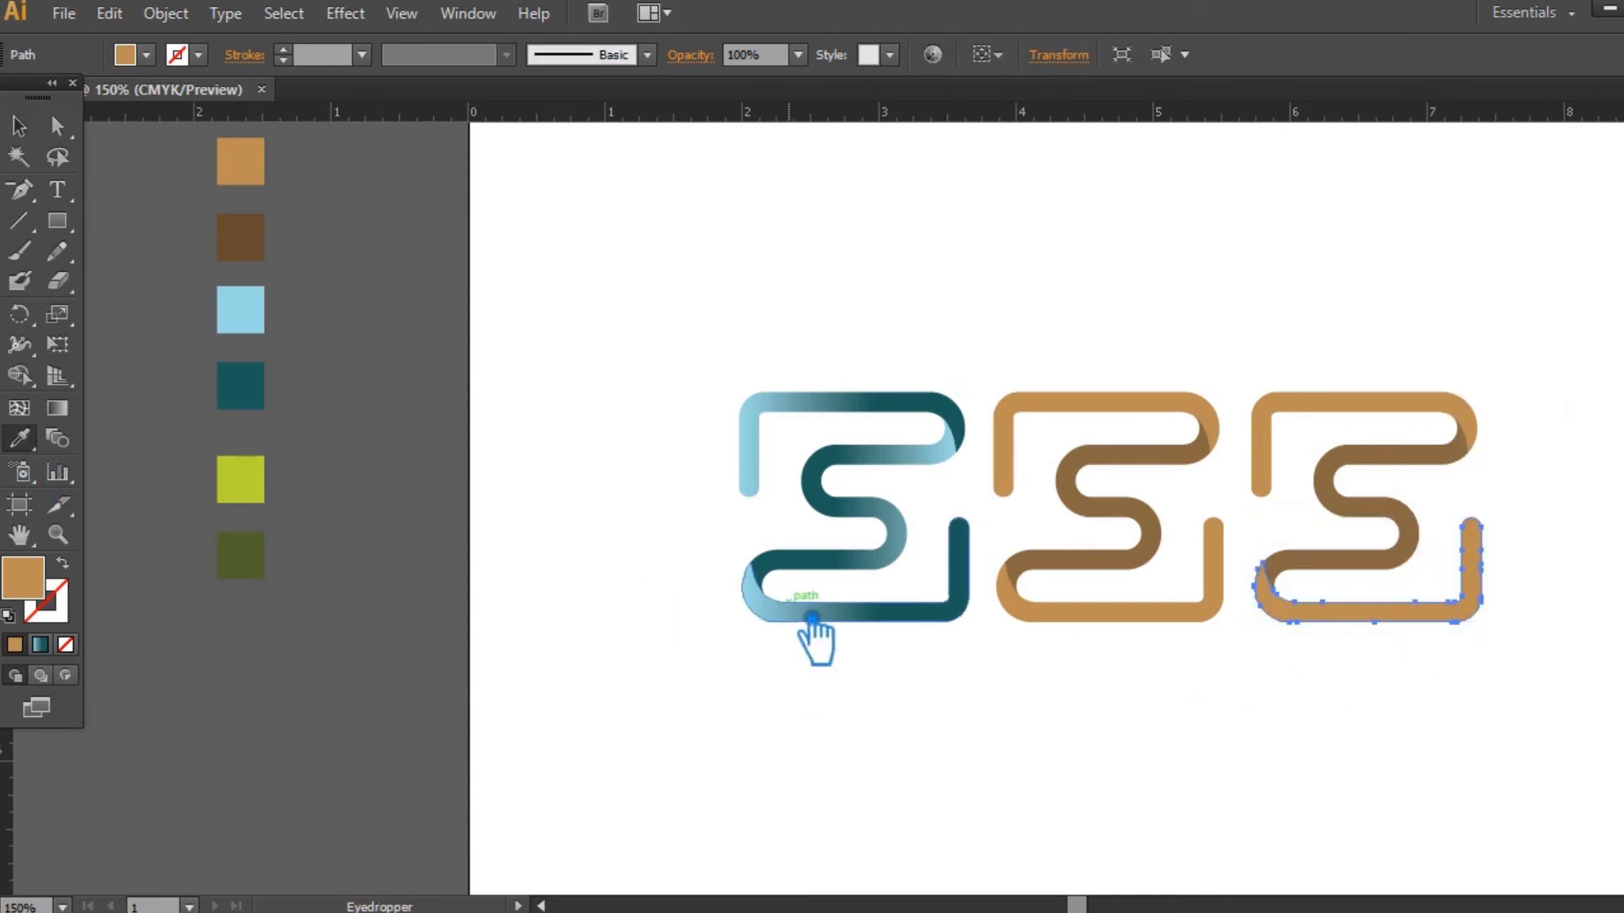
{"action": "left_click", "coordinate": [810, 617]}
{"action": "left_click", "coordinate": [20, 126]}
{"action": "left_click", "coordinate": [1208, 702]}
Sample the gradient logo's upper frame and S-curve fills onto the matching parts of the rightmost logo.
{"action": "left_click", "coordinate": [1383, 432]}
{"action": "left_click", "coordinate": [20, 439]}
{"action": "left_click", "coordinate": [835, 402]}
{"action": "left_click", "coordinate": [20, 126]}
{"action": "left_click", "coordinate": [710, 258]}
{"action": "left_click", "coordinate": [872, 456]}
{"action": "left_click", "coordinate": [1363, 518]}
{"action": "left_click", "coordinate": [20, 439]}
{"action": "left_click", "coordinate": [859, 530]}
{"action": "left_click", "coordinate": [20, 126]}
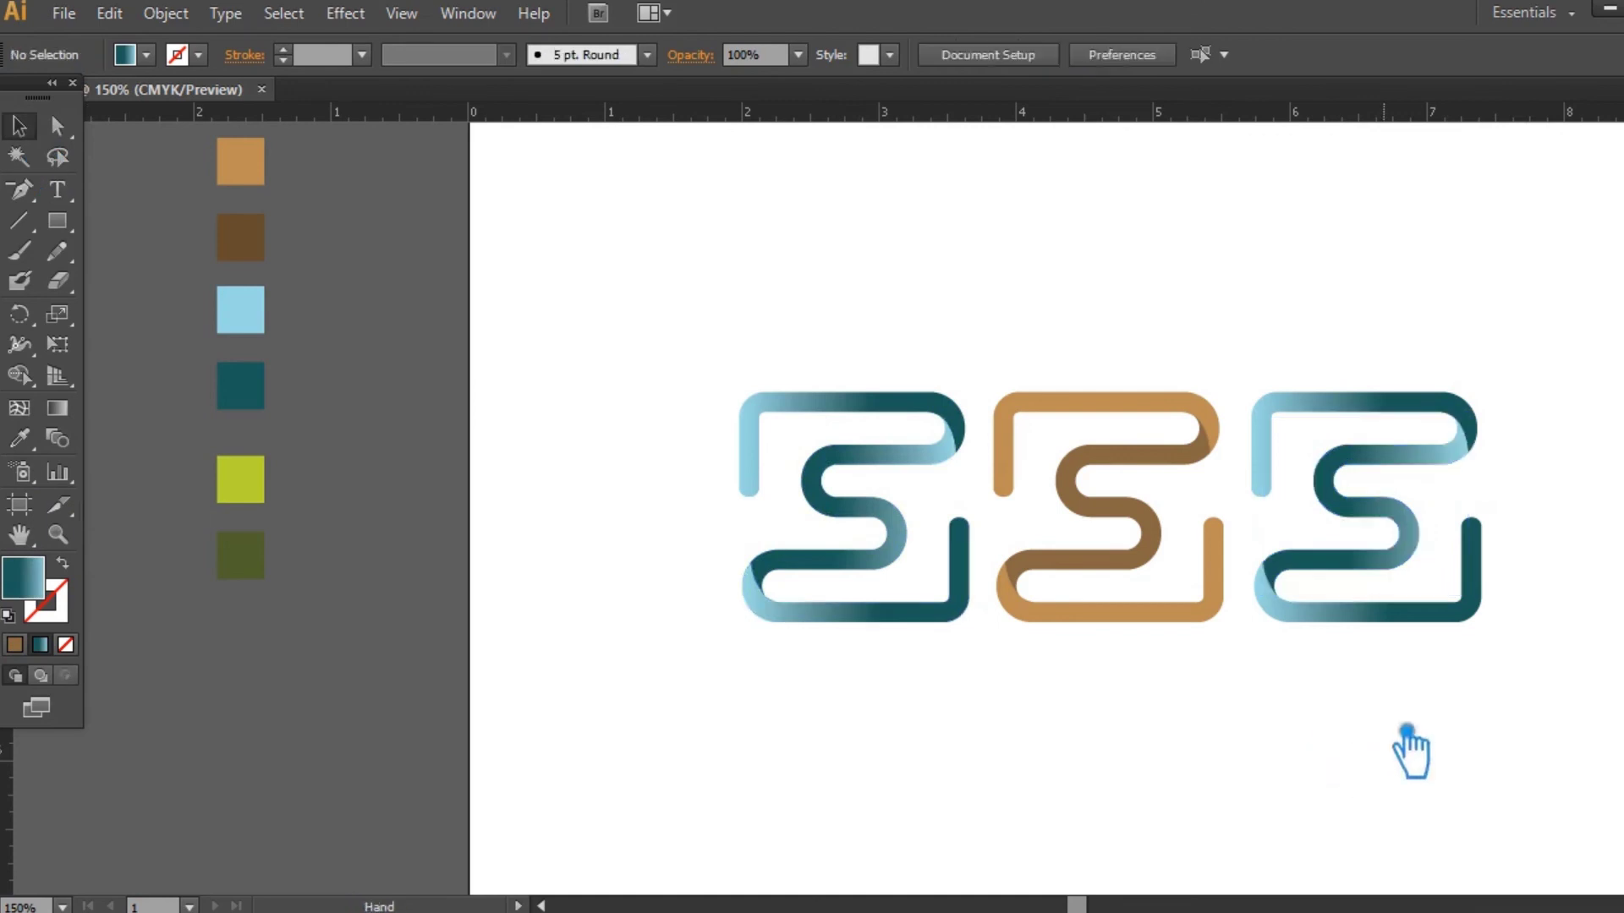
Move the lime and olive swatch squares closer to the artboard edge.
{"action": "left_click", "coordinate": [1359, 754]}
{"action": "left_click_drag", "start_coordinate": [1330, 526], "coordinate": [1132, 522]}
{"action": "left_click_drag", "start_coordinate": [928, 644], "coordinate": [1226, 620]}
{"action": "left_click_drag", "start_coordinate": [398, 615], "coordinate": [347, 463]}
{"action": "left_click_drag", "start_coordinate": [345, 465], "coordinate": [500, 474]}
{"action": "left_click_drag", "start_coordinate": [1070, 699], "coordinate": [778, 687]}
{"action": "left_click", "coordinate": [934, 717]}
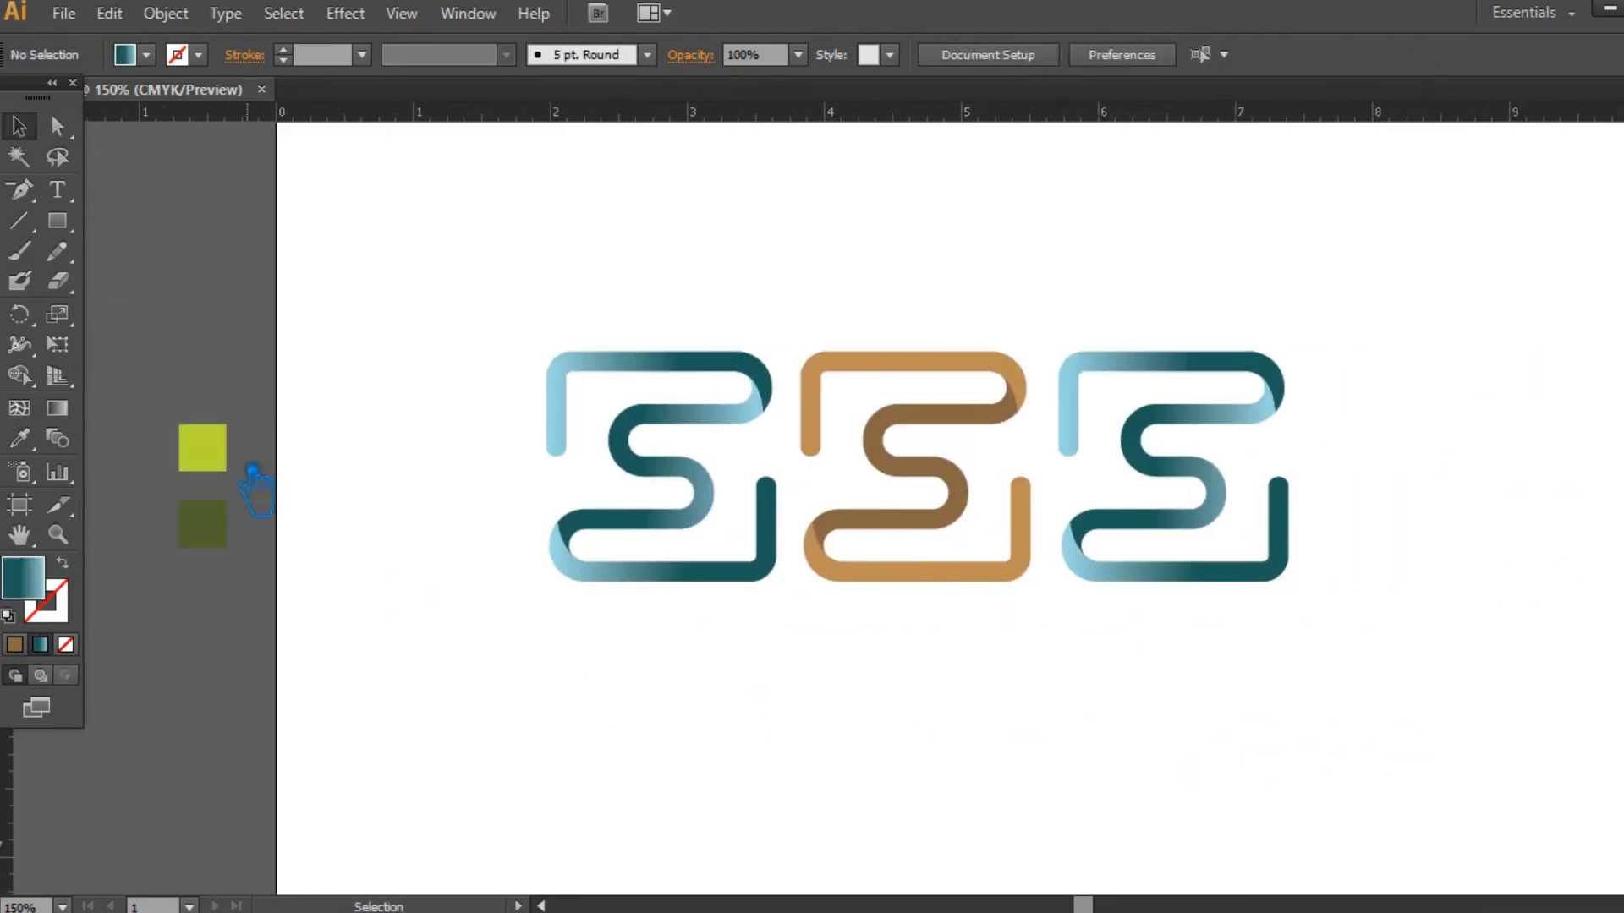
Set the light gradient stop of the rightmost logo's S curve to lime B5FF00.
{"action": "left_click", "coordinate": [1221, 501]}
{"action": "left_click", "coordinate": [27, 577]}
{"action": "left_click", "coordinate": [1620, 510]}
{"action": "double_click", "coordinate": [1414, 399]}
{"action": "key", "text": "Return"}
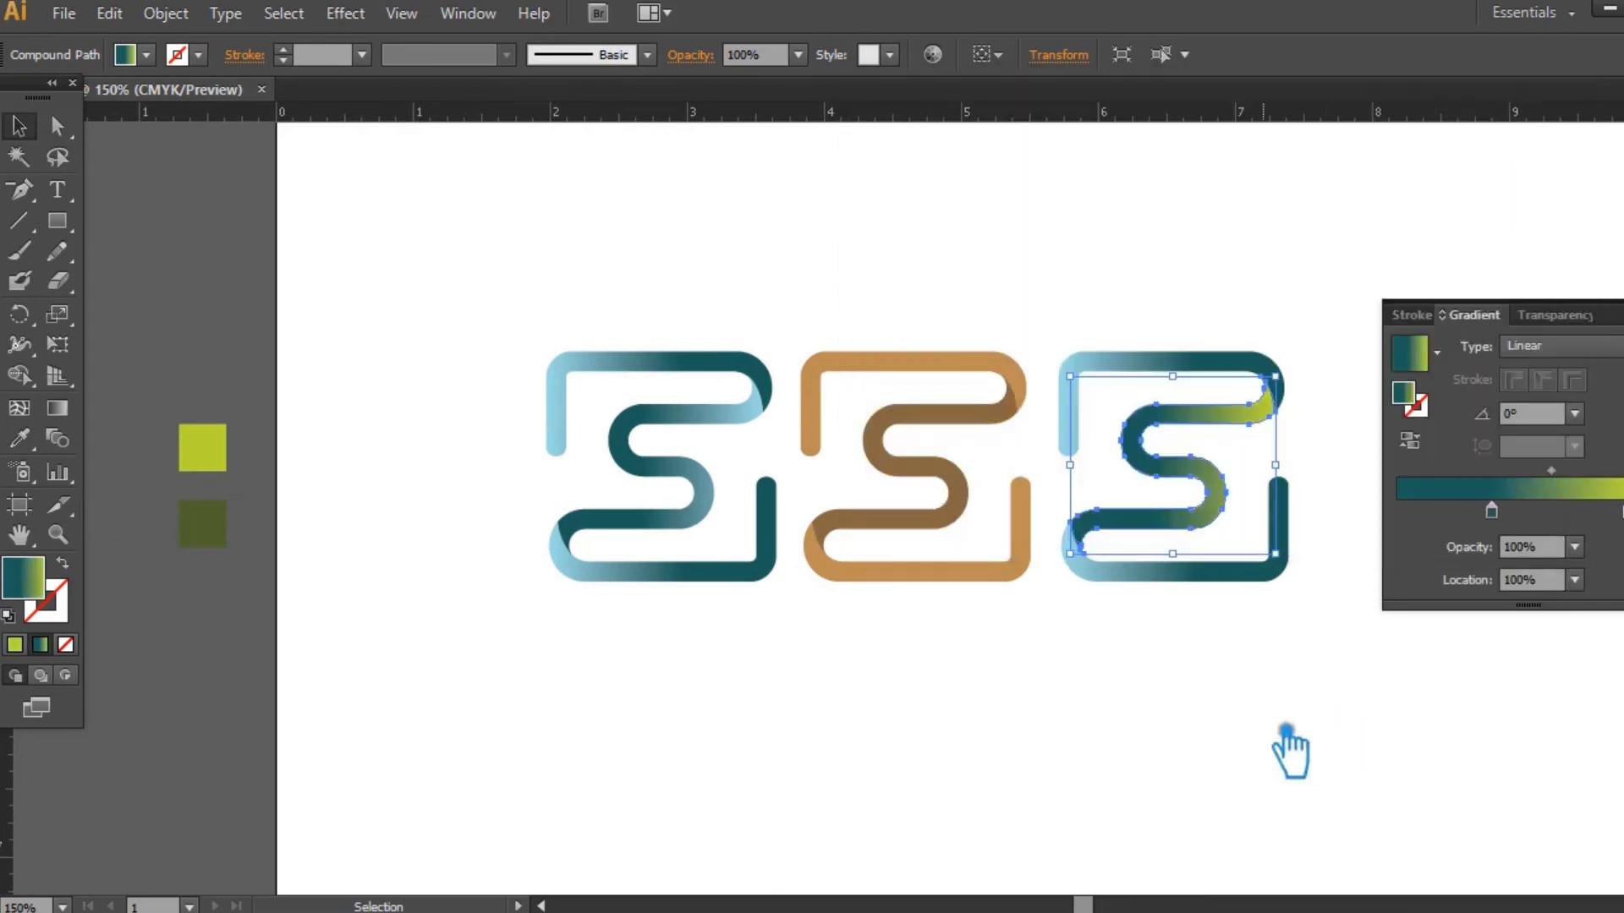
Copy the olive swatch's color code 4E602B onto the dark gradient stop of the rightmost logo's S curve.
{"action": "left_click", "coordinate": [207, 526]}
{"action": "double_click", "coordinate": [31, 578]}
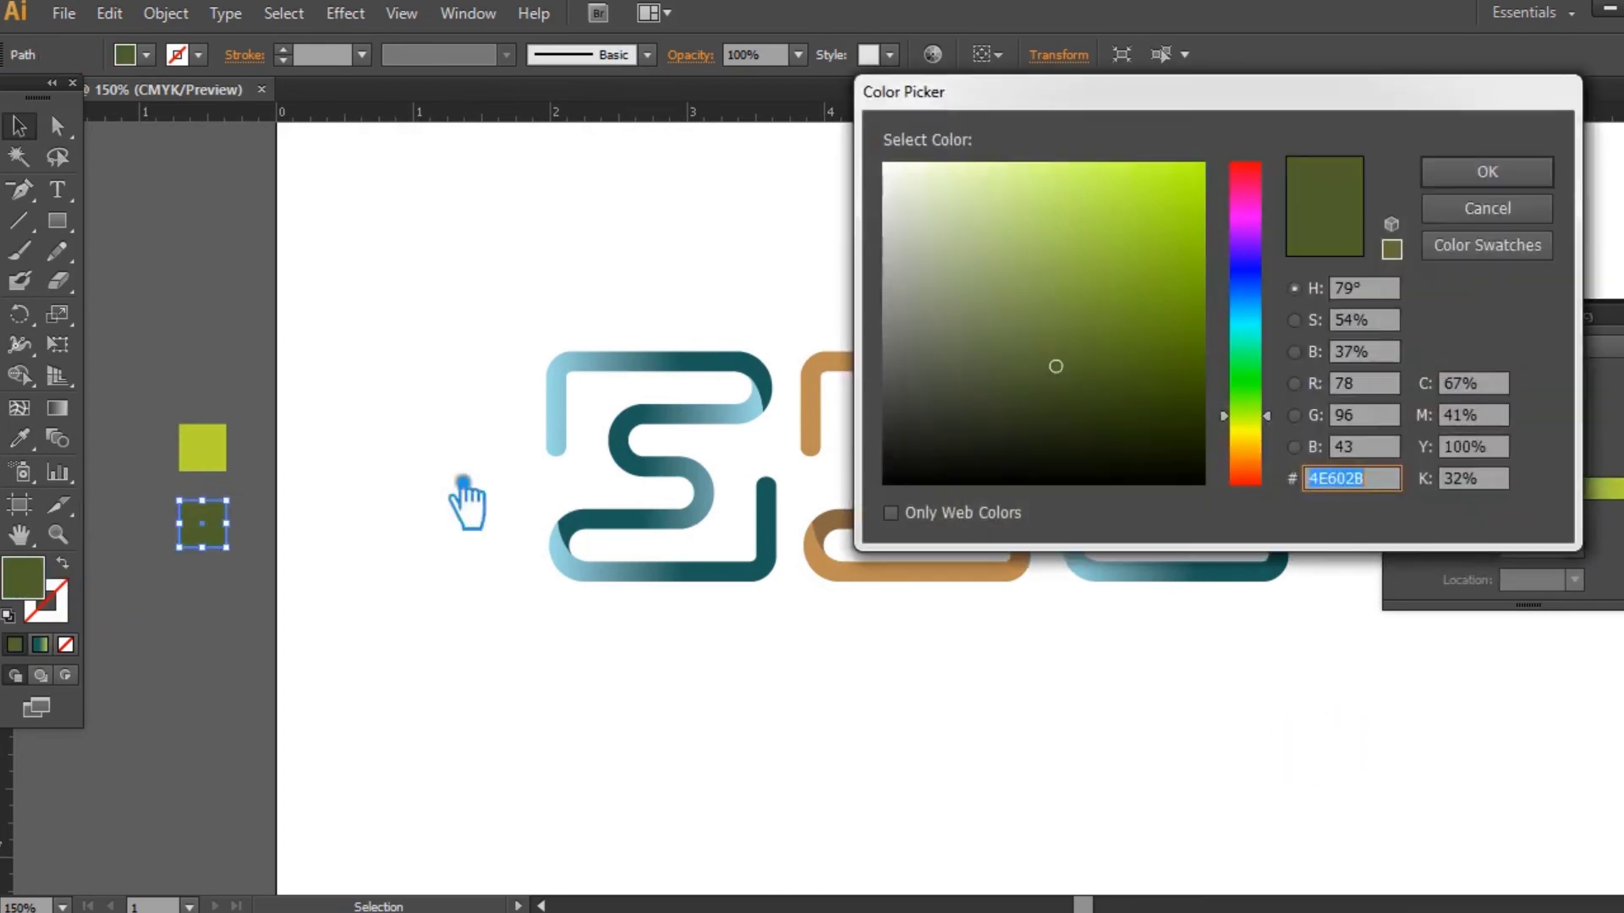
{"action": "left_click", "coordinate": [1512, 176]}
{"action": "left_click", "coordinate": [1150, 518]}
{"action": "left_click", "coordinate": [1491, 512]}
{"action": "double_click", "coordinate": [1419, 399]}
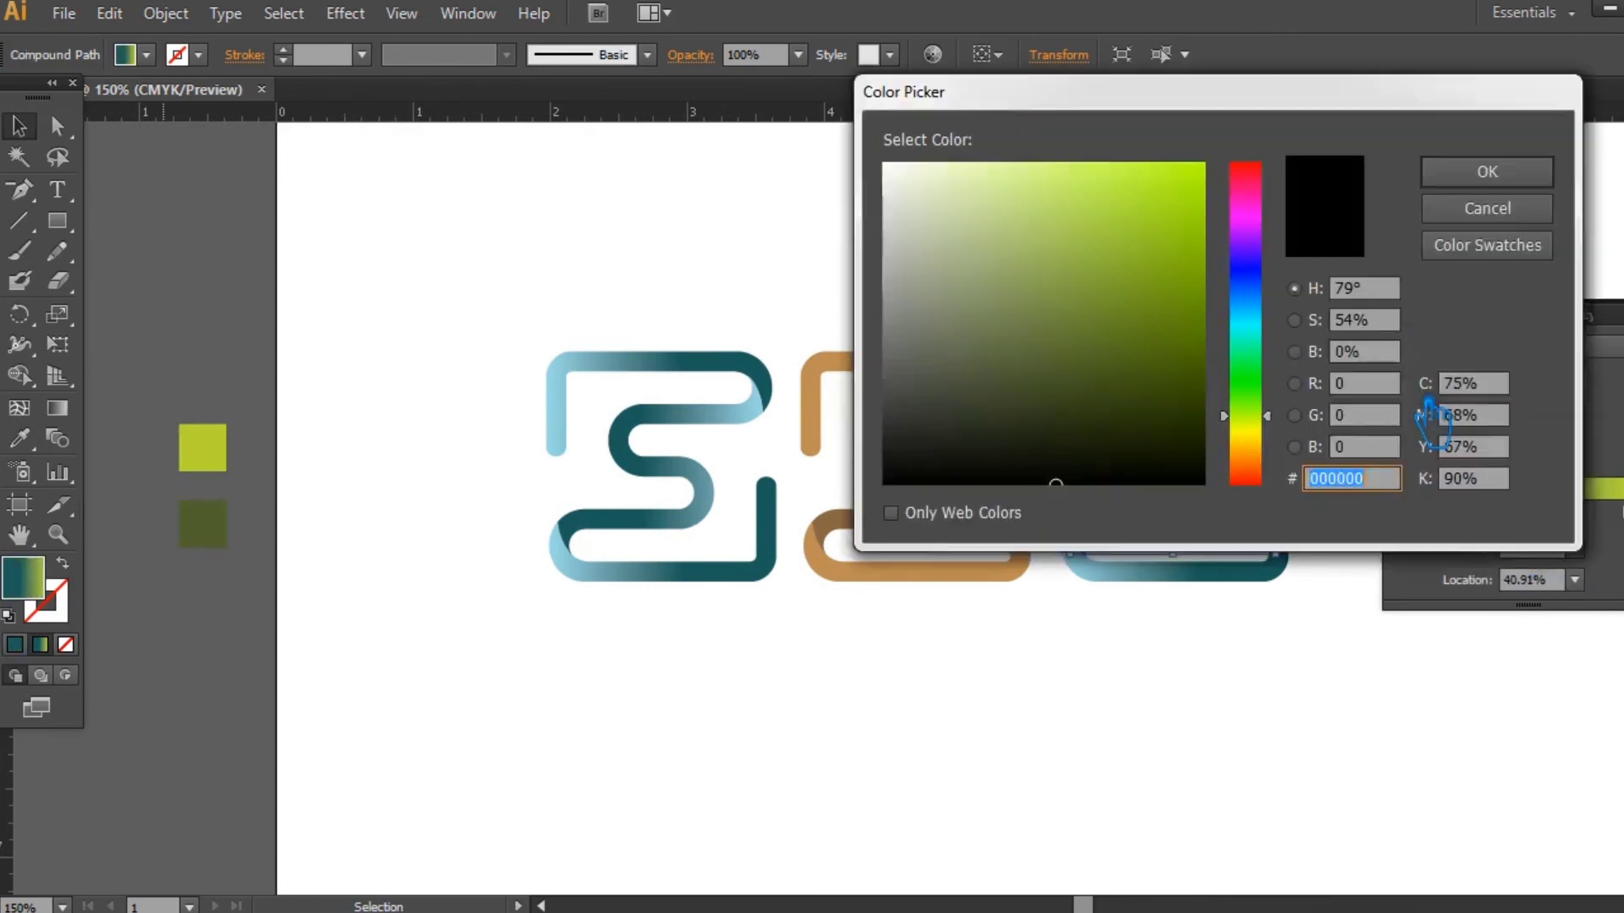
{"action": "left_click", "coordinate": [1506, 175]}
Sample the S curve's lime-and-olive gradient onto the rightmost logo's upper frame band and reverse the gradient.
{"action": "left_click", "coordinate": [1193, 363]}
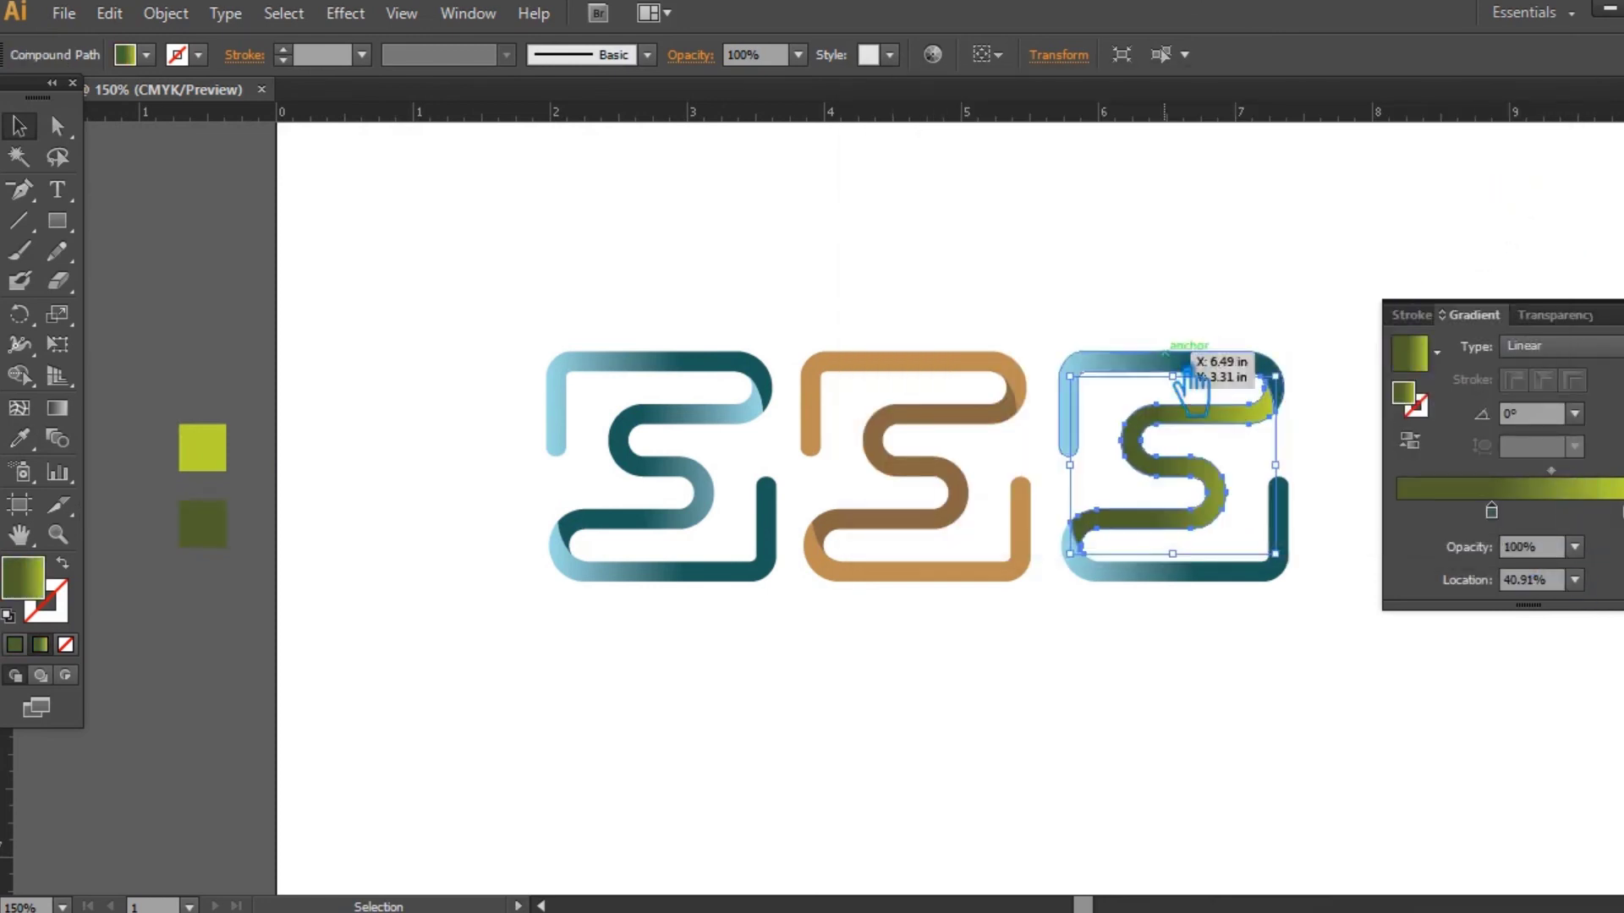
{"action": "left_click", "coordinate": [19, 438]}
{"action": "left_click", "coordinate": [1172, 417]}
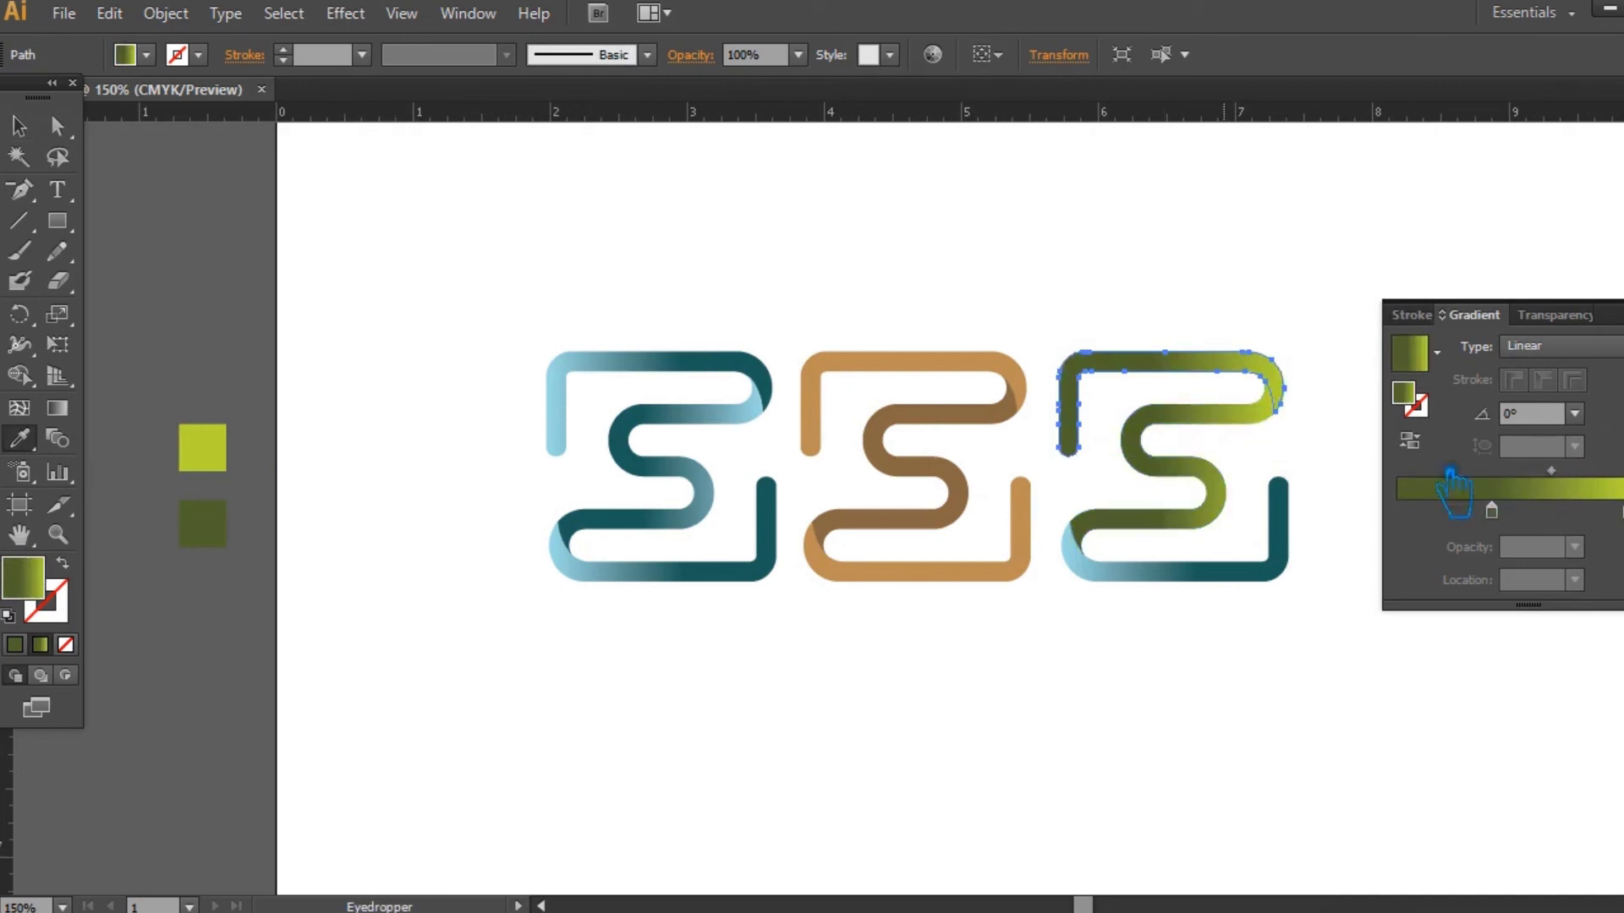
{"action": "left_click", "coordinate": [1410, 441]}
{"action": "left_click", "coordinate": [19, 126]}
{"action": "left_click", "coordinate": [1142, 640]}
Sample the upper frame band's lime-to-olive gradient onto the rightmost logo's lower frame band.
{"action": "left_click", "coordinate": [1184, 575]}
{"action": "left_click", "coordinate": [20, 438]}
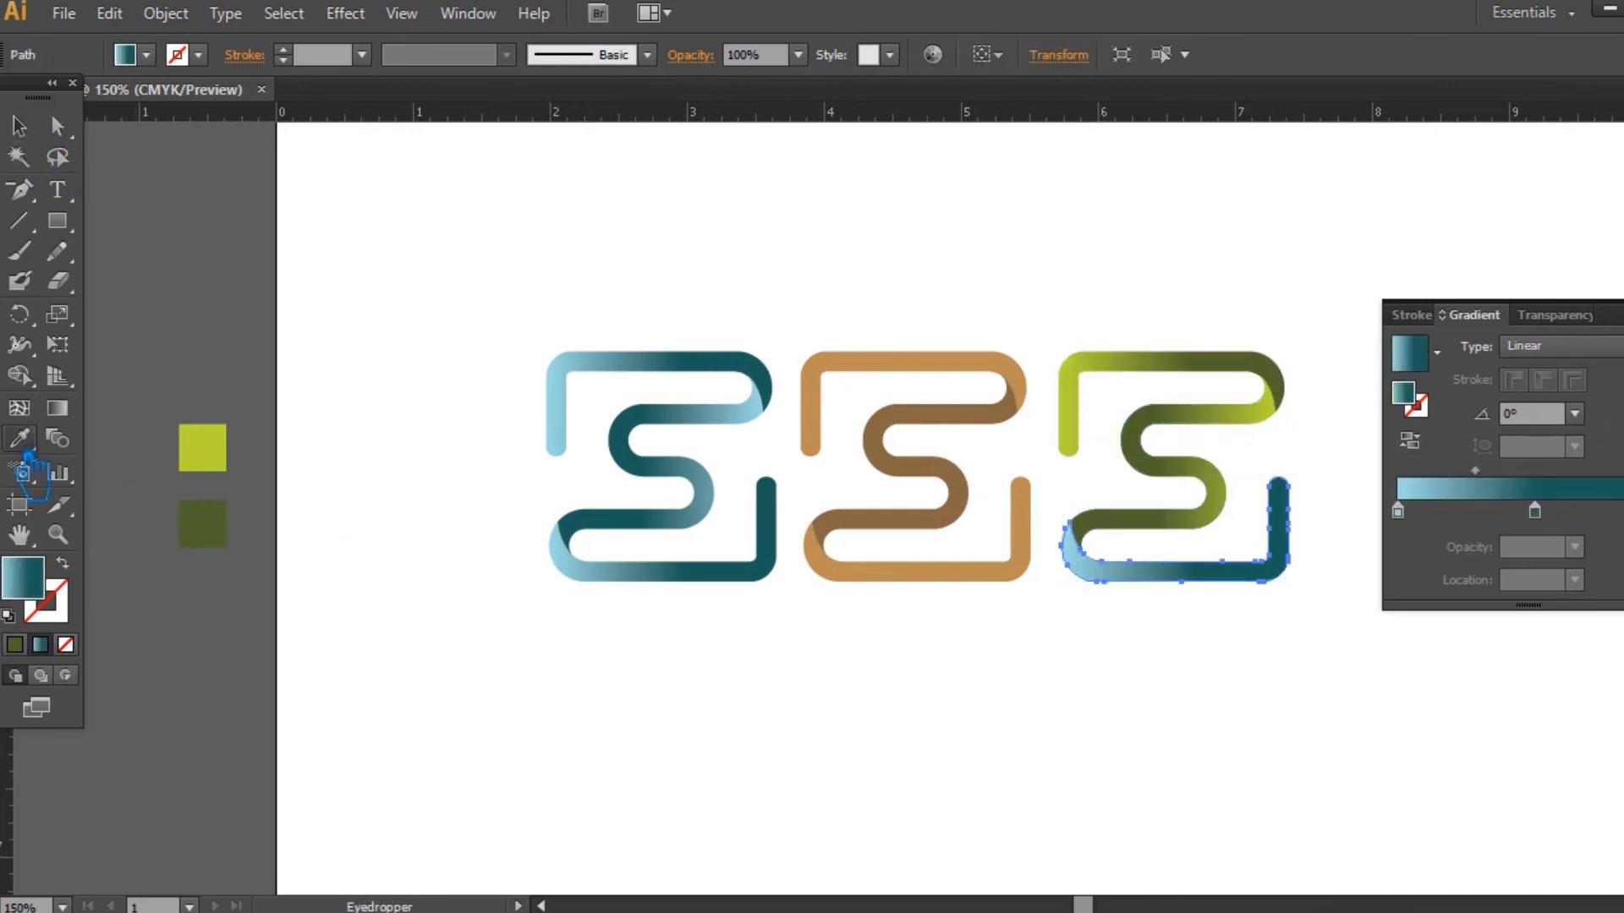
{"action": "left_click", "coordinate": [1127, 370]}
{"action": "left_click", "coordinate": [20, 126]}
{"action": "left_click", "coordinate": [1218, 738]}
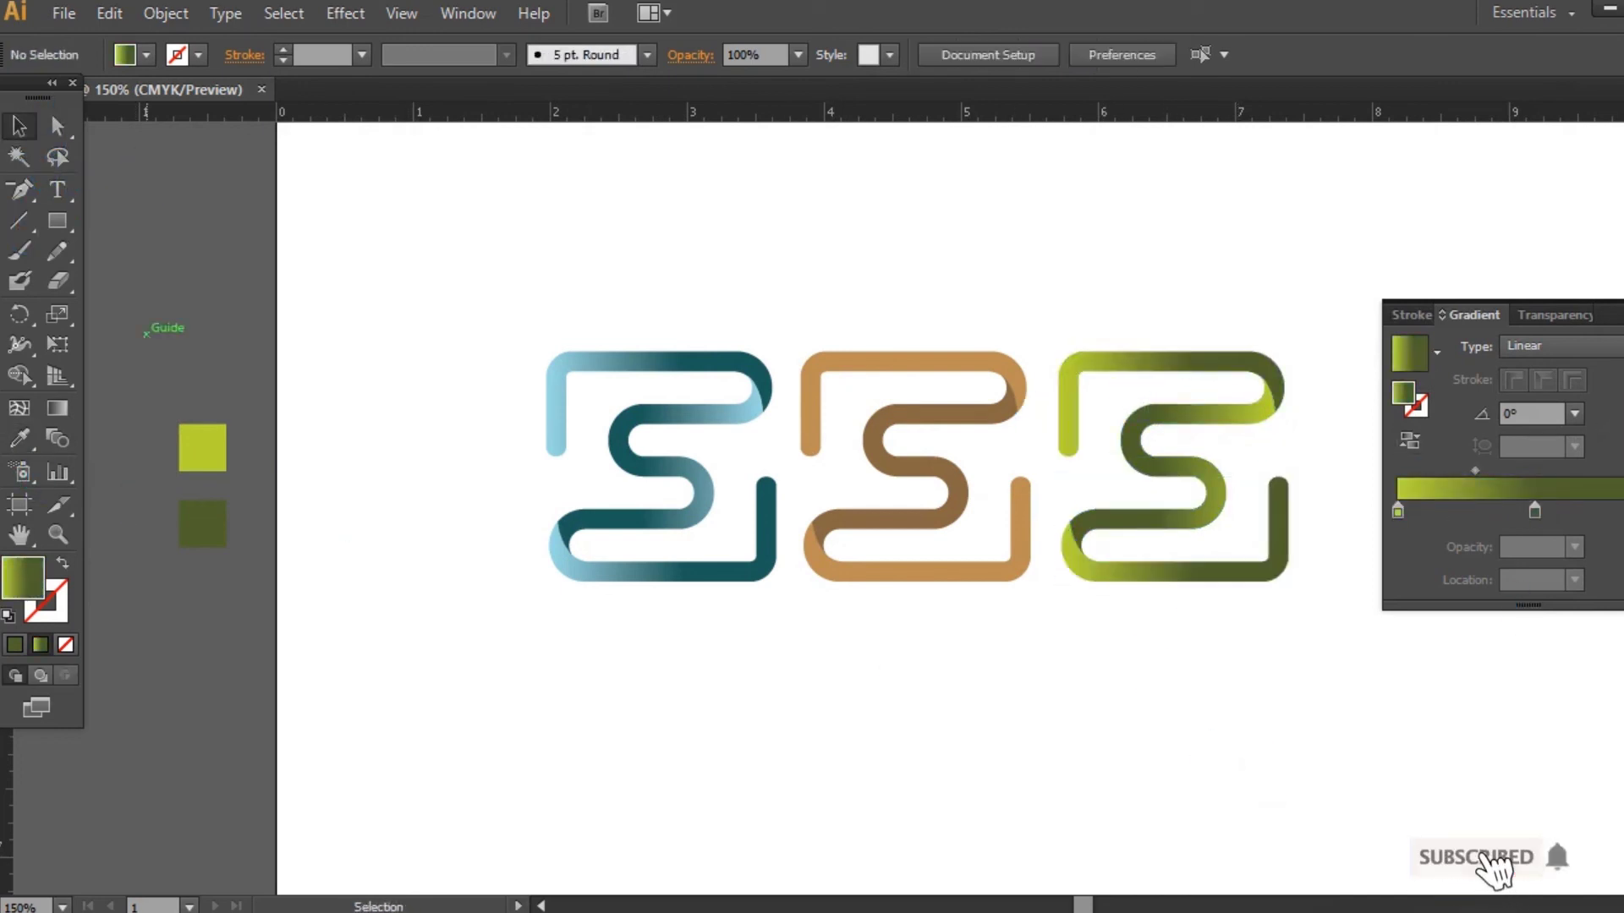
Close the gradient settings and group the parts of each of the three logos separately.
{"action": "left_click", "coordinate": [1617, 303]}
{"action": "left_click_drag", "start_coordinate": [1356, 665], "coordinate": [1297, 668]}
{"action": "left_click_drag", "start_coordinate": [1297, 668], "coordinate": [1041, 306]}
{"action": "key", "text": "ctrl+g"}
{"action": "left_click_drag", "start_coordinate": [981, 696], "coordinate": [815, 296]}
{"action": "key", "text": "ctrl+g"}
{"action": "left_click_drag", "start_coordinate": [726, 683], "coordinate": [455, 277]}
{"action": "key", "text": "ctrl+g"}
Distribute the three grouped logos evenly in the horizontal direction.
{"action": "left_click_drag", "start_coordinate": [1148, 668], "coordinate": [623, 329]}
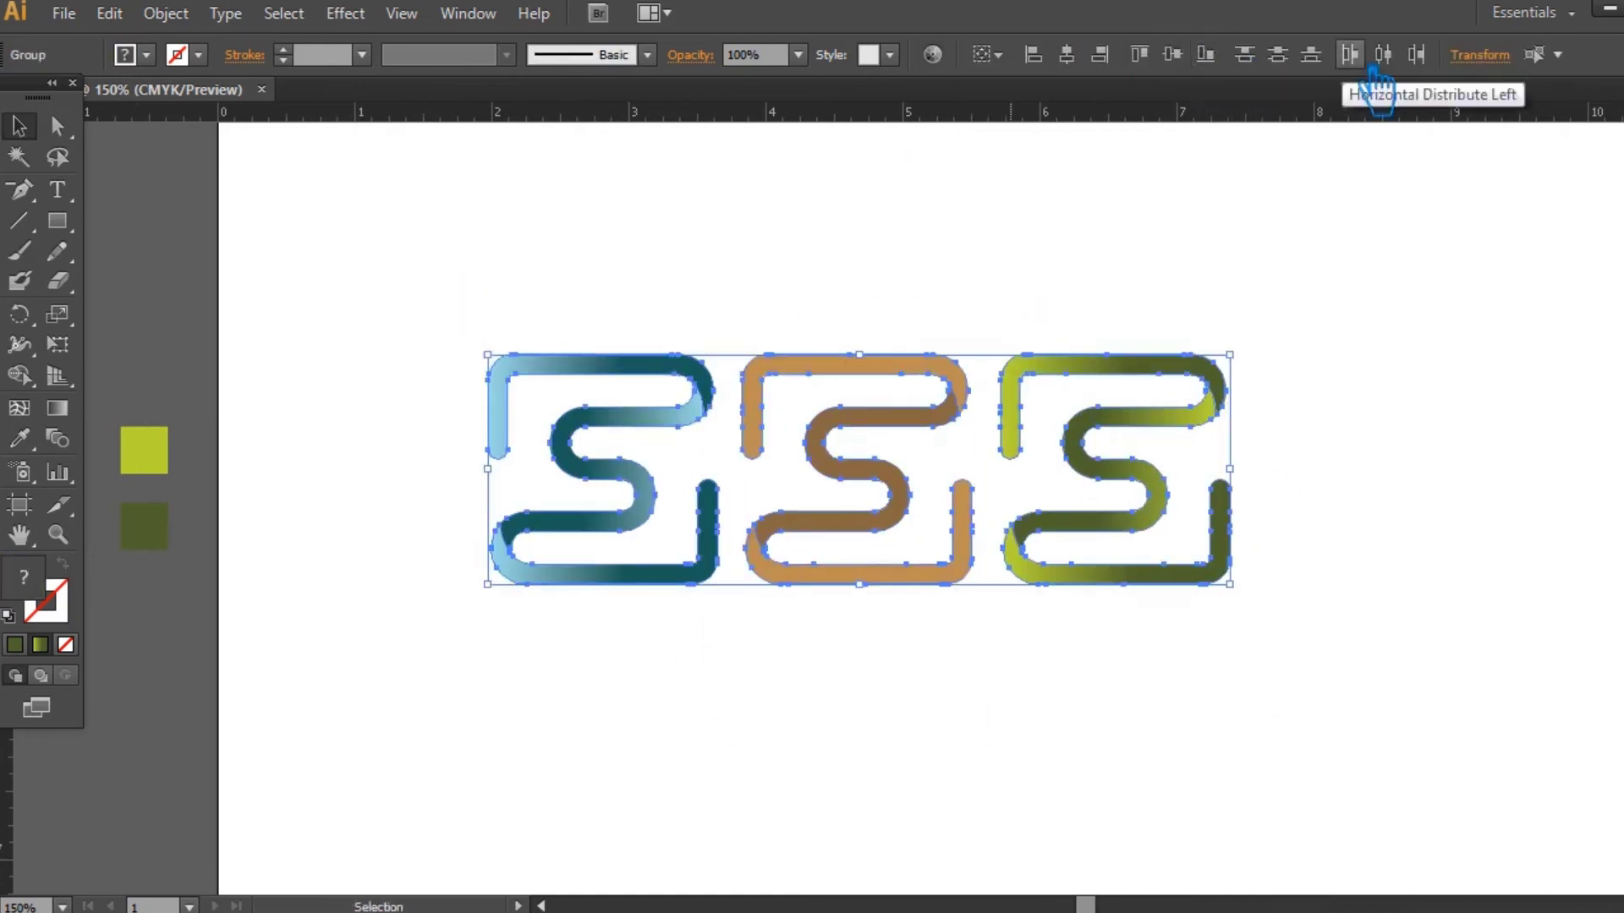
{"action": "left_click", "coordinate": [1417, 413]}
{"action": "left_click_drag", "start_coordinate": [459, 306], "coordinate": [1326, 666]}
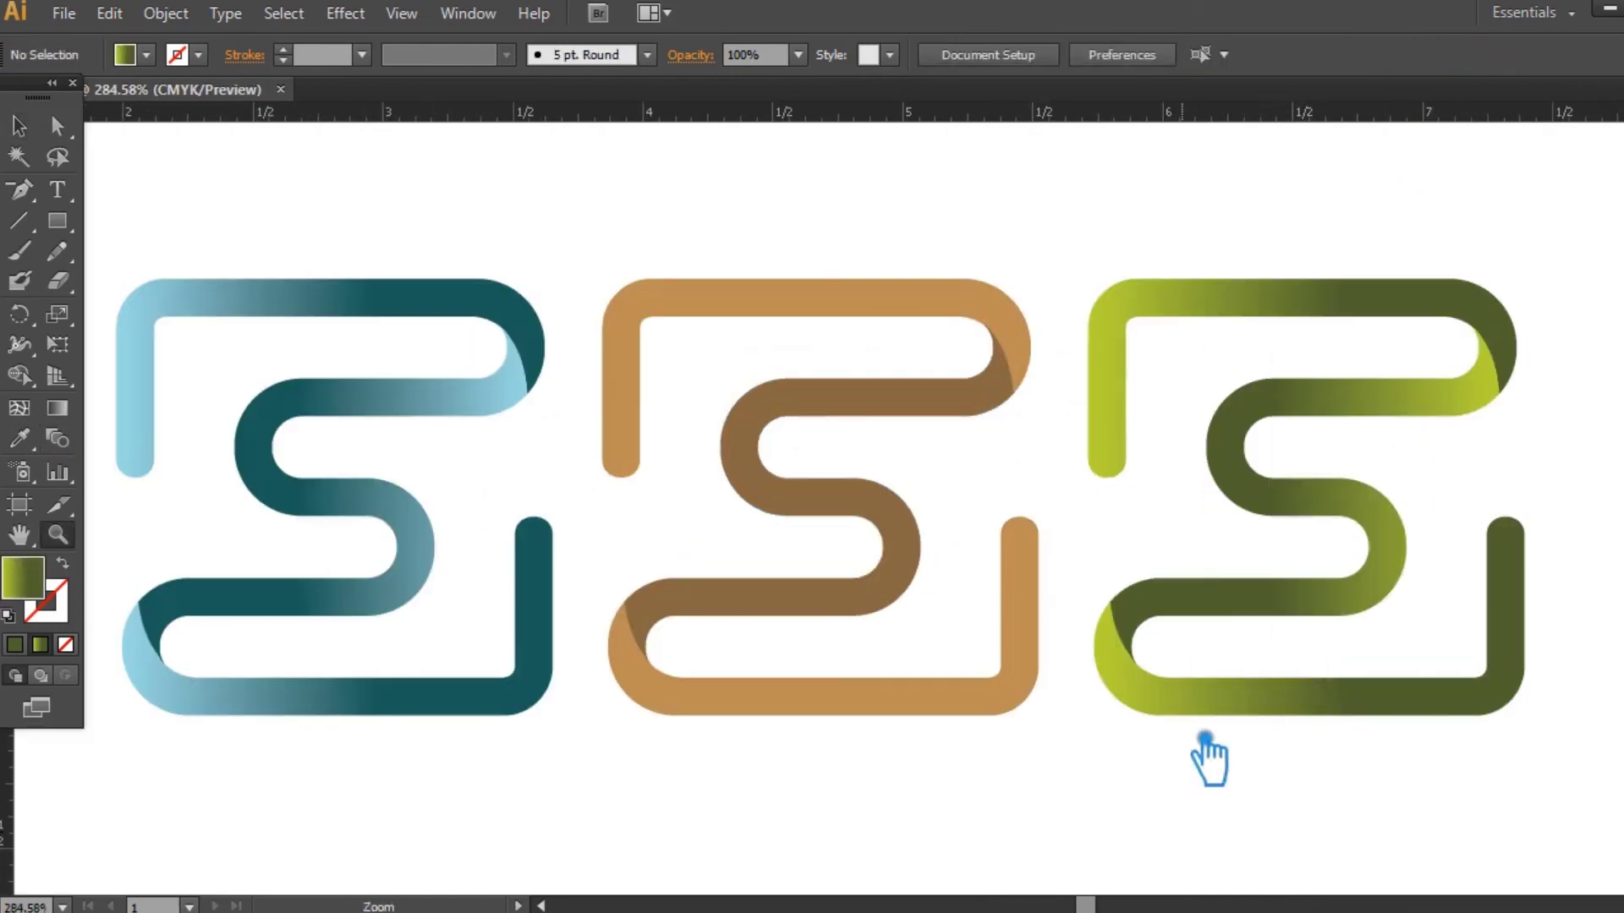